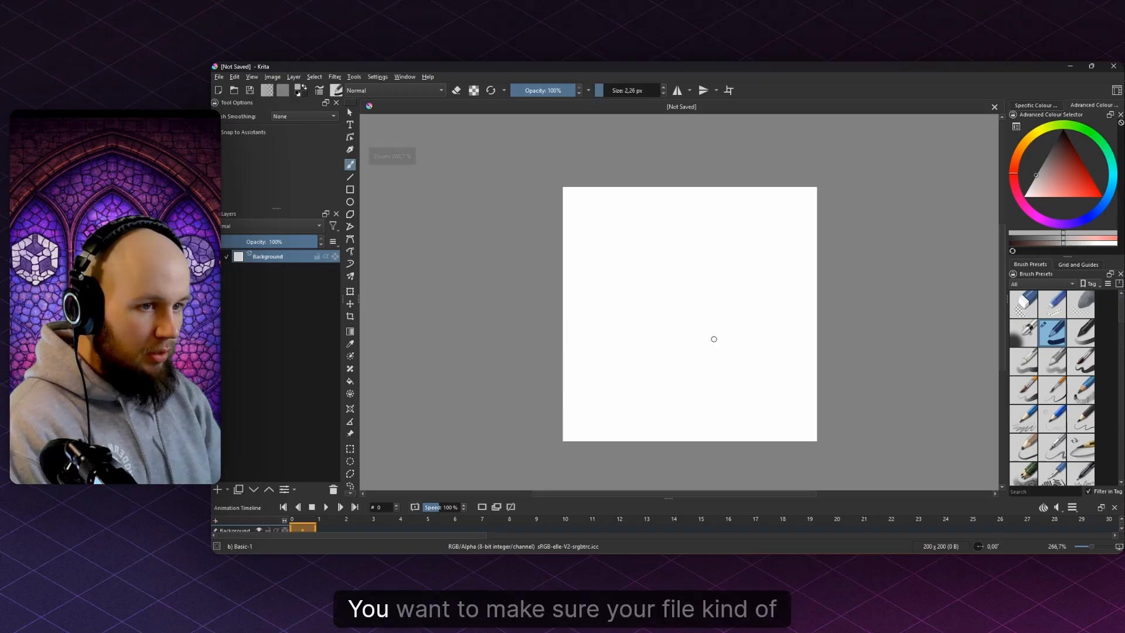
- Delete the white Background fill so the 200 × 200 canvas becomes fully transparent
scroll(700, 338, "up", 1)
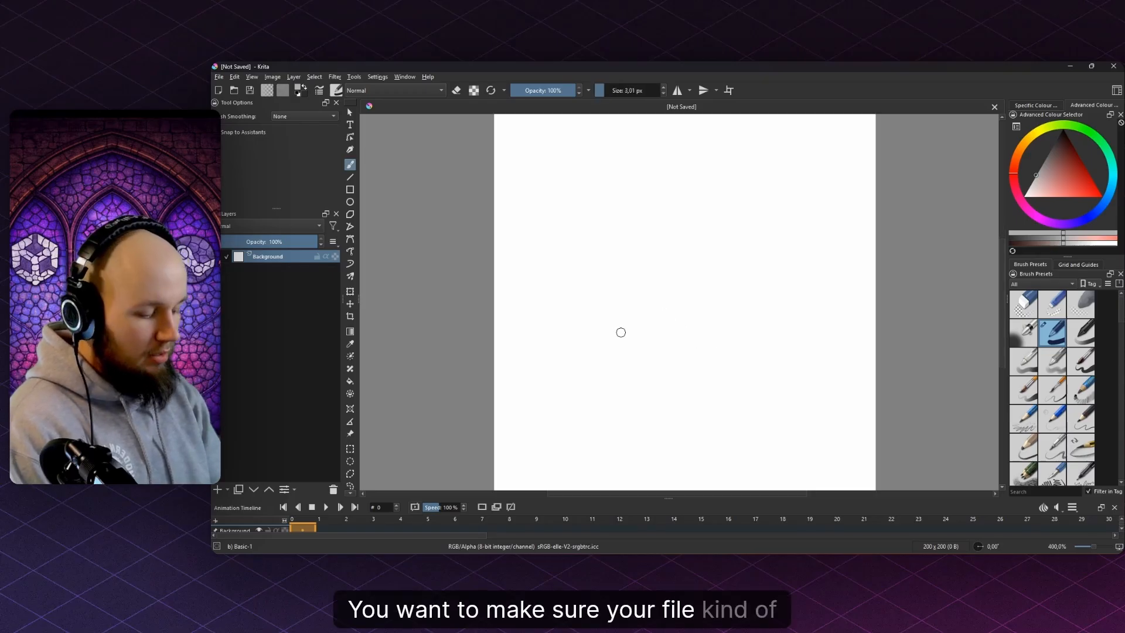
key("Delete")
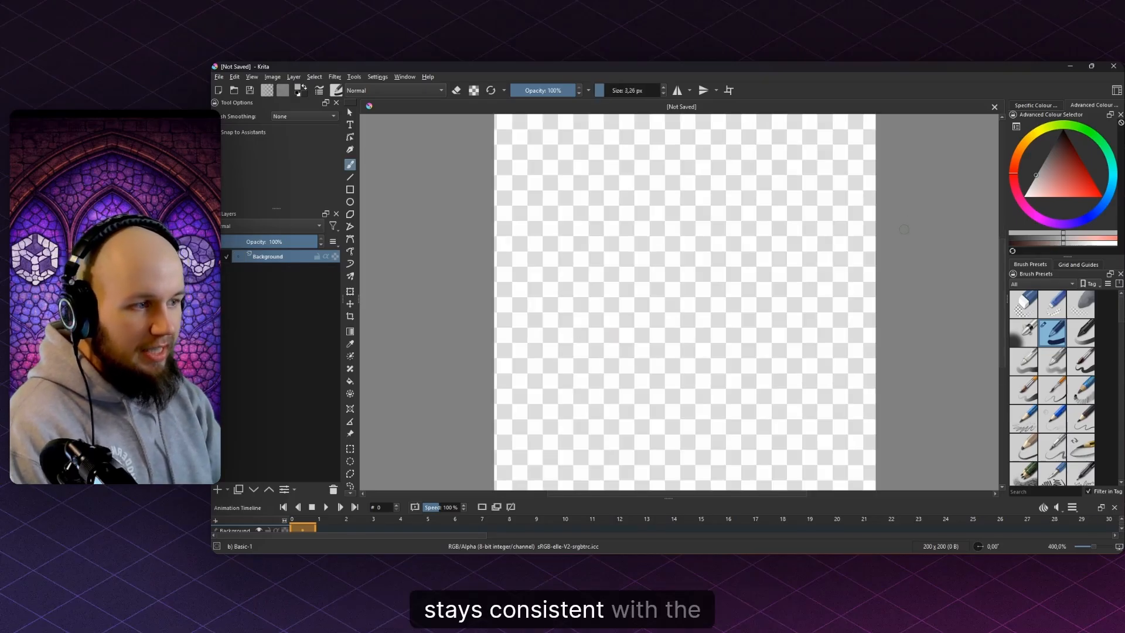
scroll(904, 229, "down", 1)
scroll(750, 217, "up", 1)
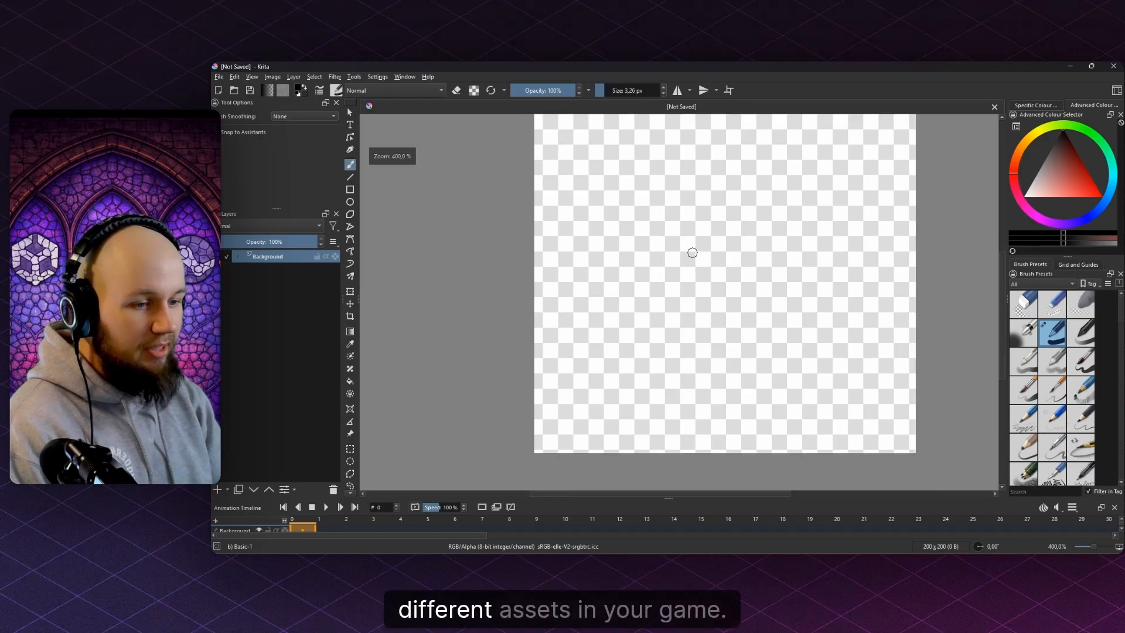
scroll(691, 255, "up", 1)
scroll(674, 293, "down", 1)
scroll(709, 287, "up", 1)
scroll(673, 302, "down", 1)
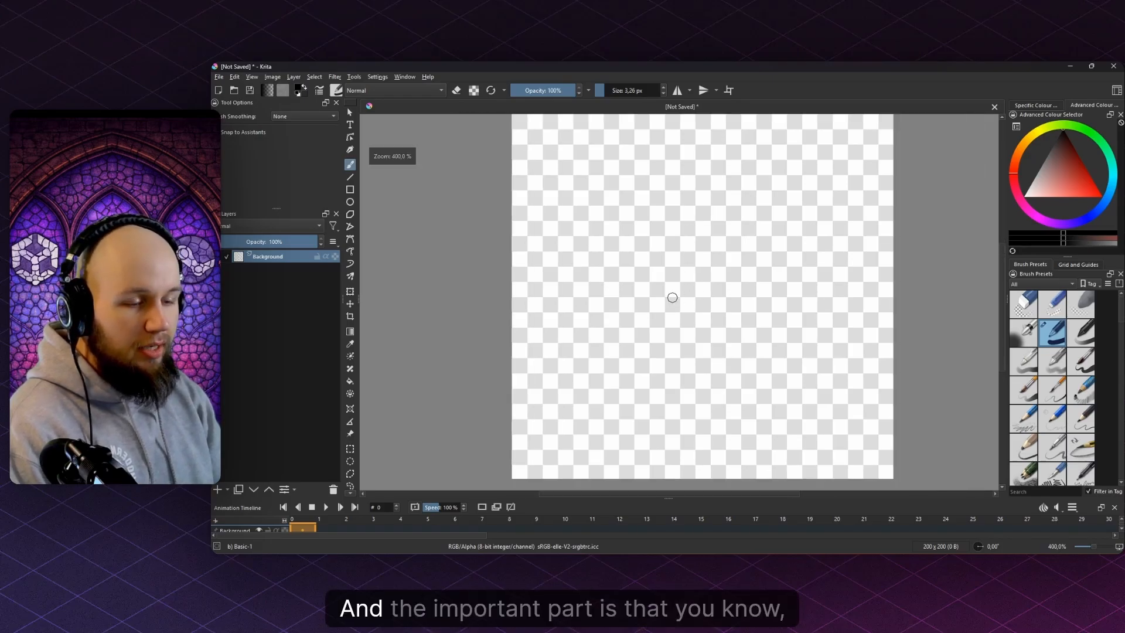
scroll(636, 301, "down", 1)
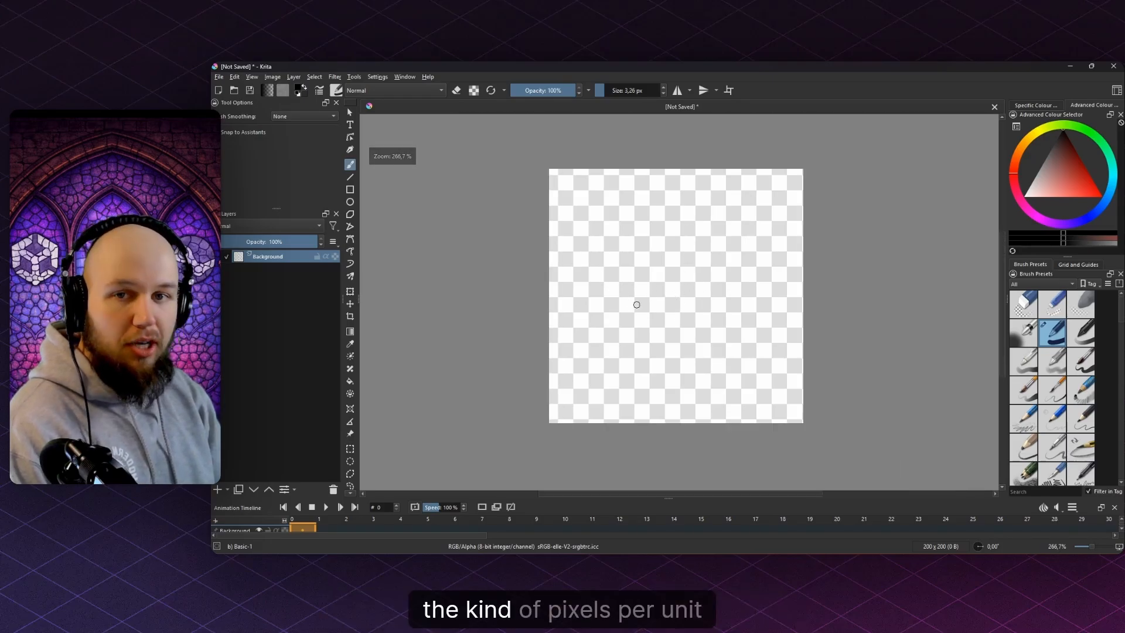
- In the Unity project, frame the Player in the Scene view and select HoverPanel
key("alt+Tab")
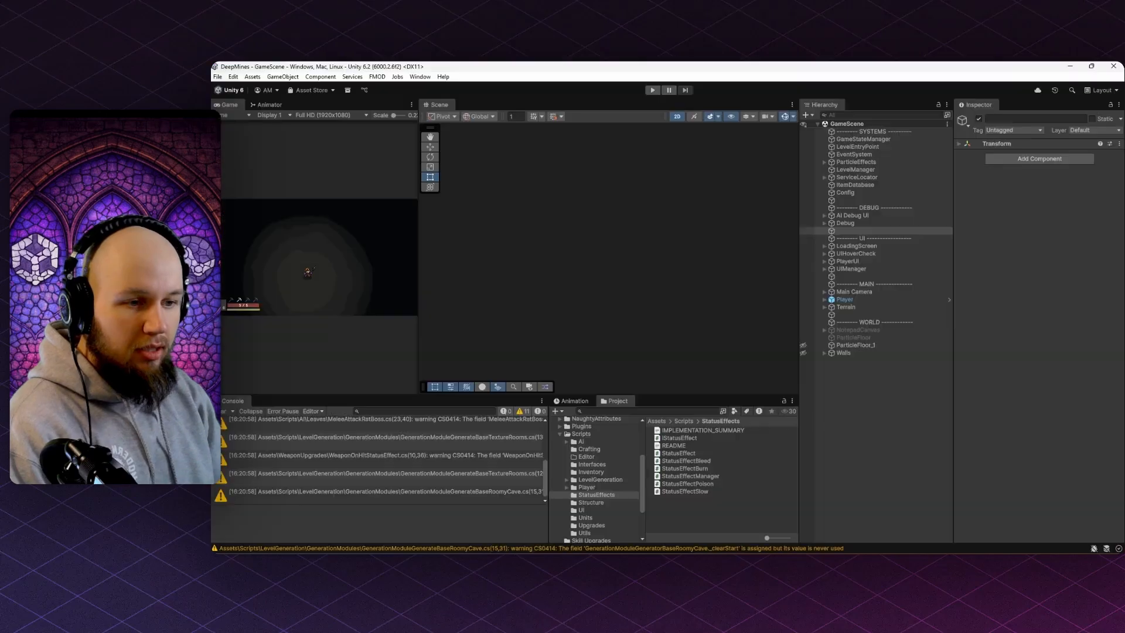
double_click(849, 300)
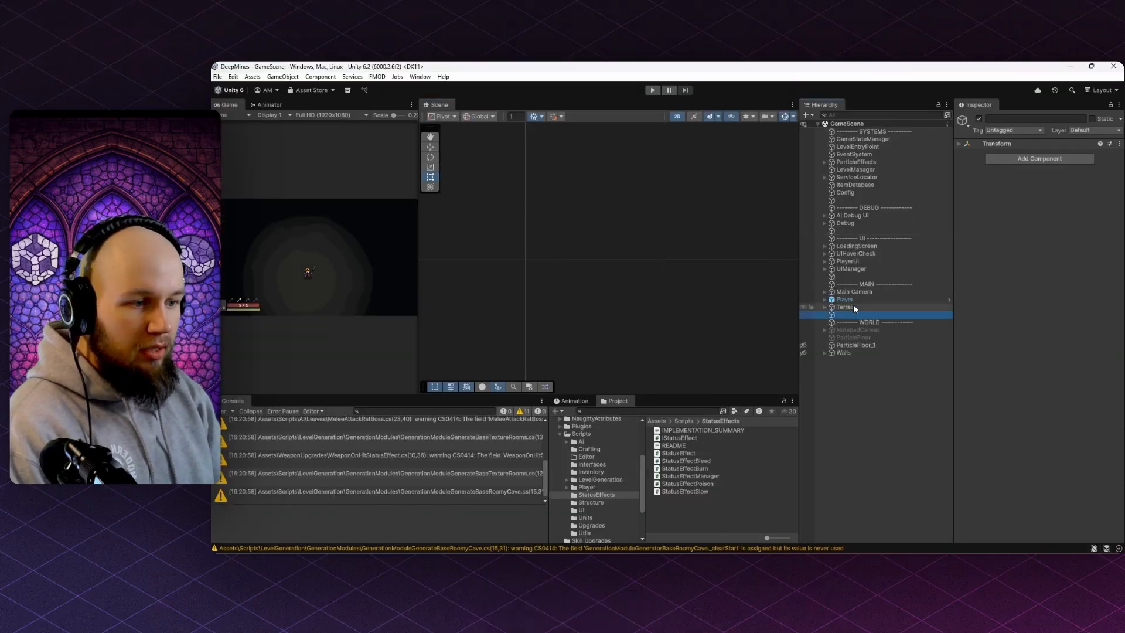
scroll(631, 258, "up", 4)
left_click(593, 304)
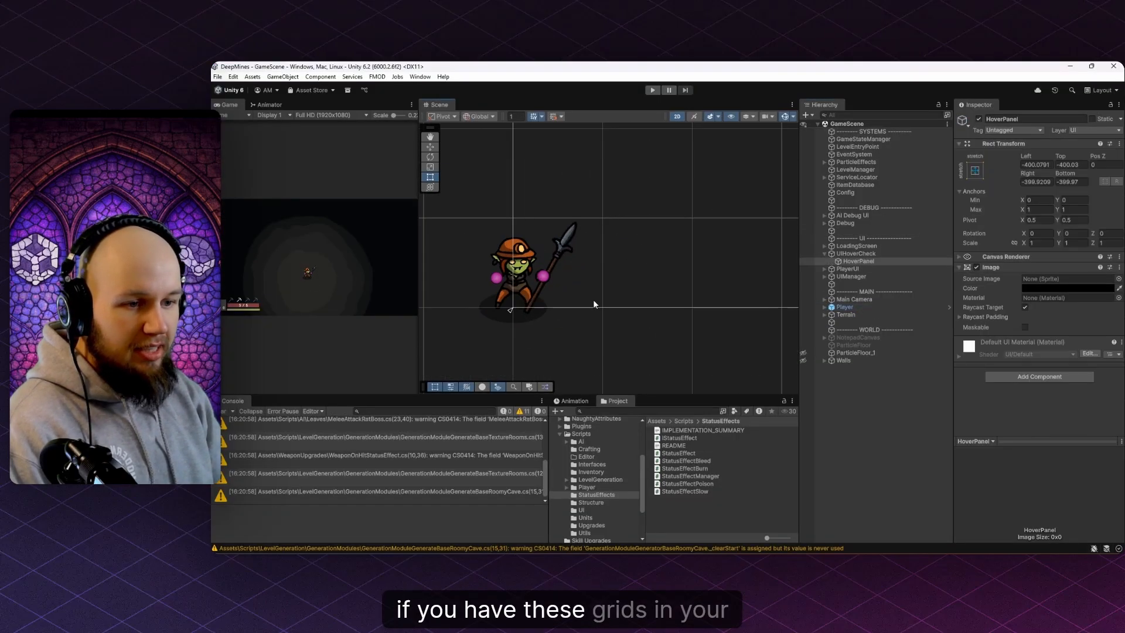
- Compare the goblin against the Scene grid squares, then draw a short test stroke in Krita
scroll(573, 232, "up", 3)
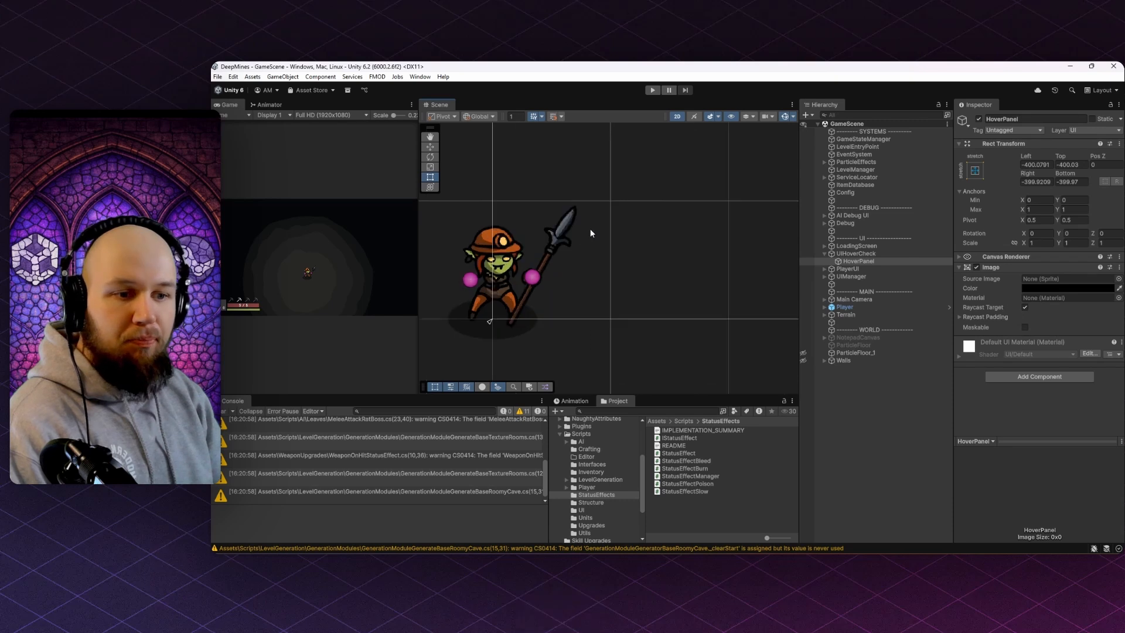
left_click_drag(560, 237, 533, 213)
scroll(623, 249, "down", 3)
scroll(610, 242, "up", 3)
scroll(642, 230, "down", 5)
left_click_drag(530, 282, 614, 287)
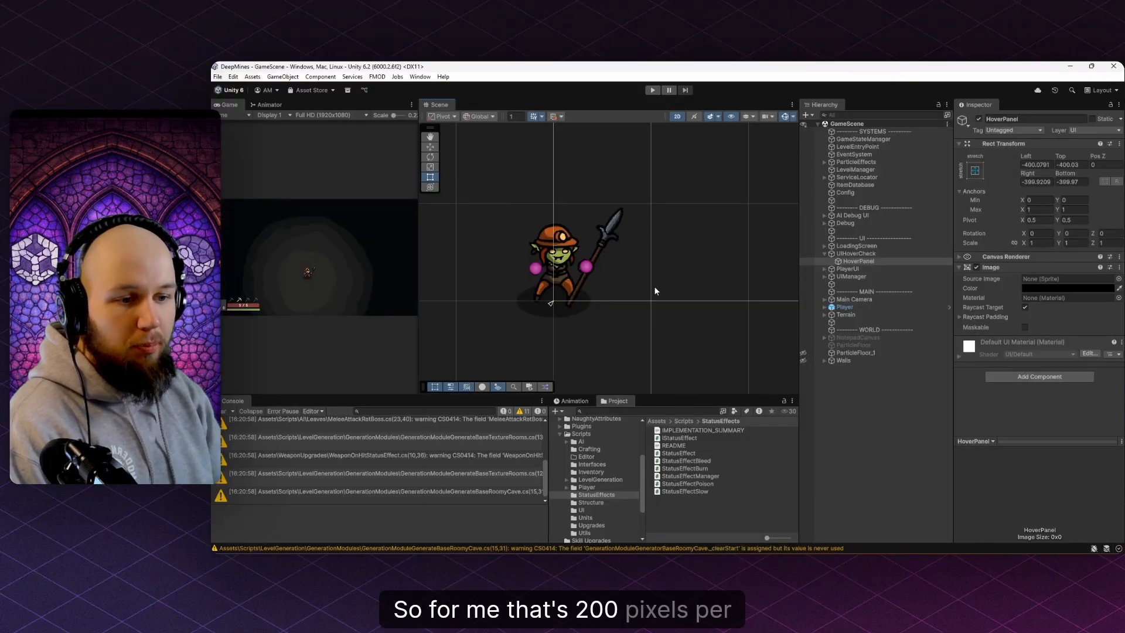
scroll(544, 241, "down", 3)
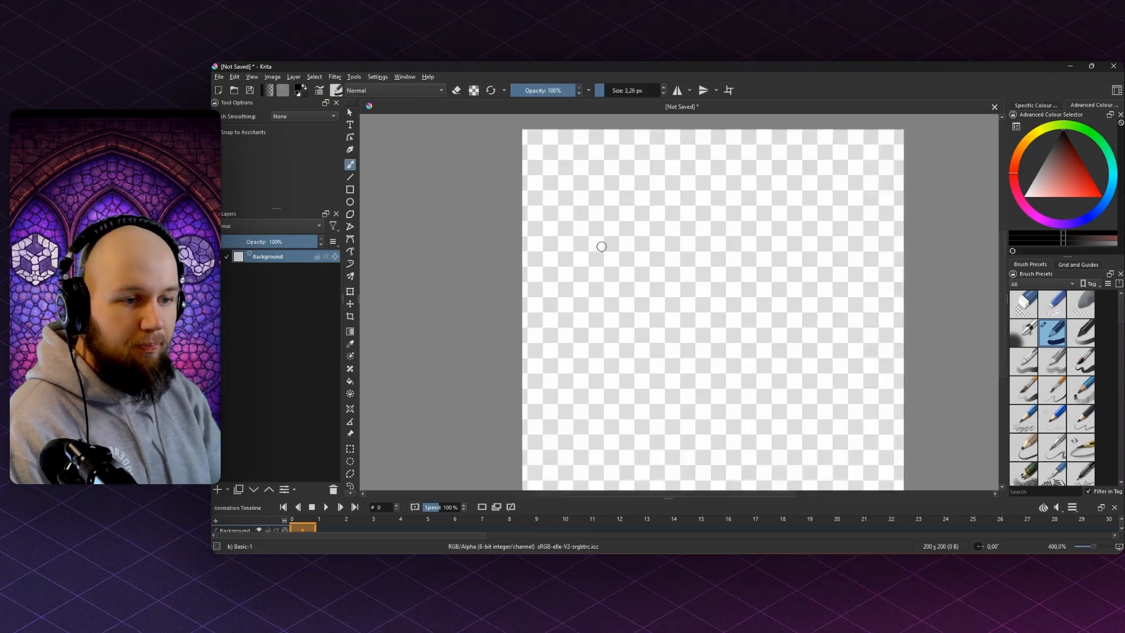
scroll(602, 261, "down", 2)
left_click_drag(630, 279, 612, 315)
- Undo the test strokes and draw the body's top edge, right leg and slanted body top
key("ctrl+z")
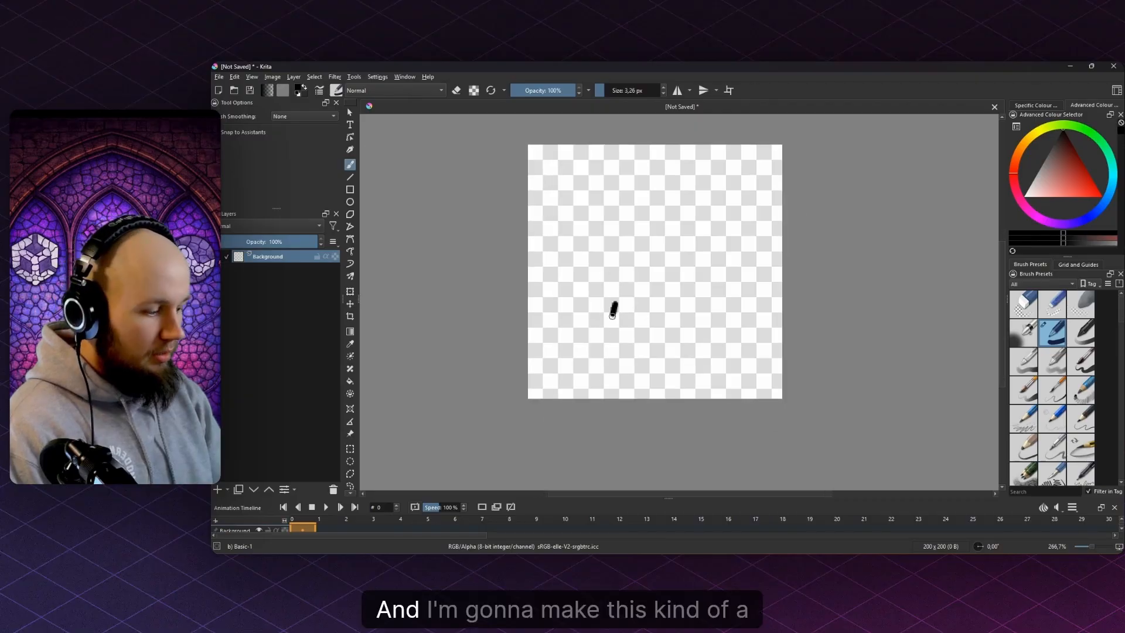
key("ctrl+z")
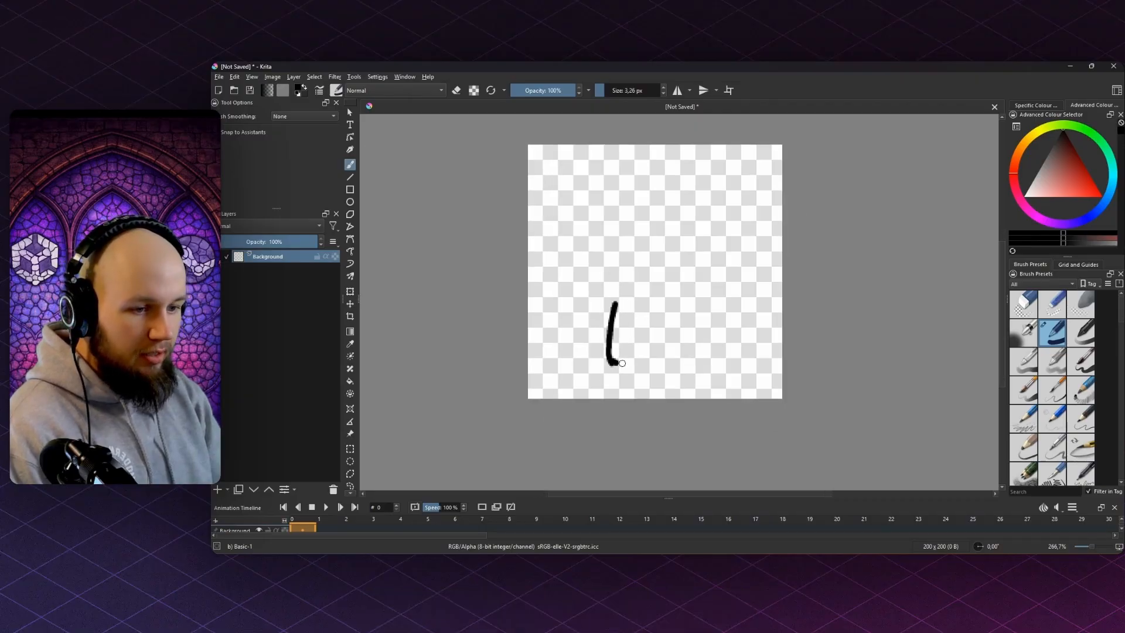
key("ctrl+z")
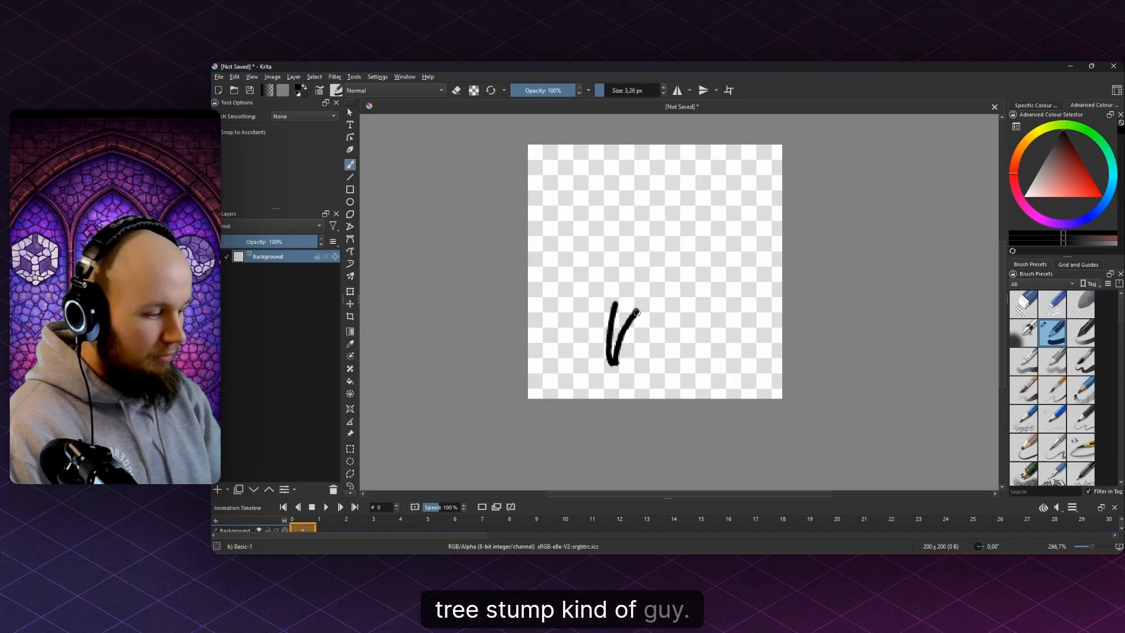
mouse_move(606, 284)
left_mouse_down()
mouse_move(609, 306)
mouse_move(652, 315)
left_mouse_up()
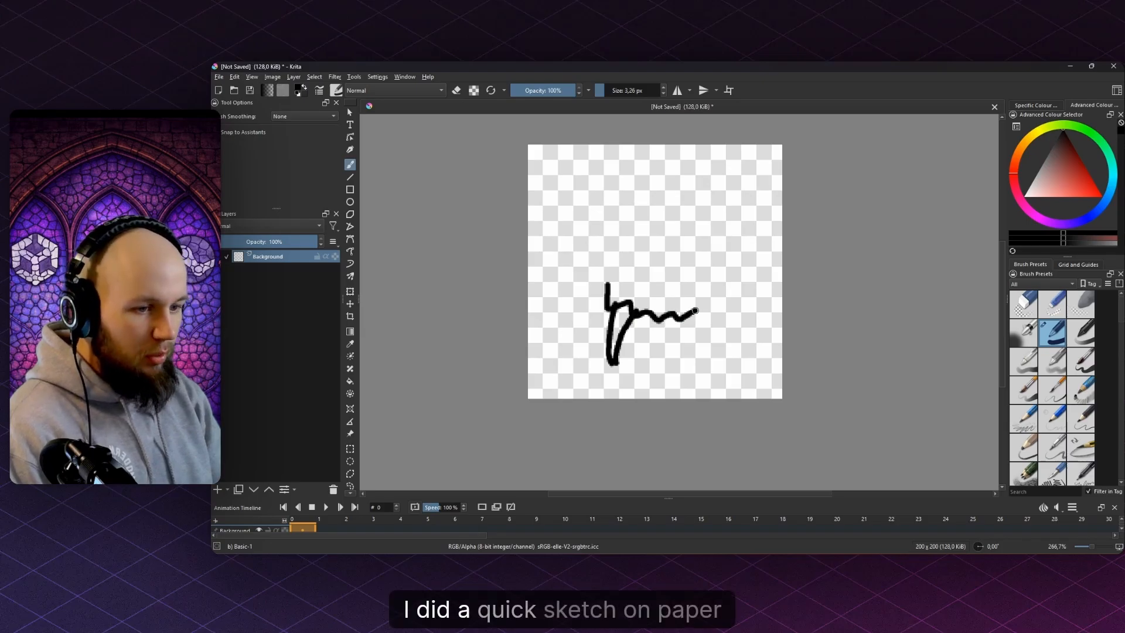
mouse_move(702, 364)
left_mouse_down()
mouse_move(698, 309)
mouse_move(729, 295)
mouse_move(715, 237)
left_mouse_up()
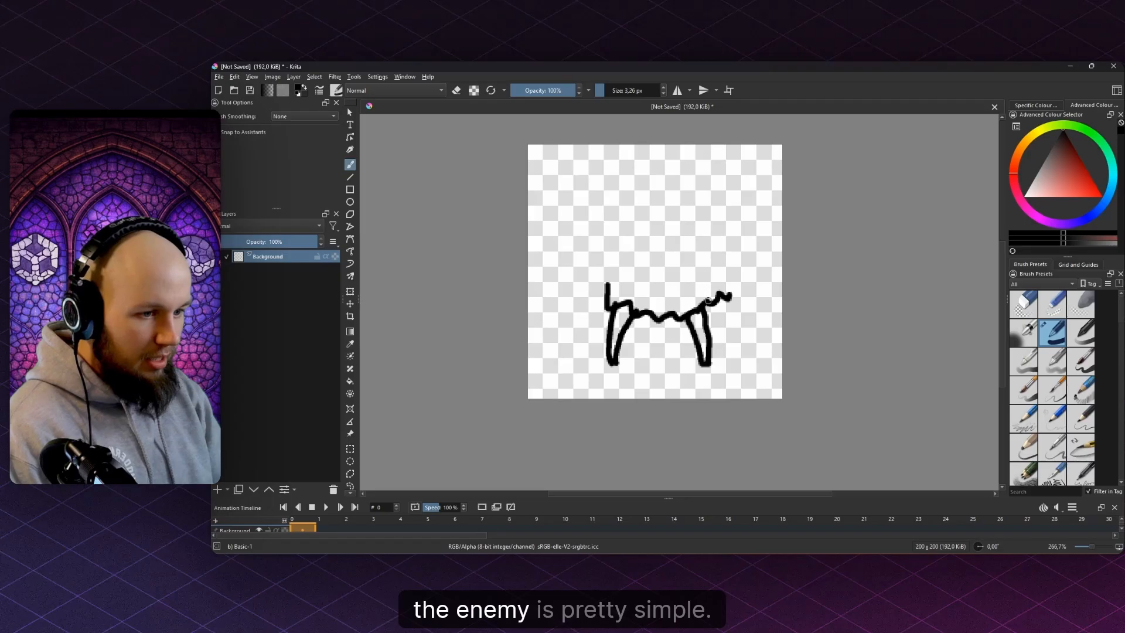
left_click_drag(625, 259, 712, 300)
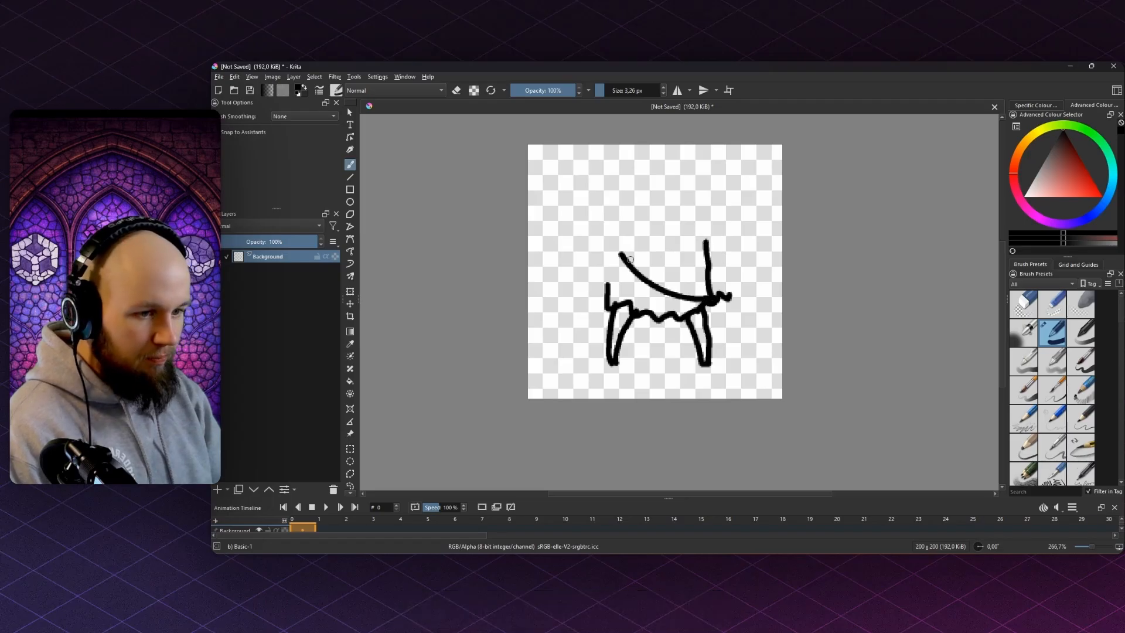
left_click_drag(614, 254, 608, 265)
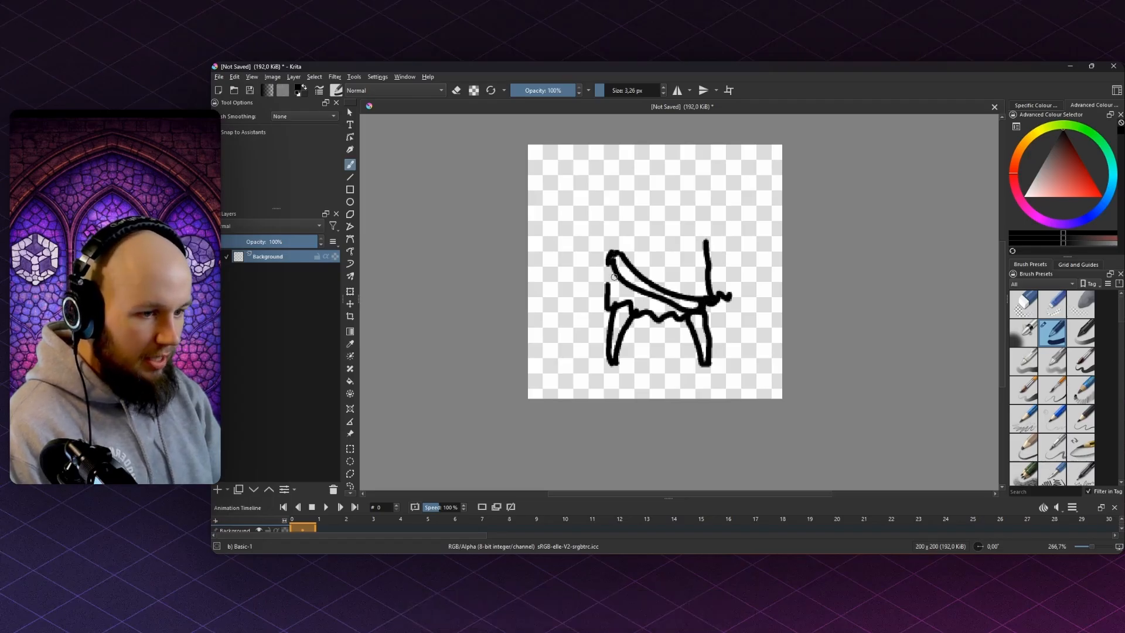
- Zoom in and draw the tall head outline's left side and top edge
key("plus")
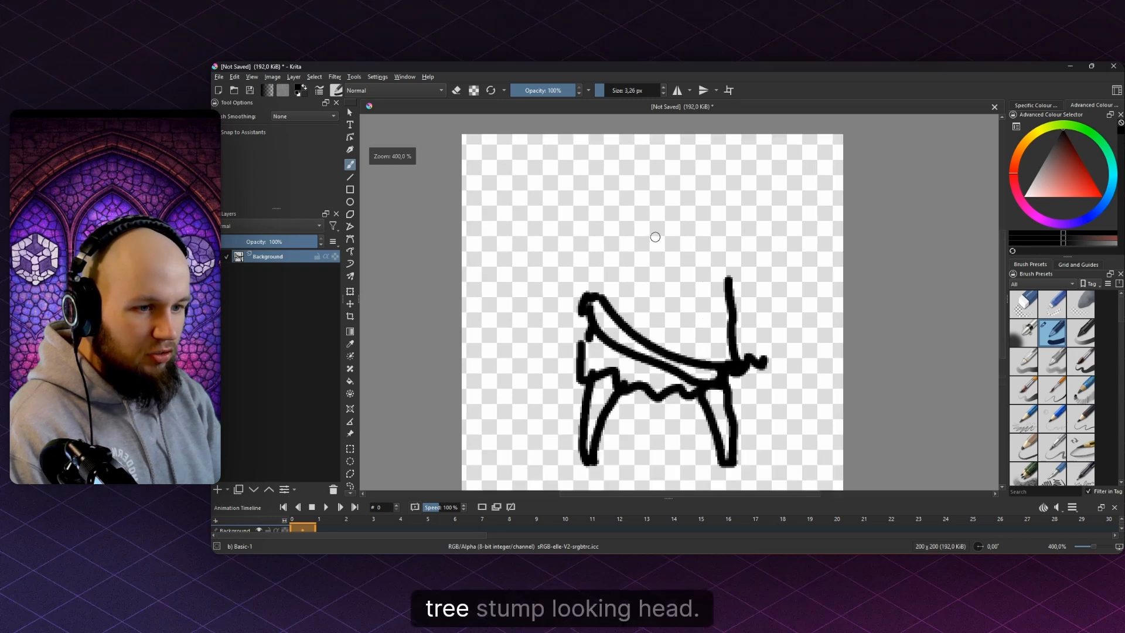
left_click_drag(618, 201, 724, 205)
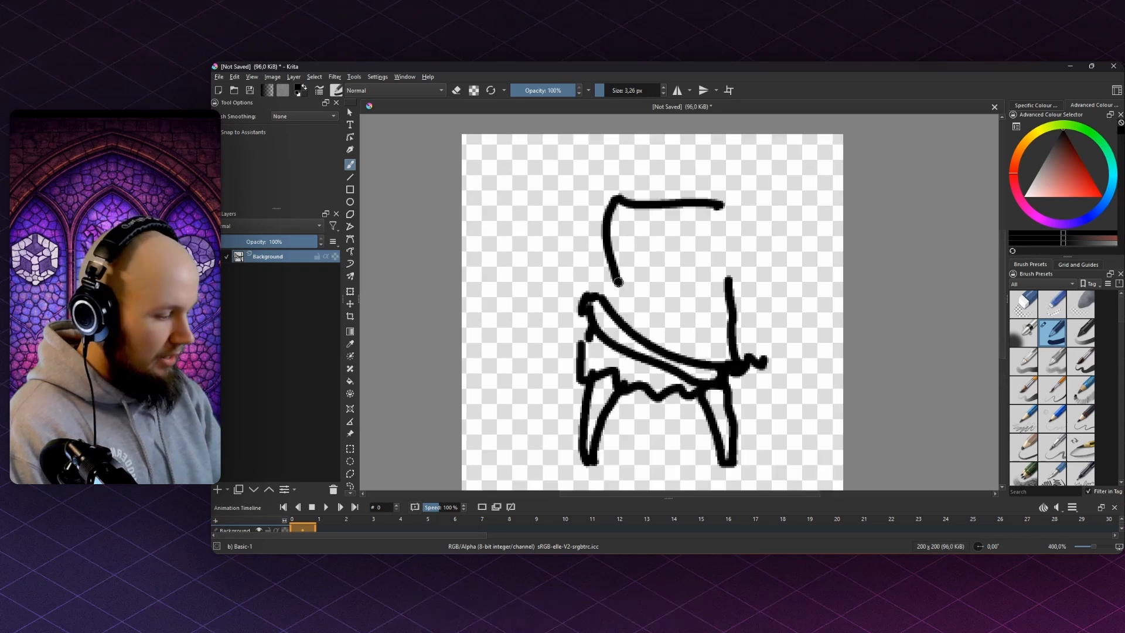
left_click_drag(618, 282, 629, 286)
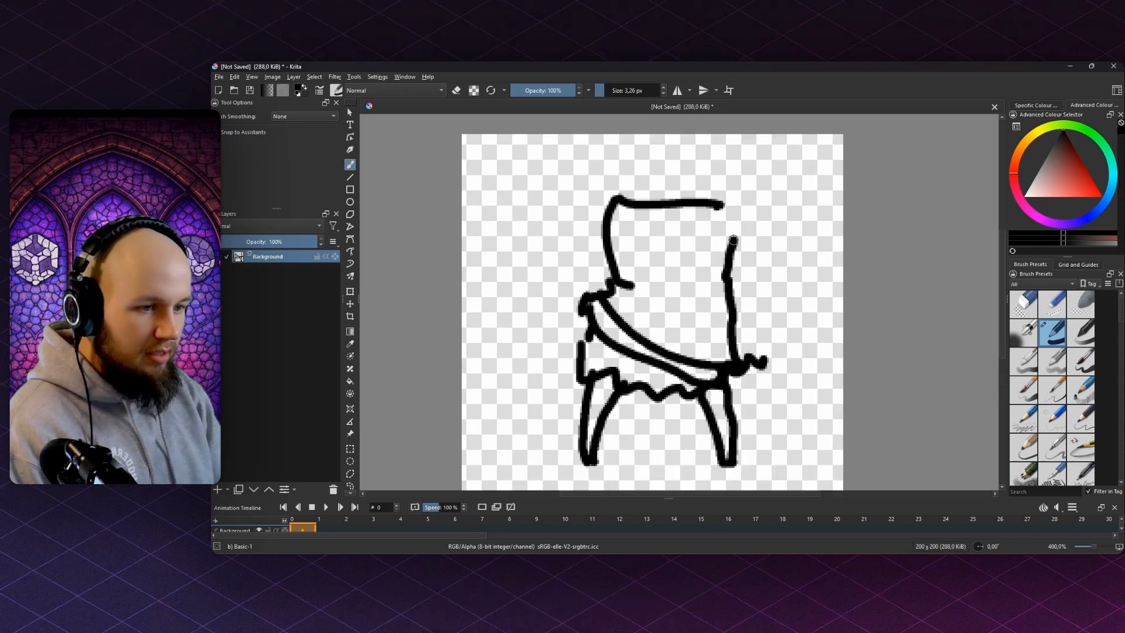
scroll(655, 275, "up", 2)
scroll(623, 287, "down", 1)
- Draw a closed heart-shaped face outline inside the stump head
scroll(622, 289, "up", 1)
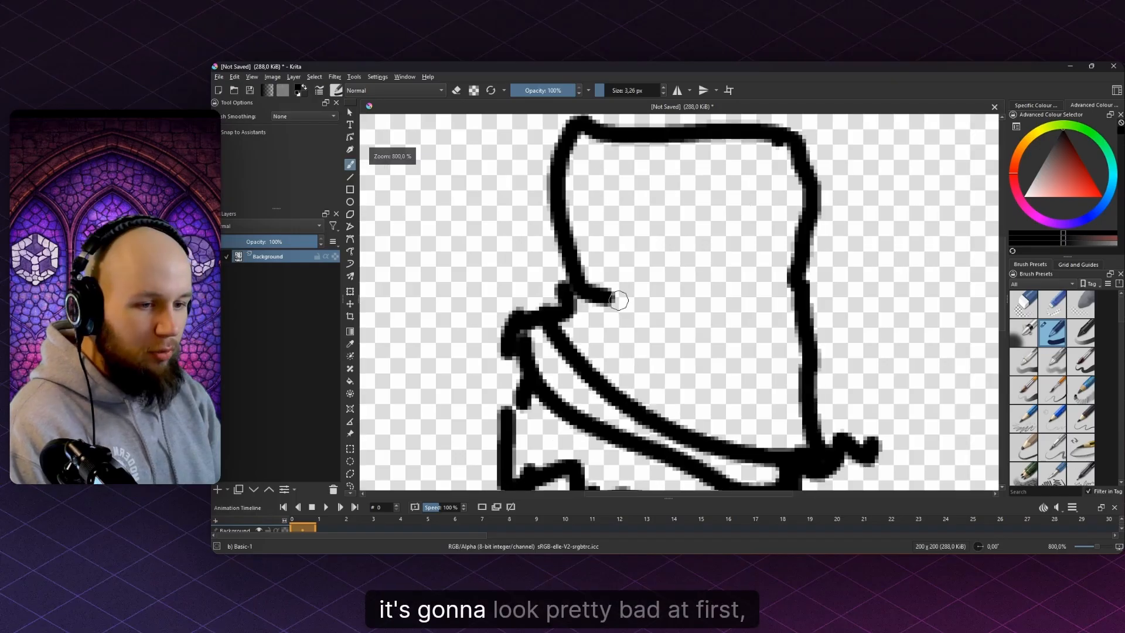
mouse_move(598, 290)
left_mouse_down()
mouse_move(703, 341)
mouse_move(712, 308)
left_mouse_up()
key("ctrl+z")
mouse_move(603, 287)
left_mouse_down()
mouse_move(676, 334)
mouse_move(711, 326)
mouse_move(724, 283)
left_mouse_up()
left_click_drag(613, 286, 599, 240)
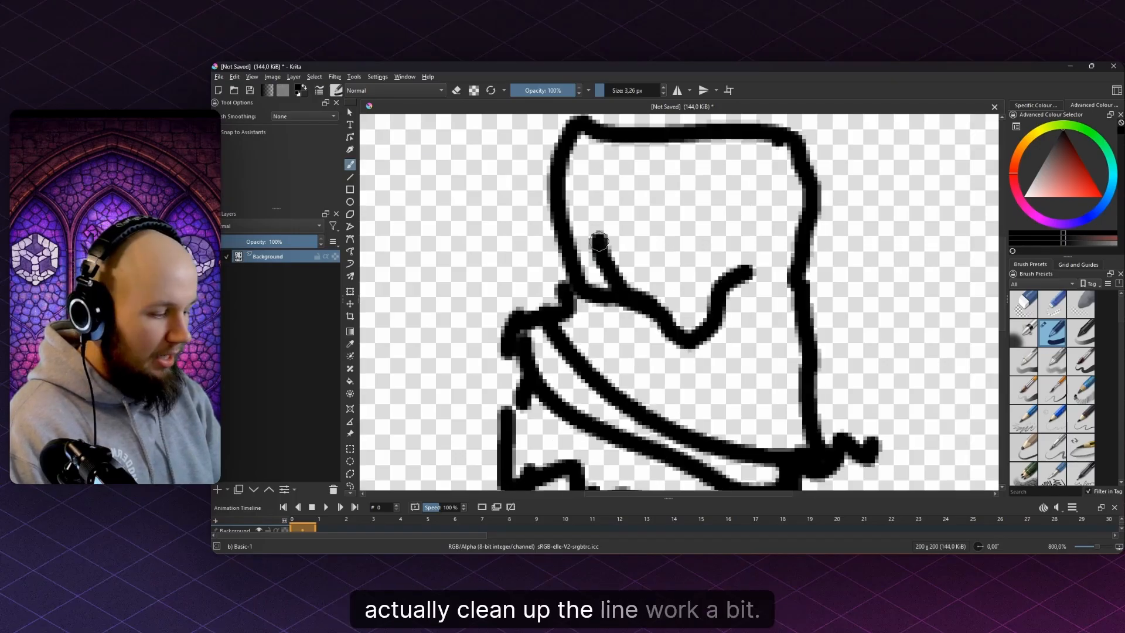
mouse_move(623, 192)
left_mouse_down()
mouse_move(679, 219)
mouse_move(771, 199)
mouse_move(753, 267)
left_mouse_up()
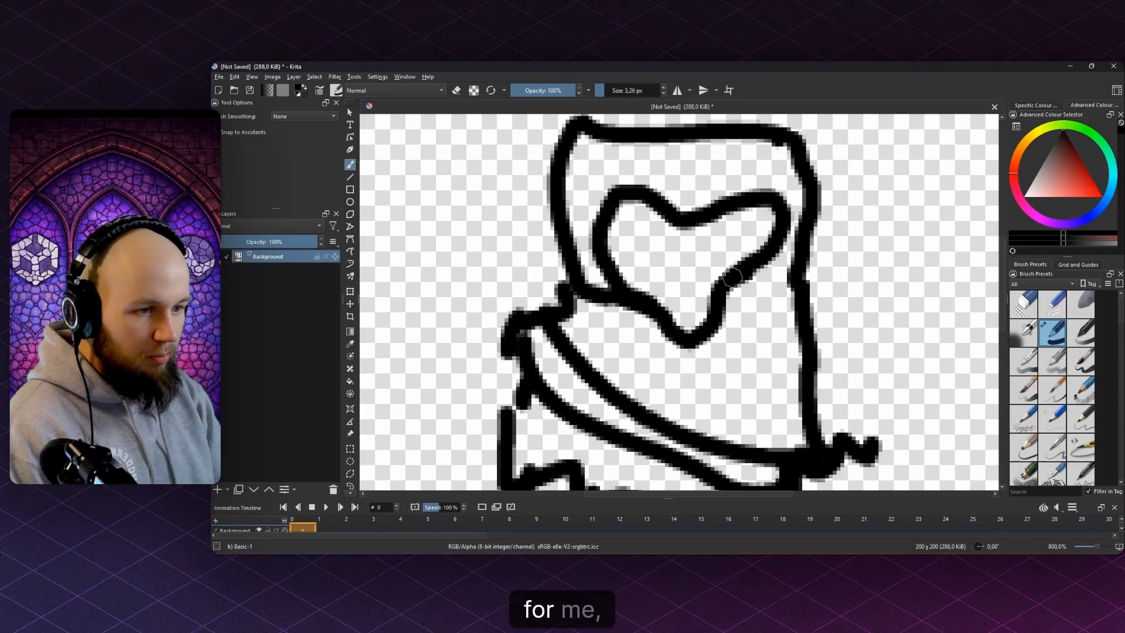
- Even out the face outline's thickness, erasing thick spots and reinforcing thin edges
key("e")
mouse_move(618, 245)
left_mouse_down()
mouse_move(654, 196)
mouse_move(595, 193)
mouse_move(609, 262)
left_mouse_up()
key("e")
left_click_drag(627, 208, 605, 239)
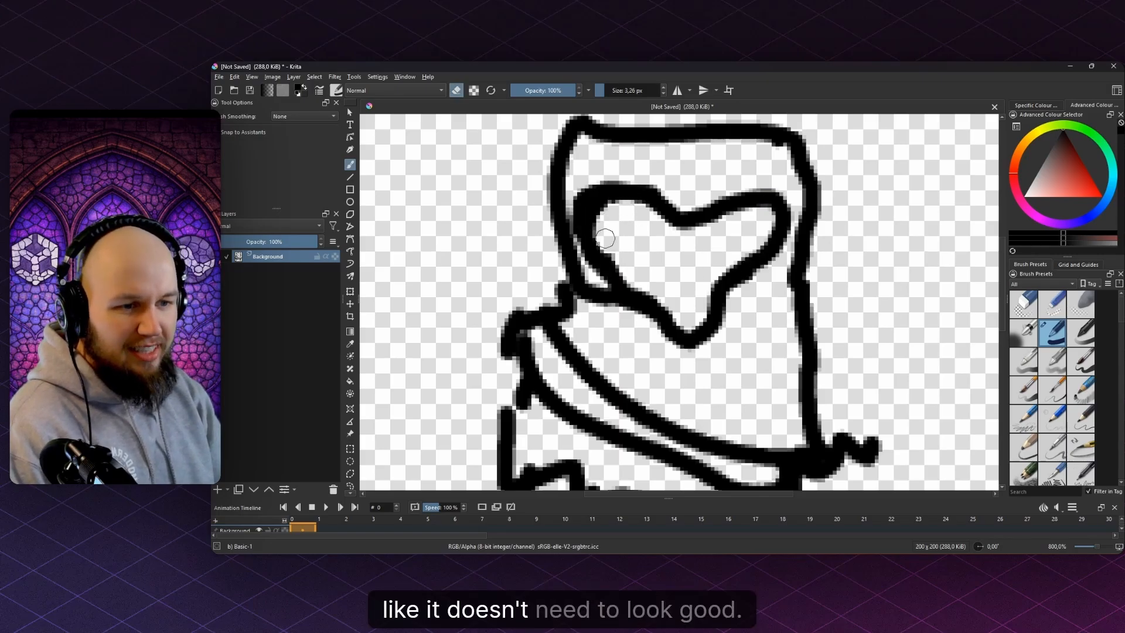
scroll(598, 215, "down", 8)
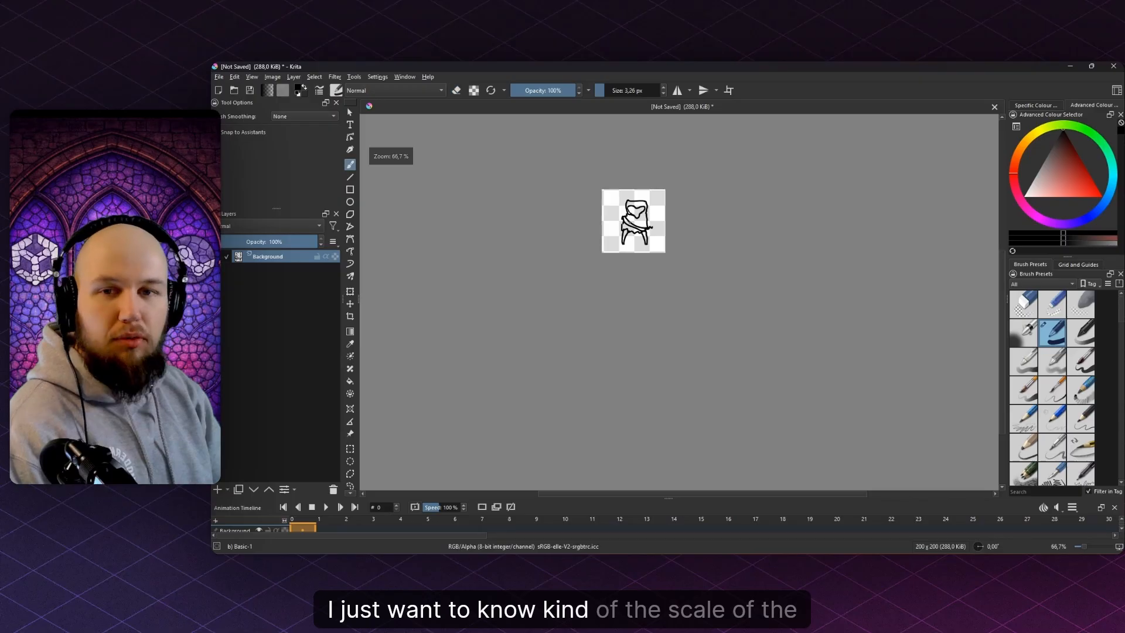
scroll(645, 297, "up", 8)
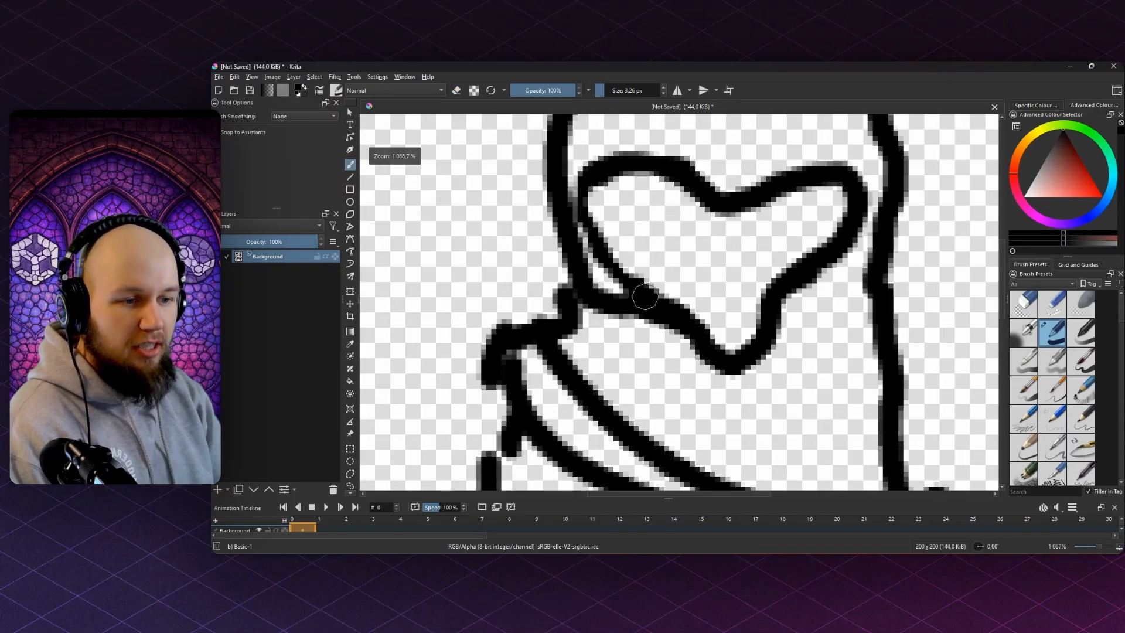
mouse_move(645, 297)
left_mouse_down()
mouse_move(579, 202)
mouse_move(626, 167)
mouse_move(701, 196)
left_mouse_up()
key("e")
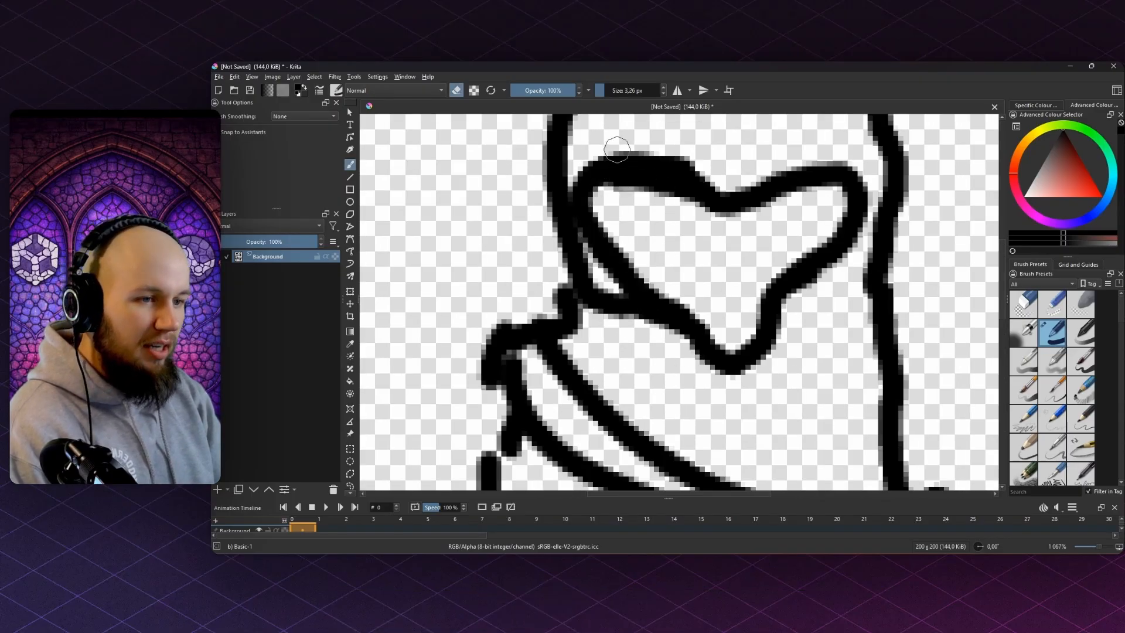
mouse_move(617, 150)
left_mouse_down()
mouse_move(722, 177)
mouse_move(618, 188)
mouse_move(606, 172)
mouse_move(716, 196)
mouse_move(813, 179)
mouse_move(824, 202)
mouse_move(803, 194)
mouse_move(746, 224)
mouse_move(692, 209)
mouse_move(708, 199)
mouse_move(630, 162)
mouse_move(585, 191)
left_mouse_up()
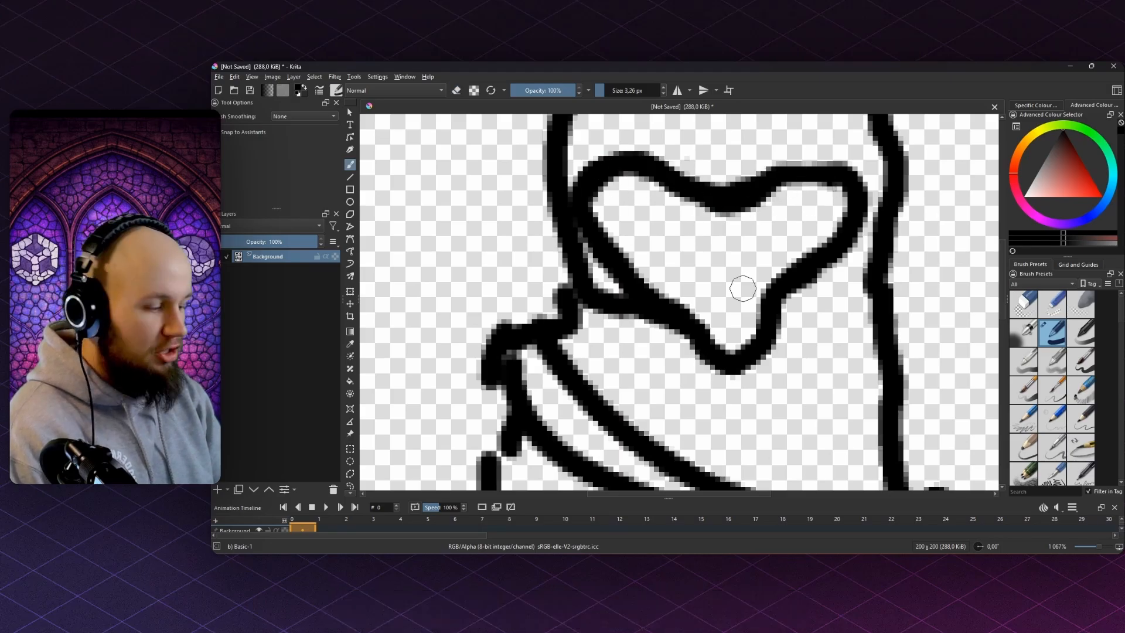
left_click_drag(744, 288, 749, 297)
scroll(732, 278, "down", 4)
- Fill the heart-shaped face with solid black
key("f")
left_click(729, 271)
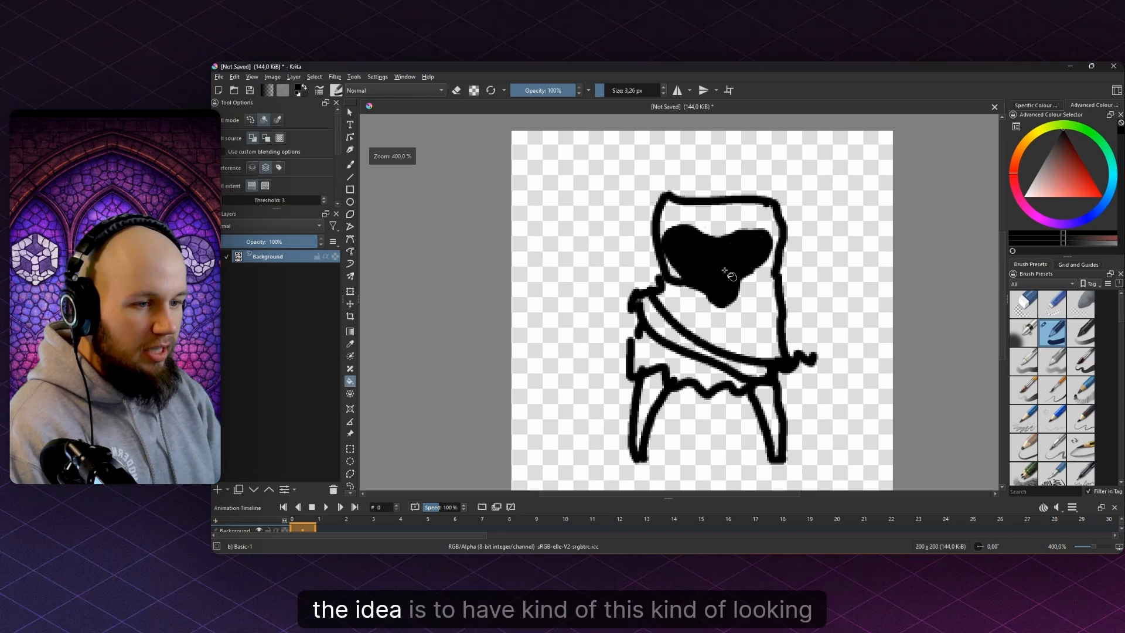
scroll(728, 271, "down", 4)
scroll(725, 266, "up", 7)
- Erase two white eye holes into the black face and draw a looped hand beside the body
key("b")
key("e")
left_click_drag(657, 265, 640, 259)
left_click_drag(756, 252, 741, 259)
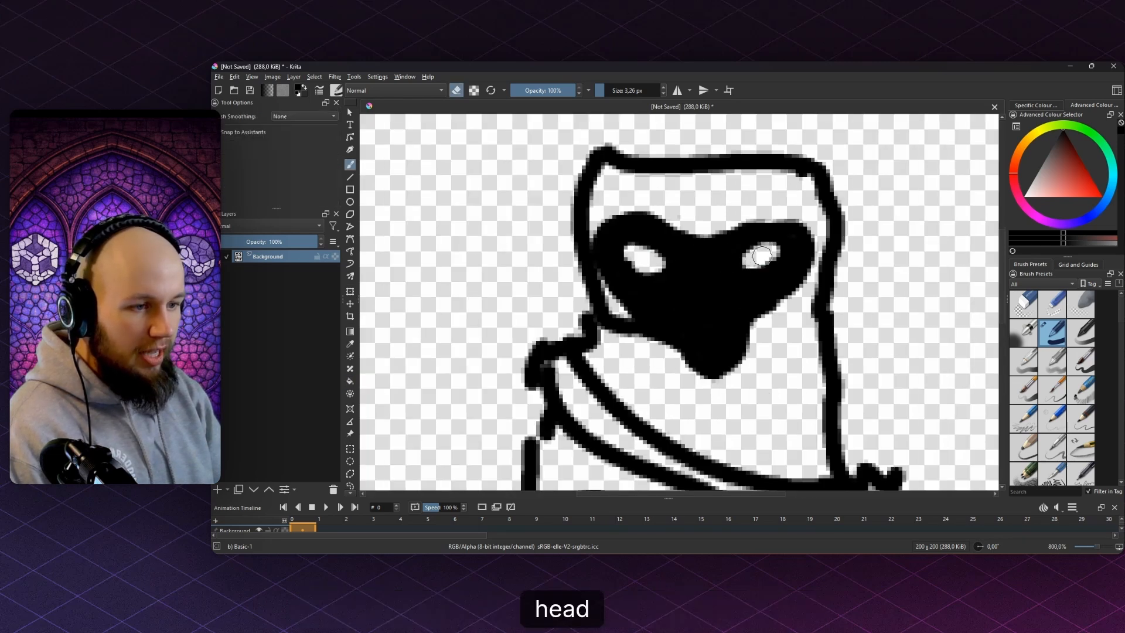
scroll(762, 269, "down", 4)
scroll(774, 287, "down", 2)
scroll(749, 287, "up", 2)
key("e")
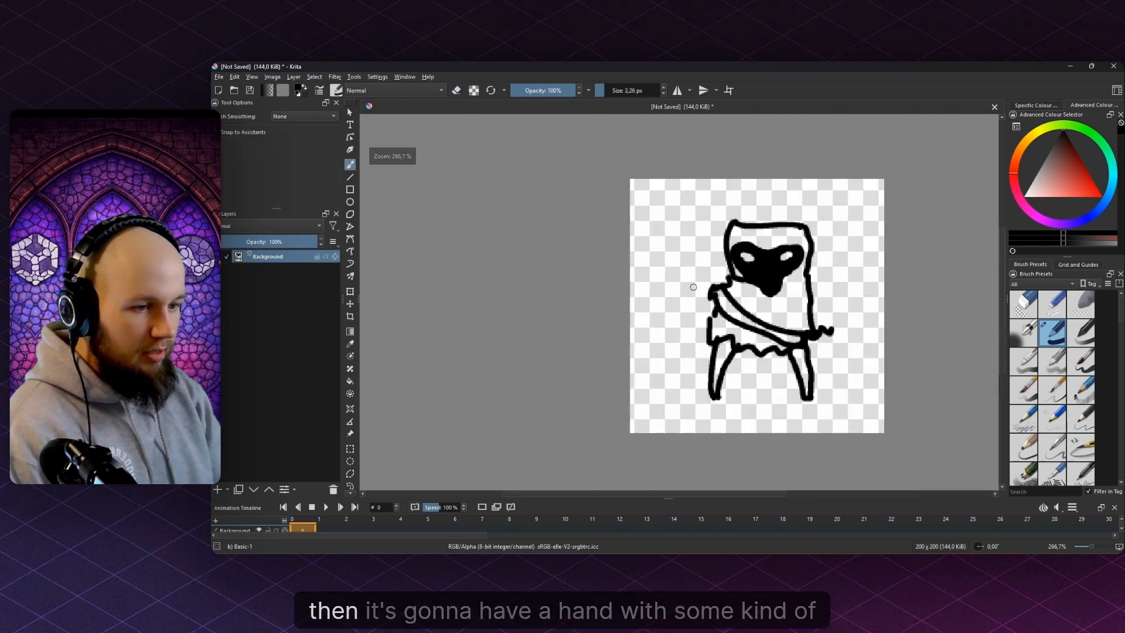
left_click_drag(694, 289, 697, 294)
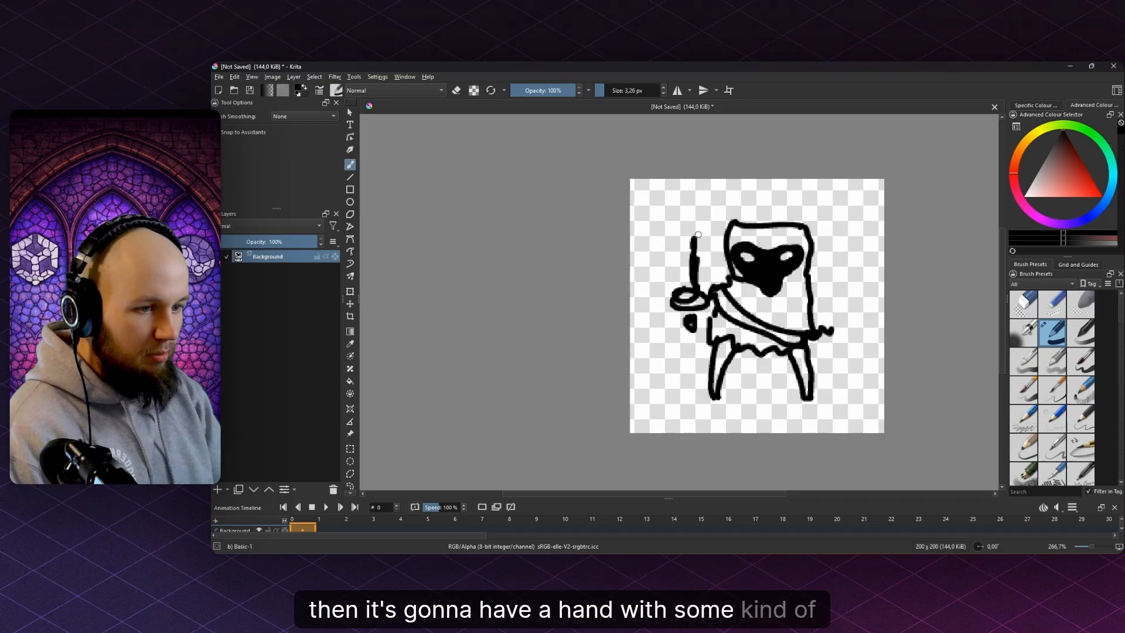
- Erase the rough left side of the body outline
scroll(696, 245, "down", 6)
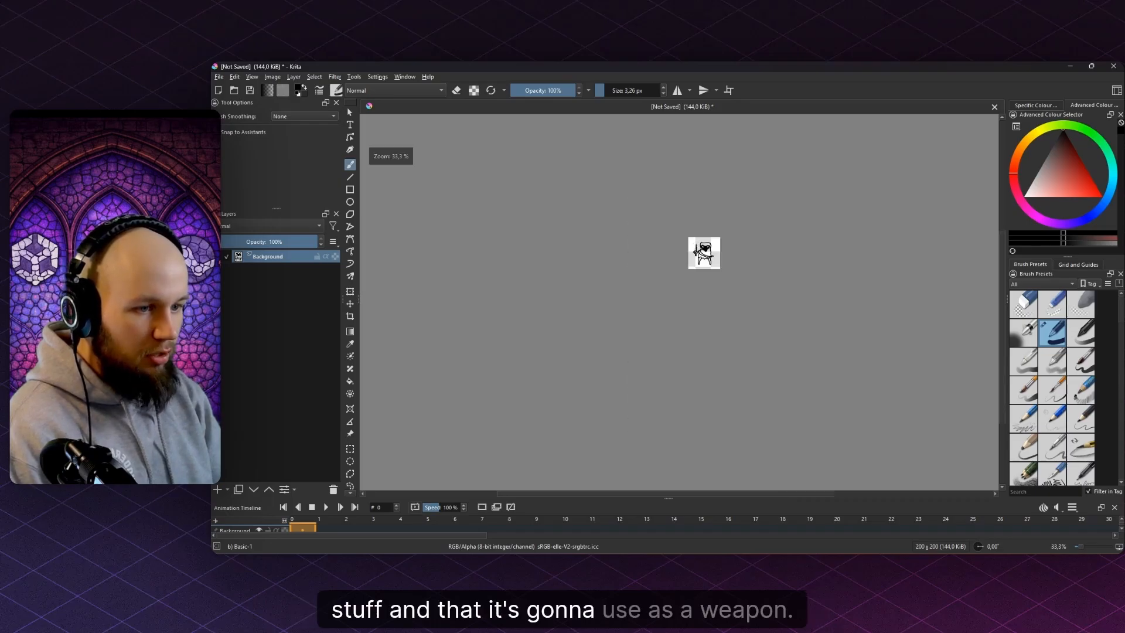
key("e")
scroll(604, 294, "up", 9)
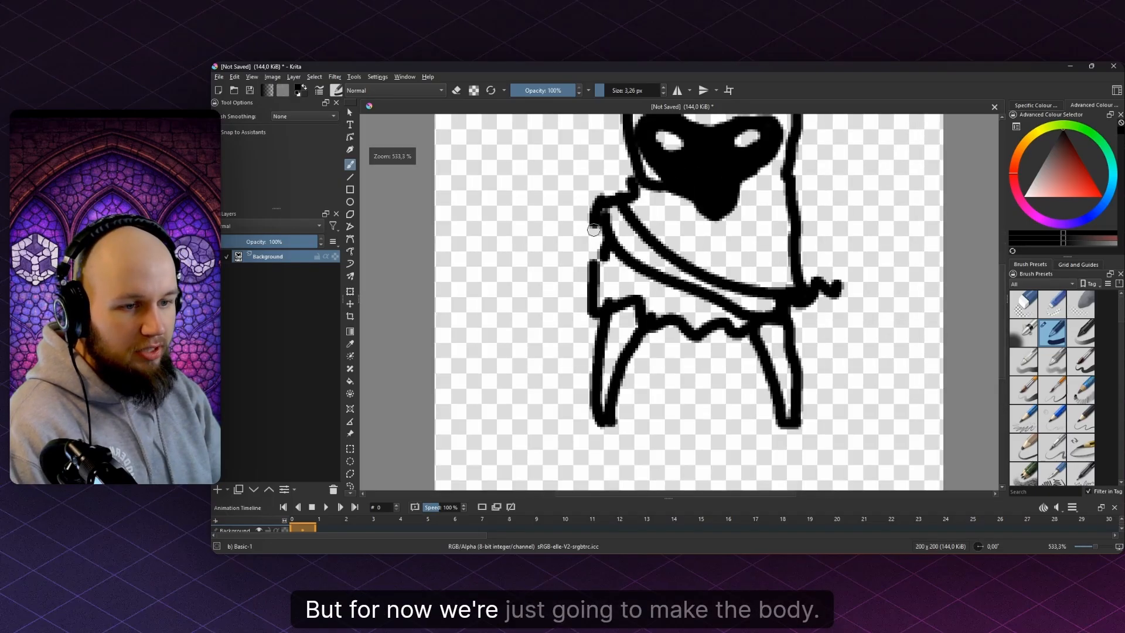
left_click_drag(605, 294, 603, 249)
key("e")
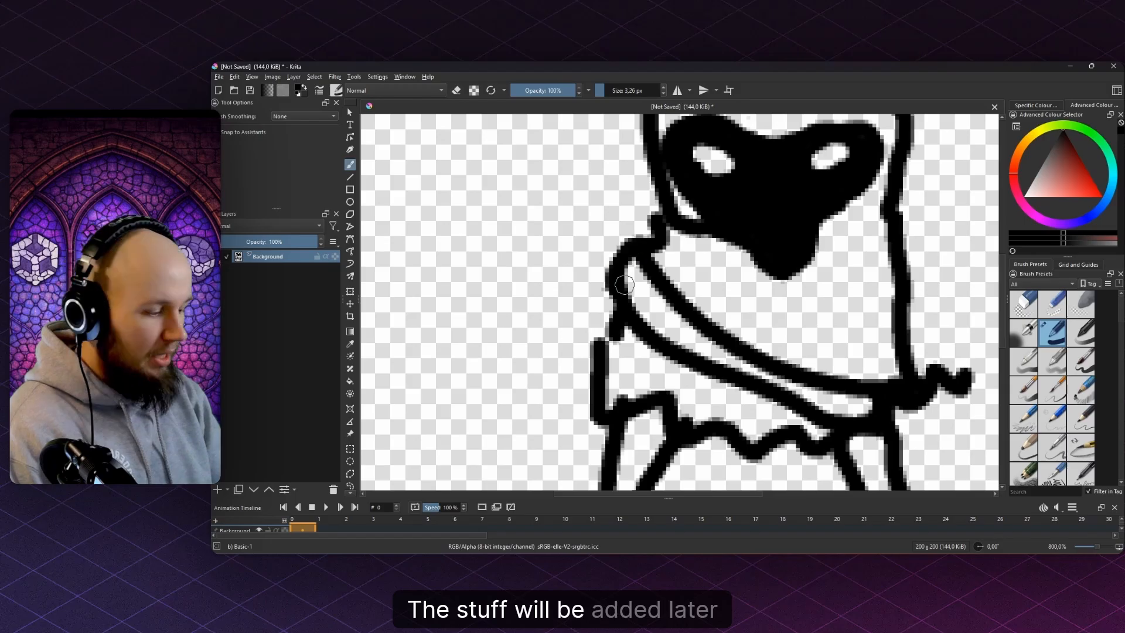
key("e")
mouse_move(624, 285)
left_mouse_down()
mouse_move(611, 270)
mouse_move(616, 246)
mouse_move(646, 285)
left_mouse_up()
scroll(609, 267, "down", 2)
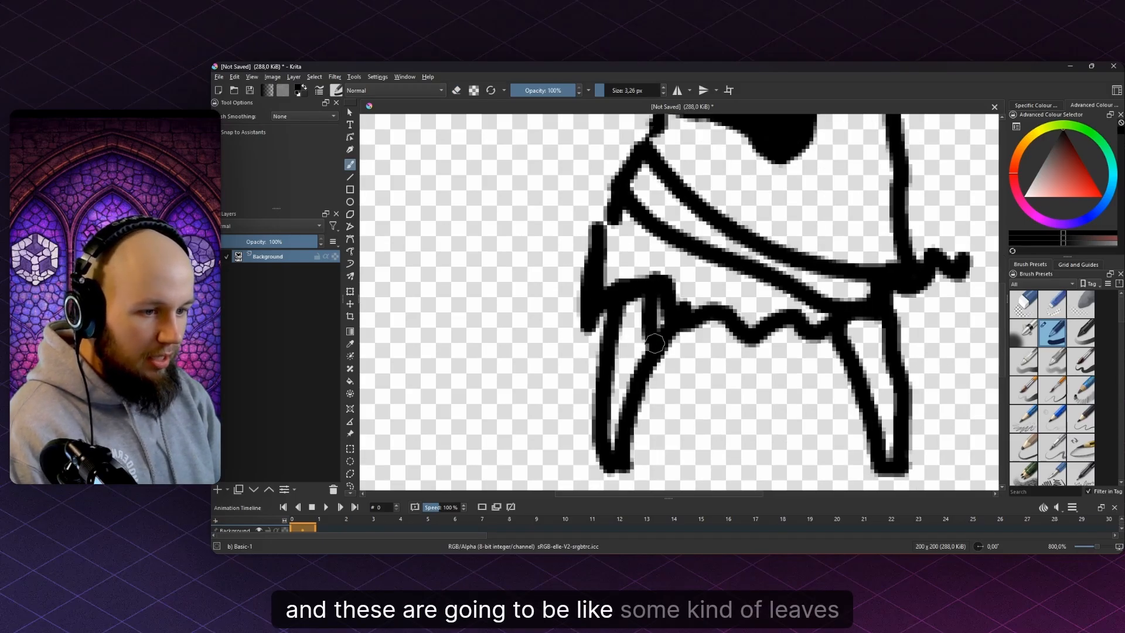
- Redraw the cloak fringe along the jagged hem, ending in the skirt tip and right flap
left_click_drag(655, 344, 707, 301)
mouse_move(600, 235)
left_mouse_down()
mouse_move(626, 230)
mouse_move(588, 306)
mouse_move(649, 273)
left_mouse_up()
left_click_drag(753, 307, 693, 319)
mouse_move(664, 290)
left_mouse_down()
mouse_move(688, 343)
mouse_move(780, 324)
left_mouse_up()
mouse_move(800, 334)
left_mouse_down()
mouse_move(829, 338)
mouse_move(828, 288)
mouse_move(820, 328)
mouse_move(861, 359)
left_mouse_up()
- Erase the rough right outline and redraw it as a clean line
key("e")
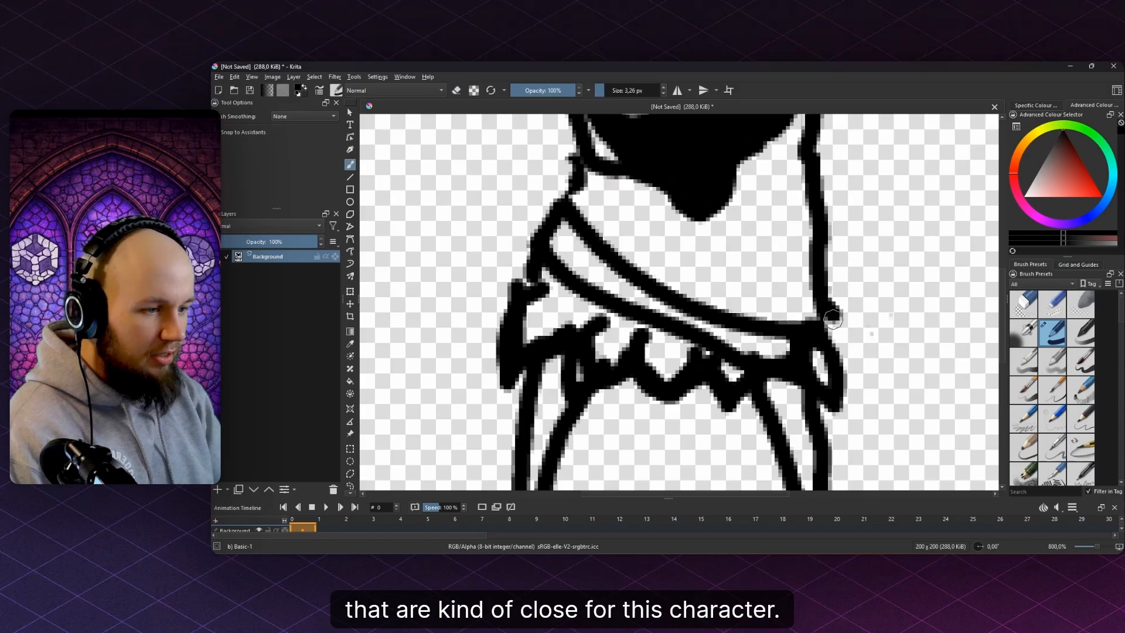
key("e")
left_click_drag(844, 340, 846, 343)
left_click_drag(847, 347, 841, 416)
scroll(820, 241, "up", 1)
key("e")
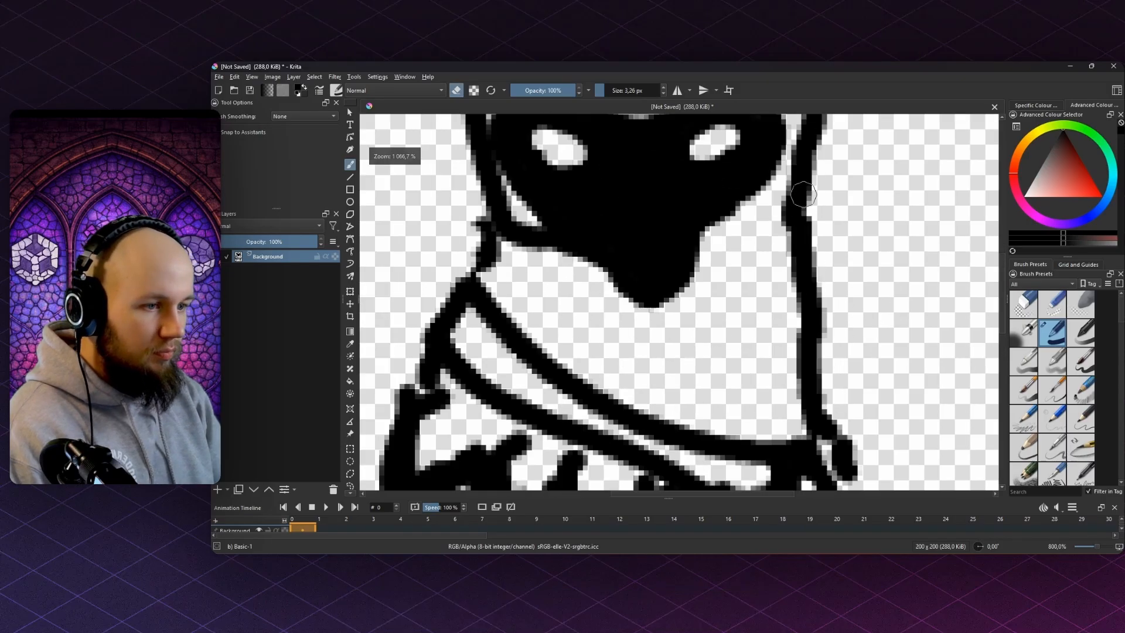
mouse_move(799, 192)
left_mouse_down()
mouse_move(785, 306)
mouse_move(808, 294)
left_mouse_up()
- Draw the diagonal body stroke and a right flap curving down then left
key("e")
left_click_drag(797, 228, 747, 322)
left_click_drag(747, 322, 798, 203)
key("e")
left_click_drag(812, 254, 817, 324)
key("e")
mouse_move(791, 264)
left_mouse_down()
mouse_move(815, 300)
mouse_move(771, 323)
left_mouse_up()
- Redraw the neck's left outline cleanly, erasing the old neck line
left_click_drag(697, 309, 743, 345)
left_click_drag(595, 297, 684, 358)
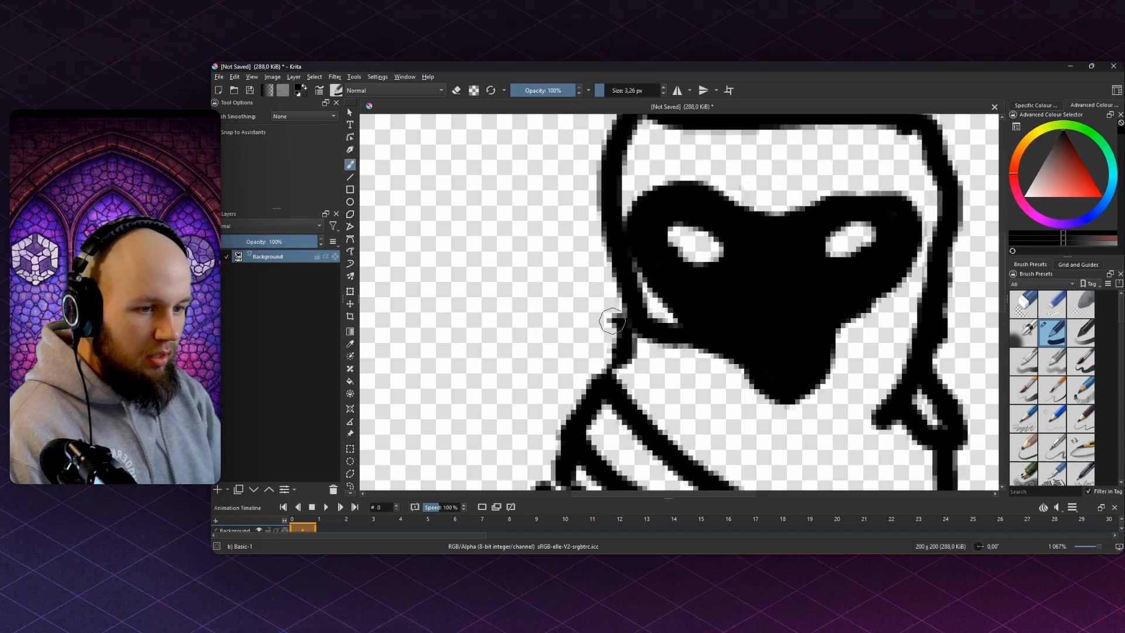
left_click_drag(628, 319, 655, 389)
key("e")
left_click_drag(620, 346, 607, 381)
key("e")
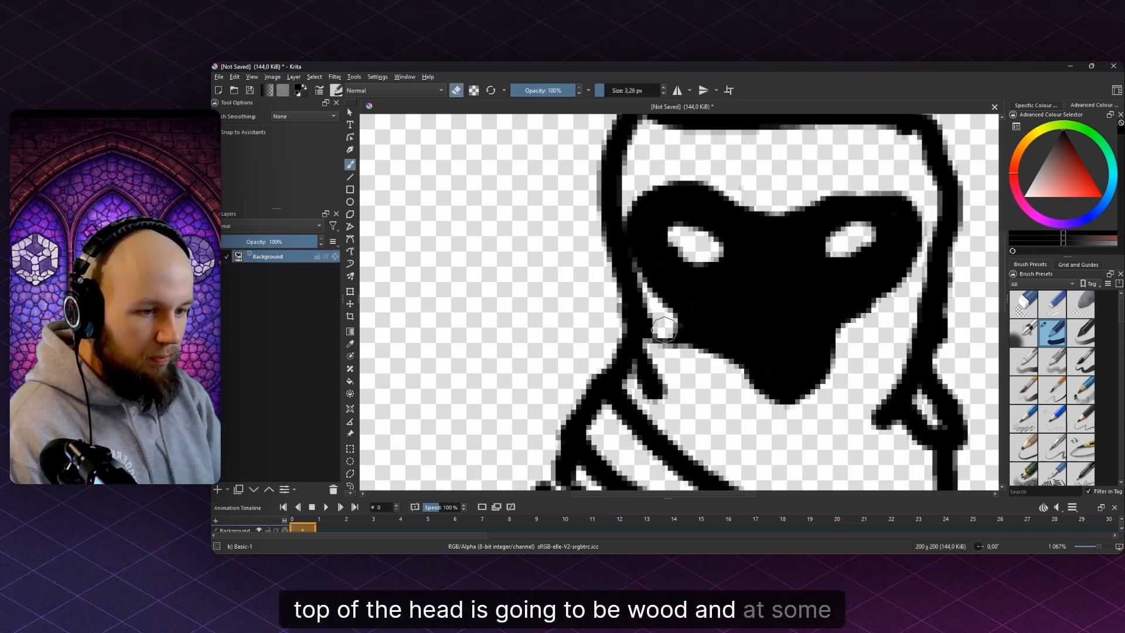
scroll(678, 292, "down", 6)
mouse_move(657, 330)
left_mouse_down()
mouse_move(656, 340)
mouse_move(679, 287)
left_mouse_up()
key("e")
scroll(678, 306, "up", 6)
key("ctrl+z")
left_click_drag(744, 307, 772, 327)
- Add a wavy right-side stroke and arched leafy bumps along the top of the head
left_click_drag(797, 365, 912, 314)
scroll(901, 312, "down", 4)
scroll(900, 311, "down", 2)
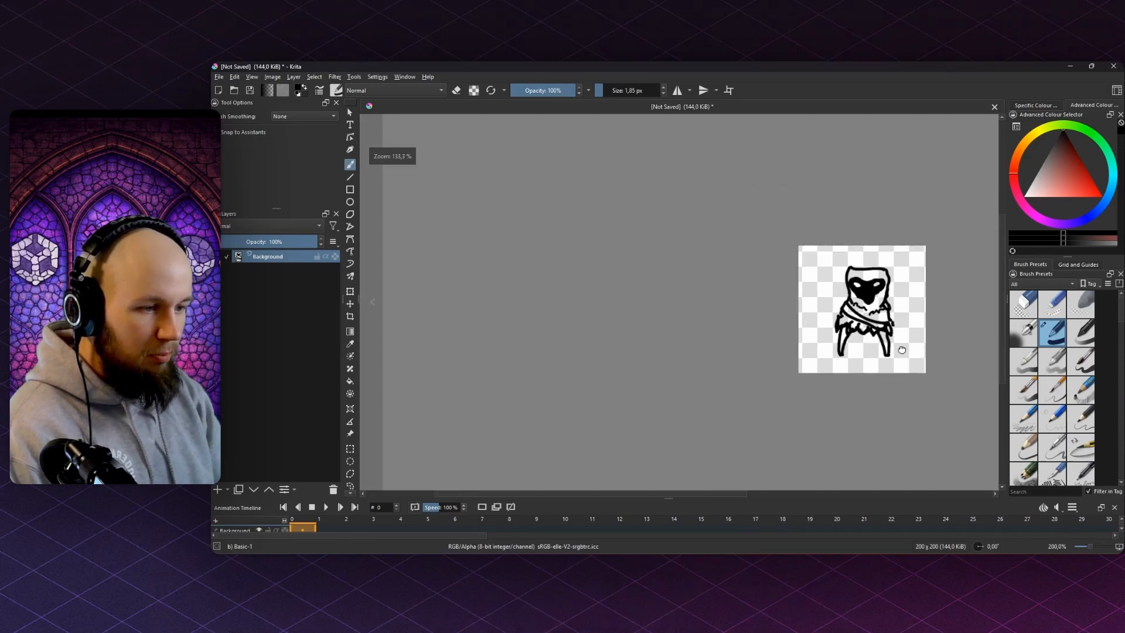
scroll(914, 311, "up", 5)
scroll(622, 264, "down", 6)
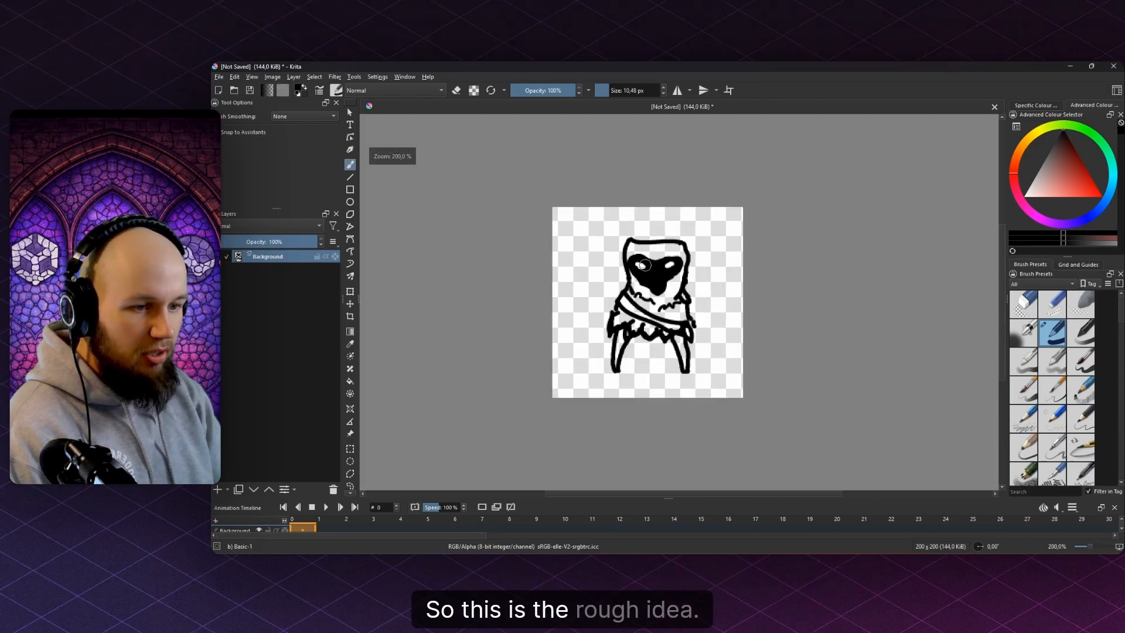
scroll(693, 334, "up", 2)
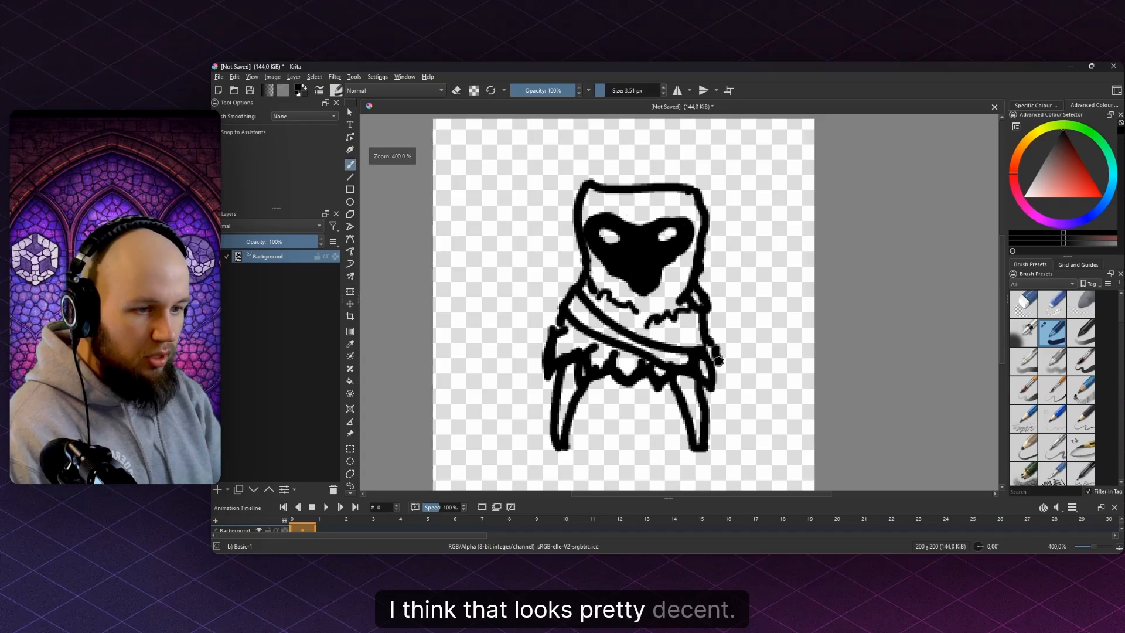
scroll(718, 361, "down", 7)
scroll(660, 317, "up", 8)
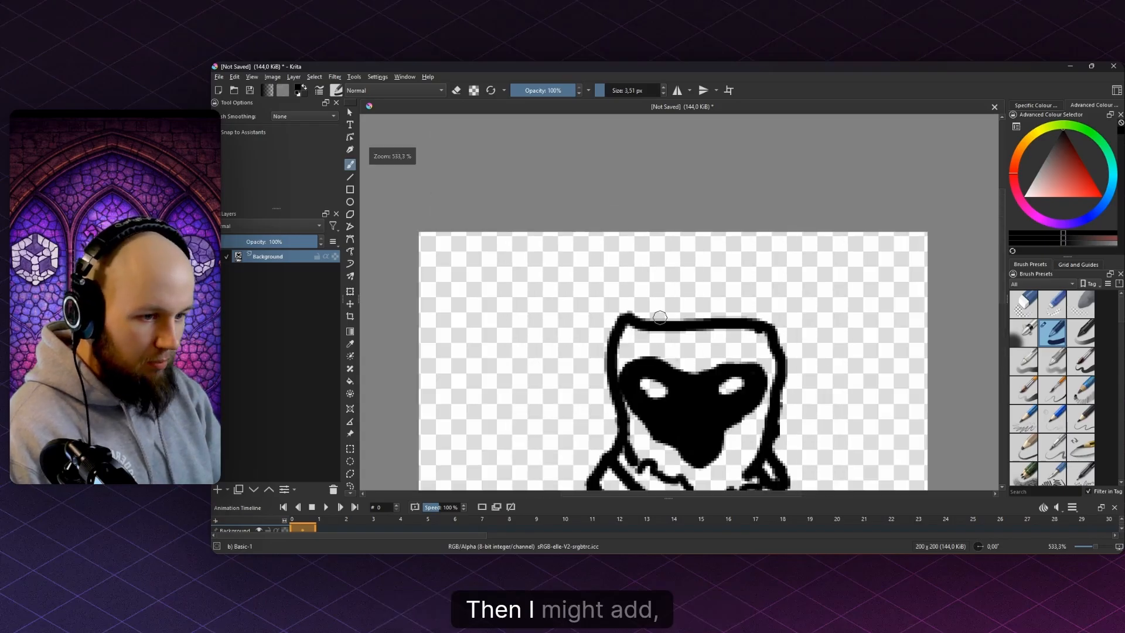
scroll(660, 317, "up", 2)
mouse_move(639, 320)
left_mouse_down()
mouse_move(697, 300)
mouse_move(702, 321)
mouse_move(757, 296)
mouse_move(802, 321)
mouse_move(796, 302)
mouse_move(812, 270)
mouse_move(811, 322)
mouse_move(852, 318)
mouse_move(833, 372)
mouse_move(875, 356)
mouse_move(860, 411)
left_mouse_up()
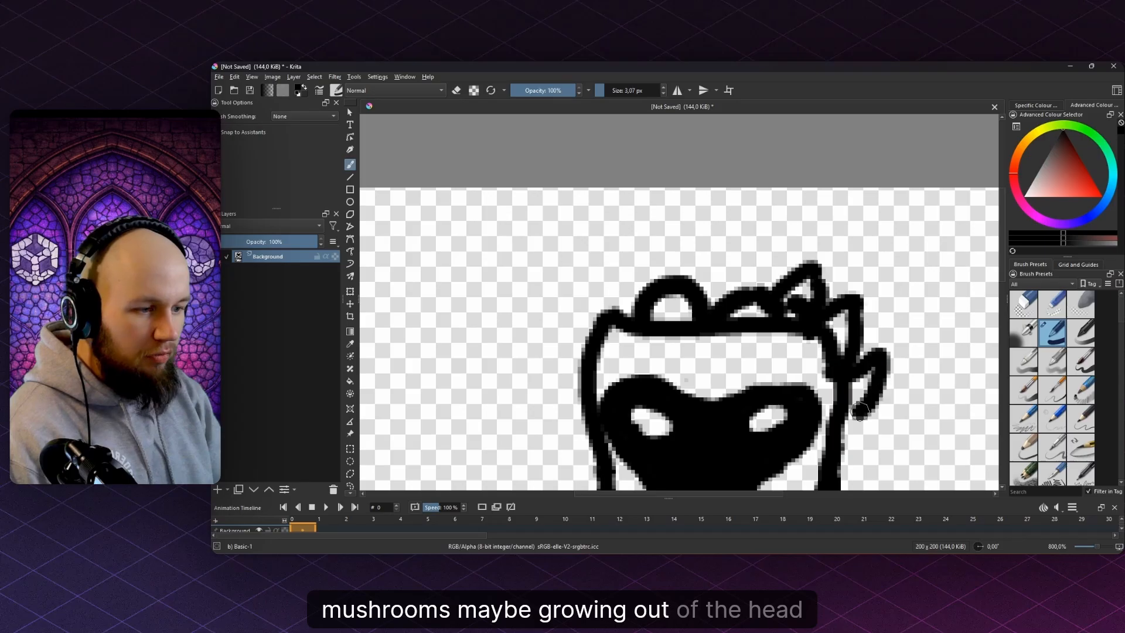
scroll(843, 364, "down", 2)
scroll(819, 291, "down", 5)
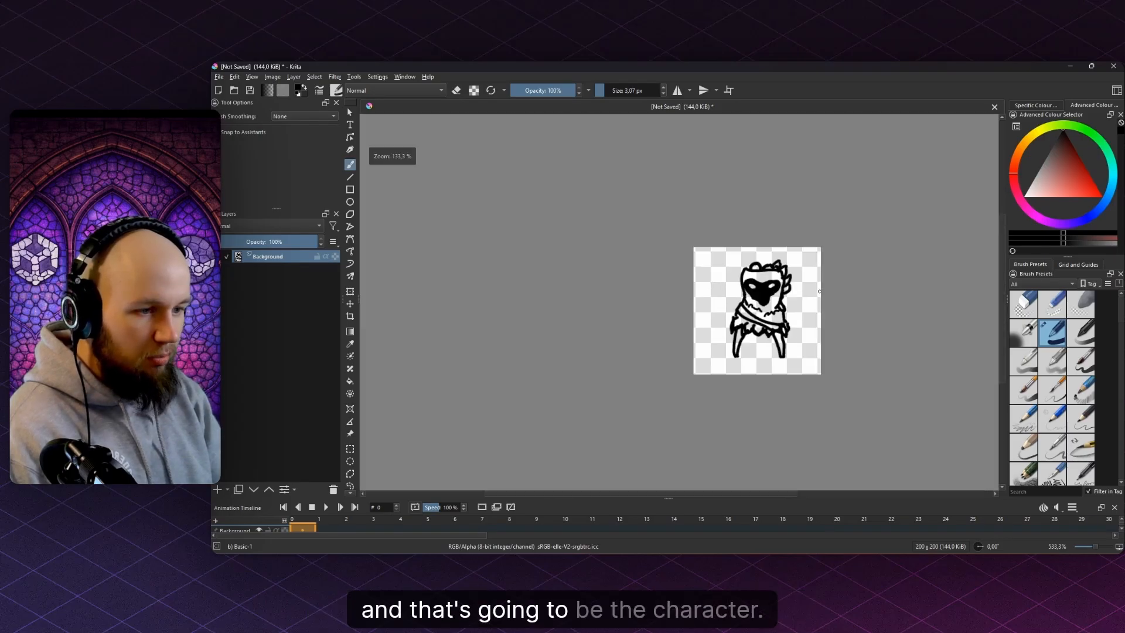
left_click_drag(819, 291, 799, 267)
scroll(361, 452, "down", 3)
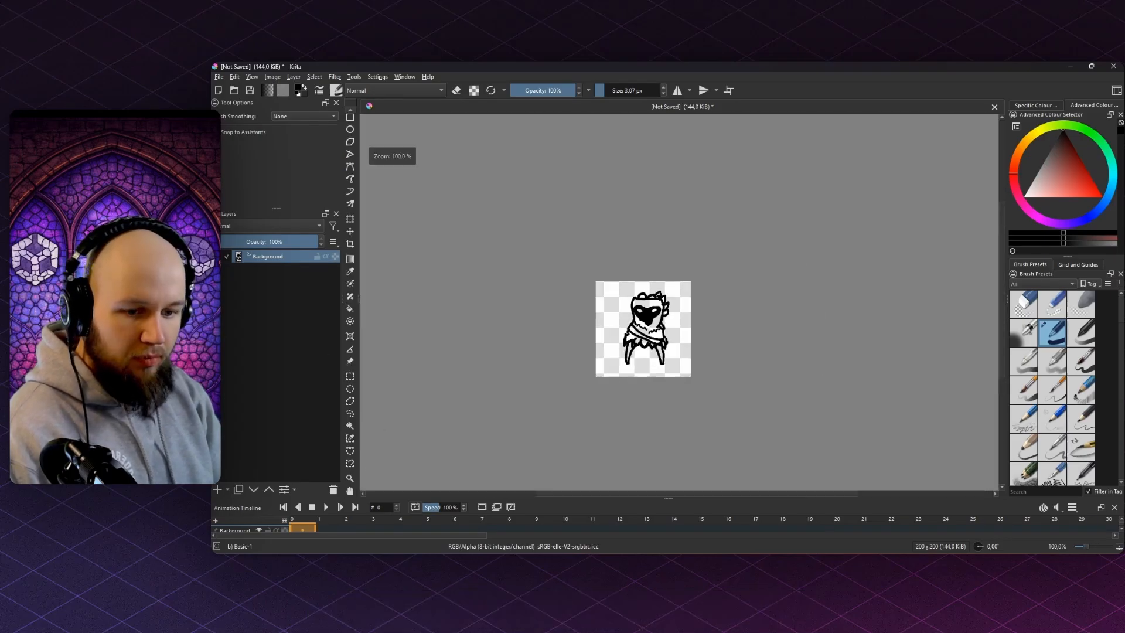
left_click(350, 426)
scroll(633, 326, "up", 2)
- Select the region around the stump character and grow the selection into the black outline
scroll(637, 401, "up", 1)
left_click(672, 385)
key("ctrl+g")
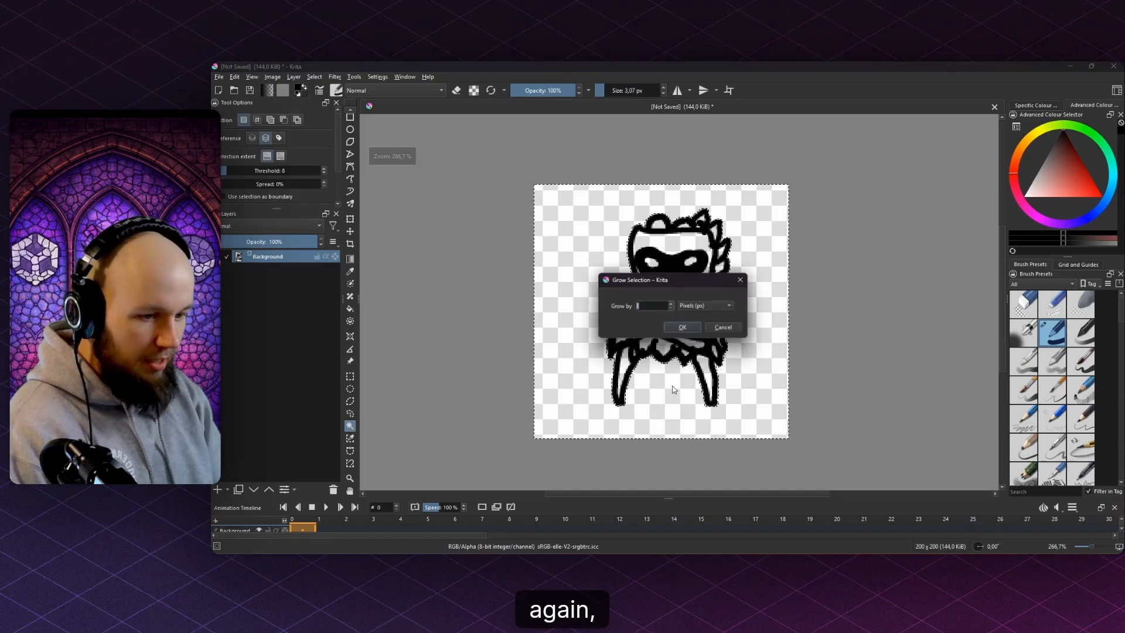
key("Return")
key("b")
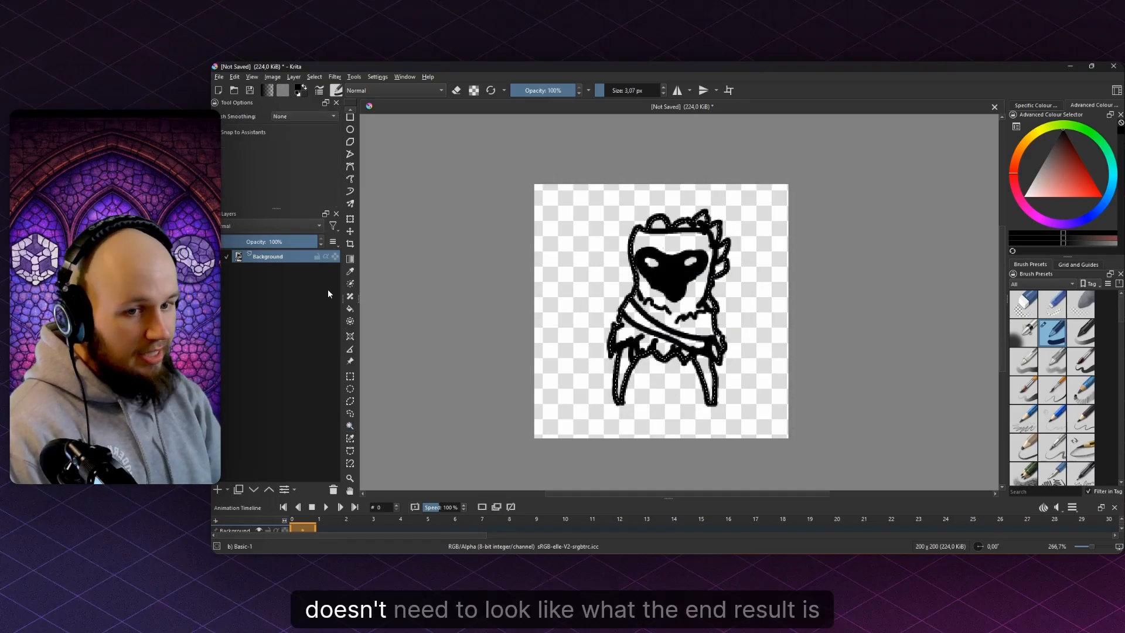
left_click_drag(363, 295, 462, 294, "shift")
- Add a new paint layer beneath the line art and pick a darker brown with a smaller brush
key("Insert")
left_click_drag(273, 255, 282, 303)
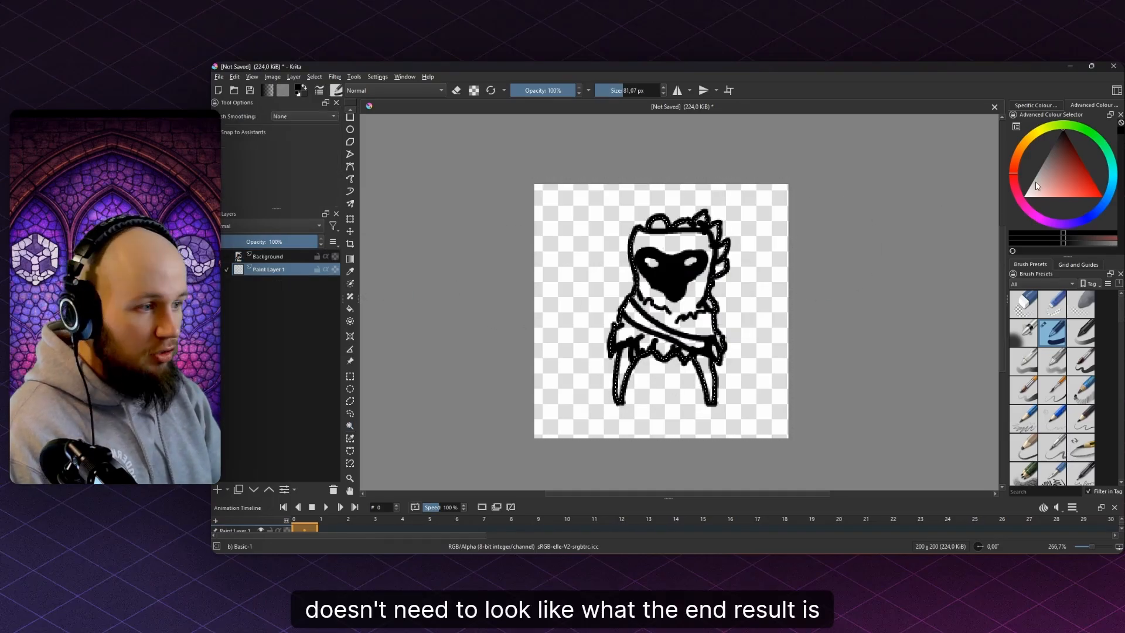
left_click_drag(1037, 186, 1056, 163)
left_click(1002, 165)
left_click(1016, 157)
scroll(859, 313, "down", 3)
left_click_drag(873, 384, 919, 223)
scroll(919, 223, "up", 2)
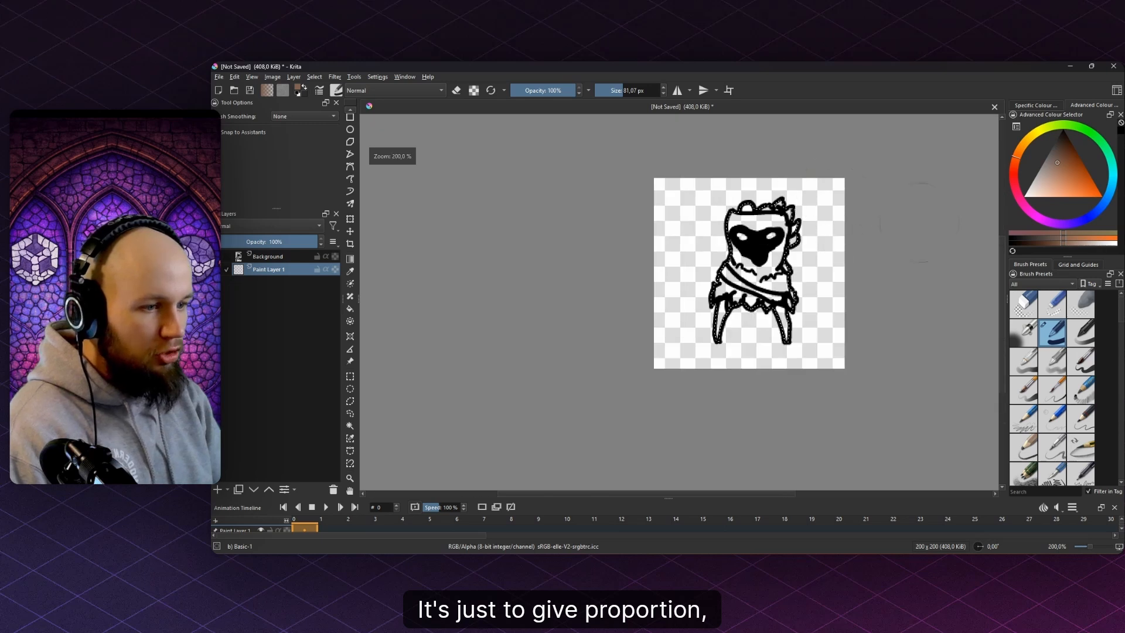
left_click(1058, 166)
scroll(877, 257, "up", 1)
left_click_drag(735, 357, 680, 353, "shift")
scroll(679, 353, "up", 3)
- Paint the left and right legs brown
mouse_move(656, 313)
left_mouse_down()
mouse_move(642, 354)
mouse_move(587, 361)
left_mouse_up()
scroll(802, 311, "down", 1)
left_click_drag(853, 314, 853, 376)
scroll(809, 377, "down", 3)
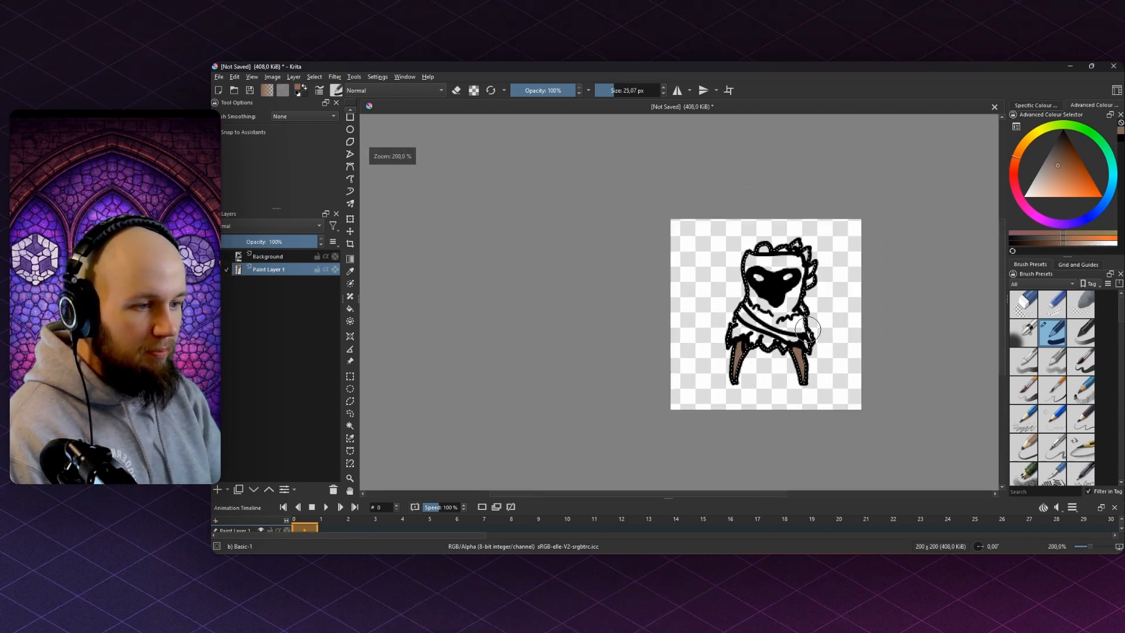
scroll(834, 293, "up", 2)
- Paint the lower cloak fringe green with a larger brush
left_click(1077, 126)
left_click(1068, 163)
mouse_move(709, 237)
left_mouse_down("shift")
mouse_move(781, 236)
mouse_move(781, 264)
mouse_move(644, 335)
mouse_move(683, 355)
mouse_move(673, 358)
left_mouse_up("shift")
mouse_move(696, 378)
left_mouse_down()
mouse_move(672, 382)
mouse_move(739, 393)
mouse_move(775, 381)
left_mouse_up()
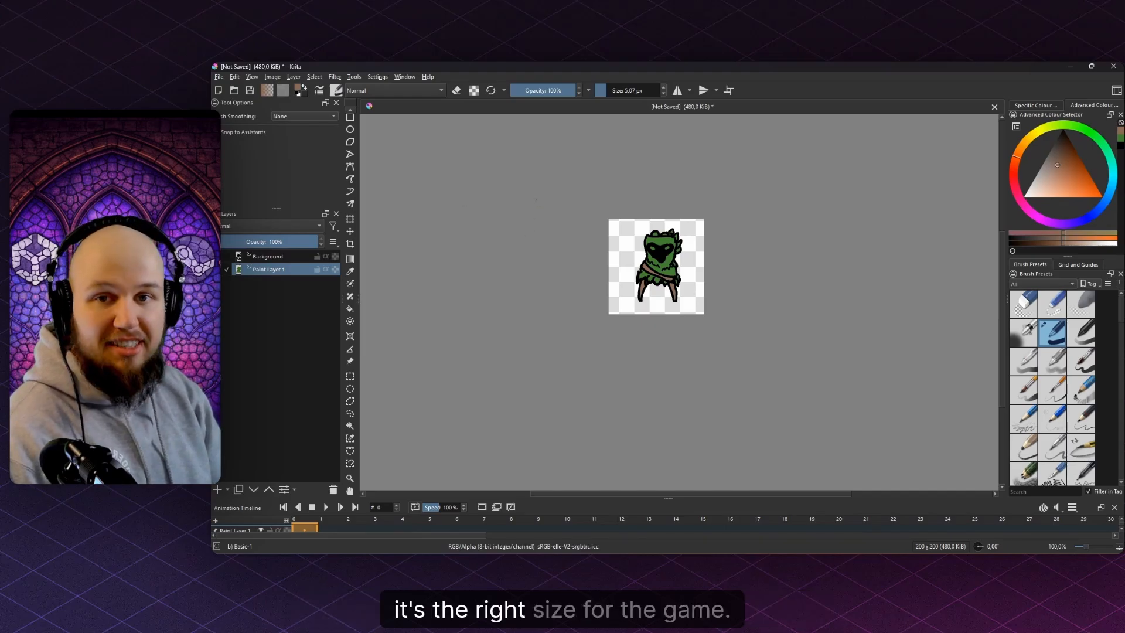
left_click(219, 77)
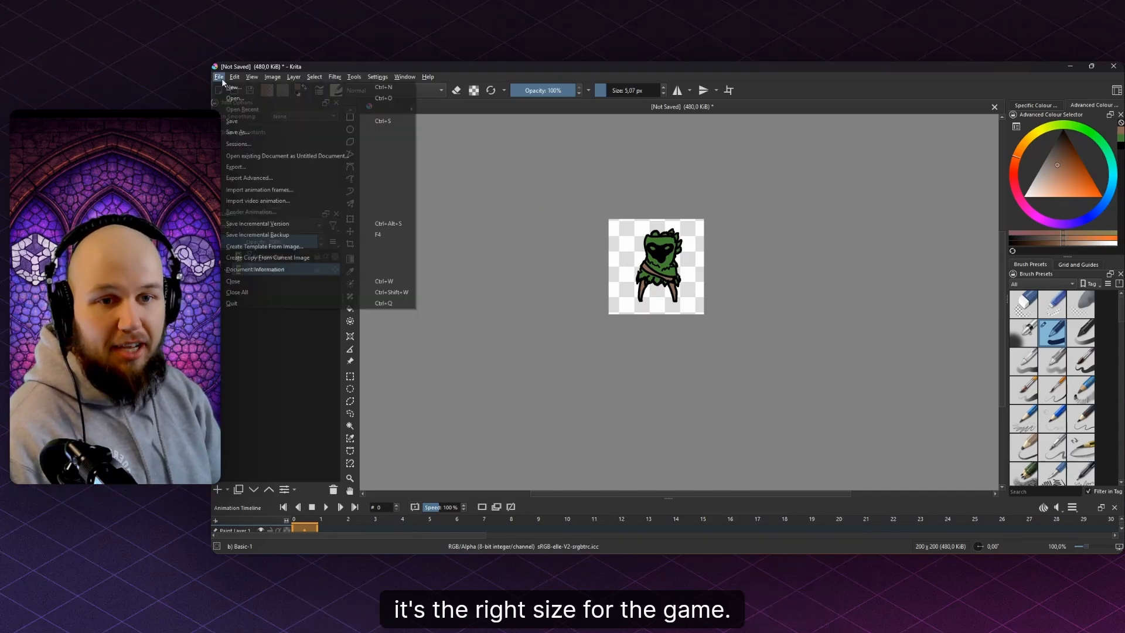
- Sample the brown again and repaint the top of the stump head brown
left_click(278, 169)
scroll(656, 251, "up", 5)
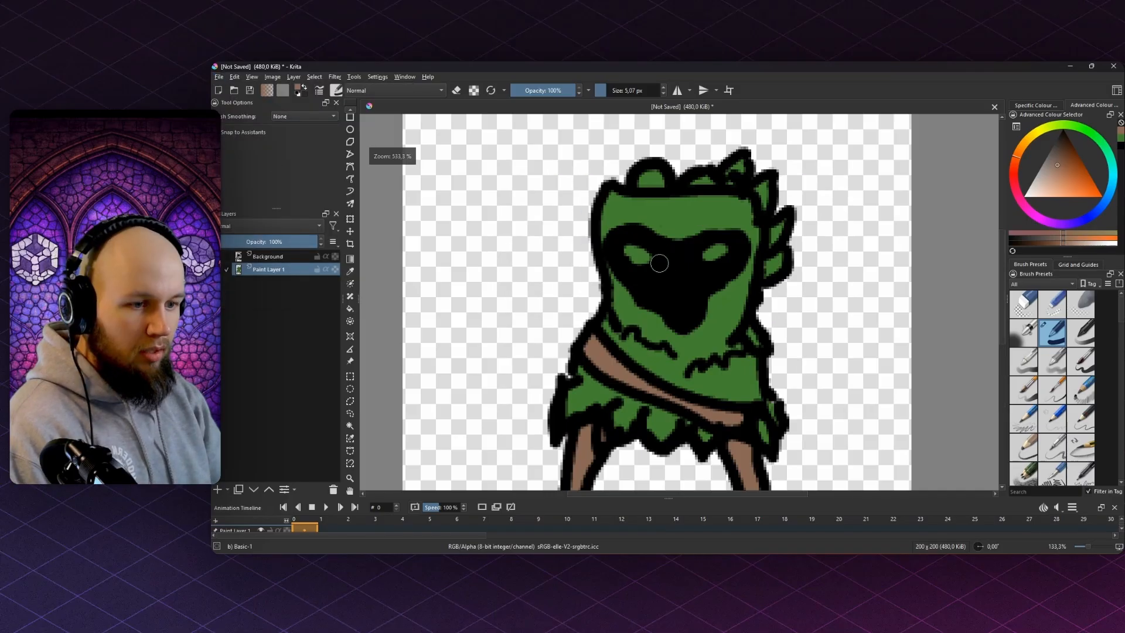
left_click(589, 461, "ctrl")
left_click(586, 458, "ctrl")
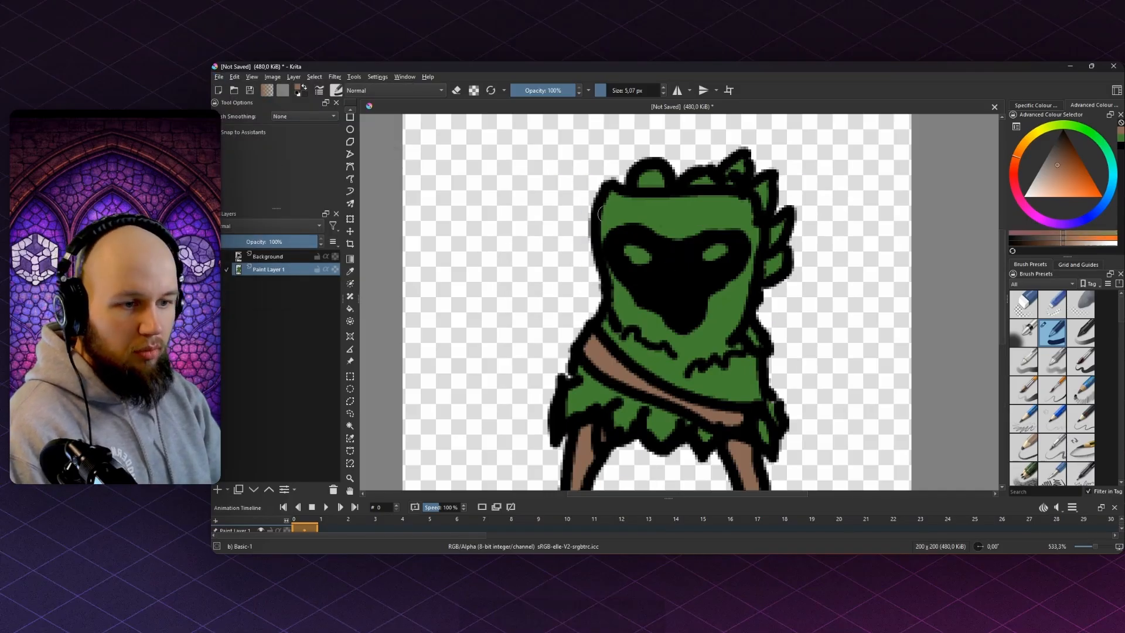
left_click_drag(604, 214, 714, 228)
key("ctrl+z")
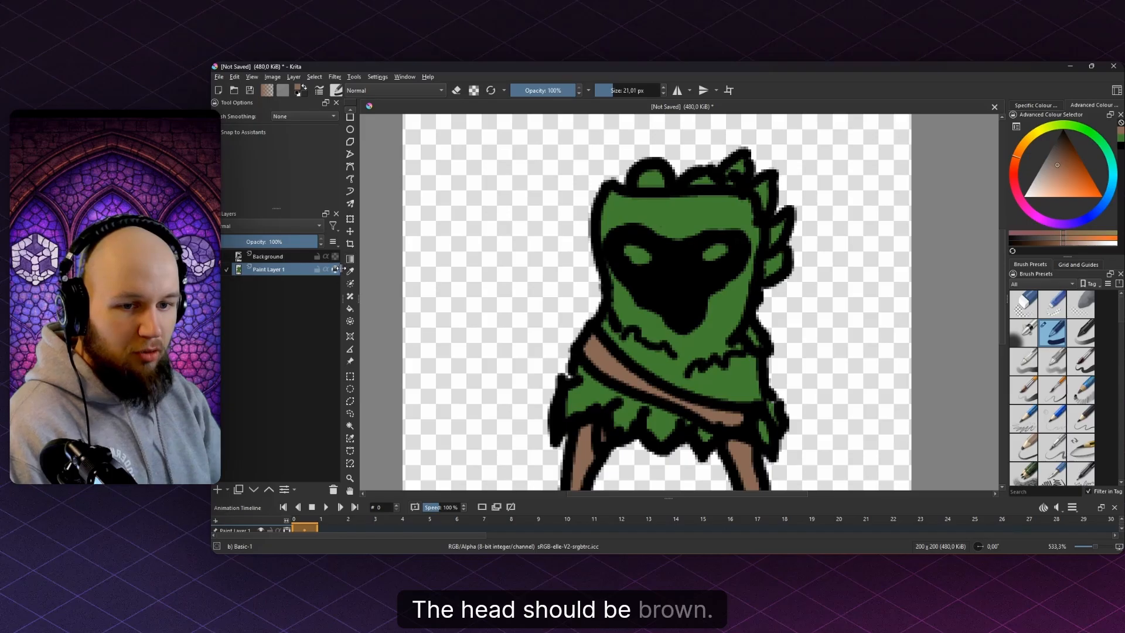
left_click_drag(603, 228, 738, 221)
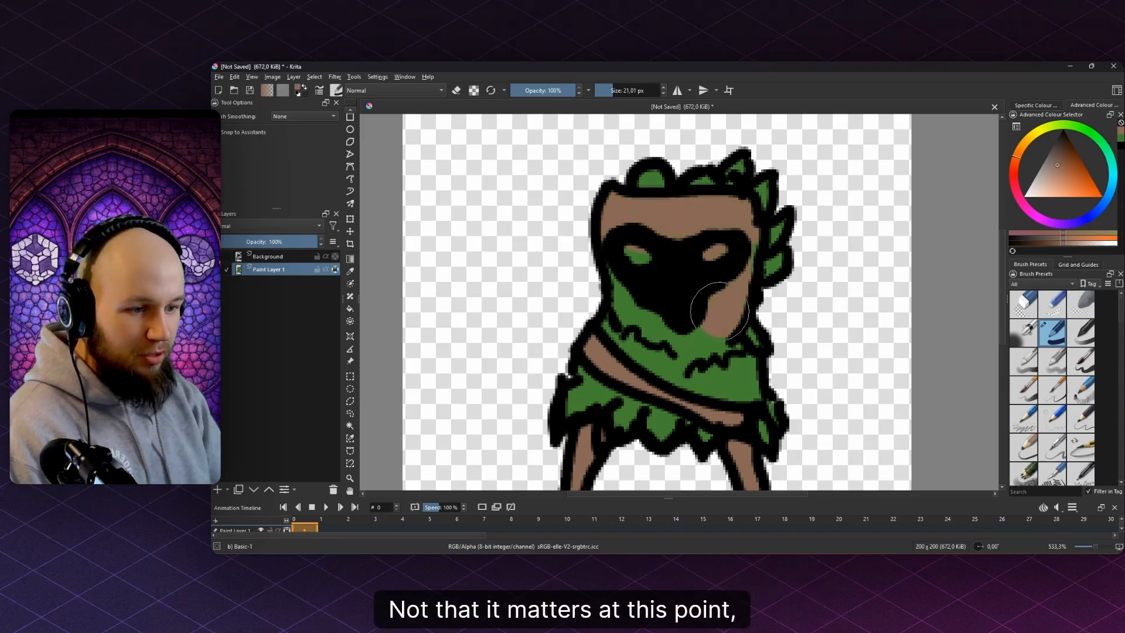
scroll(703, 240, "down", 4)
scroll(704, 241, "up", 5)
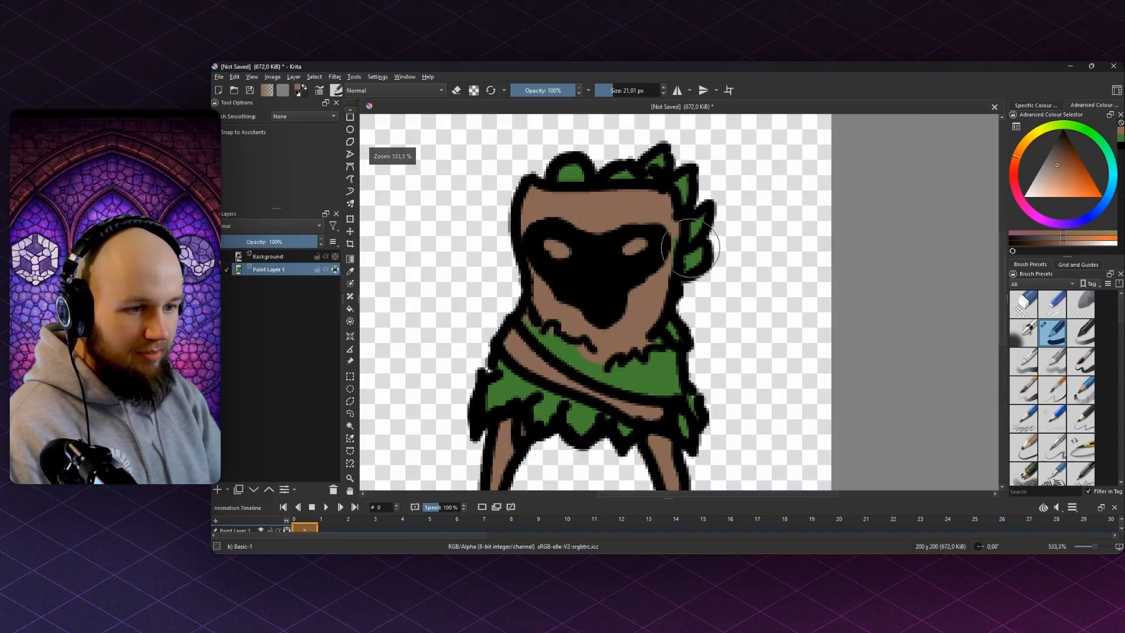
scroll(648, 242, "down", 4)
- Save the drawing as StumpHead.kra
key("ctrl+s")
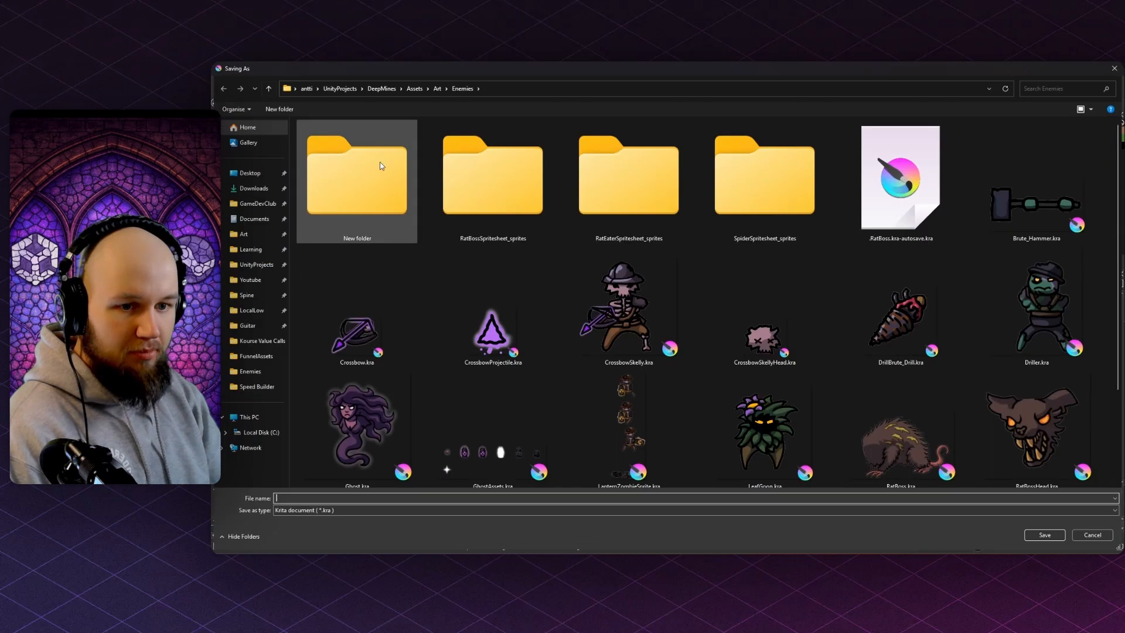
type("StumpHead")
key("Return")
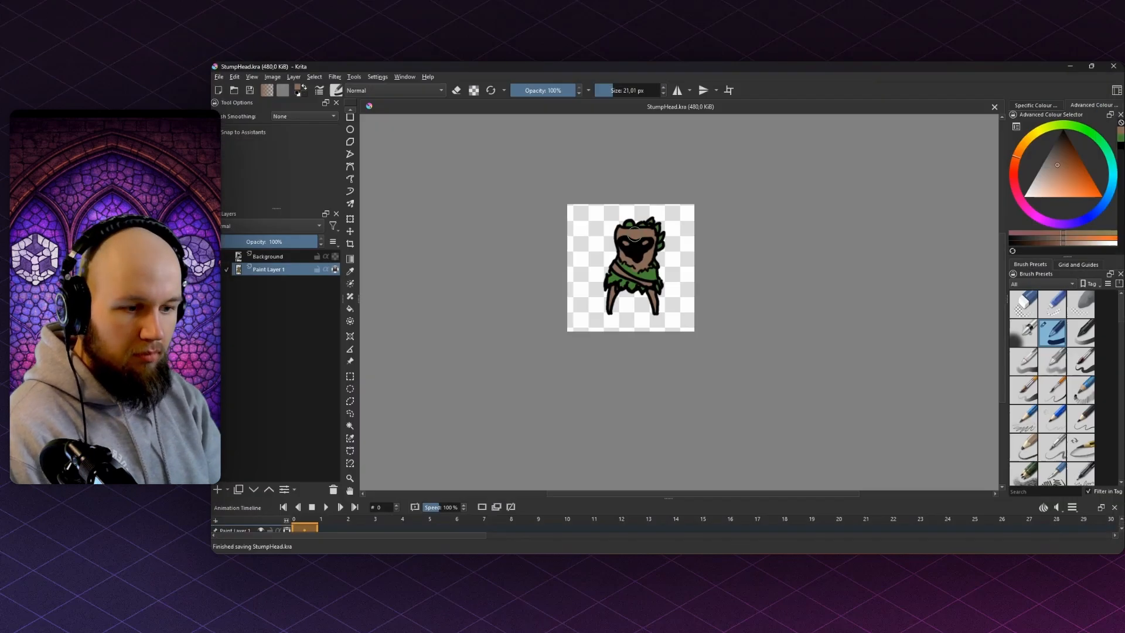
- Export the drawing as StumpHead.png, agreeing to replace the existing file
left_click(219, 77)
left_click(252, 169)
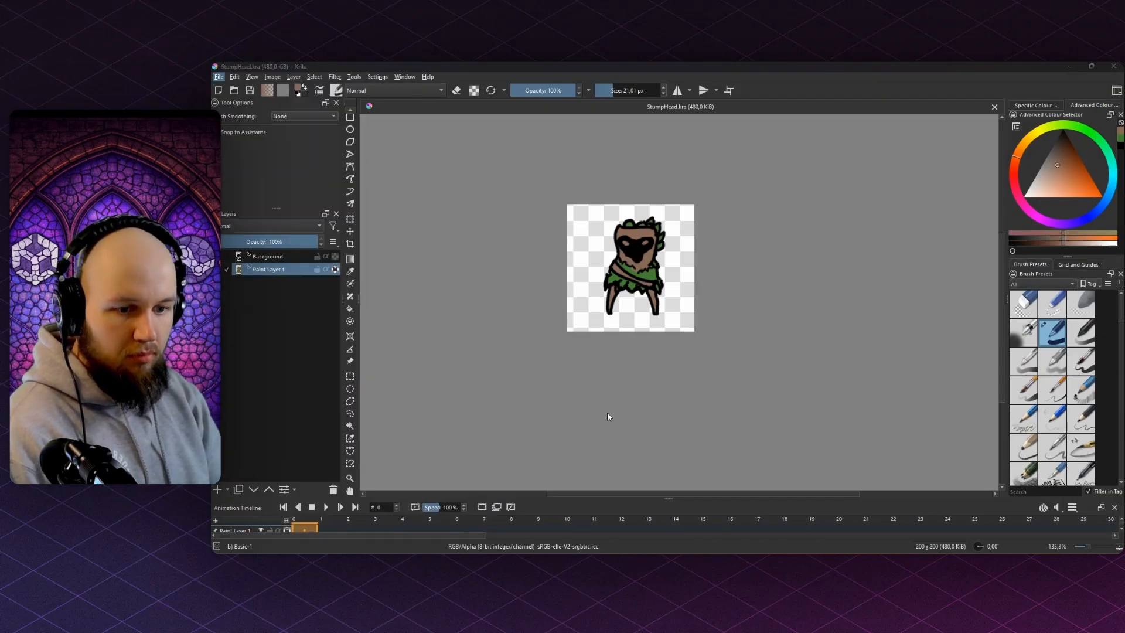
key("Return")
key("Left")
- Finish the StumpHead.png export, overwriting the old file
key("Return")
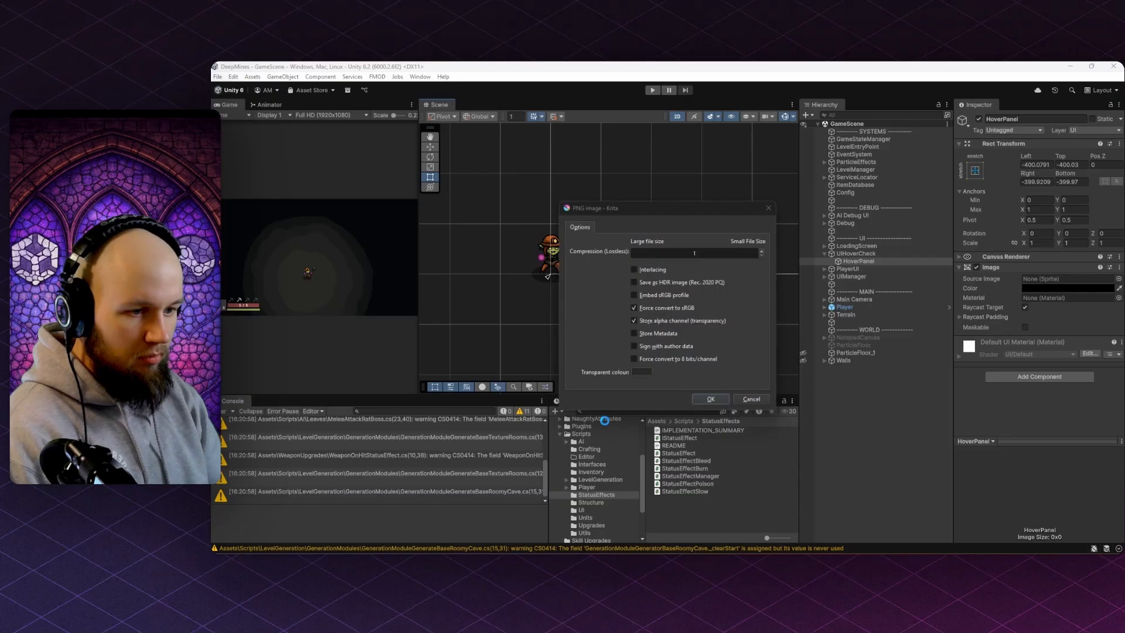
key("alt+Tab")
key("Return")
key("alt+Tab")
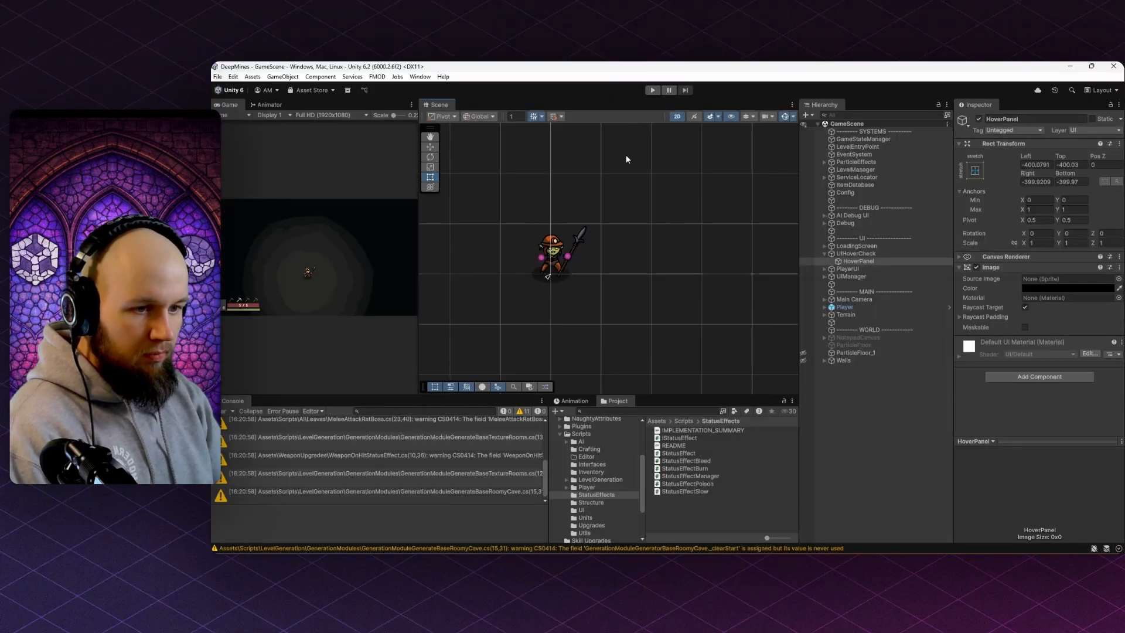
- Import StumpHead from Art > Enemies as a single sprite at 200 pixels per unit
scroll(603, 492, "up", 5)
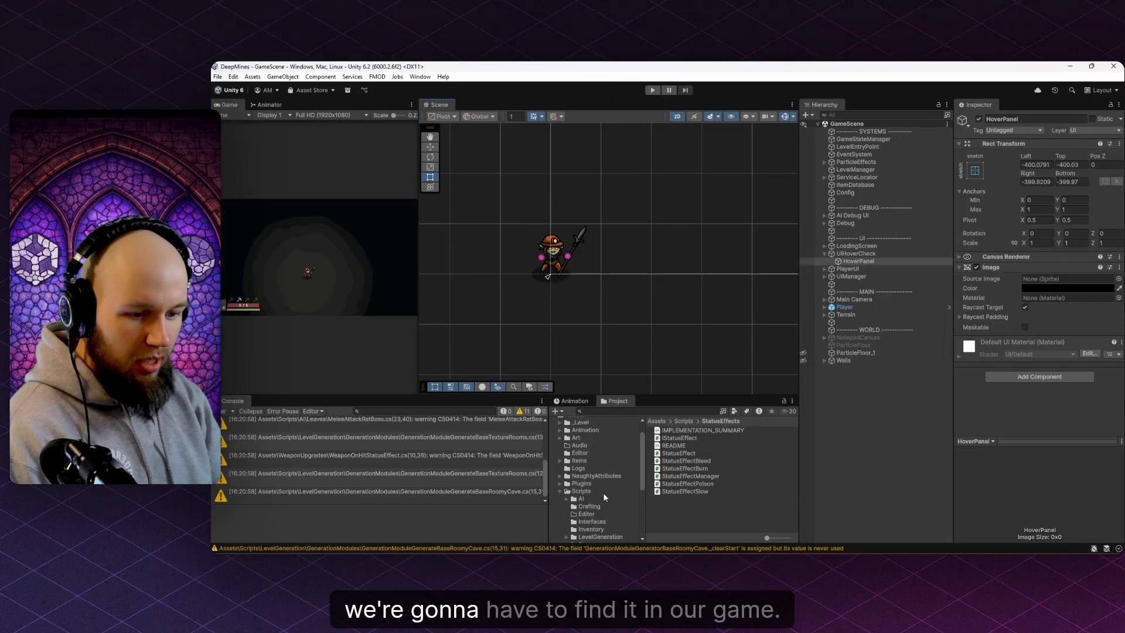
left_click(576, 438)
double_click(673, 449)
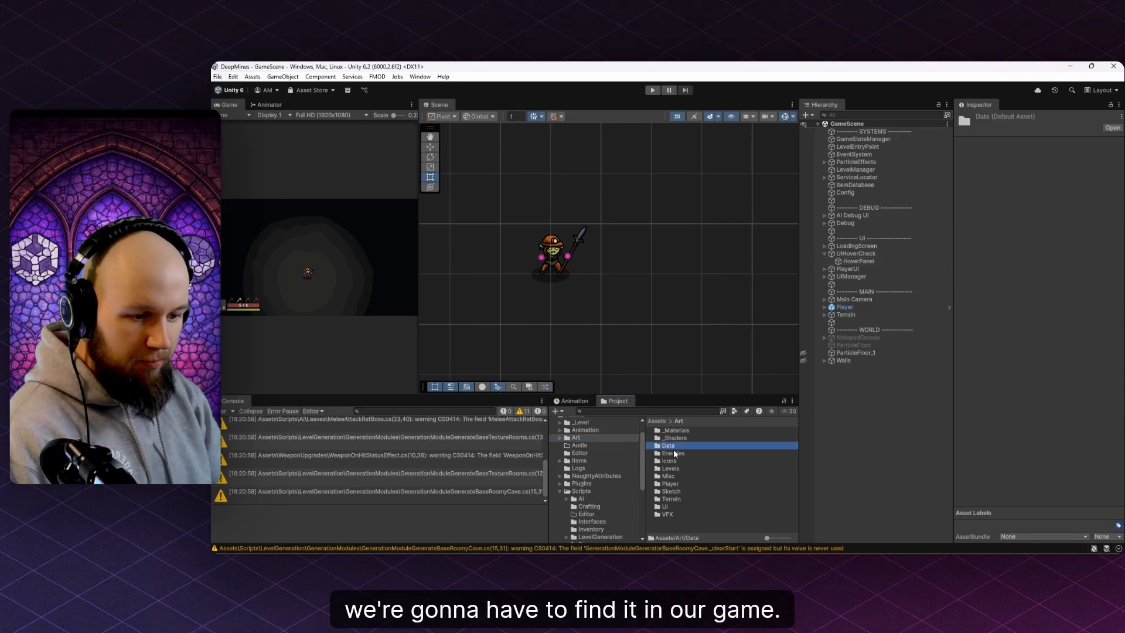
scroll(694, 466, "down", 10)
left_click(685, 521)
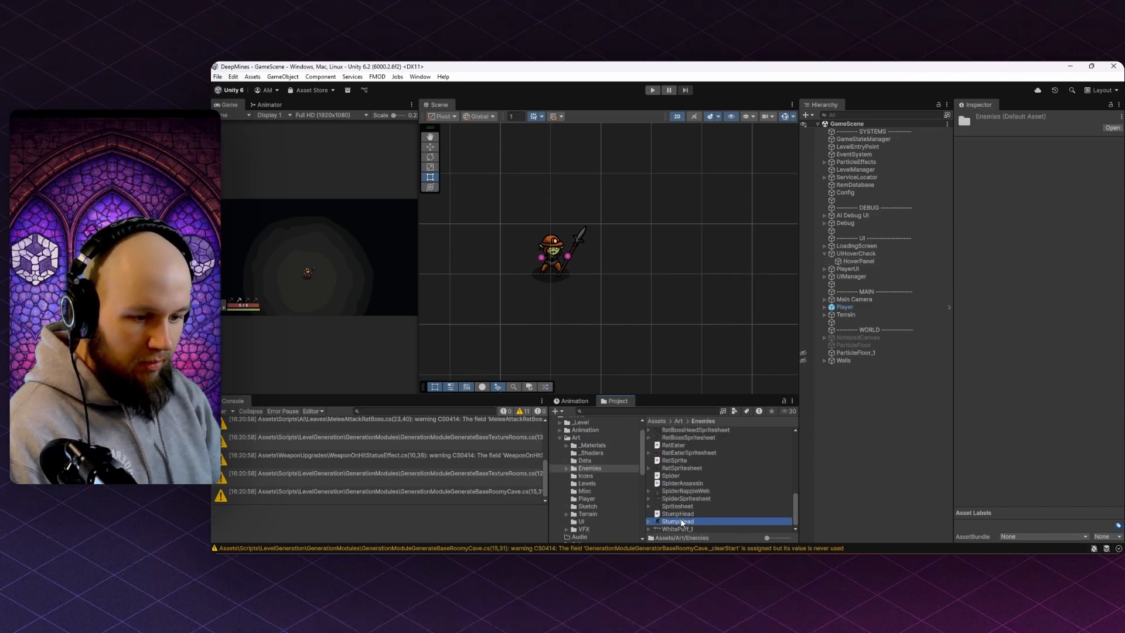
left_click(1037, 170)
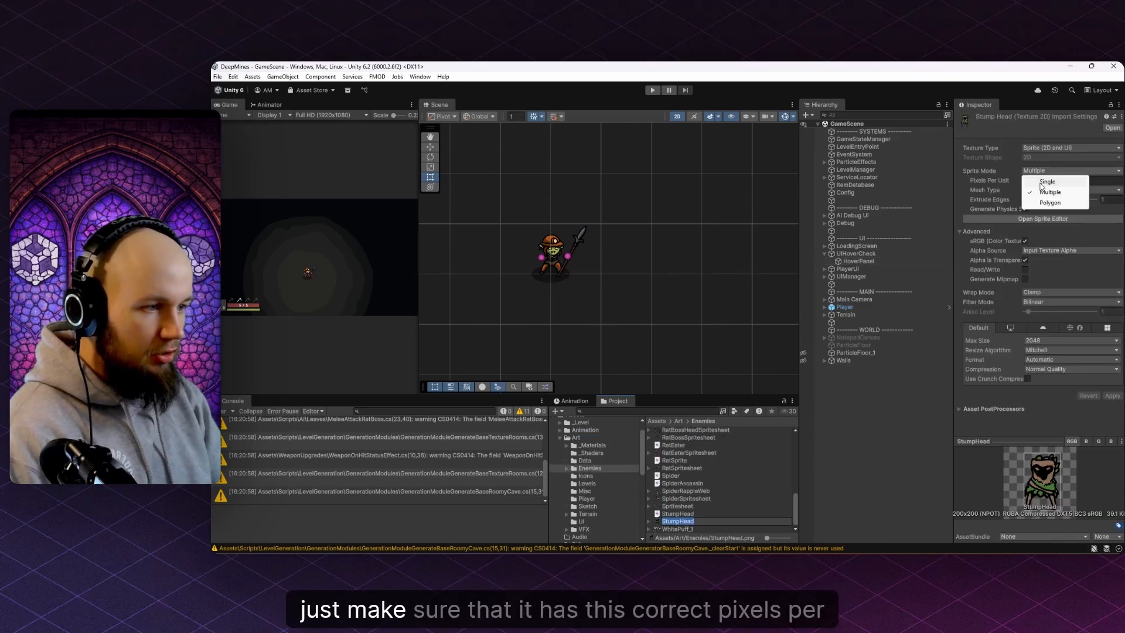
left_click(1046, 181)
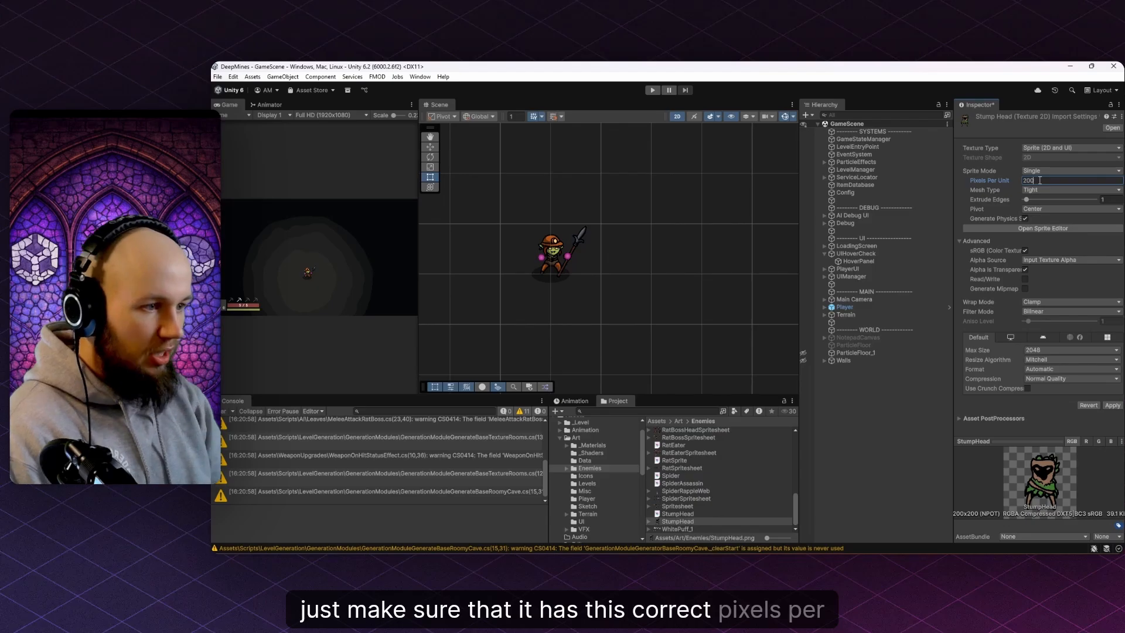
left_click(1112, 404)
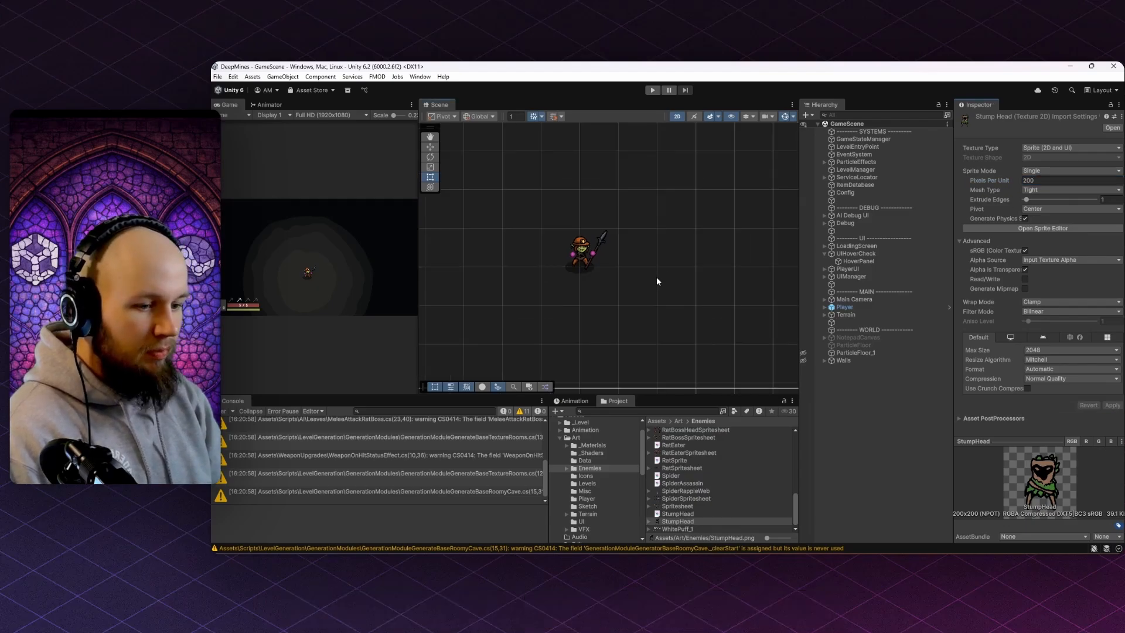
- Place the StumpHead sprite in the scene beside the player
left_click_drag(659, 521, 653, 339)
scroll(673, 264, "up", 3)
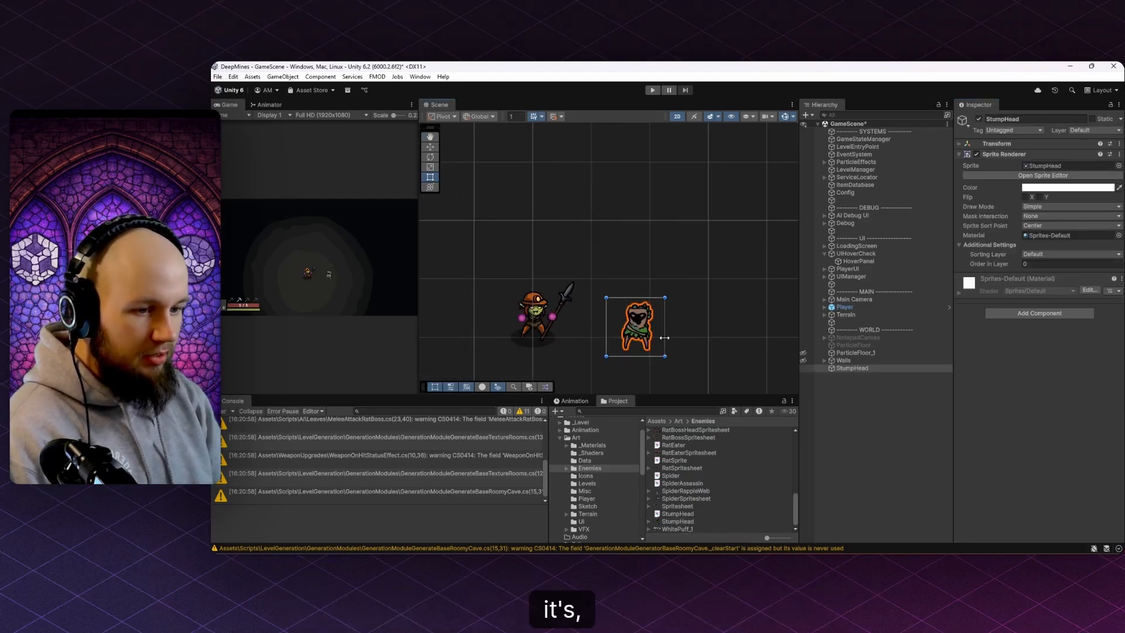
left_click(677, 344)
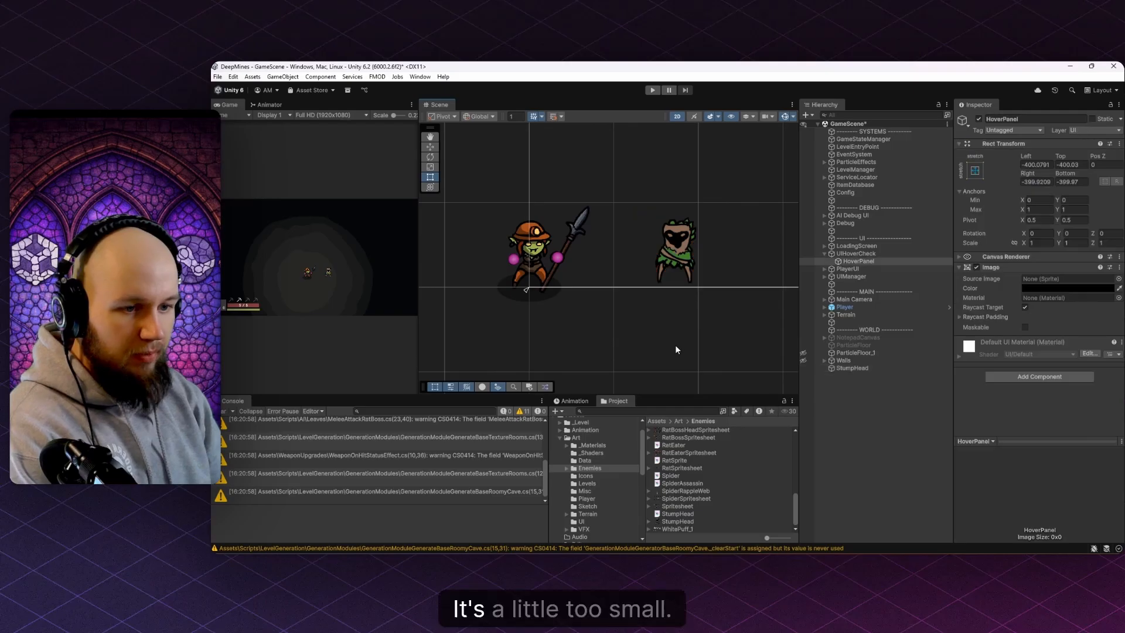
- Scale both layers of the stump character up and shift it slightly up and left
key("alt+Tab")
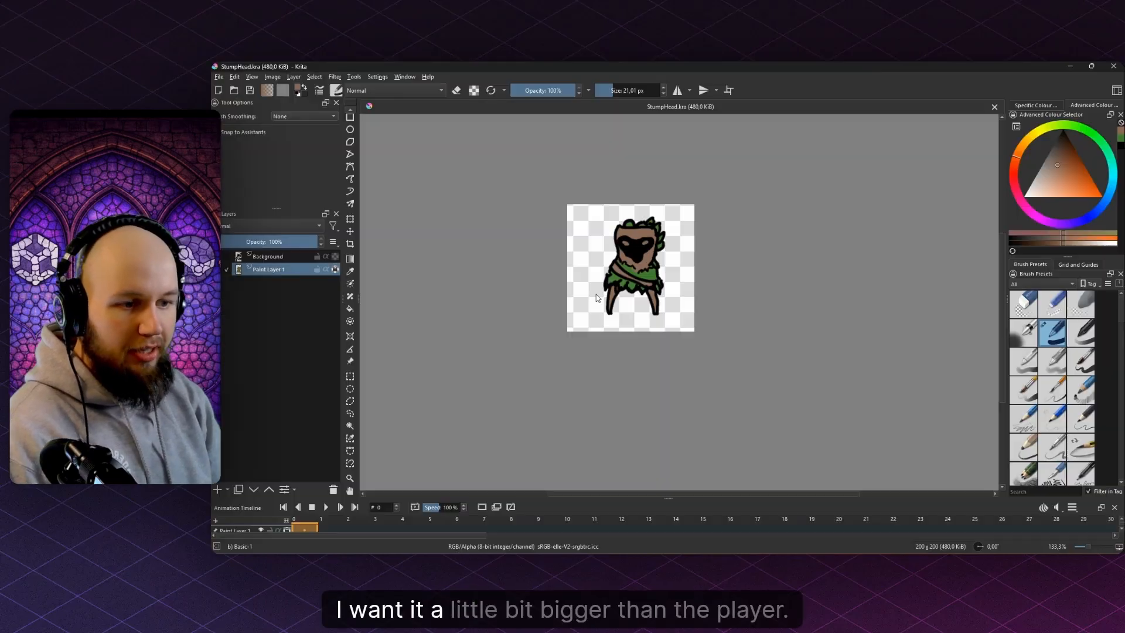
scroll(612, 279, "up", 2)
left_click(331, 258, "shift")
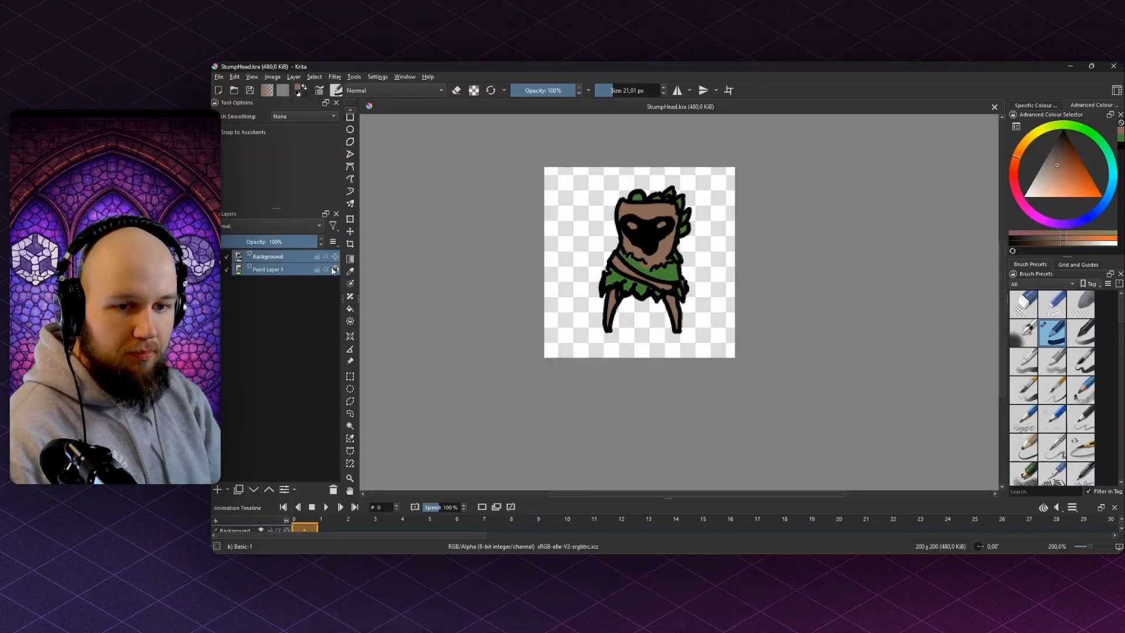
left_click(350, 219)
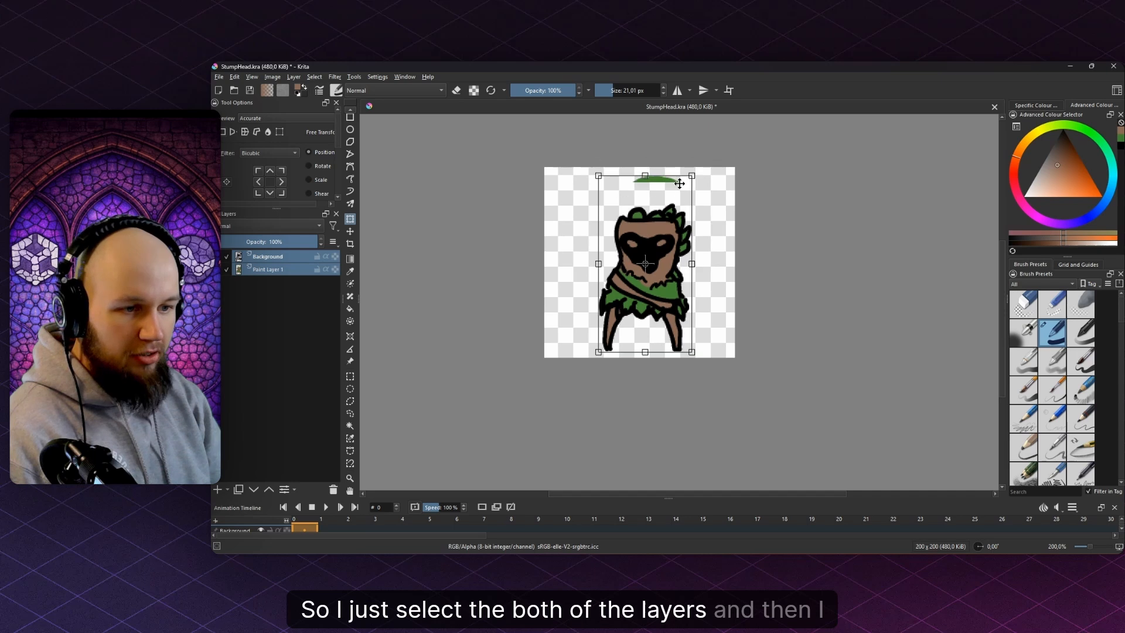
left_click_drag(693, 173, 709, 165)
left_click_drag(667, 195, 662, 186)
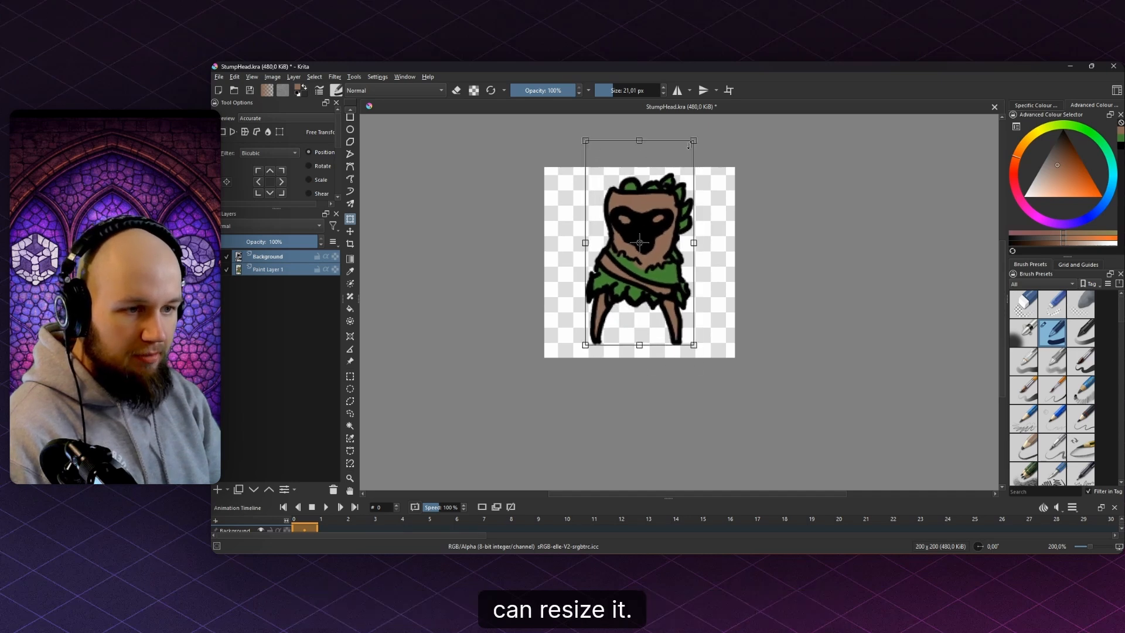
left_click_drag(695, 140, 720, 143)
key("b")
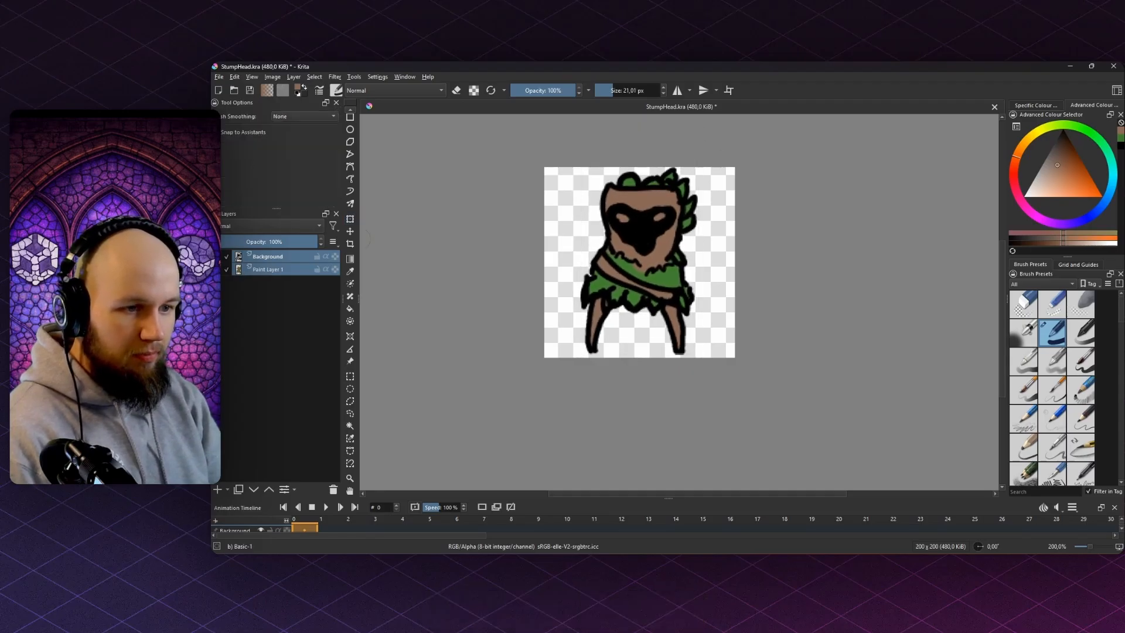
- Re-export the drawing over StumpHead.png, confirming the overwrite
scroll(686, 155, "up", 4)
left_click(254, 268)
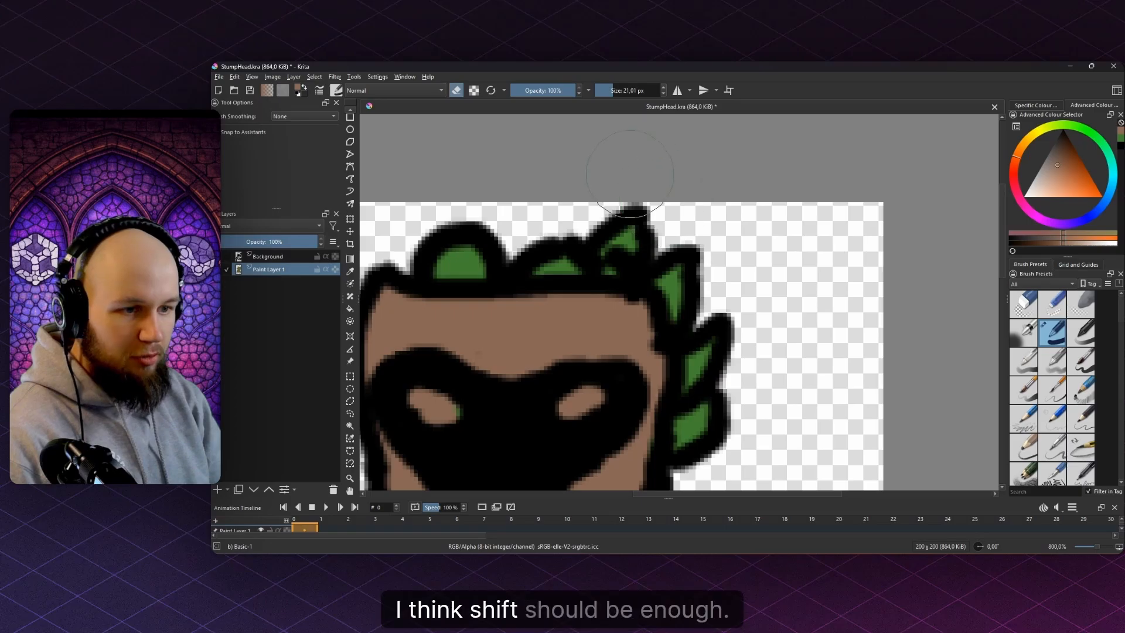
scroll(631, 174, "down", 5)
key("ctrl+r")
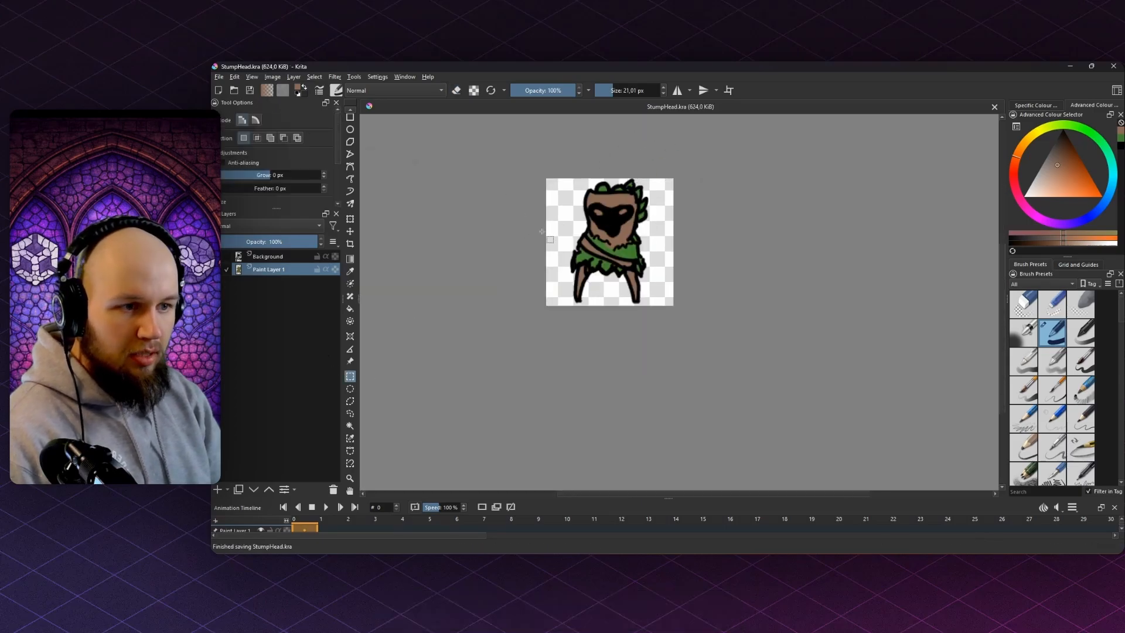
left_click(219, 76)
left_click(267, 181)
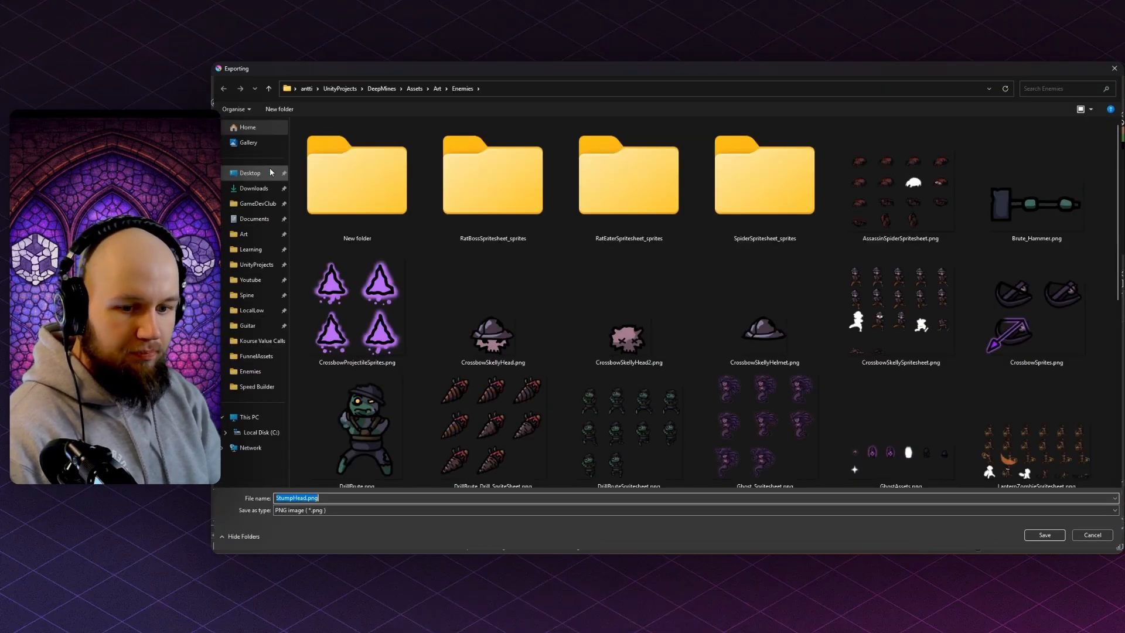
key("Return")
key("Left")
key("Return")
key("Return")
- Finish the PNG export and add a Circle sprite as a child of StumpHead
key("alt+Tab")
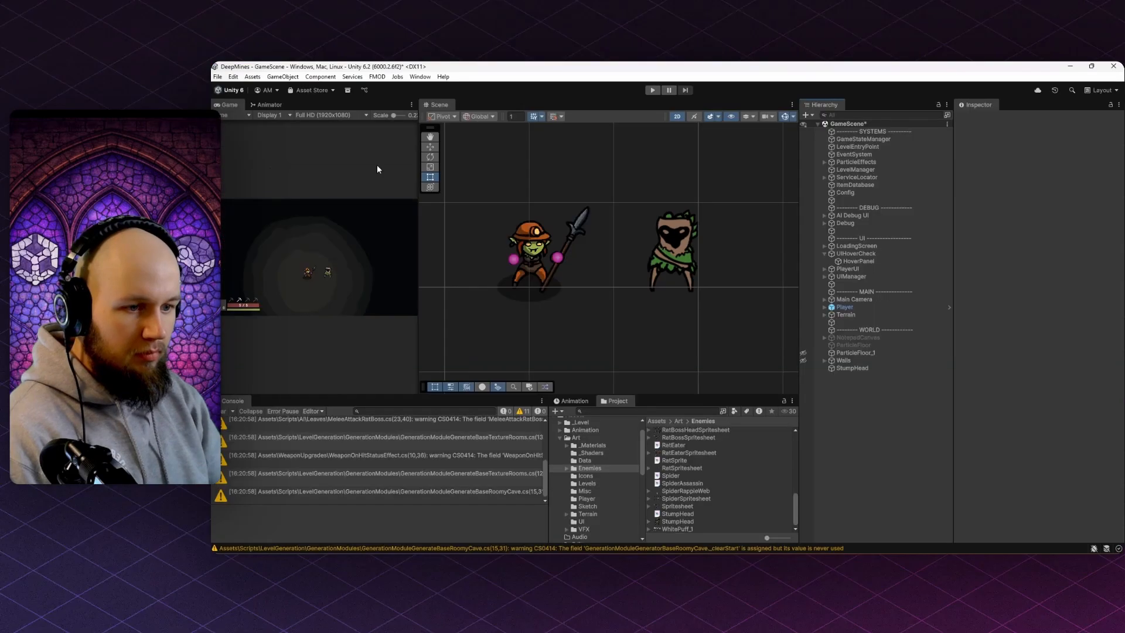
scroll(621, 335, "down", 2)
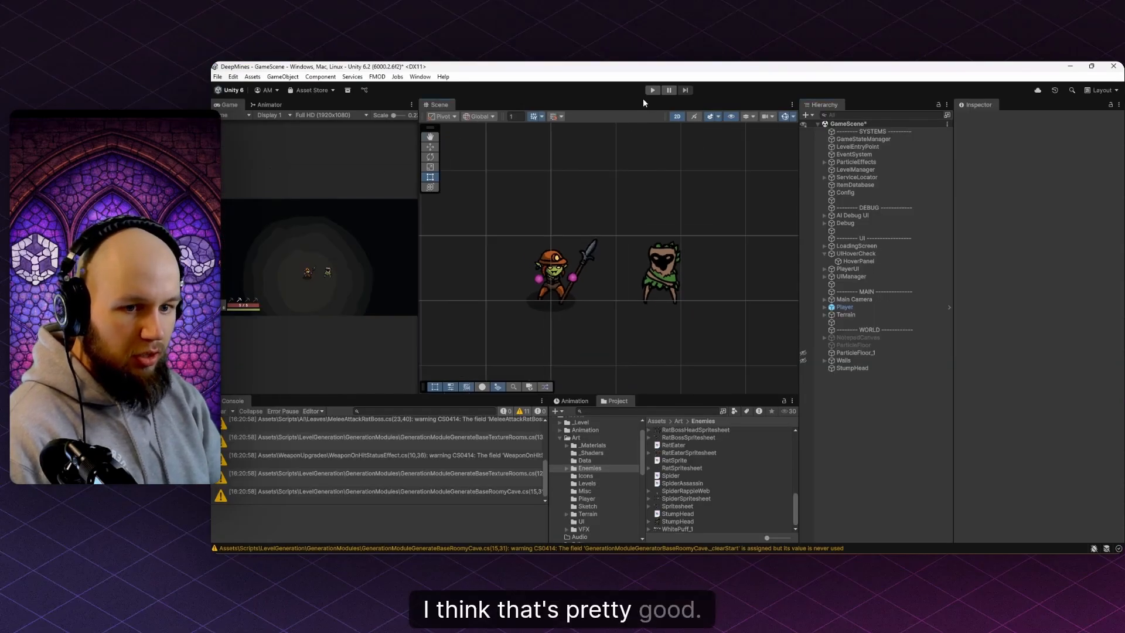
scroll(655, 303, "up", 2)
right_click(844, 368)
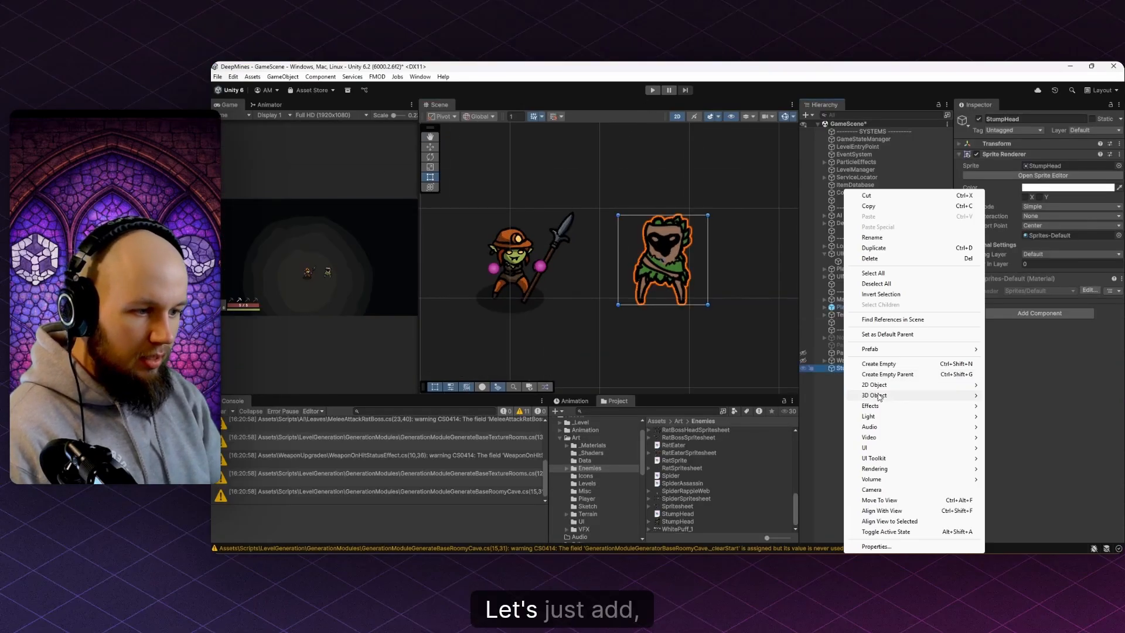
mouse_move(878, 385)
mouse_move(1009, 397)
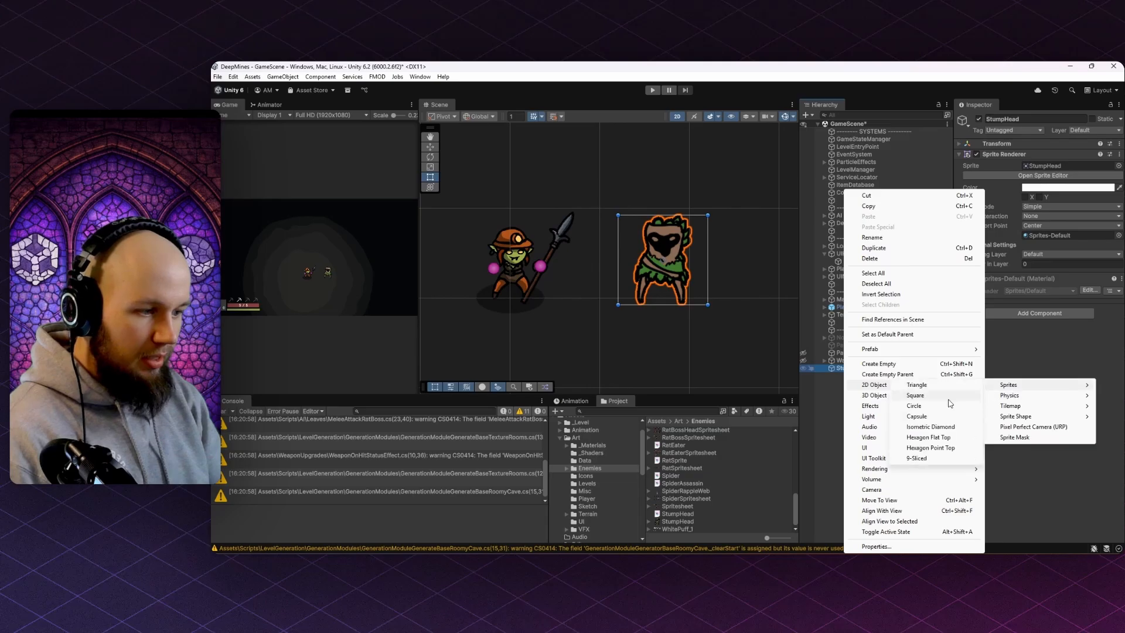
left_click(924, 407)
- Make the circle red and put it on the Shadow layer
left_click(1091, 188)
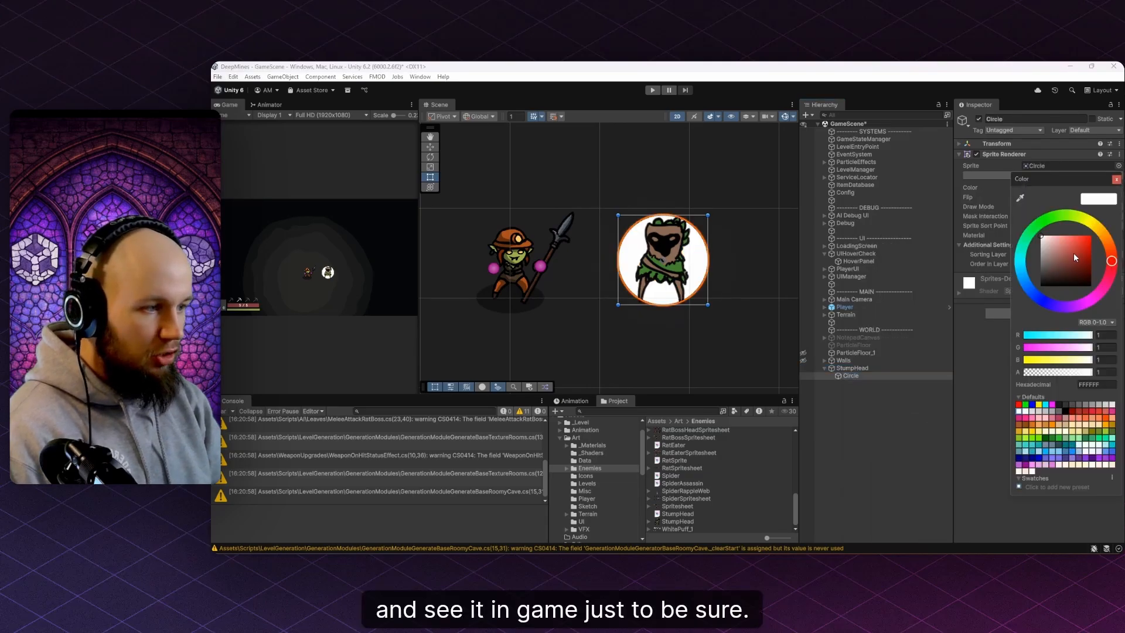
left_click_drag(1080, 256, 1104, 232)
left_click(1085, 131)
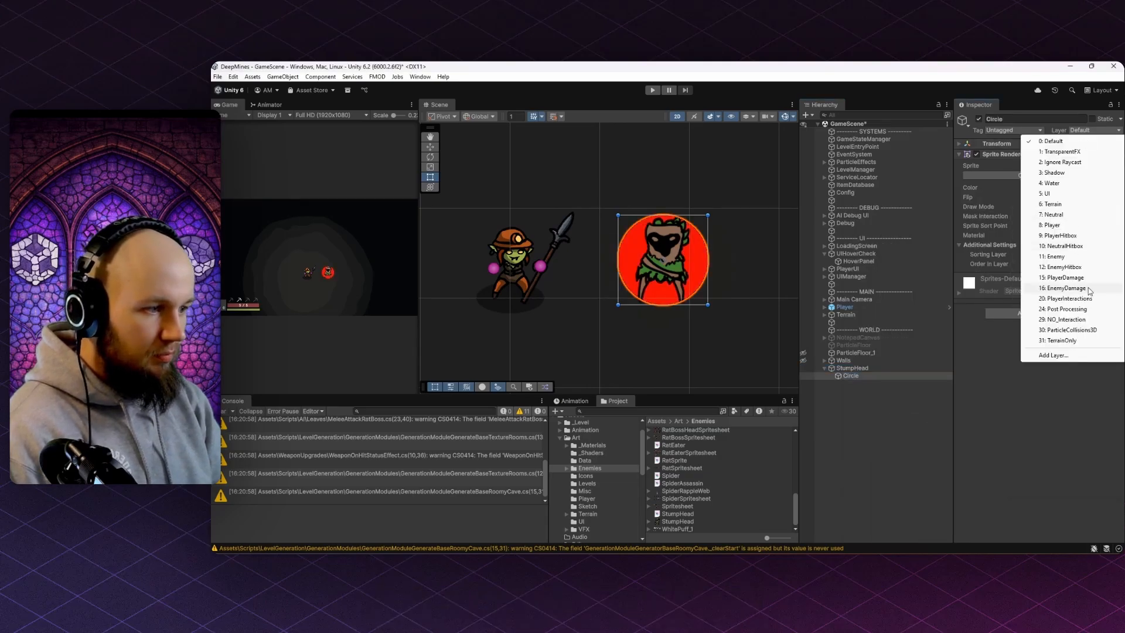
left_click(1054, 172)
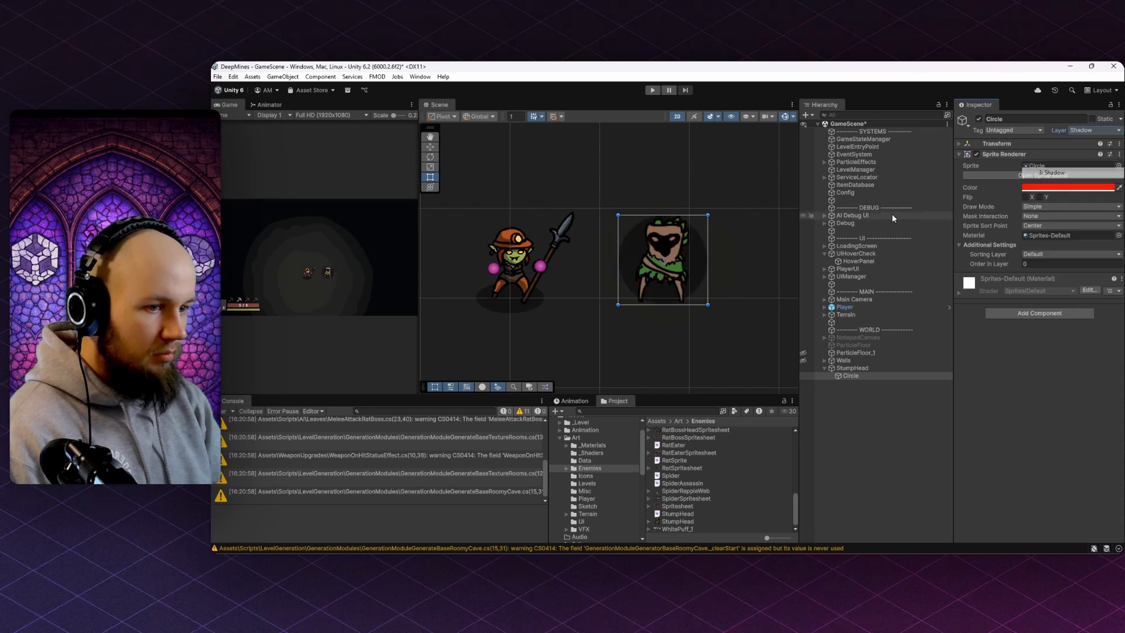
scroll(699, 211, "up", 2)
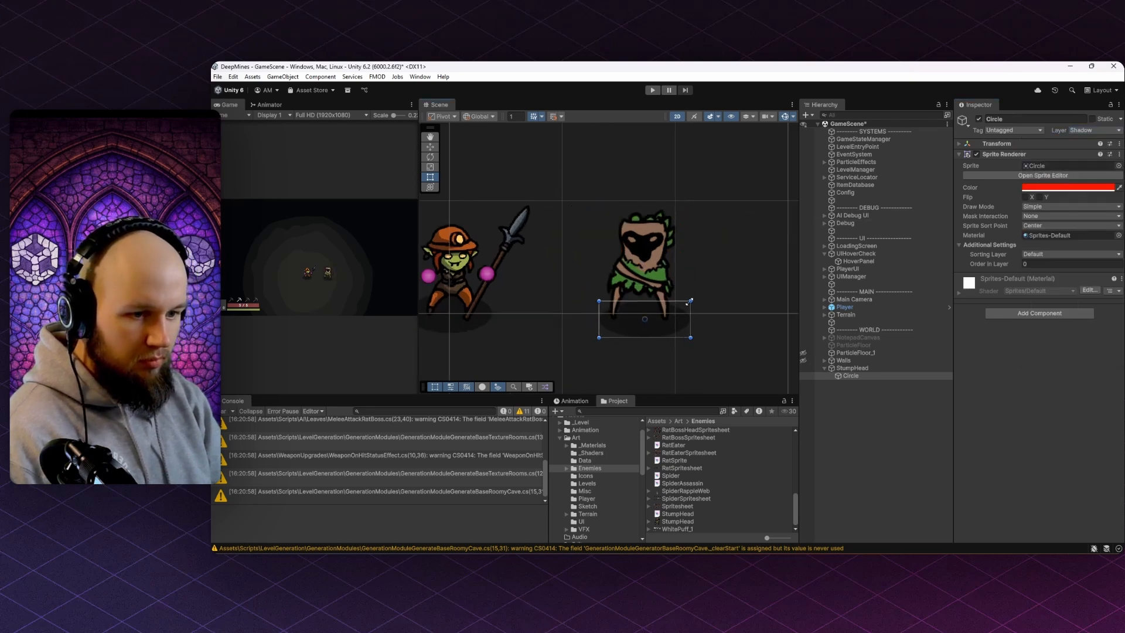
- Deselect the circle and start the game in play mode
left_click(876, 439)
scroll(664, 254, "down", 3)
left_click(653, 90)
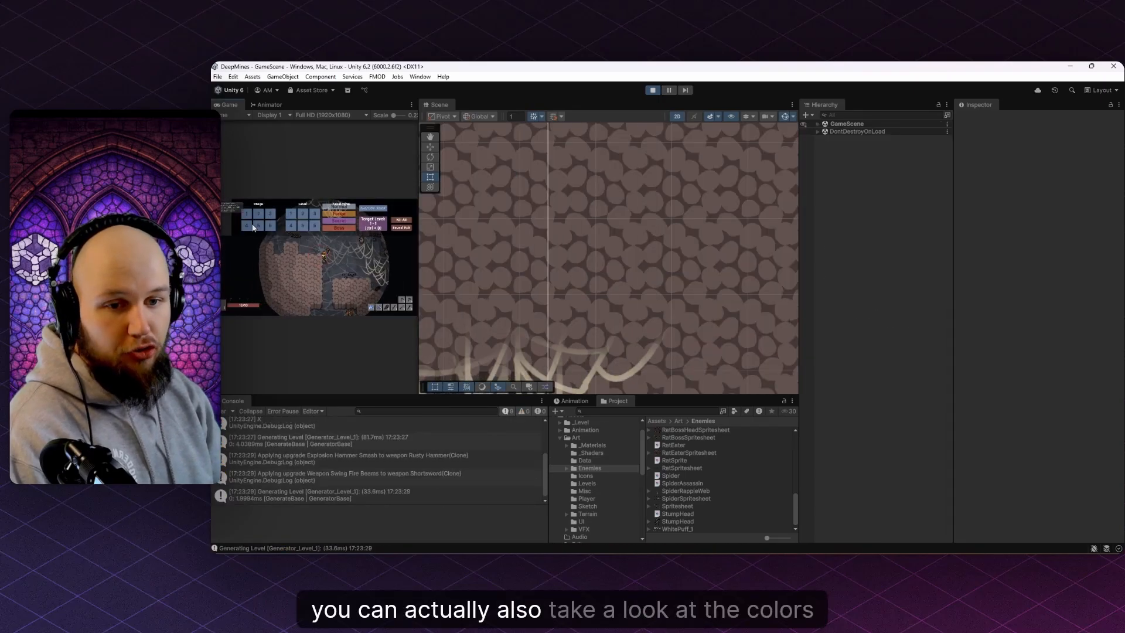
- Regenerate the Level_2 map several times with the Target Level button
left_click(258, 215)
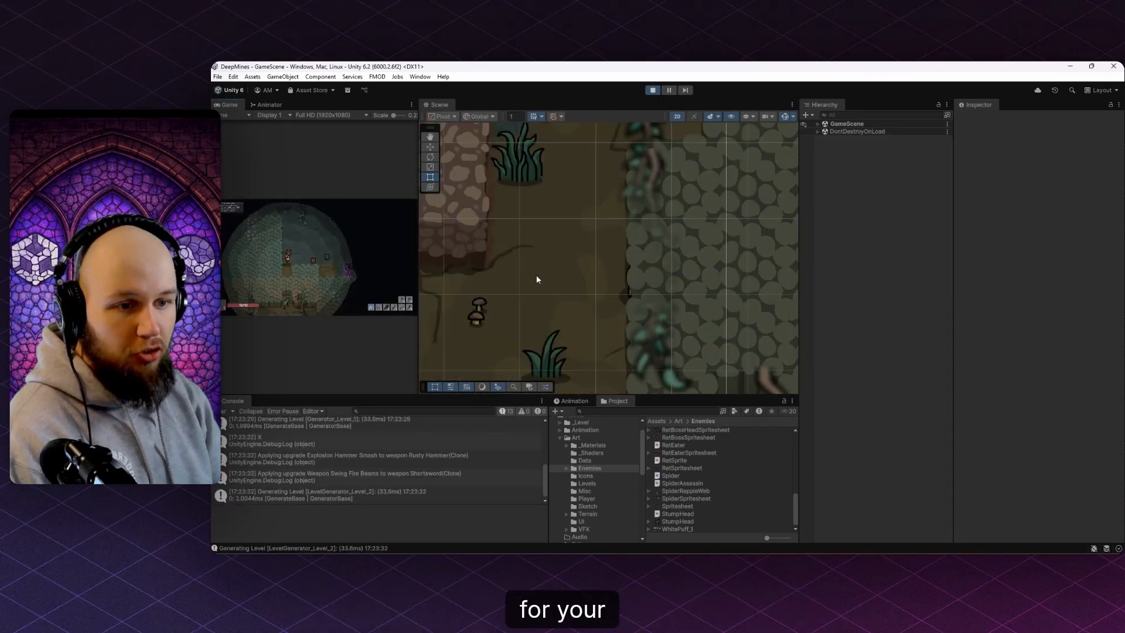
scroll(546, 265, "down", 4)
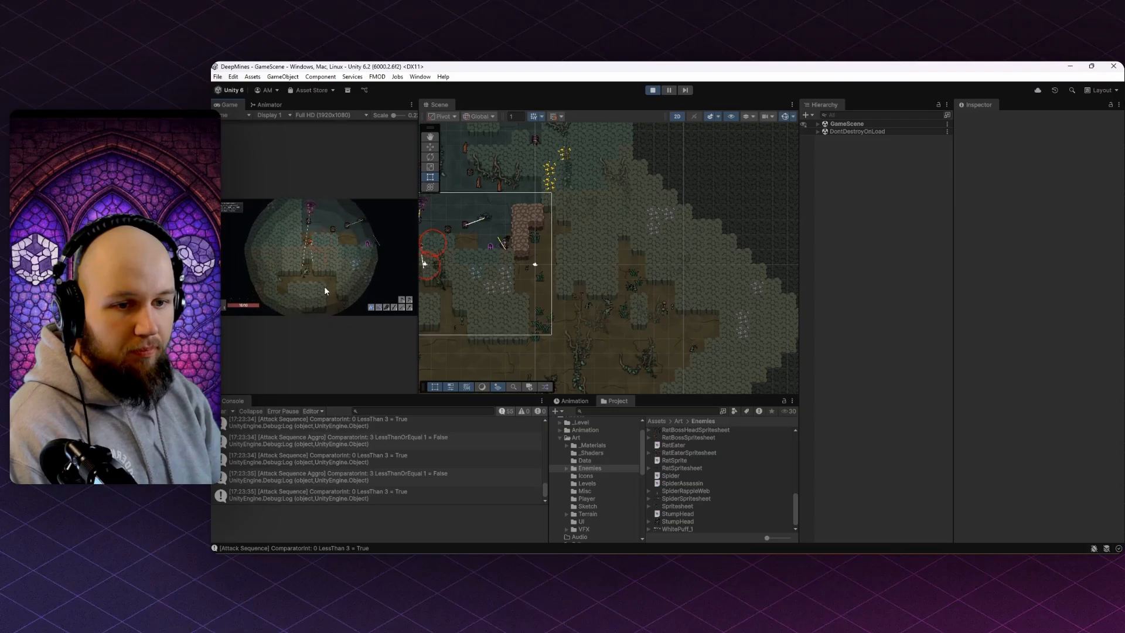
left_click(362, 230)
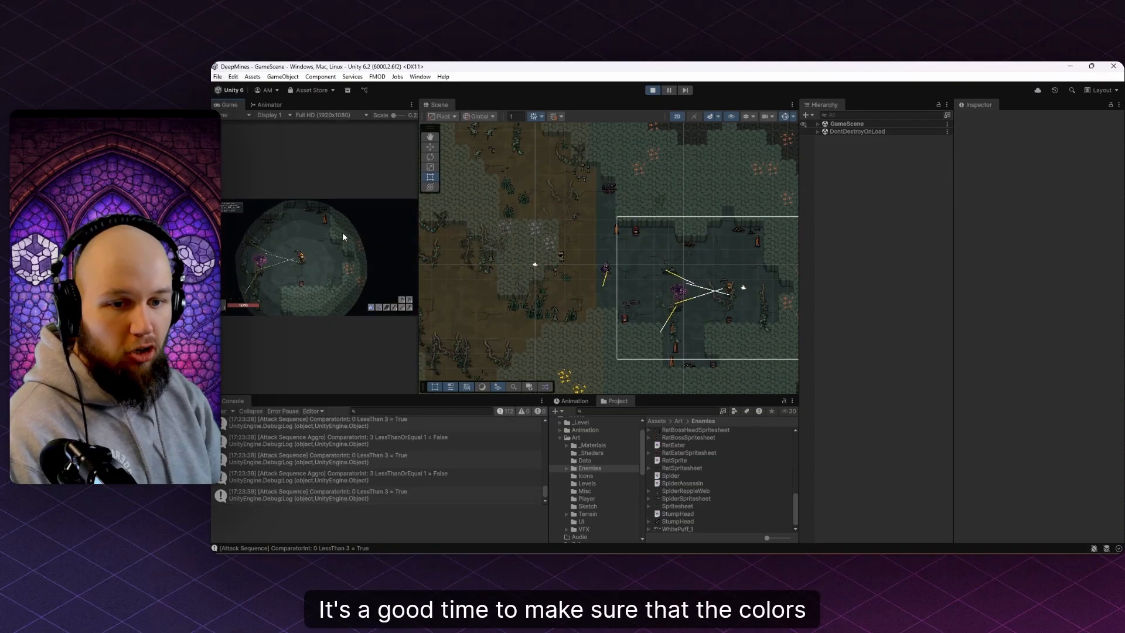
left_click(368, 230)
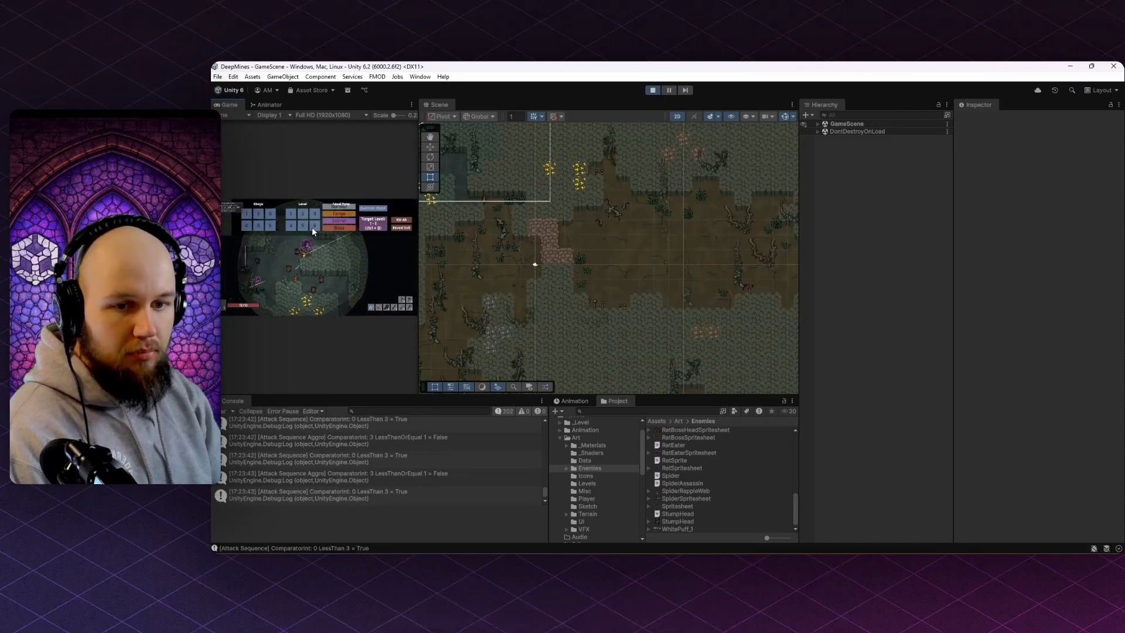
left_click(363, 223)
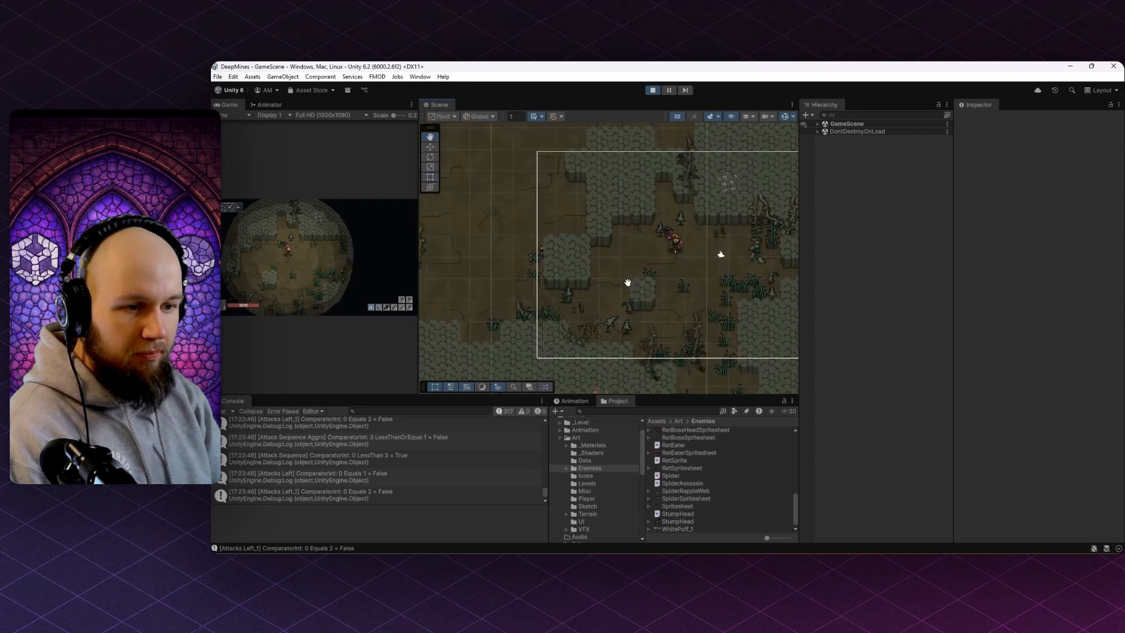
- Move the StumpHead enemy beside the miner and maximize the Game view
left_click(818, 124)
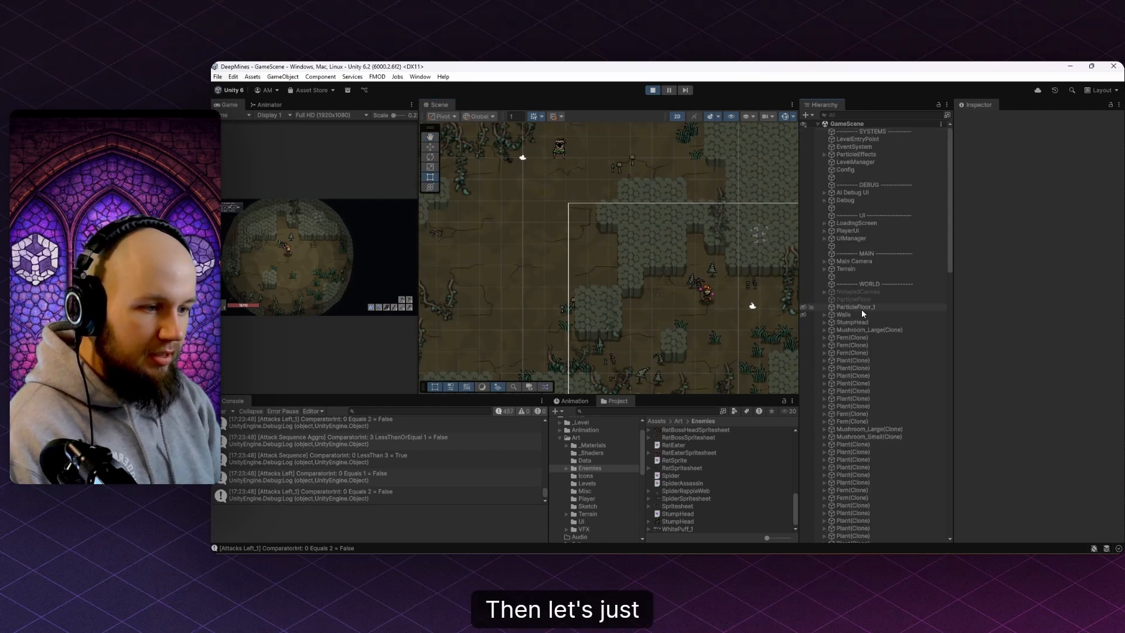
left_click(856, 322)
left_click_drag(562, 151, 722, 327)
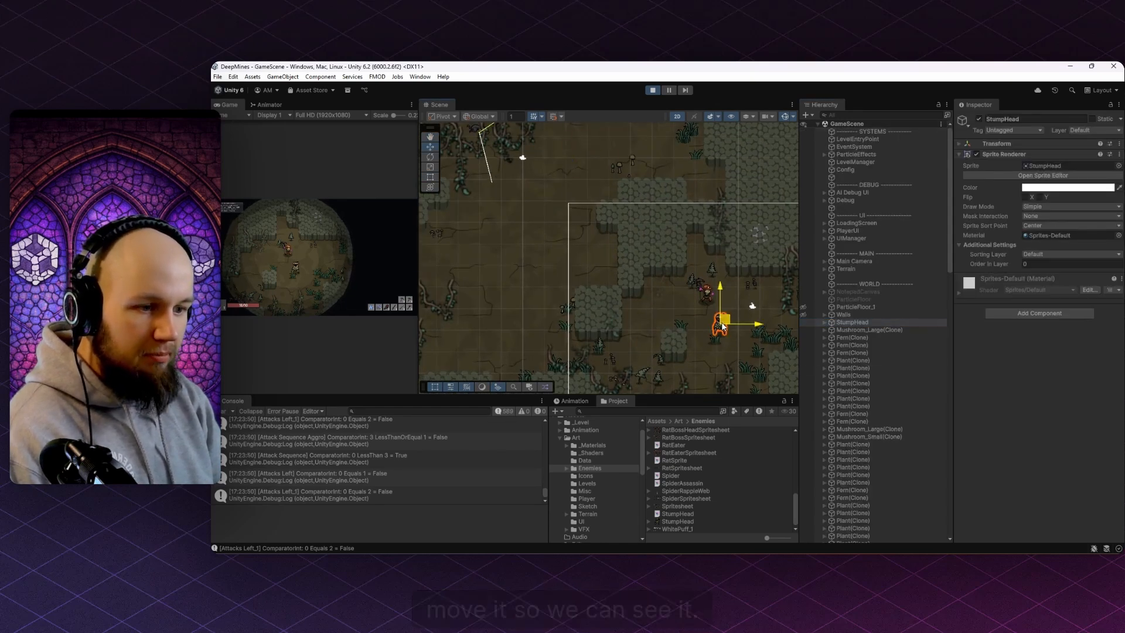
double_click(230, 105)
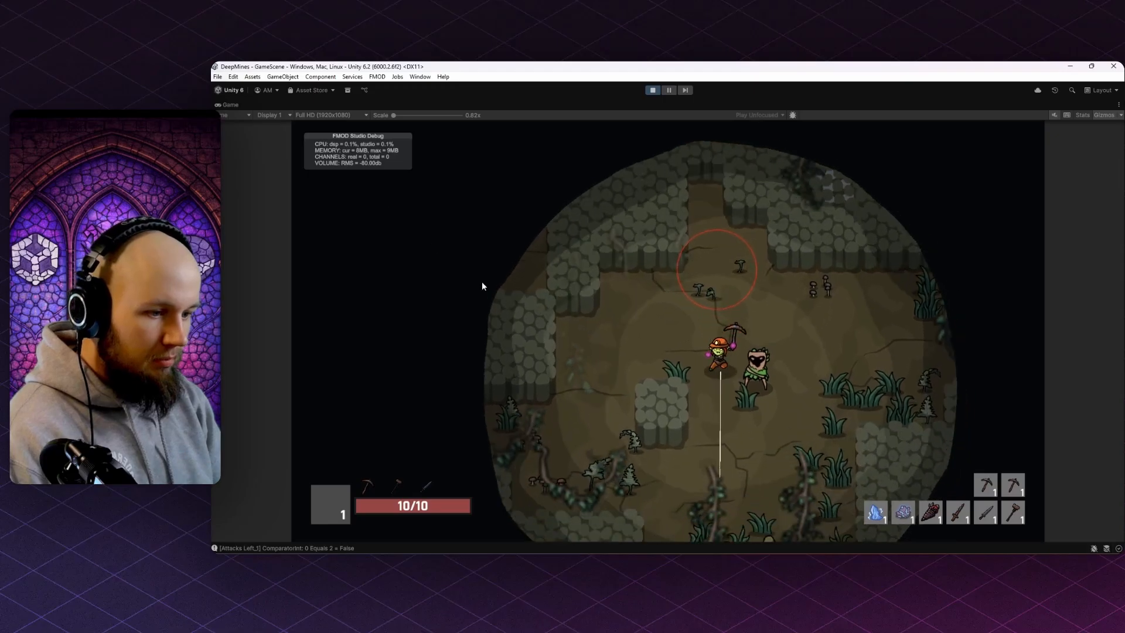
- Walk the miner past the stump enemy and switch to the sword
key("a")
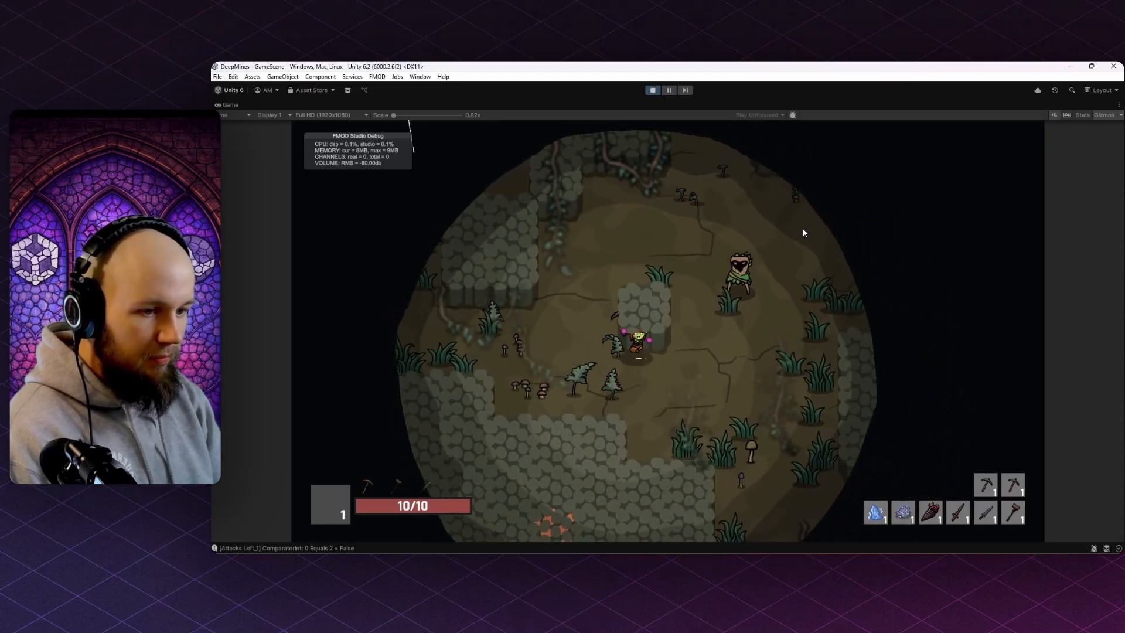
key("d")
key("w")
key("3")
key("d")
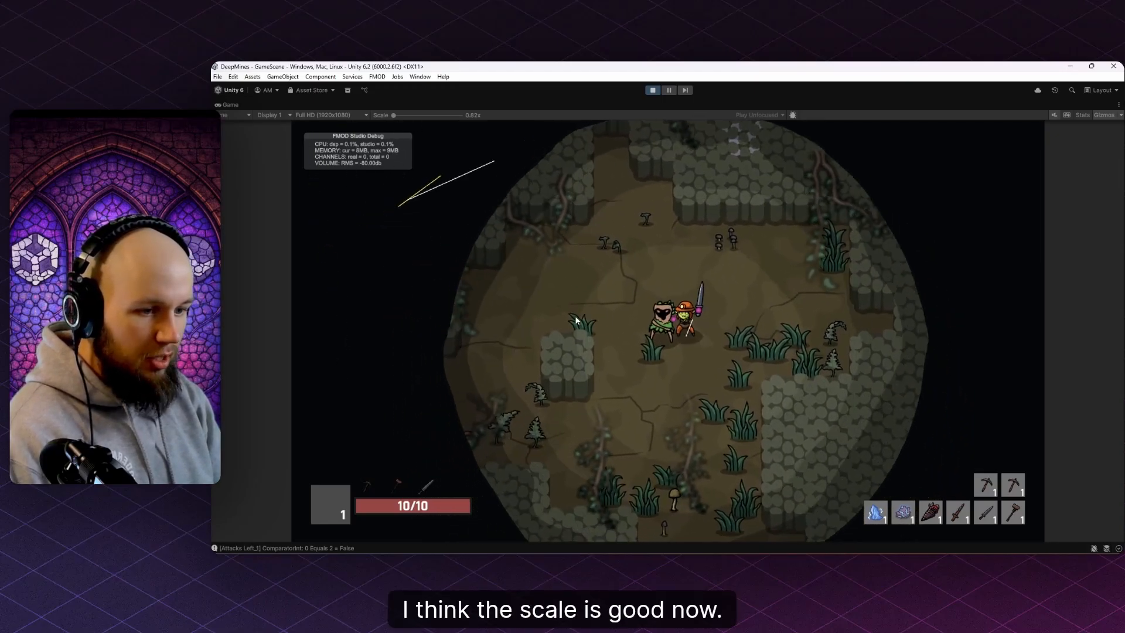
- Run the miner around the enemy, swinging the sword at the grass
key("a")
key("d")
key("w")
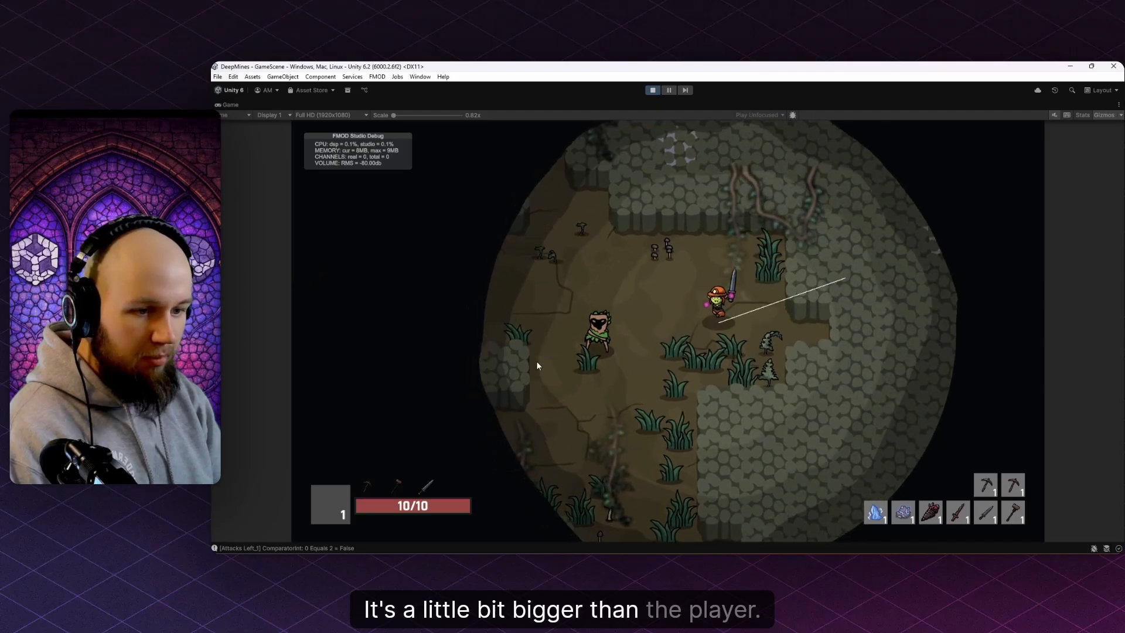
key("a")
key("w")
left_click(711, 377)
key("s")
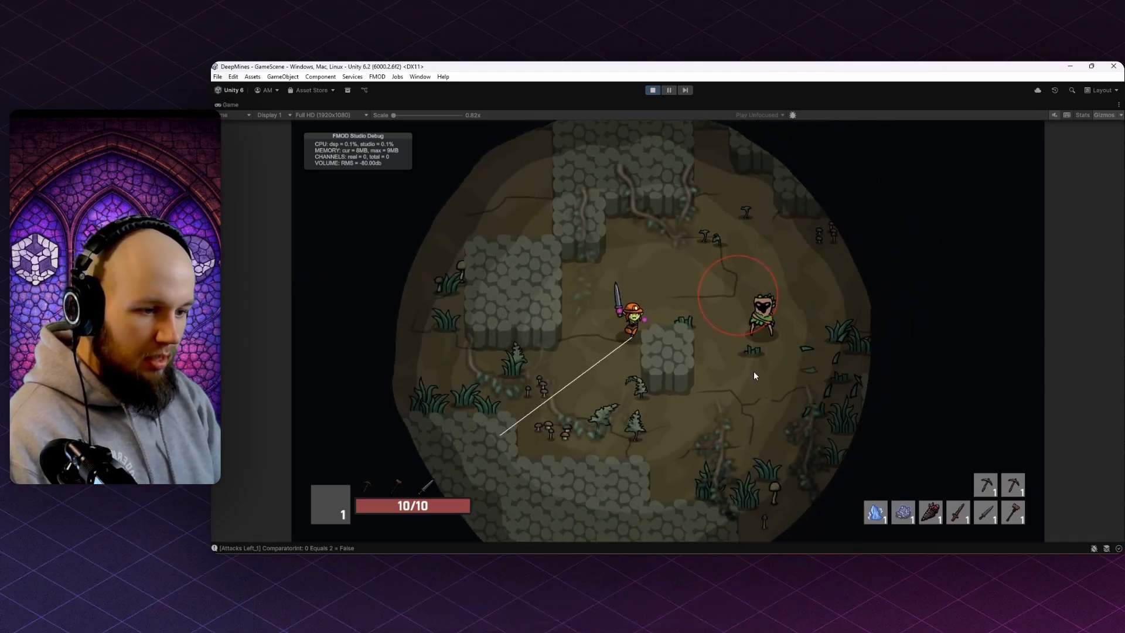
key("w")
key("d")
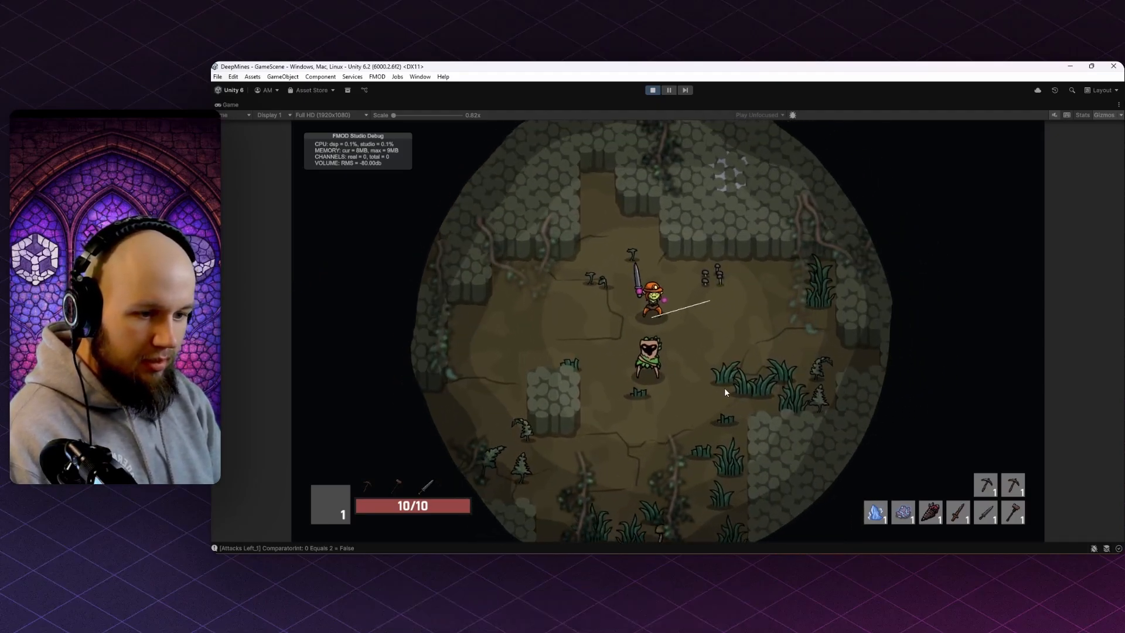
key("d")
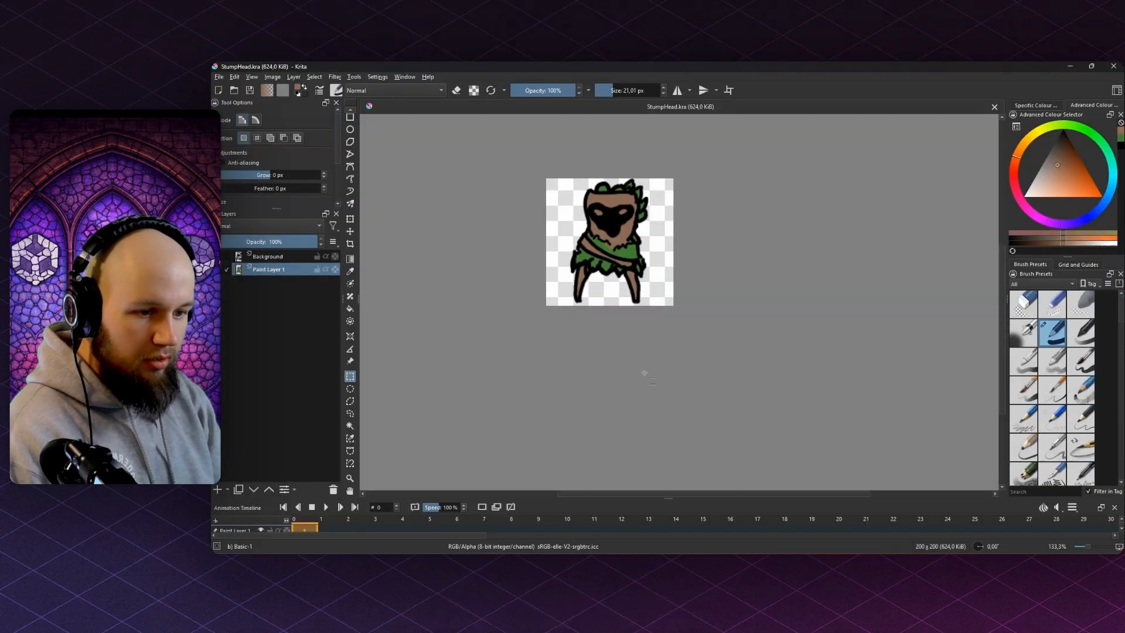
scroll(609, 194, "up", 2)
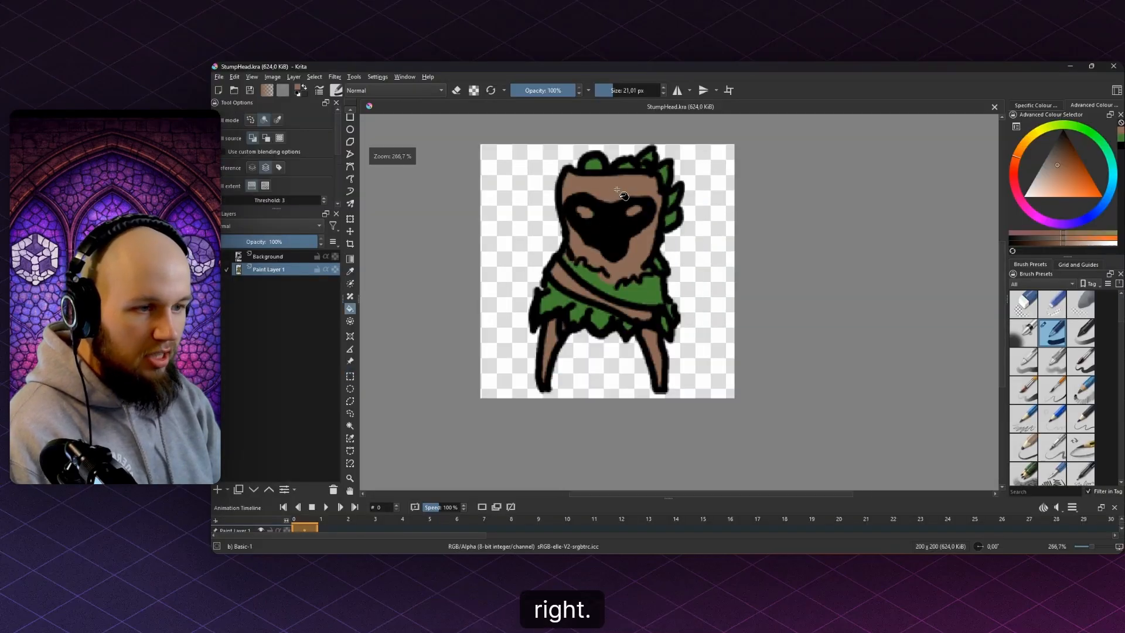
- Pick a dark brown and paint orange-brown across the stump's forehead
scroll(609, 193, "up", 2)
scroll(610, 193, "up", 1)
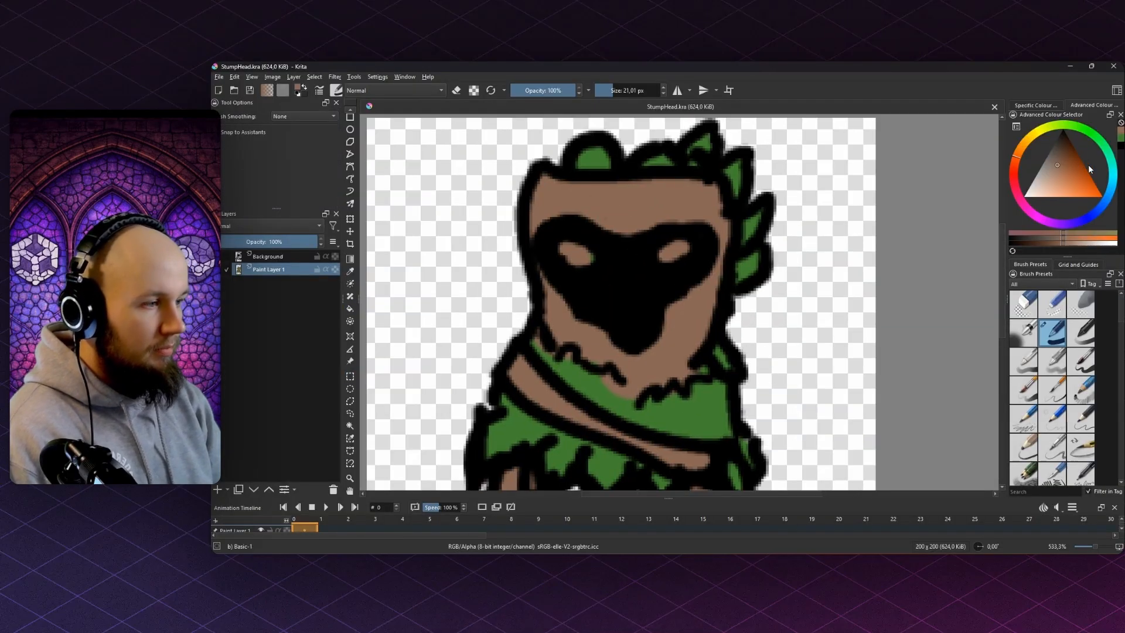
left_click(1061, 158)
scroll(762, 195, "down", 1)
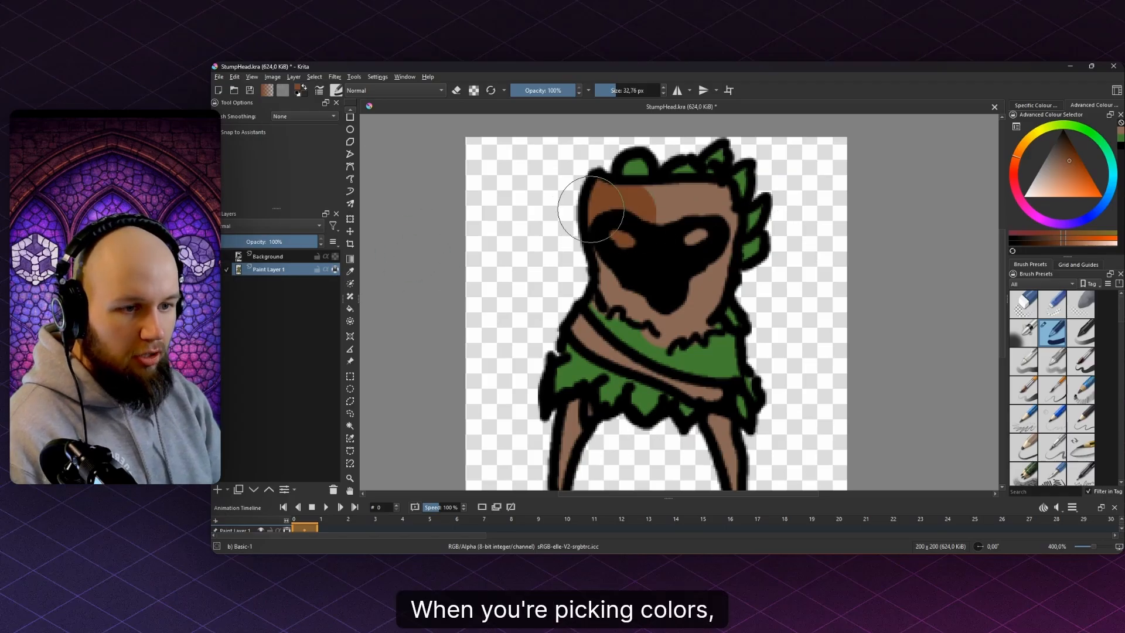
left_click_drag(591, 210, 680, 213)
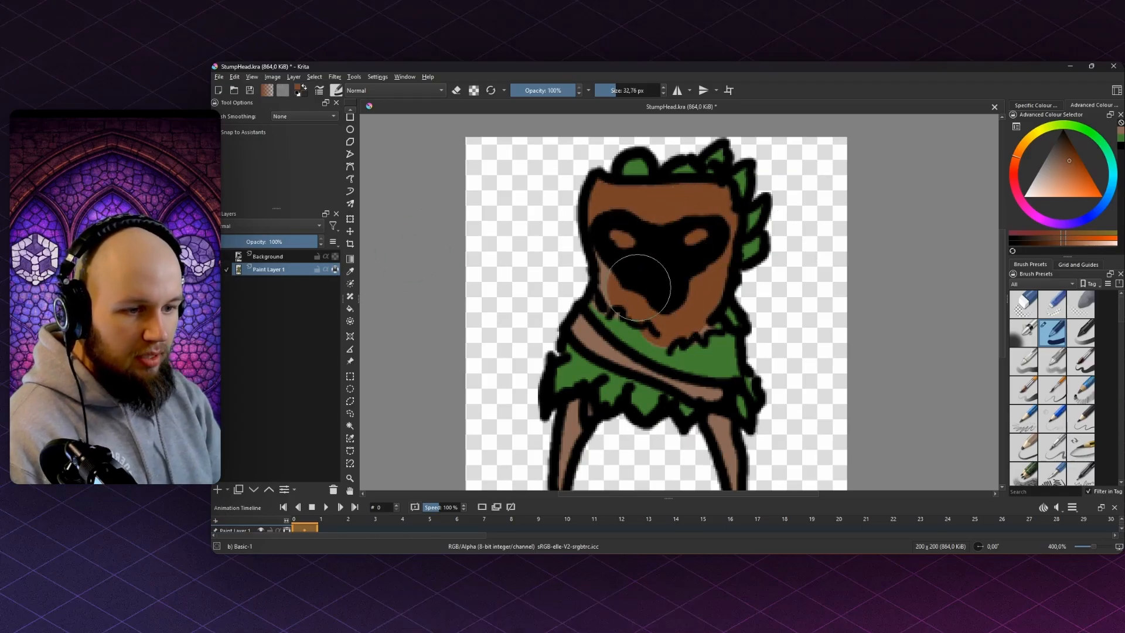
- Sample the garment green, darken it, and paint it over the garment's left side
left_click(736, 364, "ctrl")
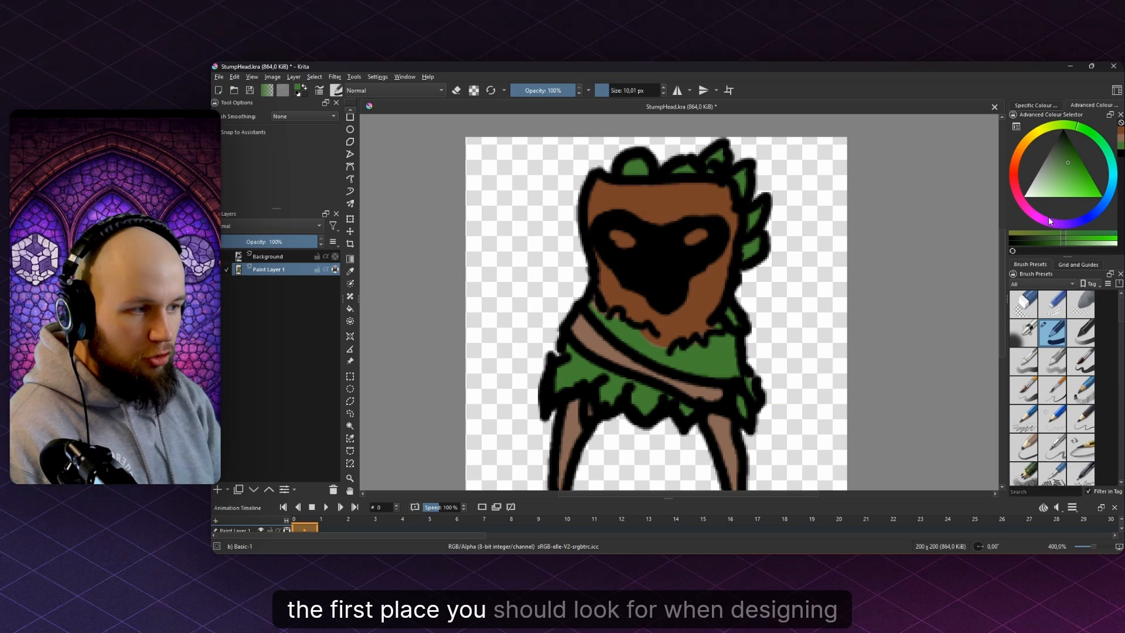
left_click_drag(1085, 131, 1086, 132)
left_click_drag(1066, 167, 1057, 153)
left_click(715, 357)
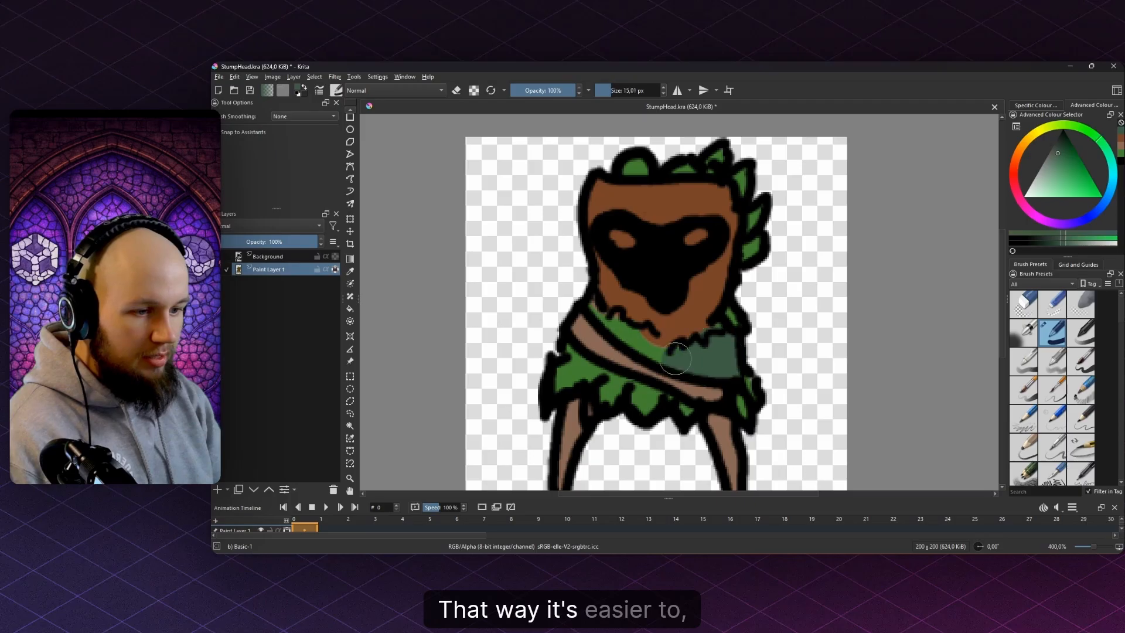
left_click_drag(635, 336, 591, 303)
right_click(634, 322)
left_click(736, 330)
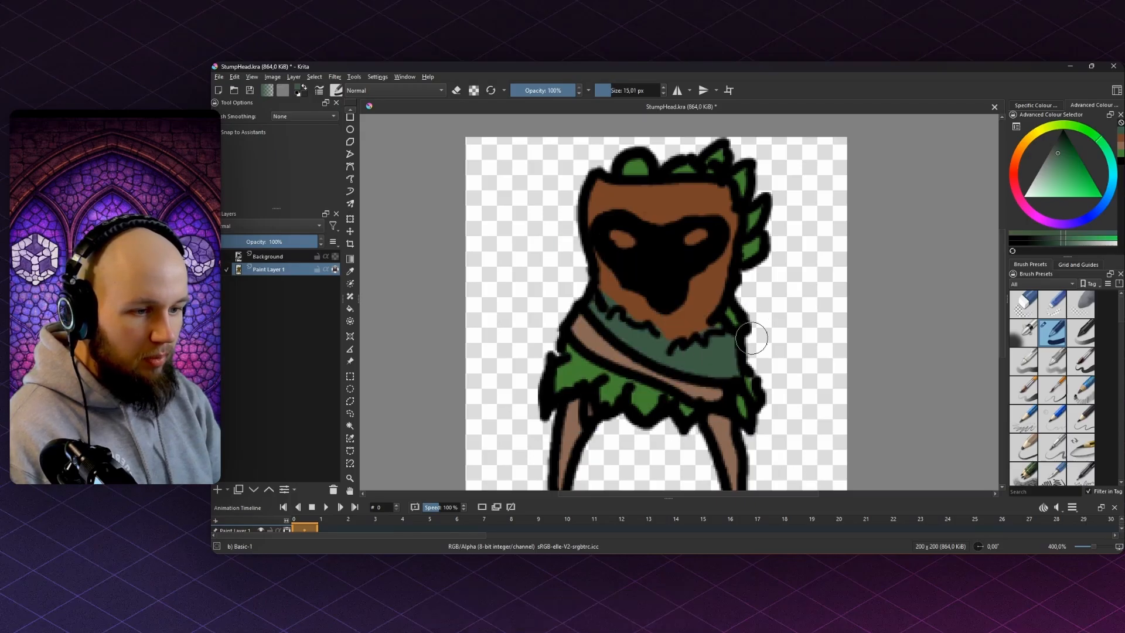
- Fill the lighter green garment area and the remaining light-green patches with dark green
scroll(743, 184, "down", 2)
scroll(684, 283, "up", 2)
key("f")
left_click(683, 287)
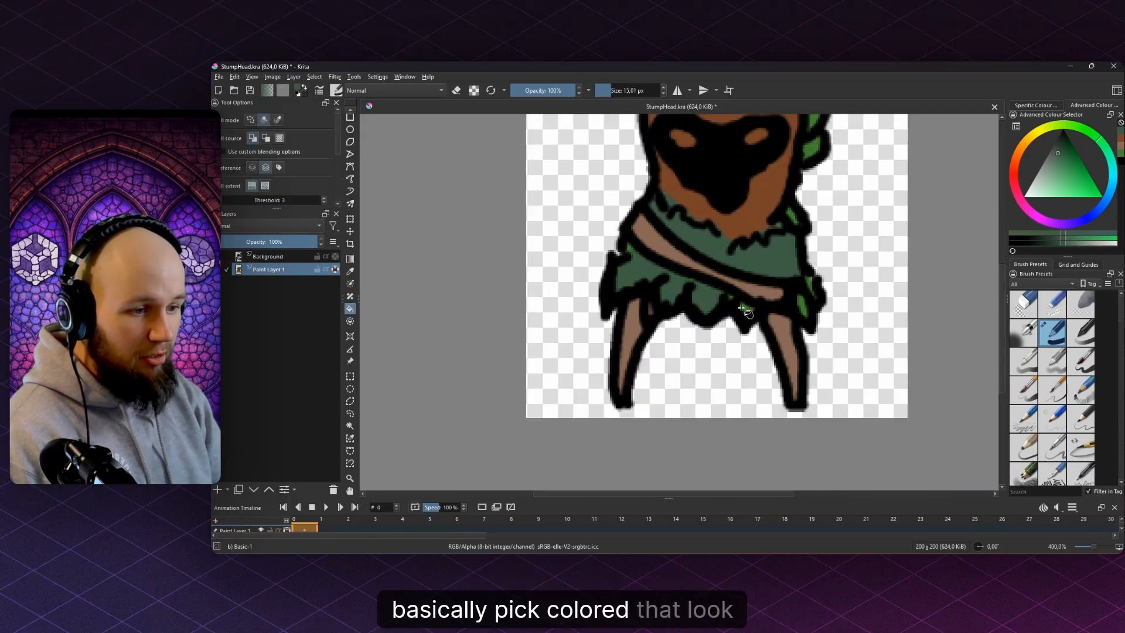
key("b")
left_click_drag(805, 304, 823, 285)
left_click(736, 313)
- Switch to brown with a larger brush and paint the upper right leg
scroll(736, 299, "down", 2)
left_click(742, 260, "ctrl")
scroll(745, 295, "up", 1)
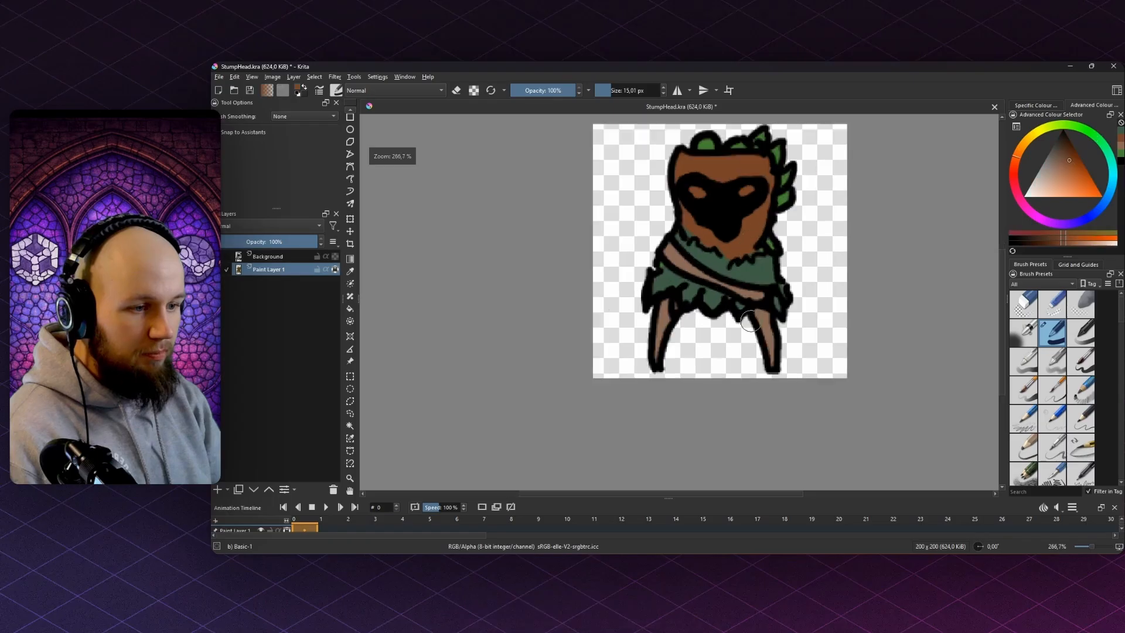
scroll(752, 323, "up", 1)
left_click_drag(751, 353, 784, 352, "shift")
left_click_drag(754, 333, 757, 331)
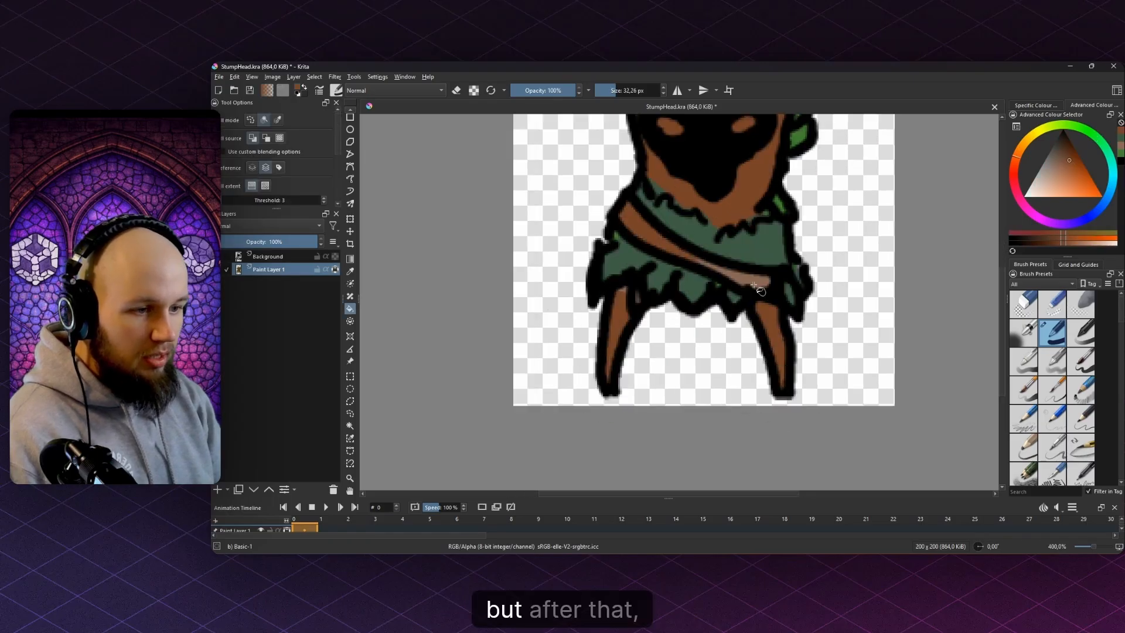
scroll(747, 350, "down", 5)
- Save the drawing and export it over StumpHead.png in the Enemies folder
key("ctrl+s")
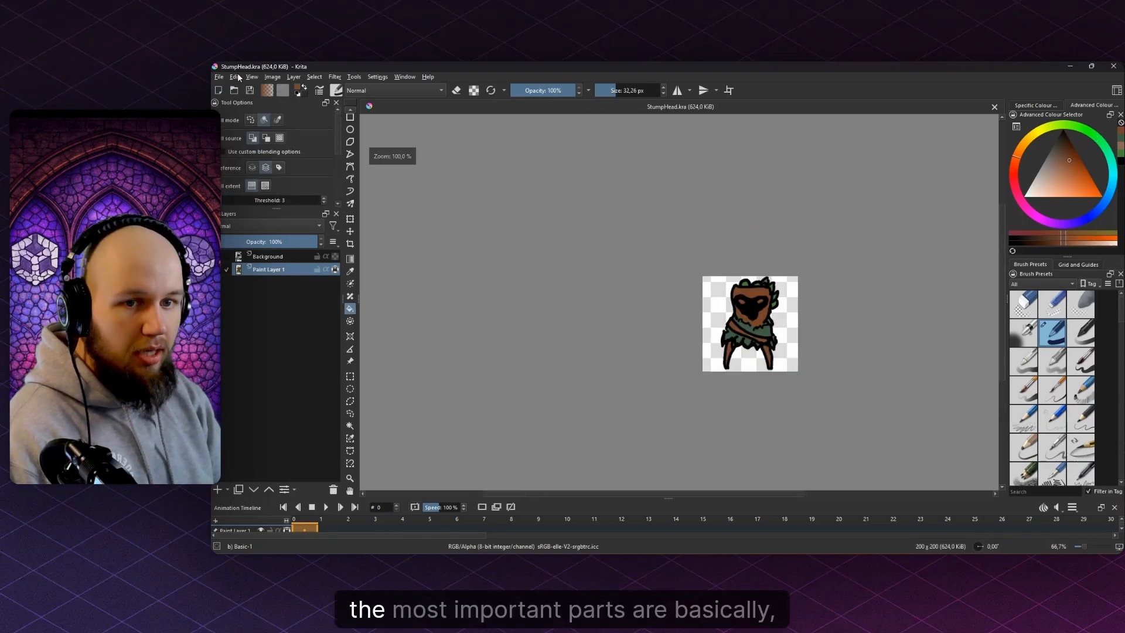
left_click(218, 76)
left_click(266, 159)
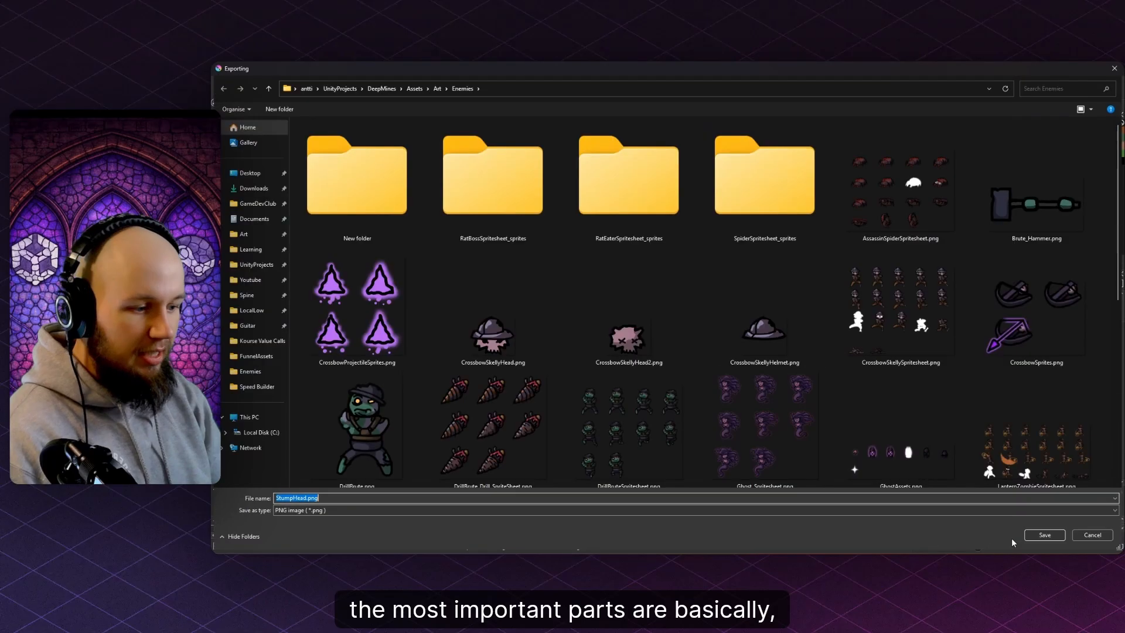
left_click(1034, 535)
left_click(690, 312)
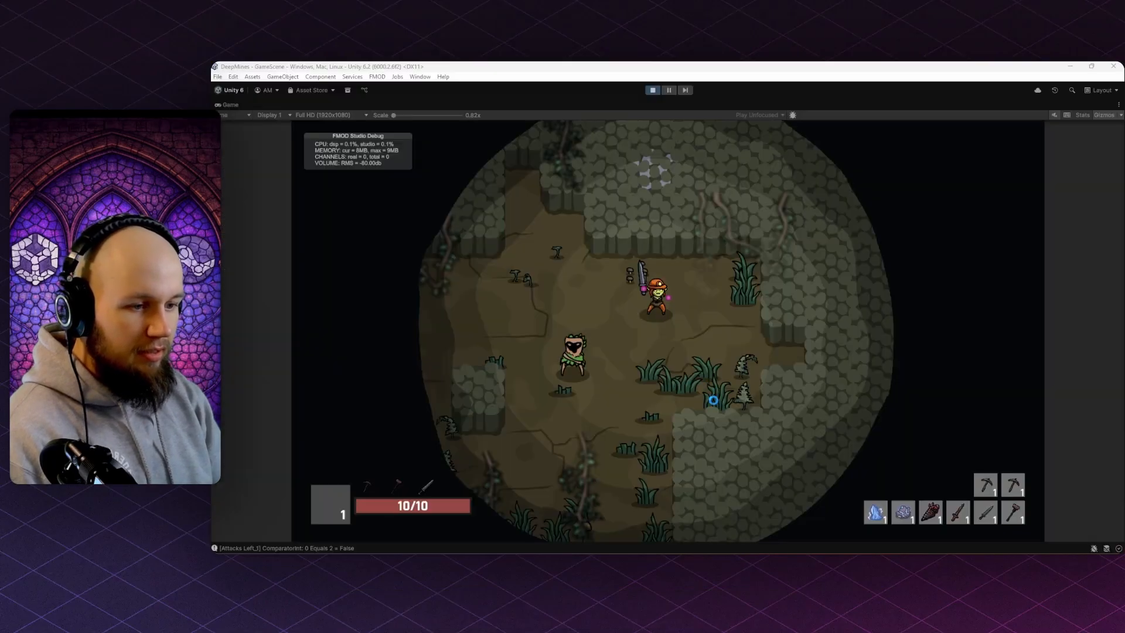
- Walk the miner up, left and down-left toward the stump enemy in the game
key("w")
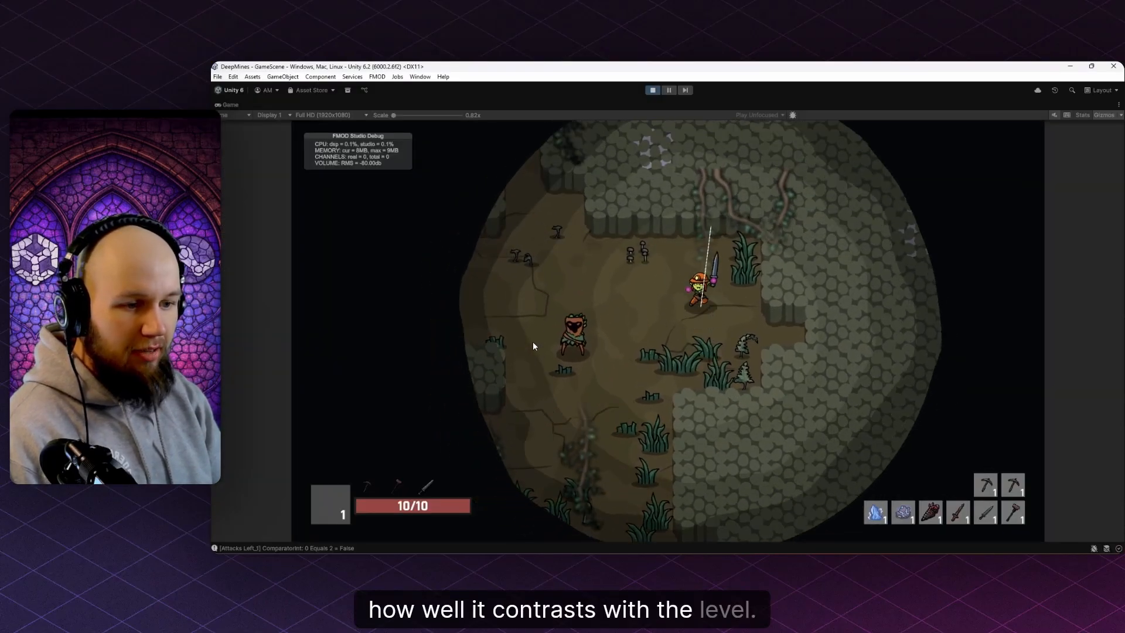
key("a")
key("s")
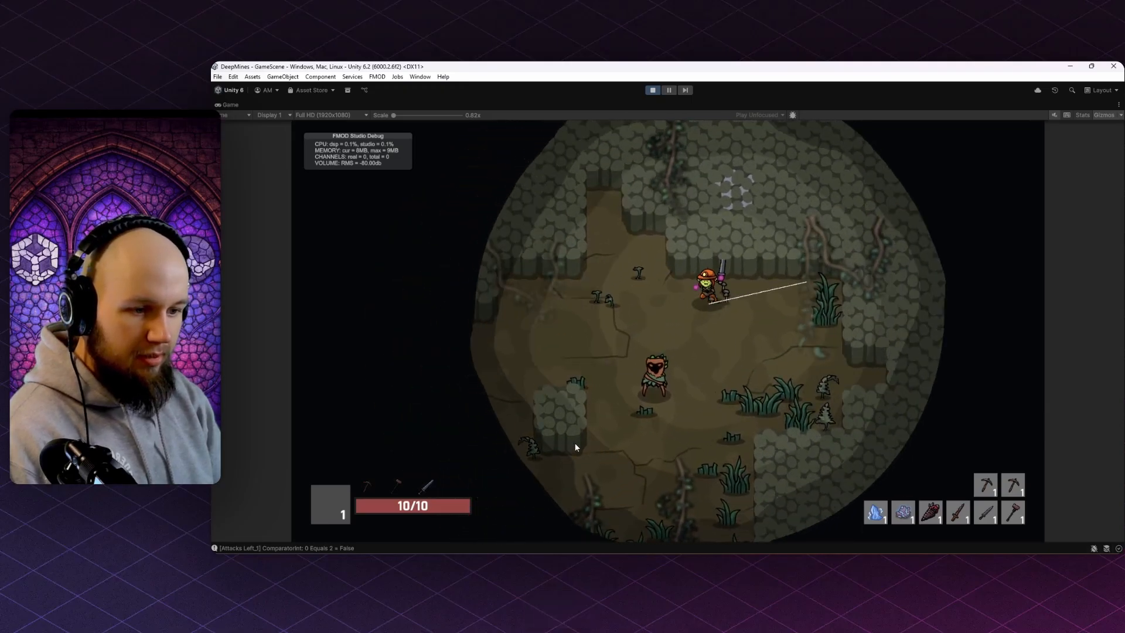
- Run the miner in circles around and past the recoloured stump enemy with WASD
key("s")
key("a")
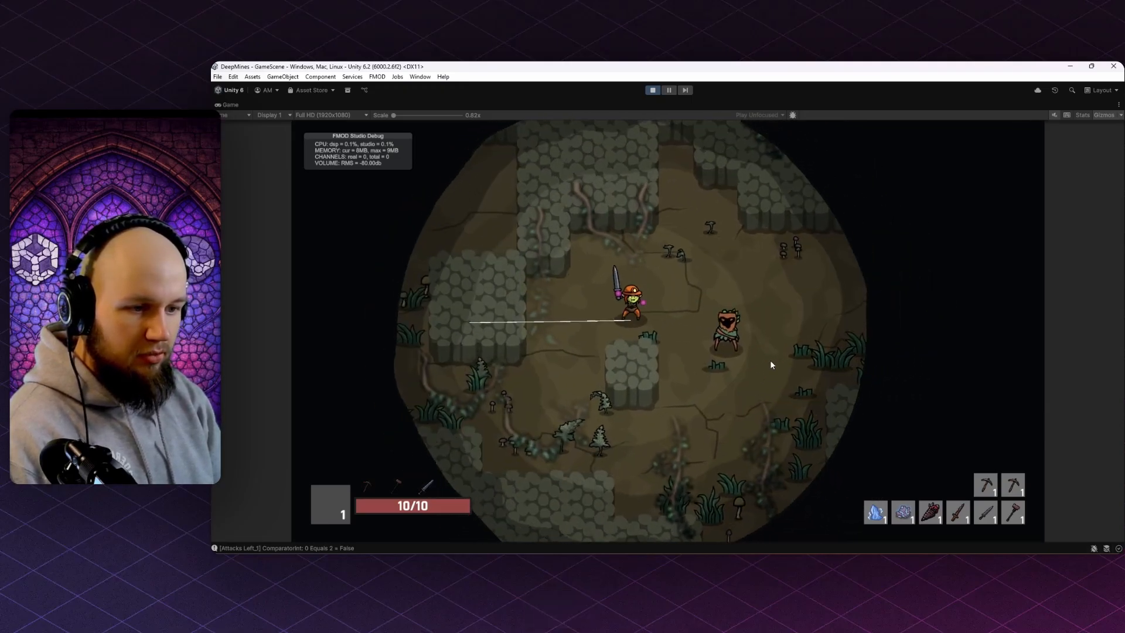
key("s")
key("w")
key("d")
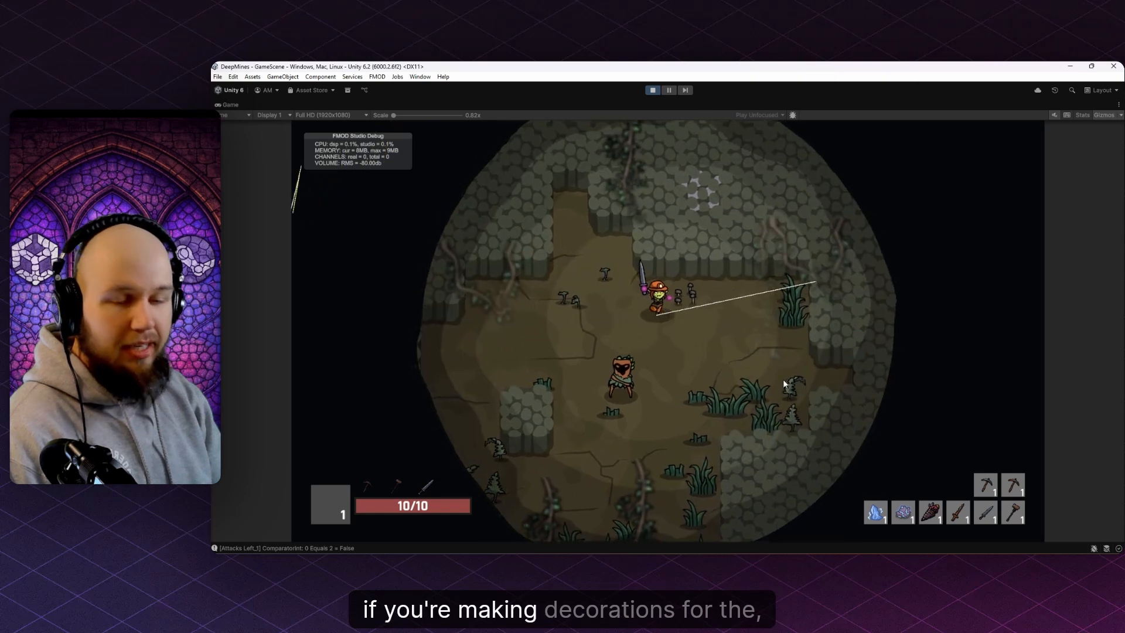
key("a")
key("s")
key("d")
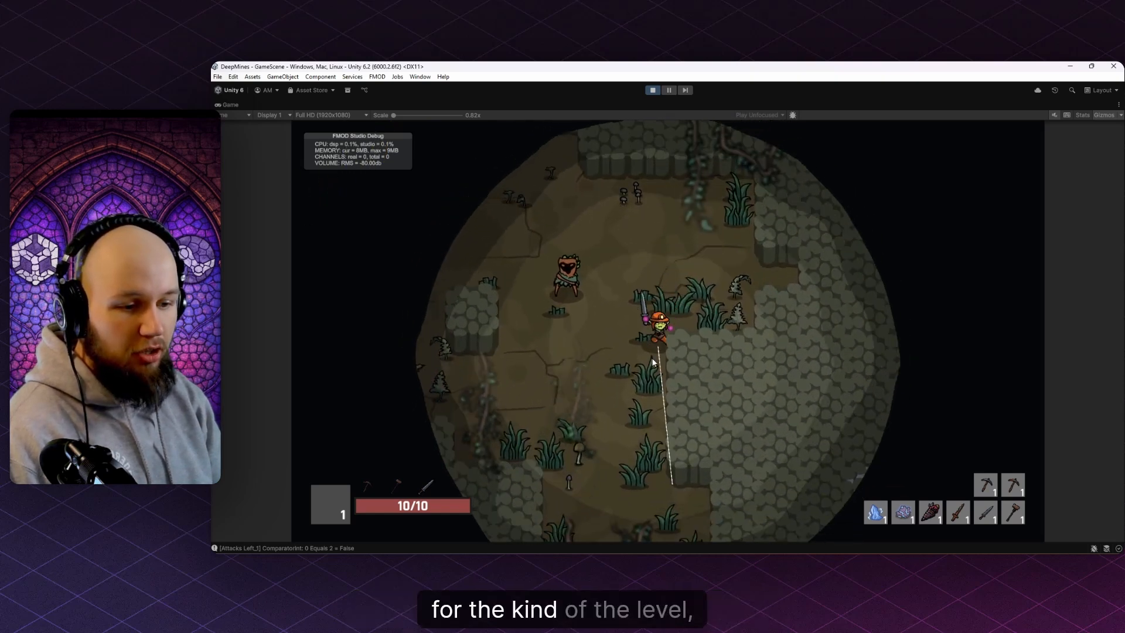
key("a")
key("d")
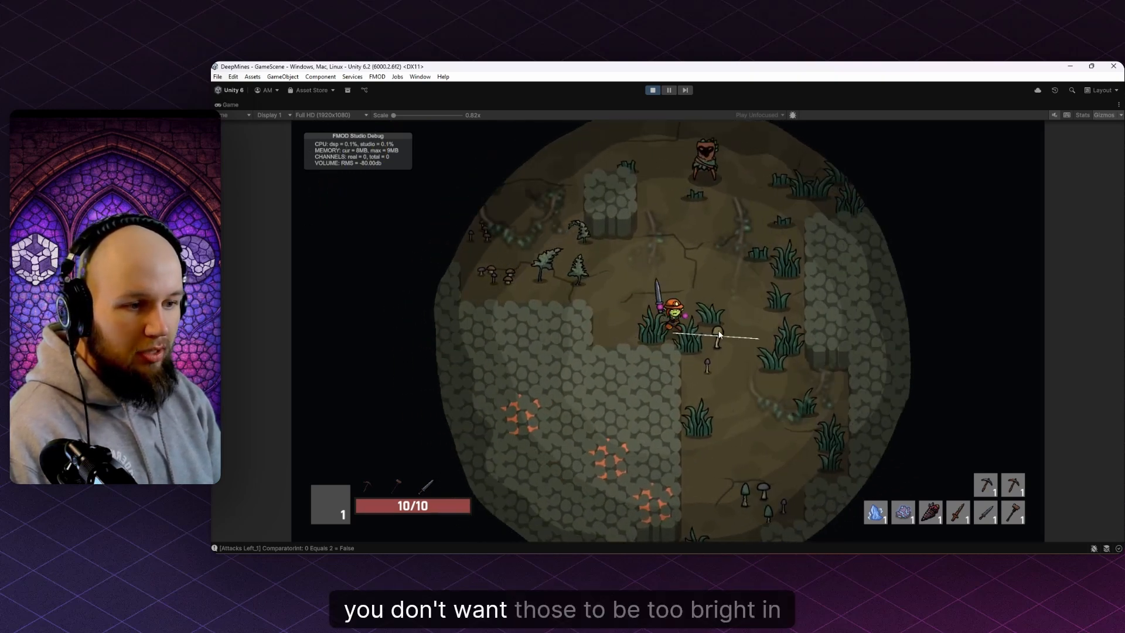
key("w")
key("a")
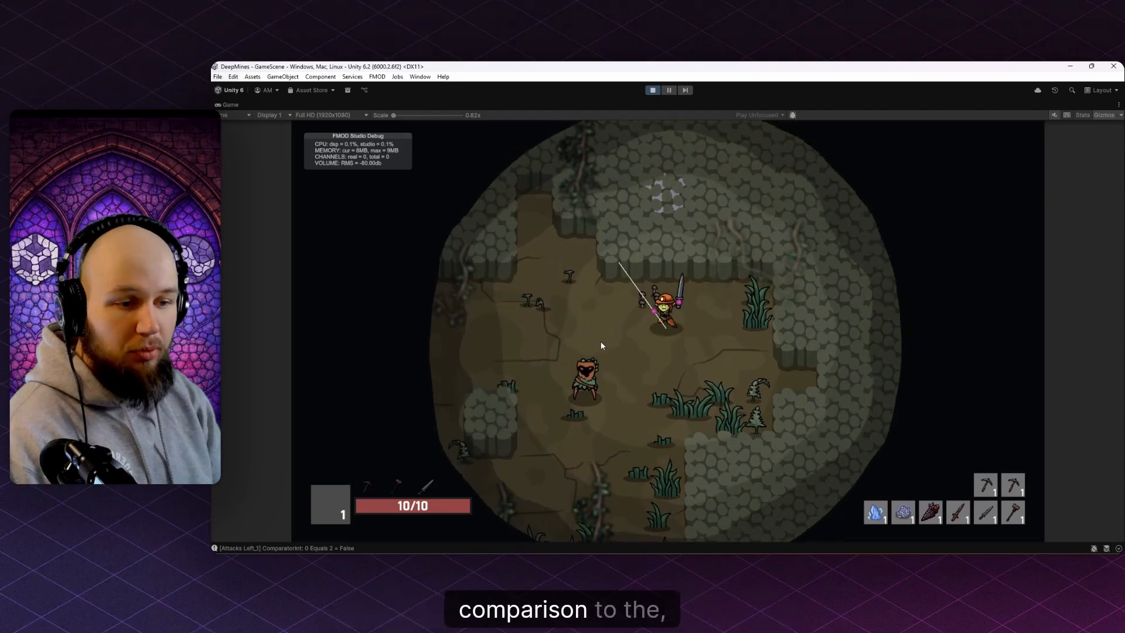
key("s")
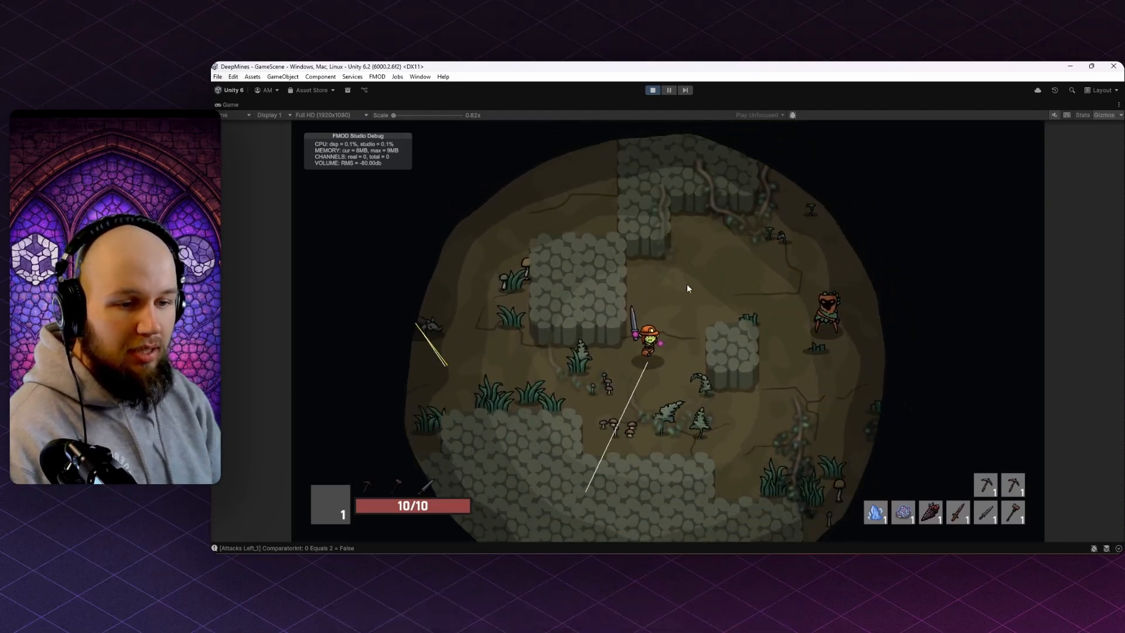
key("d")
key("w")
key("d")
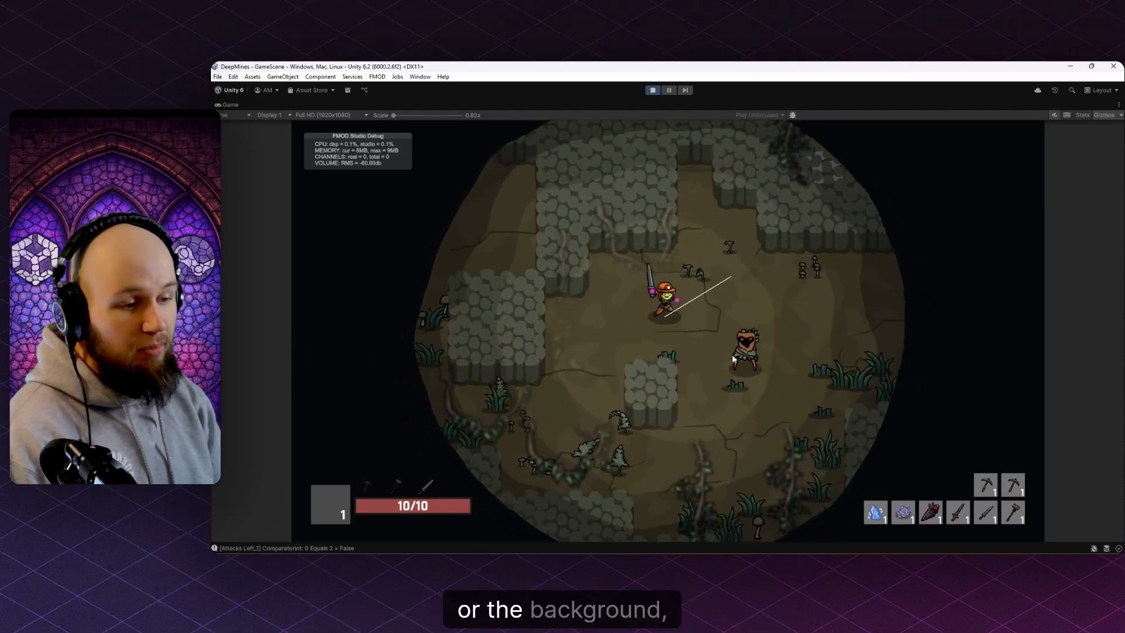
key("s")
key("a")
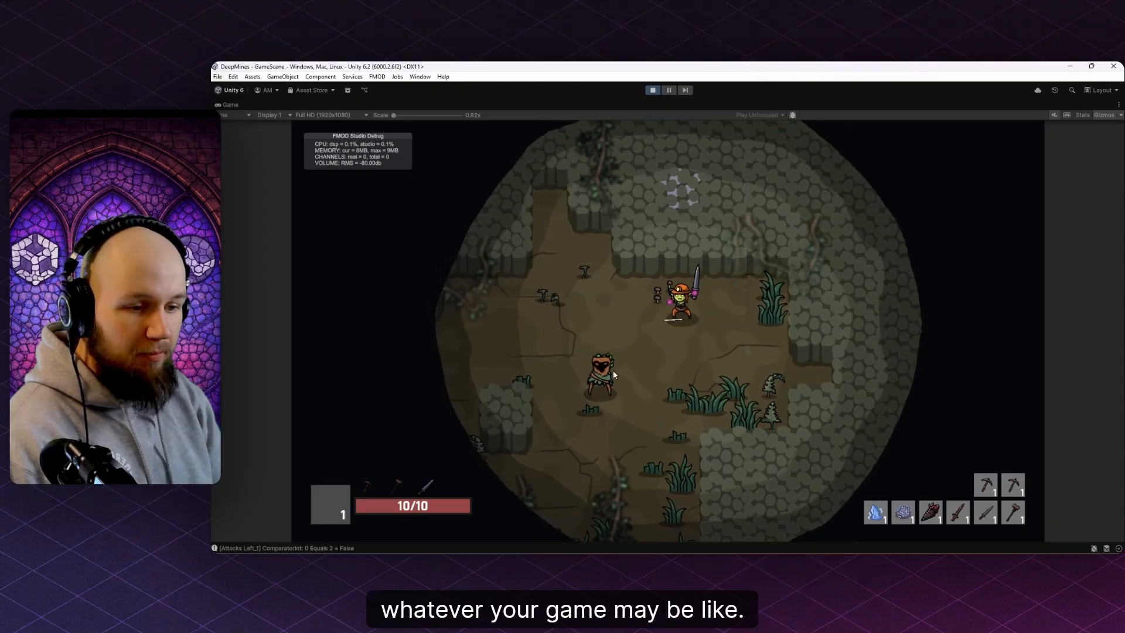
key("s")
key("d")
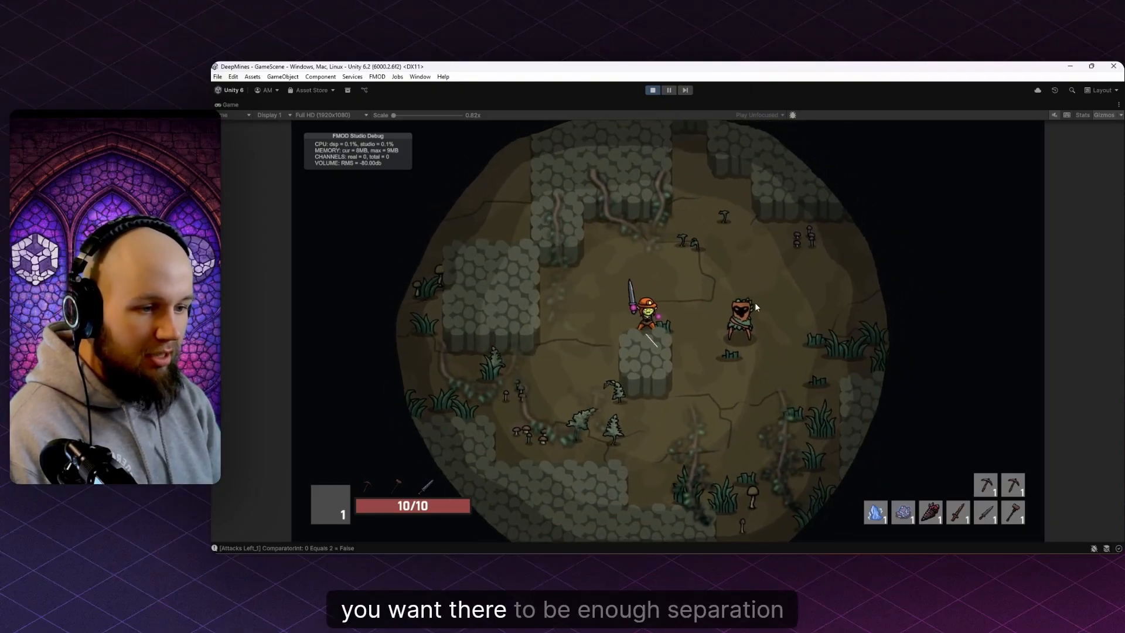
key("w")
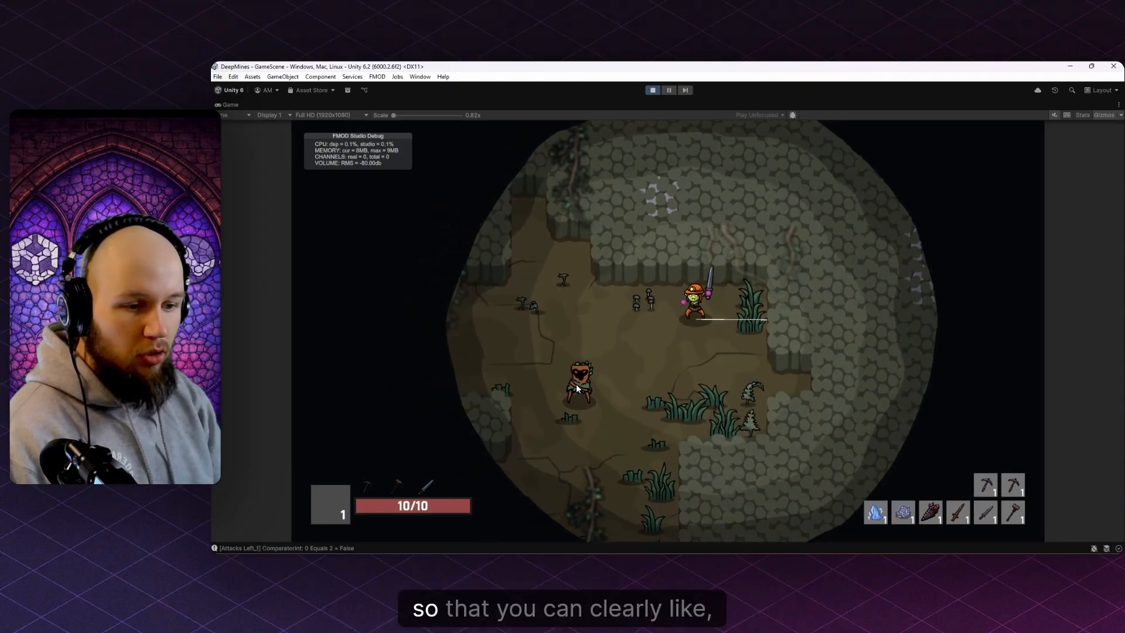
key("s")
key("a")
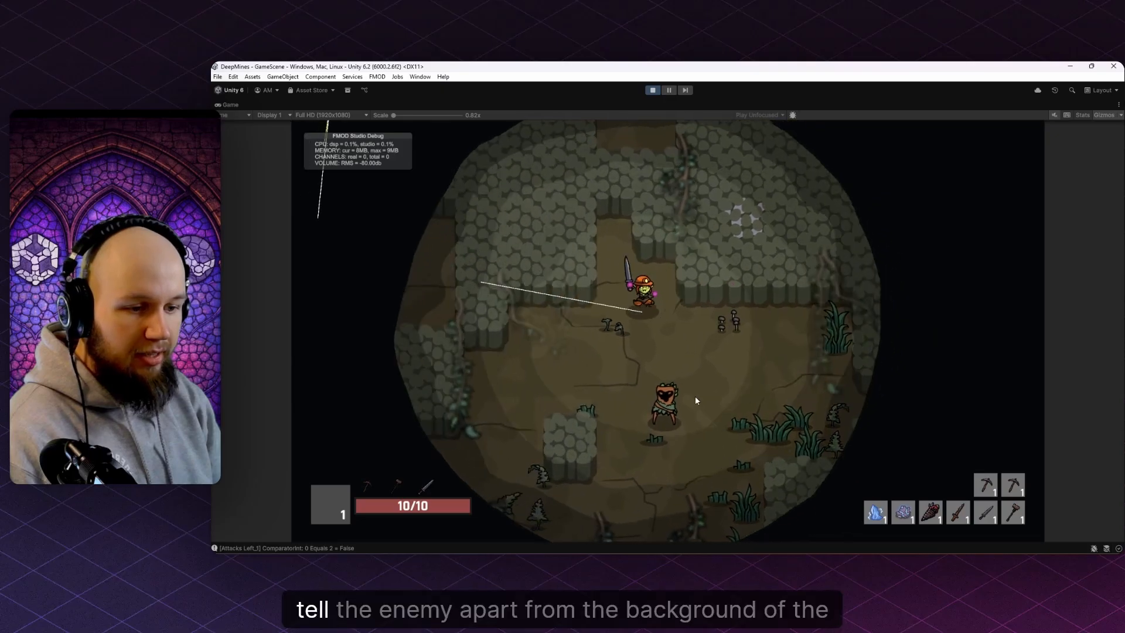
key("w")
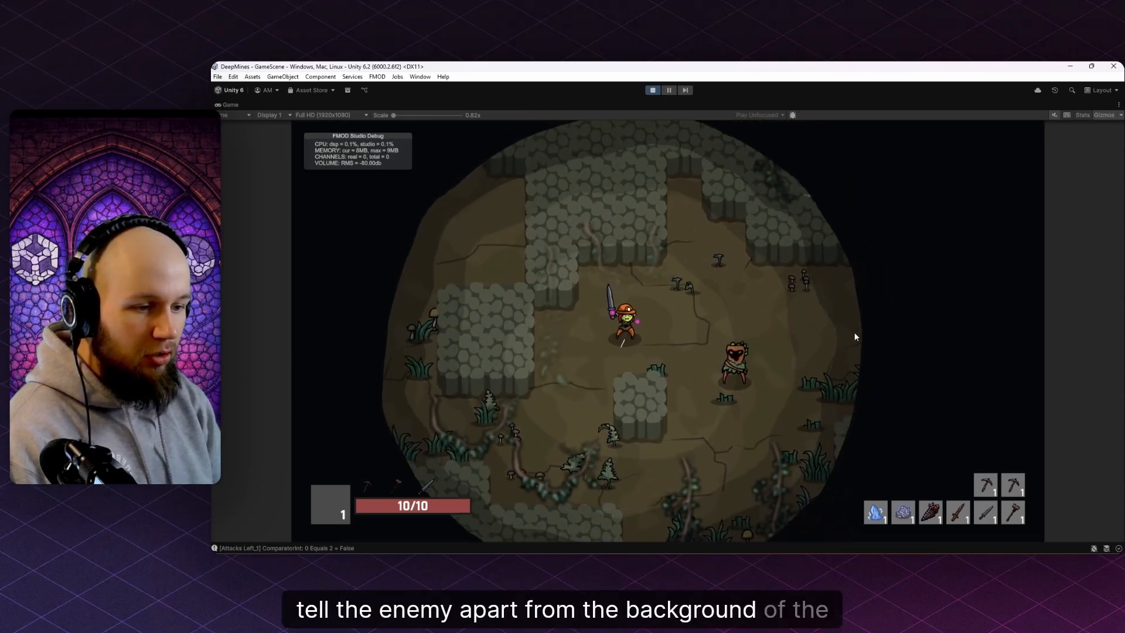
key("s")
key("d")
key("a")
key("s")
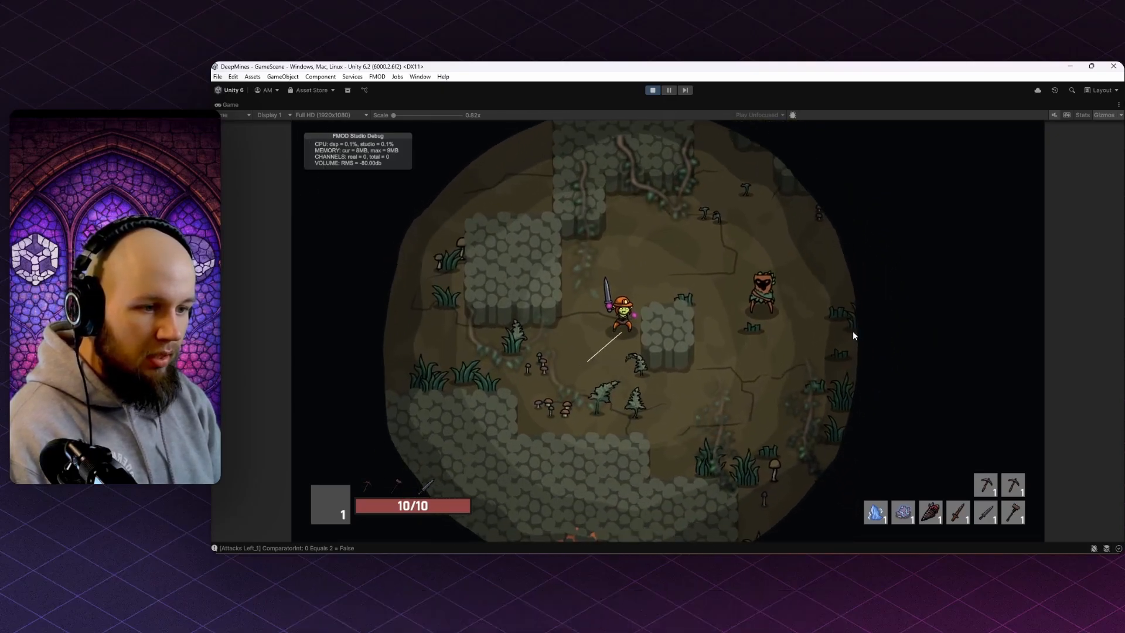
key("w")
key("d")
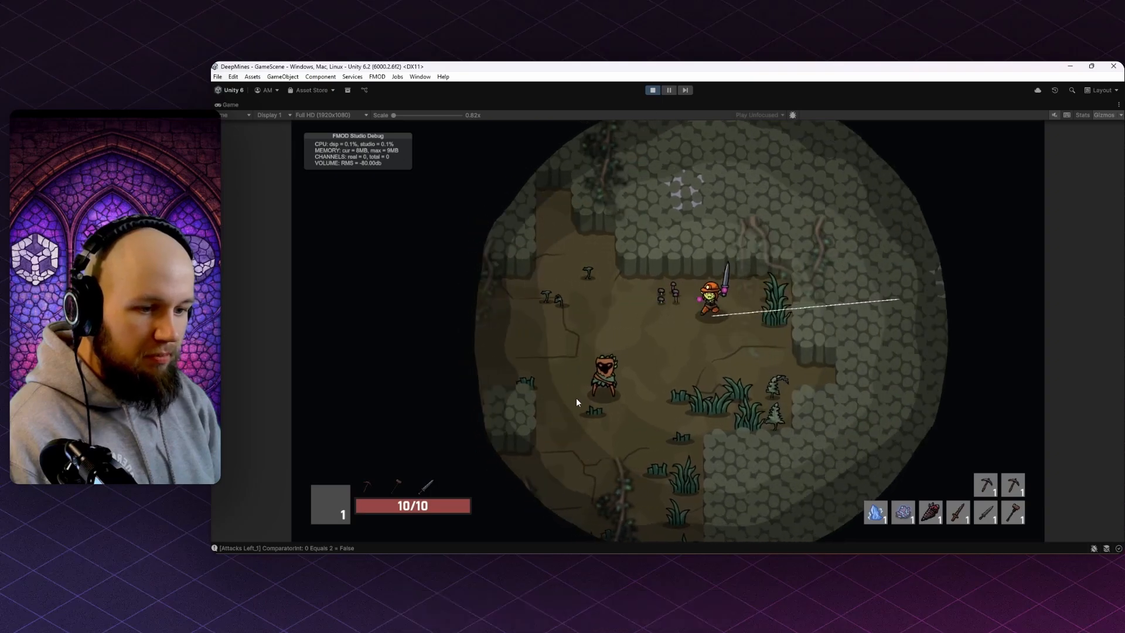
key("s")
key("a")
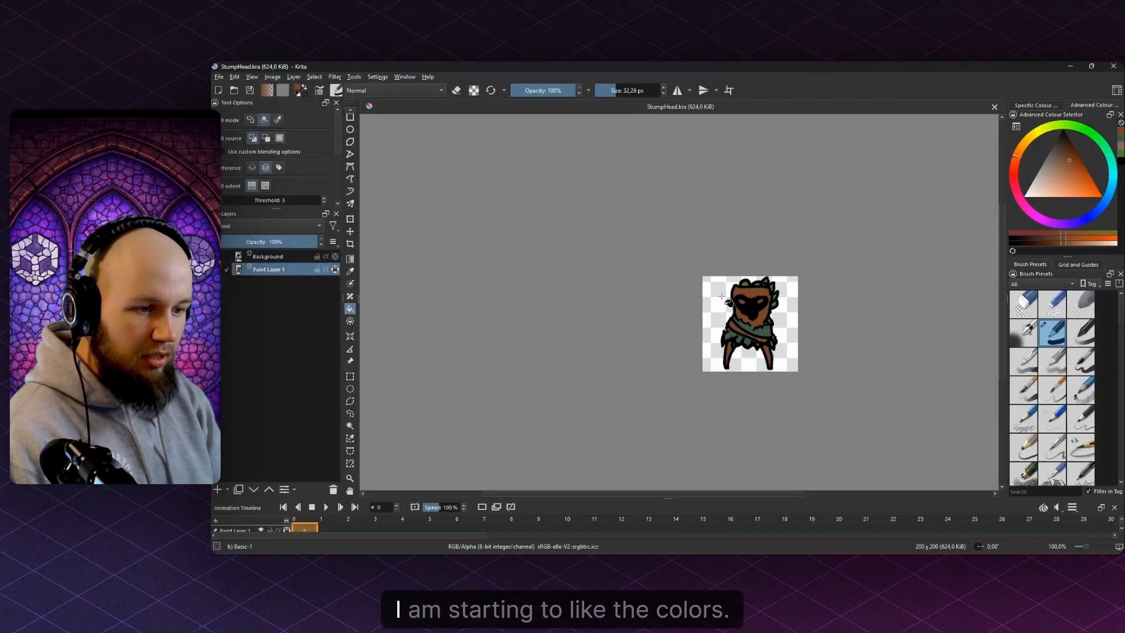
- Sample the stump's brown face and try blue, then purple, for the head leaves
scroll(781, 296, "up", 5)
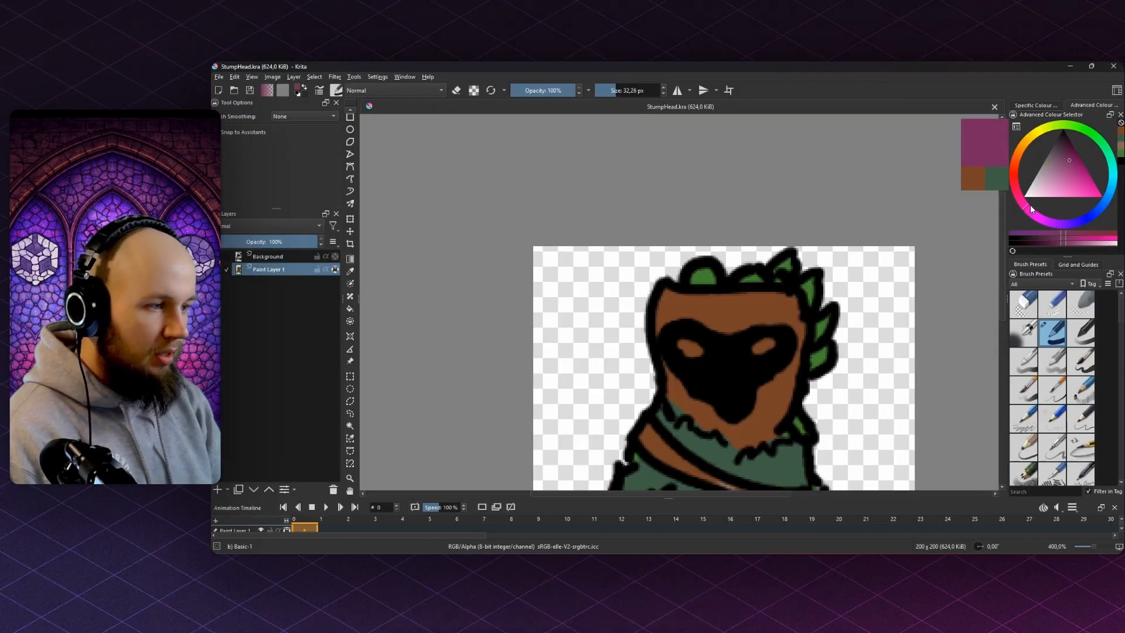
left_click(715, 311, "ctrl")
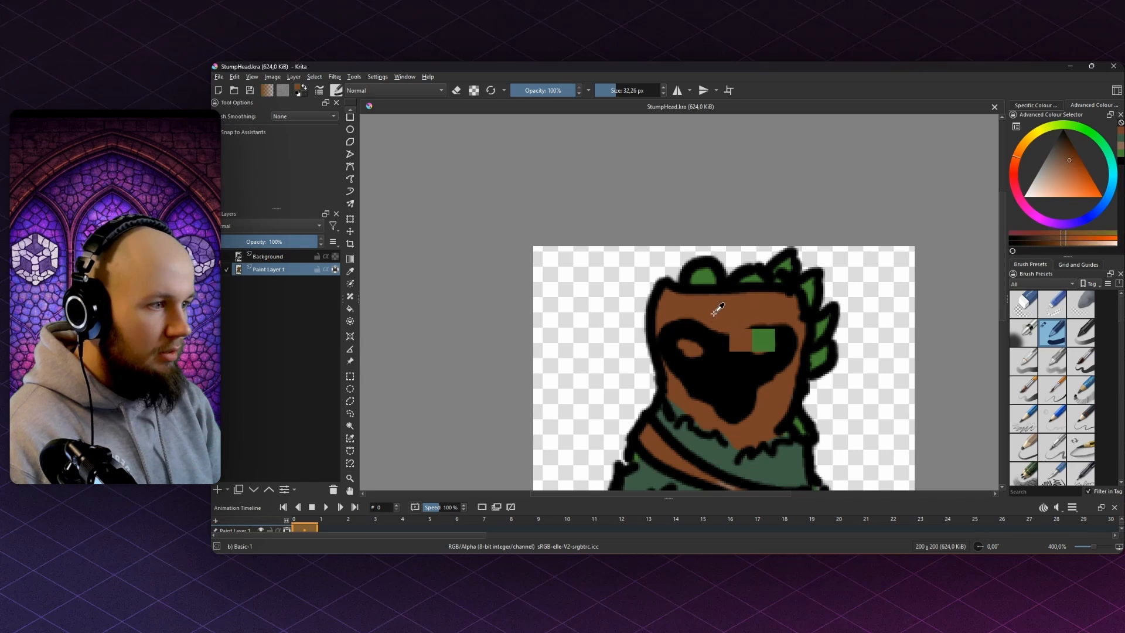
left_click(1088, 216)
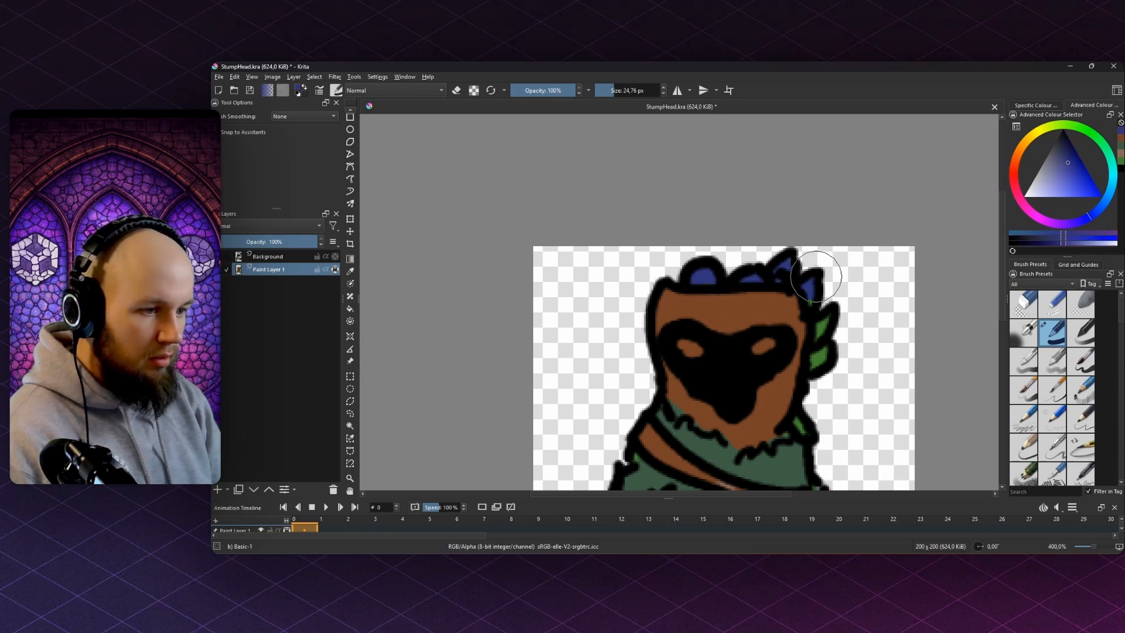
scroll(850, 325, "down", 5)
left_click(1034, 217)
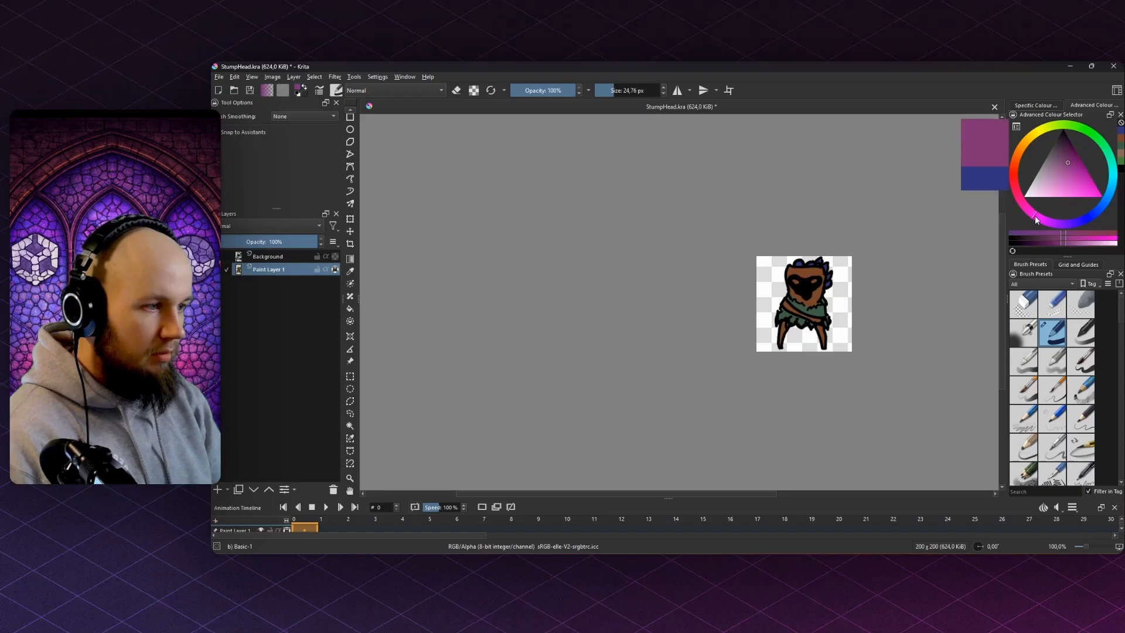
scroll(823, 274, "up", 6)
left_click(804, 398, "ctrl")
left_click_drag(764, 392, 716, 226)
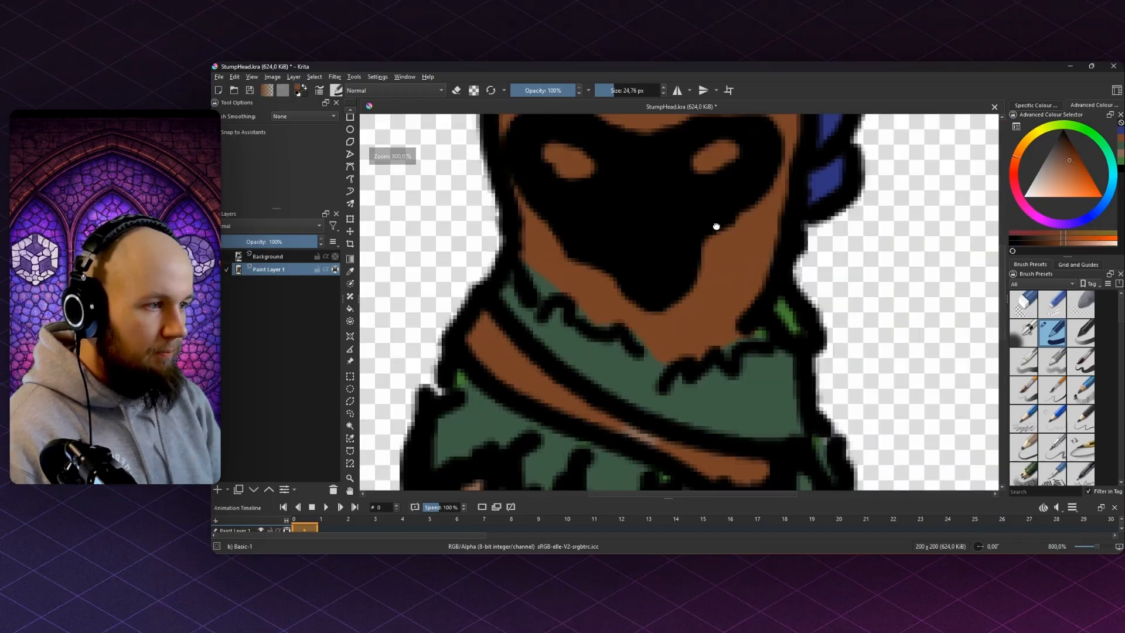
scroll(715, 222, "down", 2)
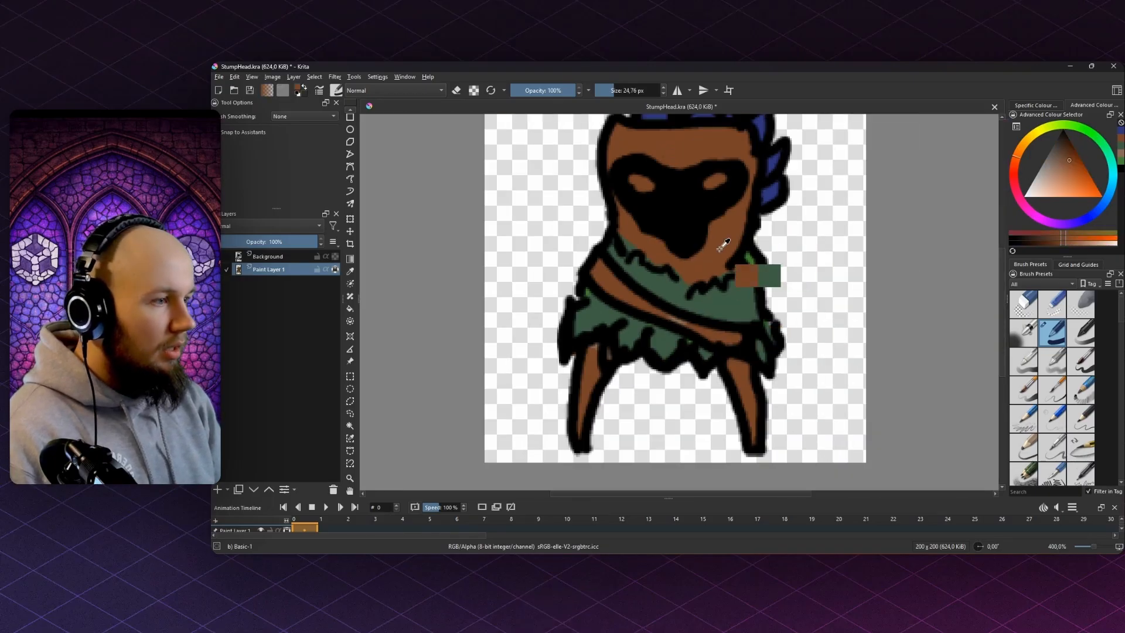
- Shift the colour through magenta to purple and paint the right-hand head leaves
mouse_move(1018, 188)
left_mouse_down()
mouse_move(1030, 213)
mouse_move(1035, 148)
mouse_move(1004, 210)
mouse_move(1027, 212)
left_mouse_up()
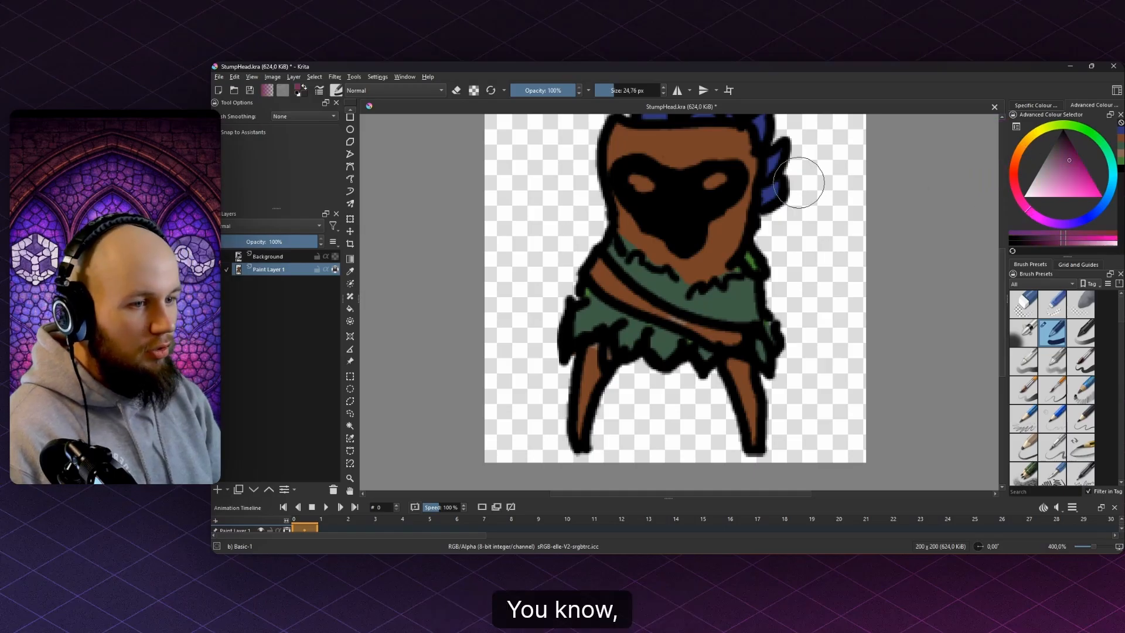
left_click_drag(703, 135, 703, 249)
scroll(627, 207, "up", 1)
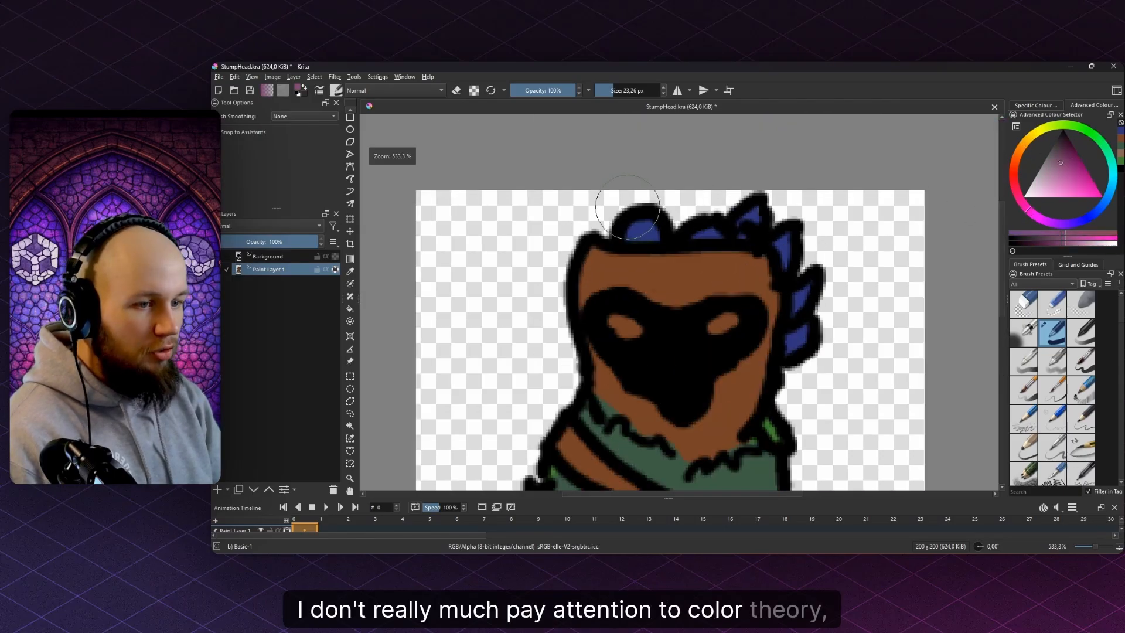
left_click_drag(751, 212, 783, 221)
- Compare green and other wheel hues against the colour theory poster, then resample the sprite's brown
scroll(839, 263, "down", 4)
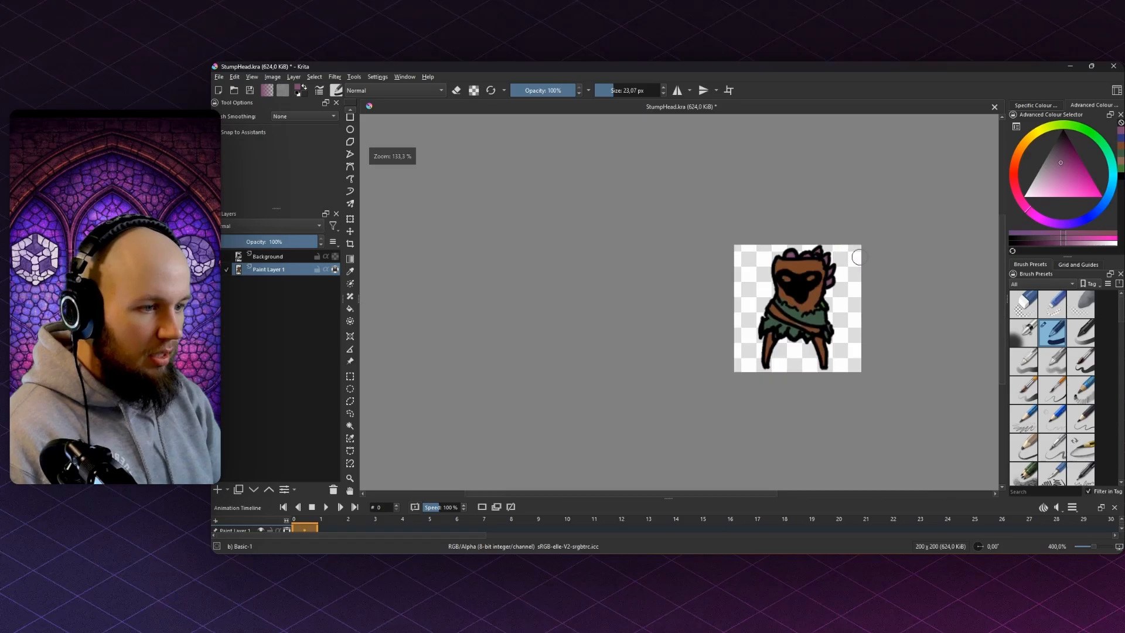
left_click_drag(856, 257, 817, 246)
left_click(1100, 140)
left_click_drag(1018, 144, 1038, 218)
key("alt+Tab")
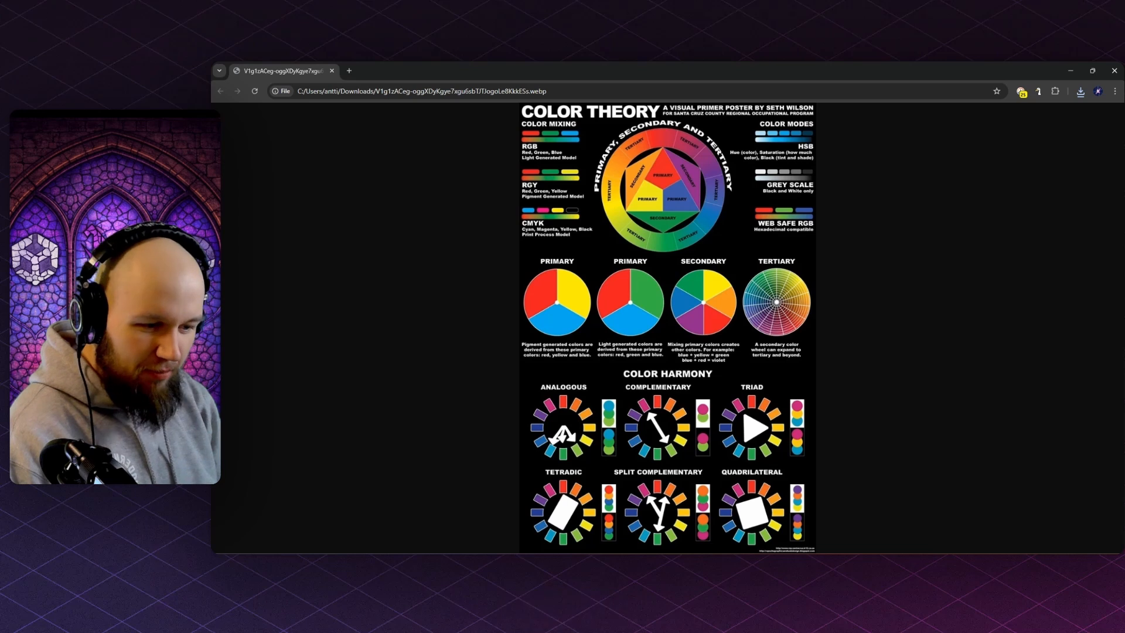
left_click(756, 564)
scroll(742, 291, "up", 2)
left_click(794, 215, "ctrl")
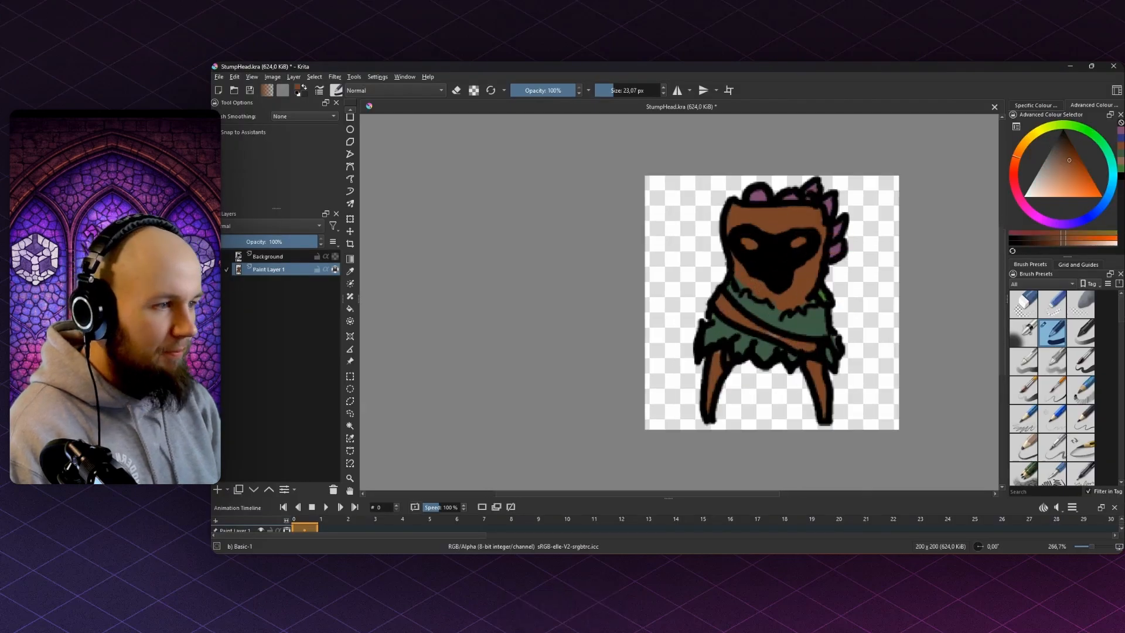
- Mix a lighter orange-brown and paint it over the stump's forehead and face
left_click(822, 179, "ctrl")
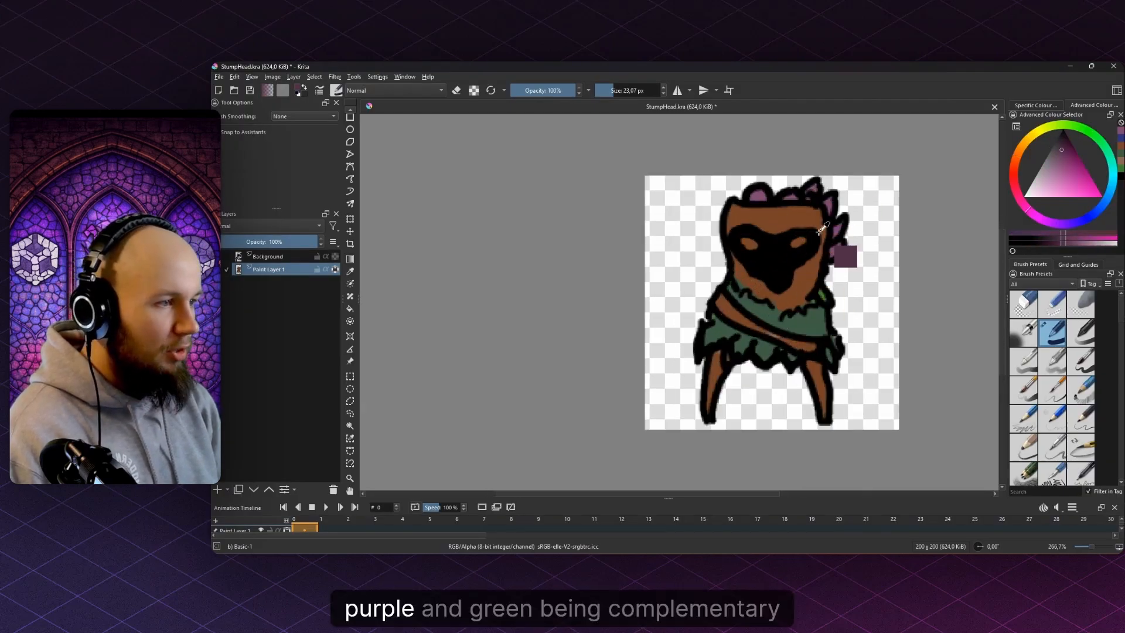
left_click(786, 322, "ctrl")
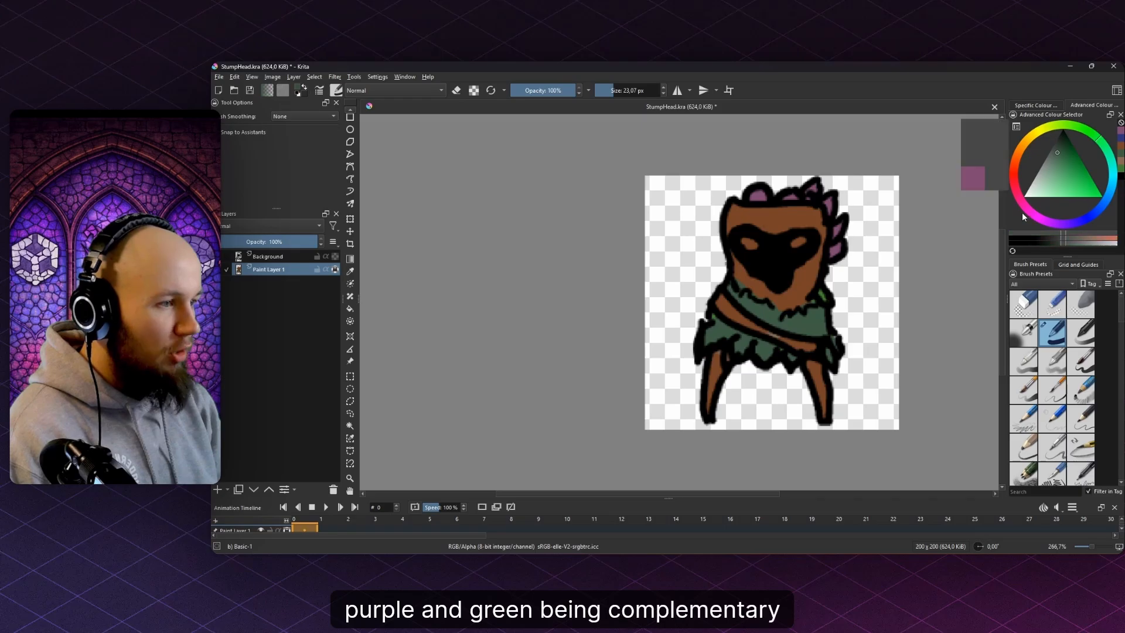
left_click_drag(1024, 212, 1016, 159)
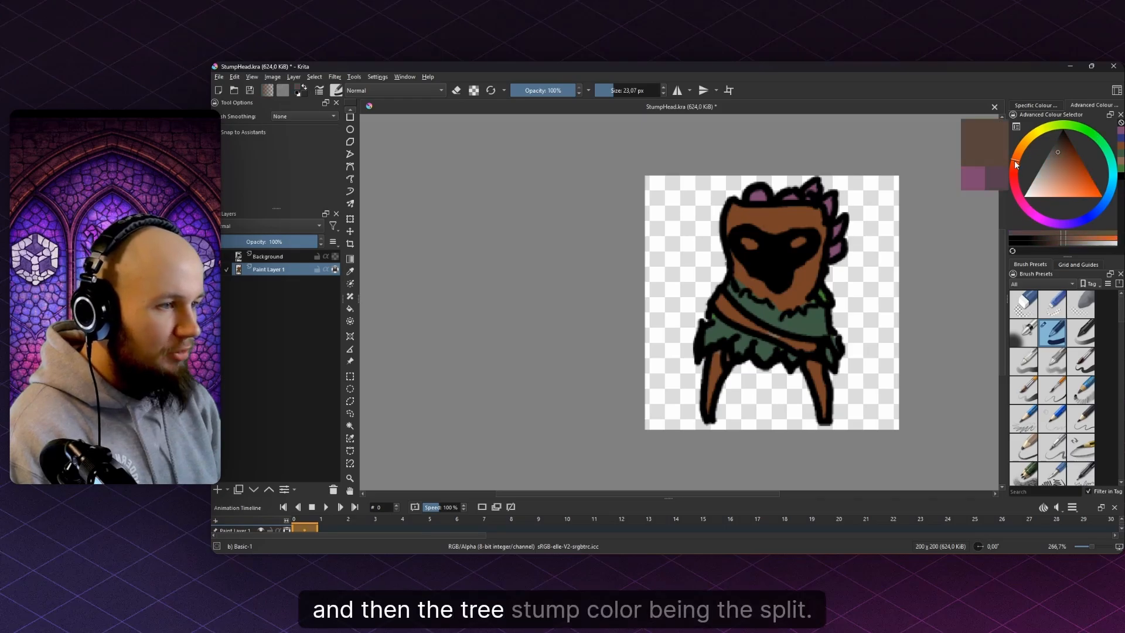
scroll(805, 236, "up", 1)
mouse_move(768, 216)
left_mouse_down()
mouse_move(787, 229)
mouse_move(685, 231)
left_mouse_up()
mouse_move(776, 237)
left_mouse_down()
mouse_move(794, 257)
mouse_move(793, 296)
mouse_move(778, 309)
mouse_move(742, 259)
left_mouse_up()
- Extend the lighter brown along the belt and down the left leg
key("f")
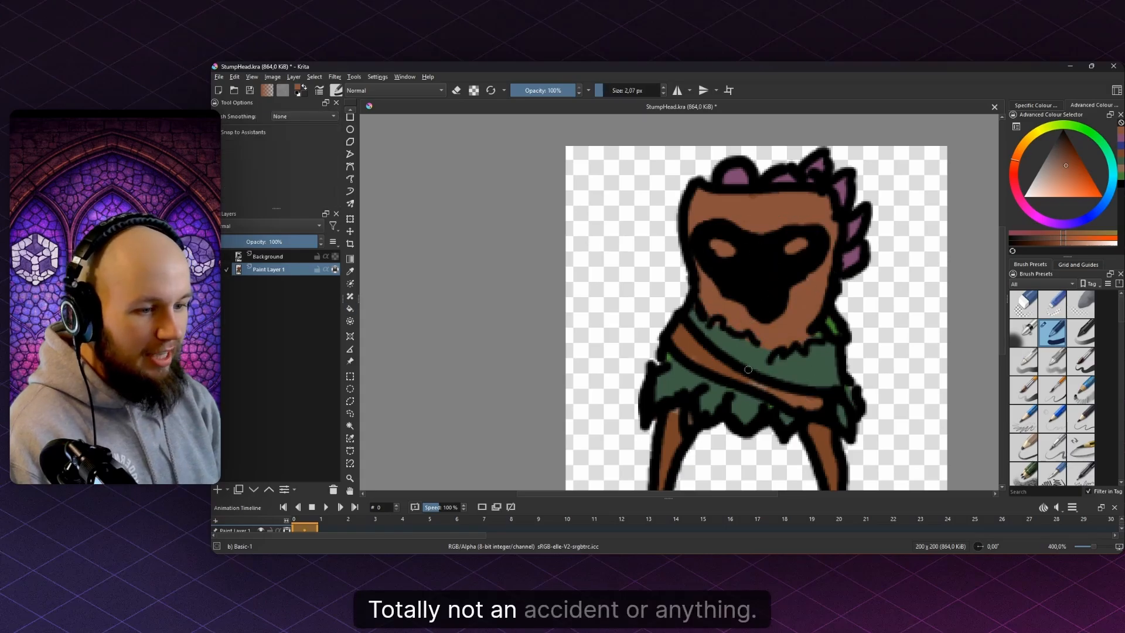
mouse_move(742, 373)
left_mouse_down()
mouse_move(681, 342)
mouse_move(671, 292)
left_mouse_up()
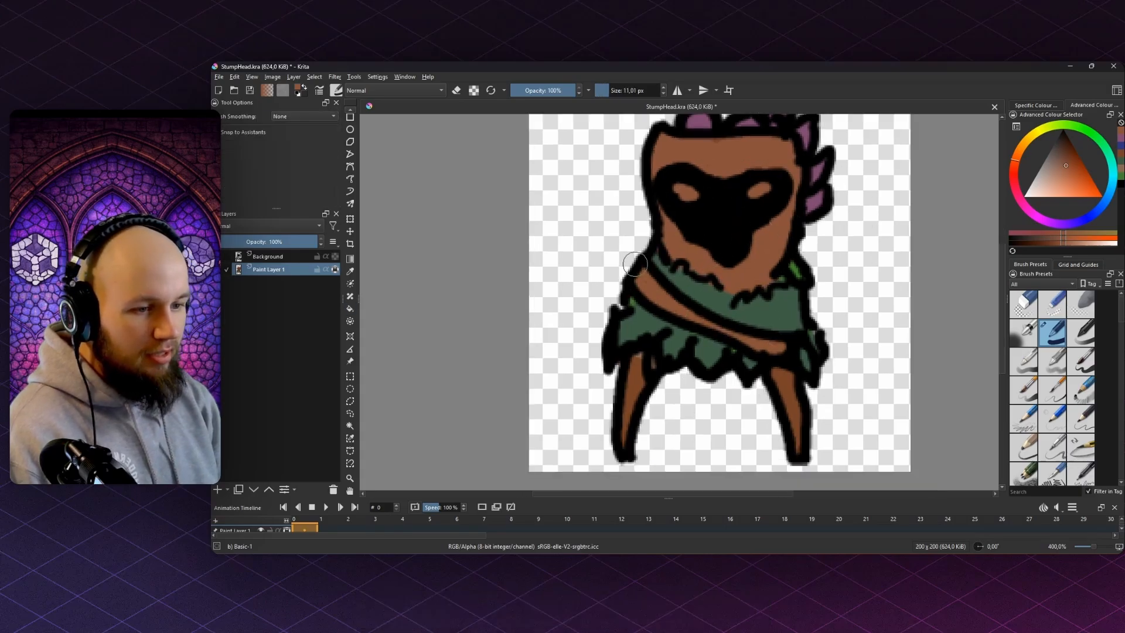
left_click_drag(644, 385, 622, 465)
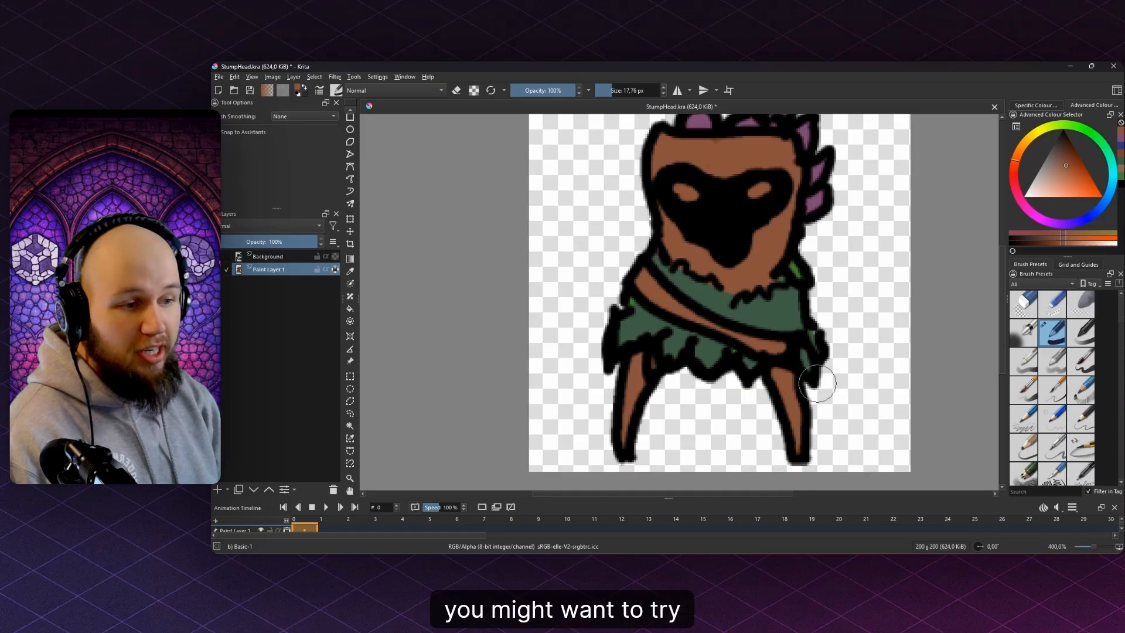
scroll(707, 308, "down", 6)
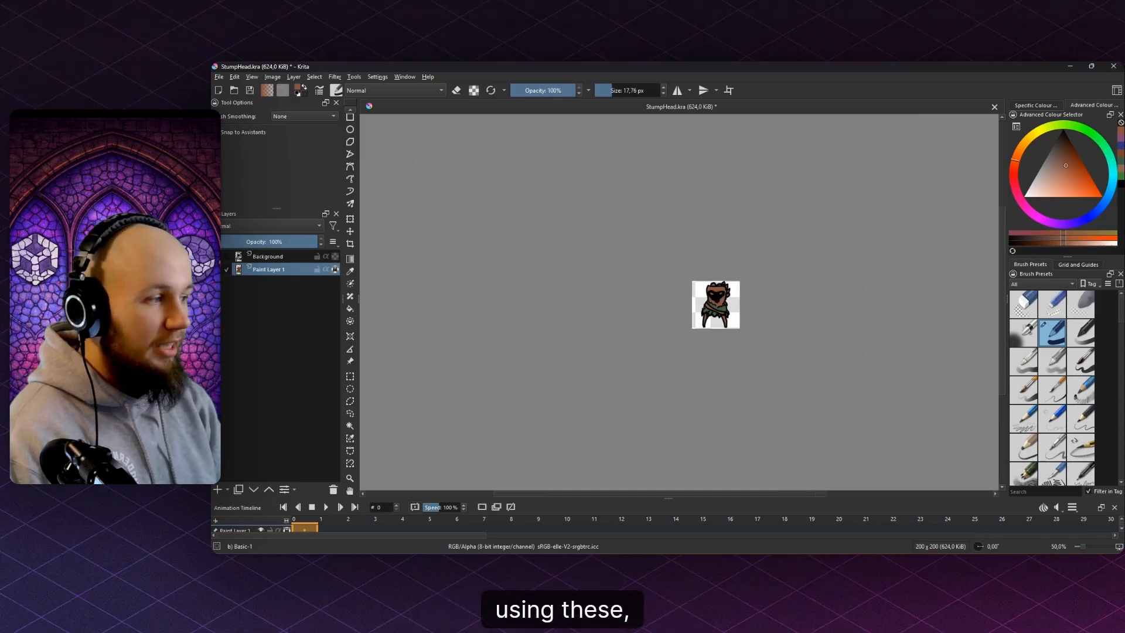
- Bring the Color Theory poster with its harmony wheel diagrams to the front in Chrome
left_click(777, 513)
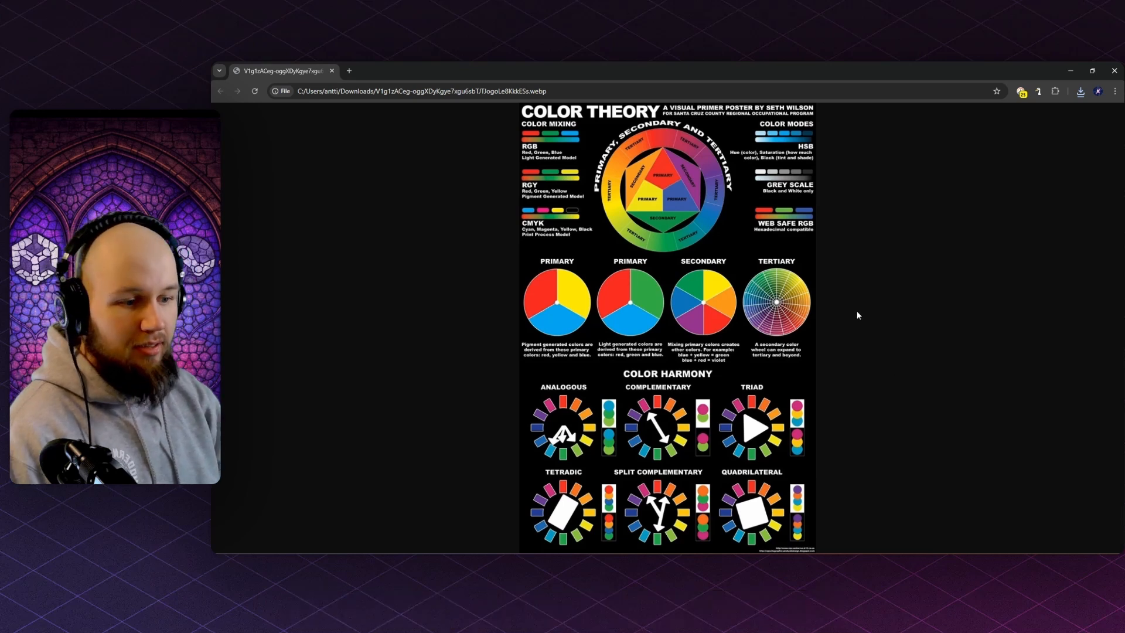
- Close Chrome to return to the stump sprite in Krita
left_click(1115, 70)
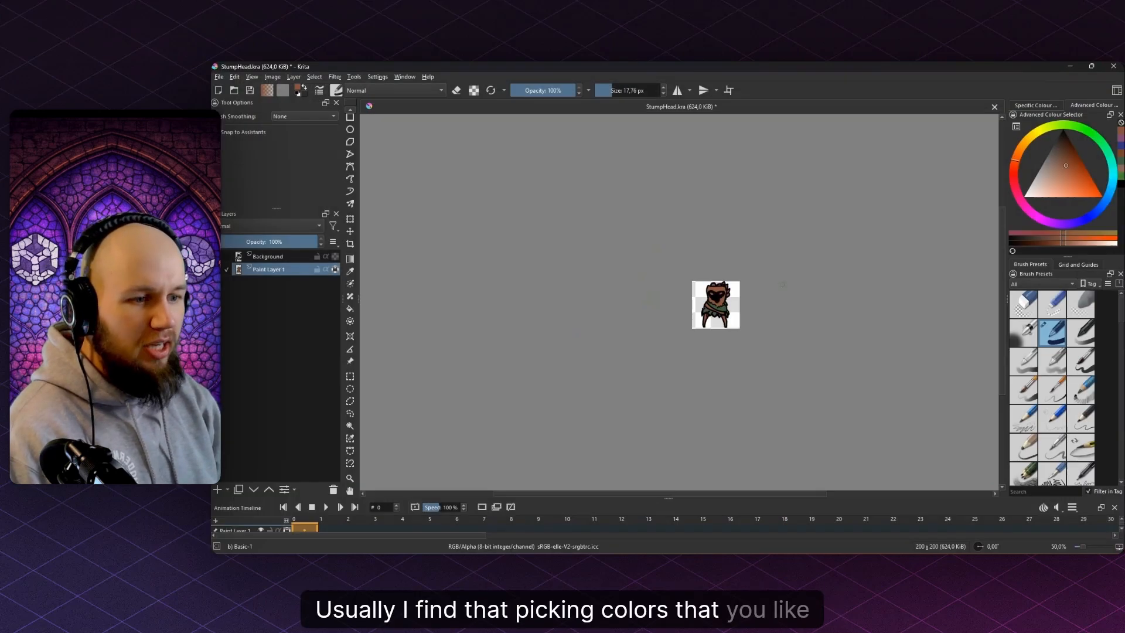
scroll(725, 305, "up", 5)
scroll(715, 327, "down", 2)
scroll(732, 321, "down", 3)
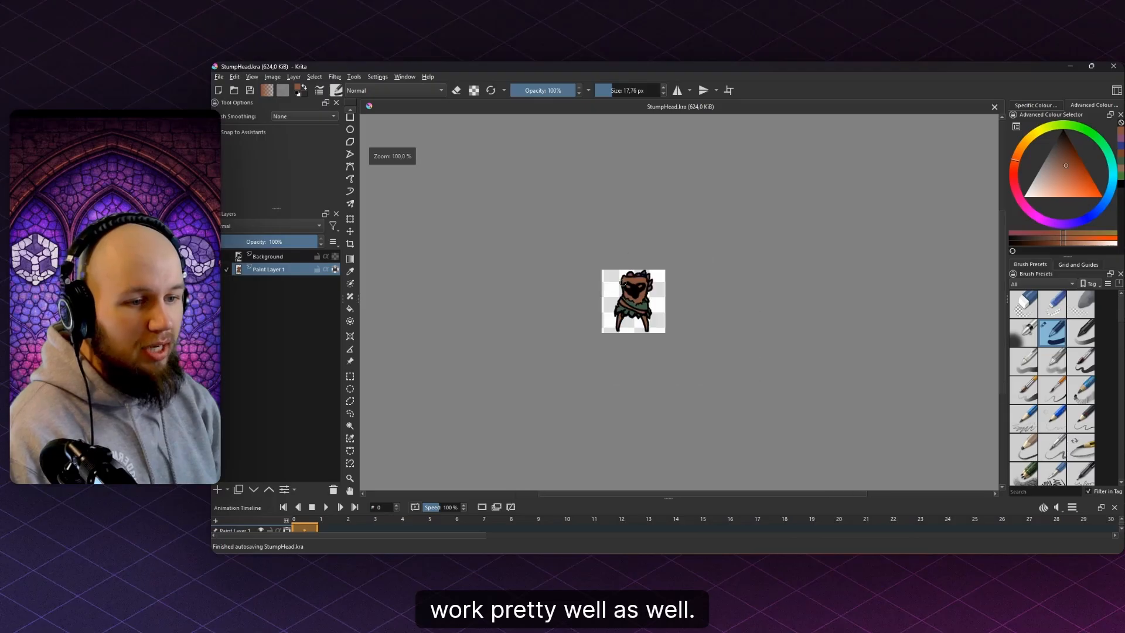
scroll(586, 285, "up", 3)
- Export the sprite over StumpHead.png in Enemies, accepting the default PNG settings
left_click(218, 76)
left_click(235, 181)
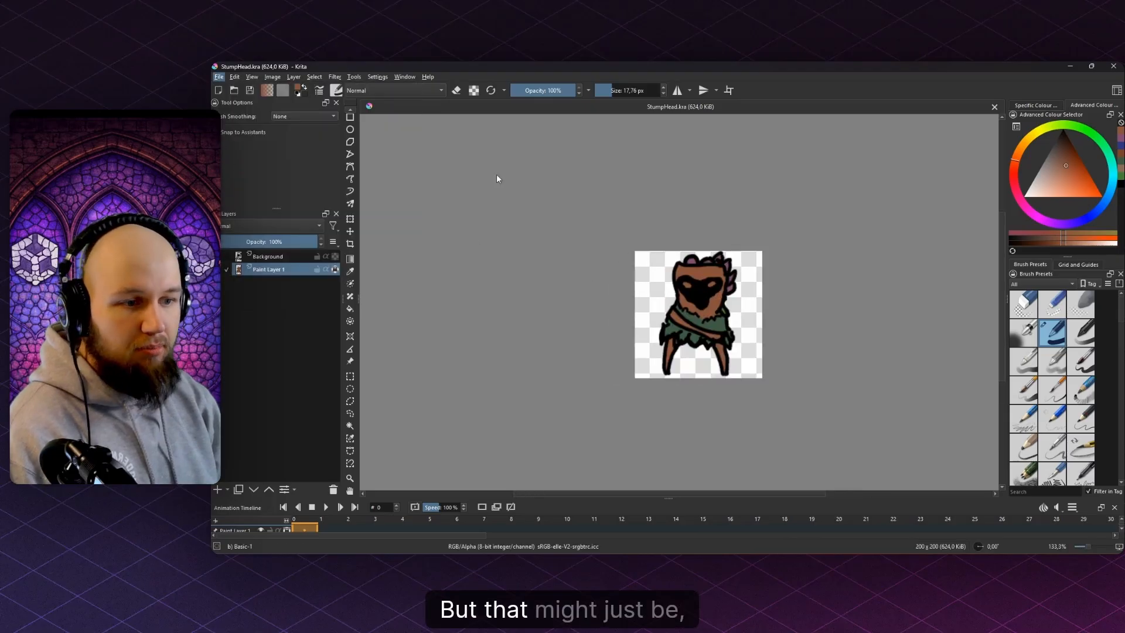
scroll(724, 300, "down", 5)
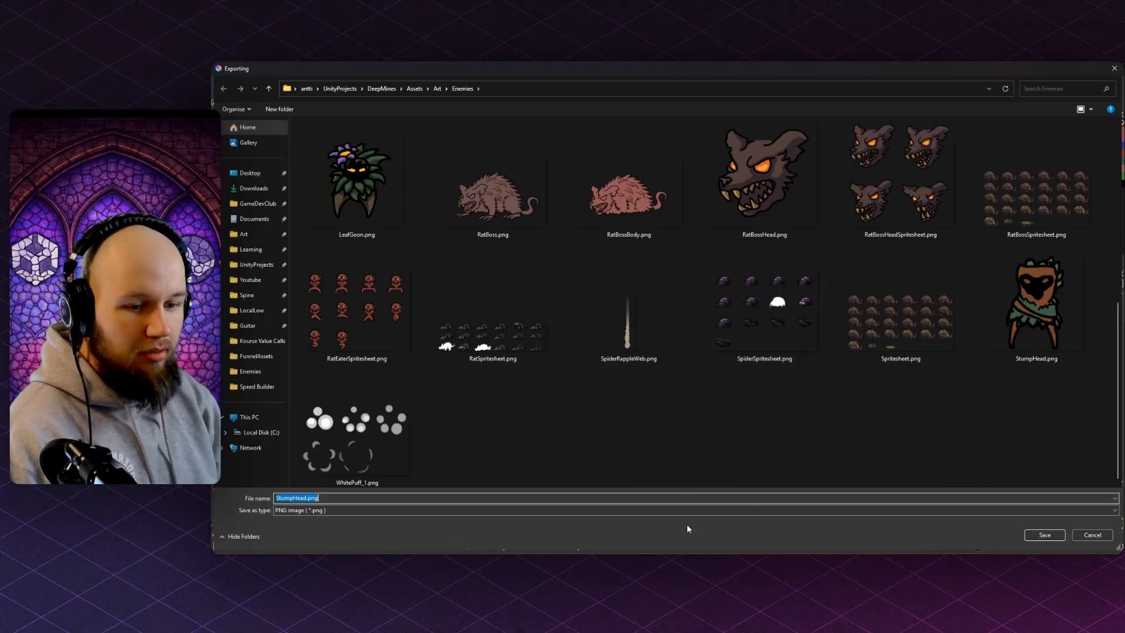
left_click(1045, 534)
left_click(692, 313)
left_click(711, 397)
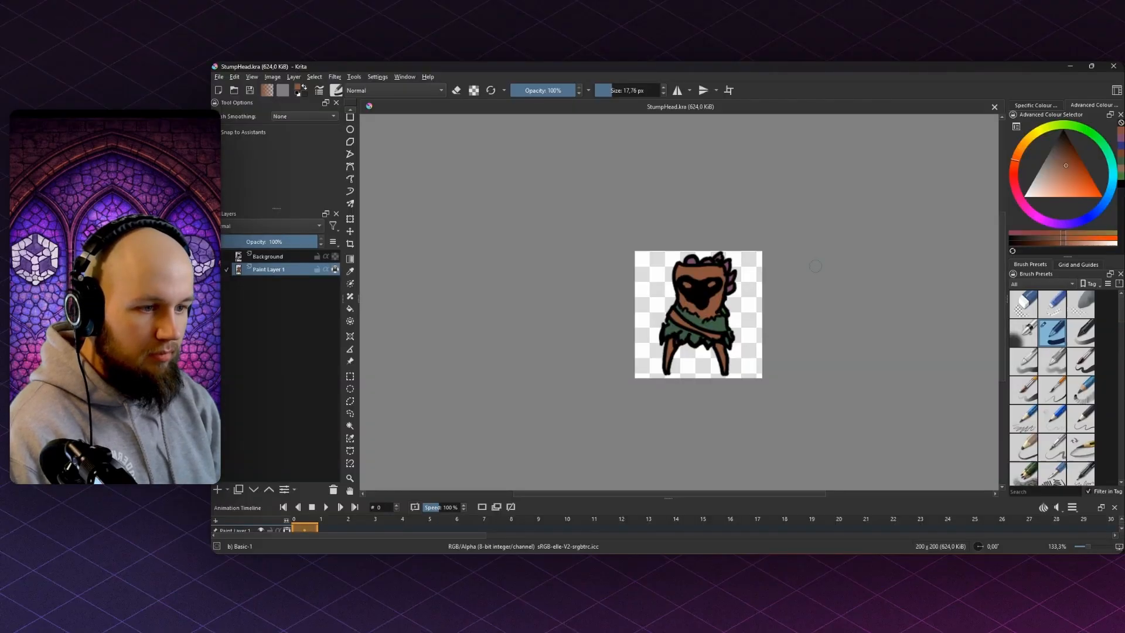
scroll(609, 227, "up", 4)
- Pick brown and dab it over the stump's face
left_click(1074, 164)
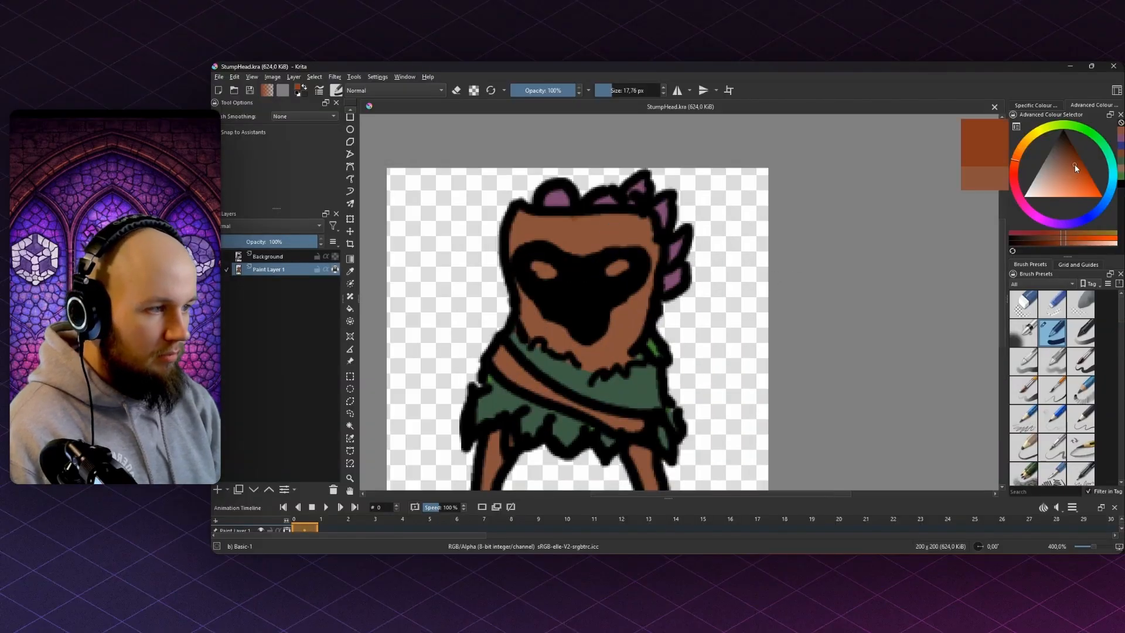
mouse_move(563, 267)
left_mouse_down()
mouse_move(664, 223)
mouse_move(679, 227)
mouse_move(647, 276)
mouse_move(751, 288)
left_mouse_up()
left_click(693, 222)
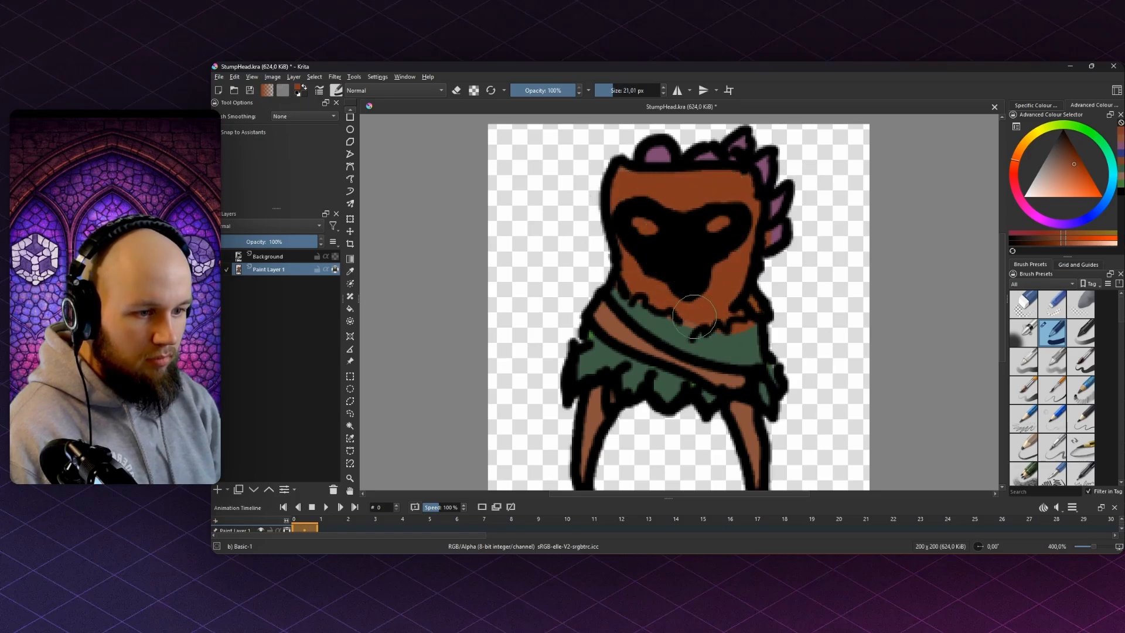
key("f")
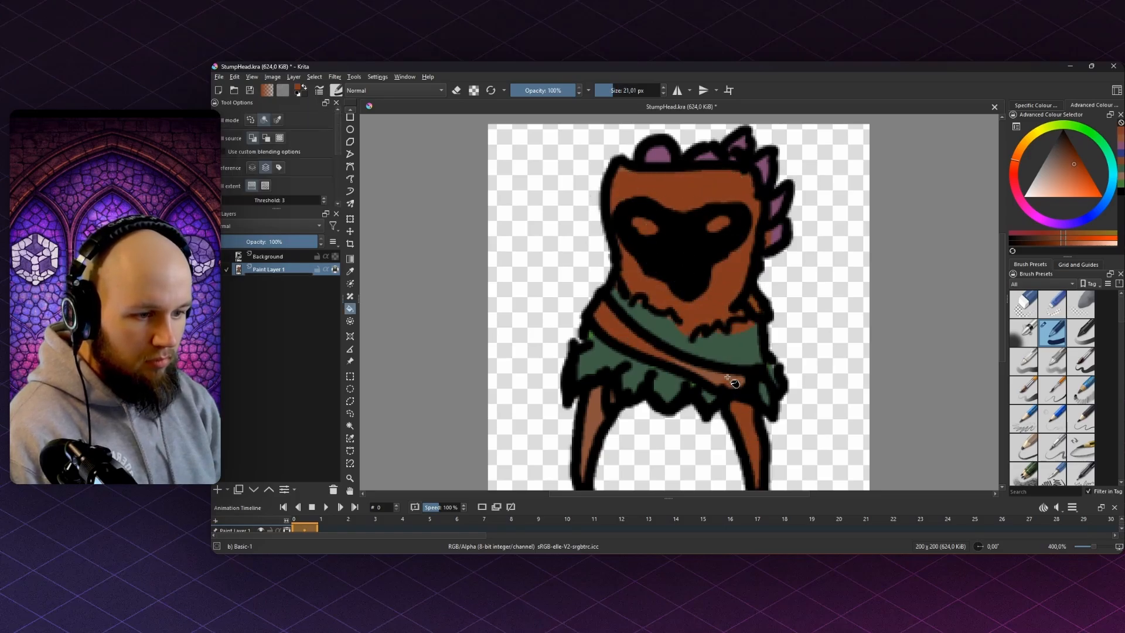
scroll(603, 417, "down", 3)
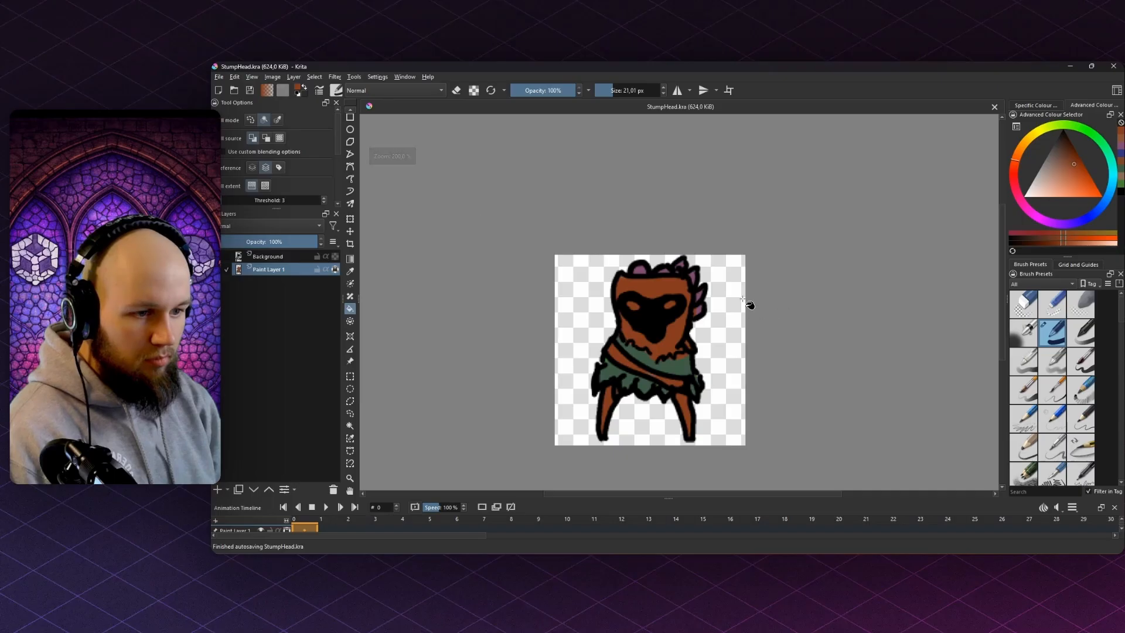
scroll(729, 299, "up", 3)
key("b")
- Choose a magenta-purple shade and paint it onto a leaf on the head
left_click(1028, 209)
left_click(1067, 168)
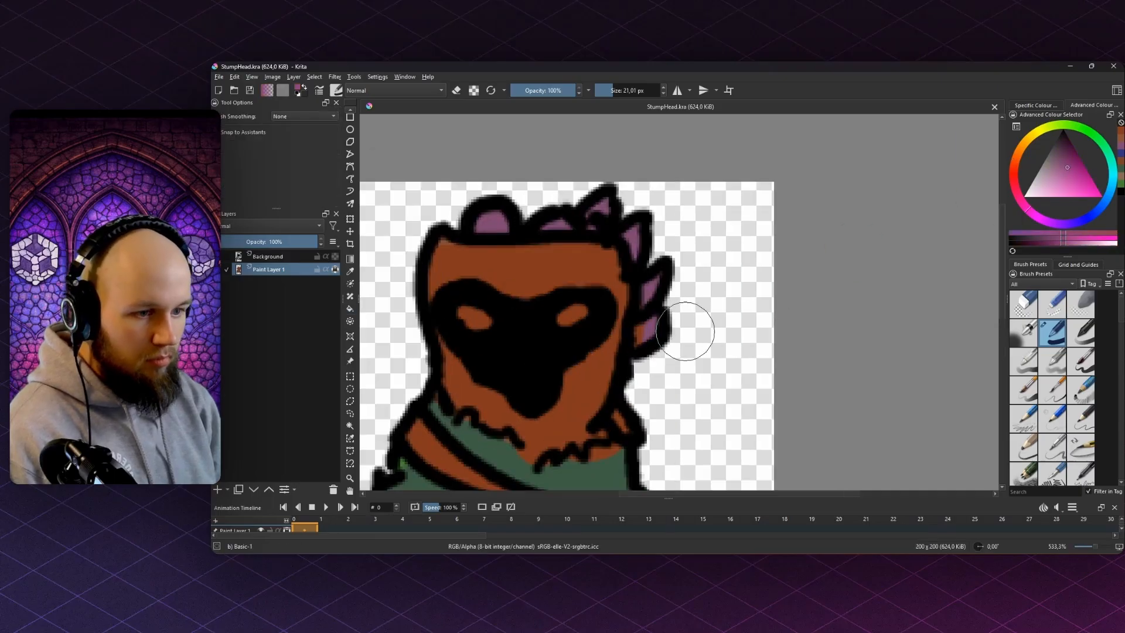
scroll(451, 197, "down", 3)
mouse_move(462, 210)
left_mouse_down()
mouse_move(451, 197)
mouse_move(593, 182)
left_mouse_up()
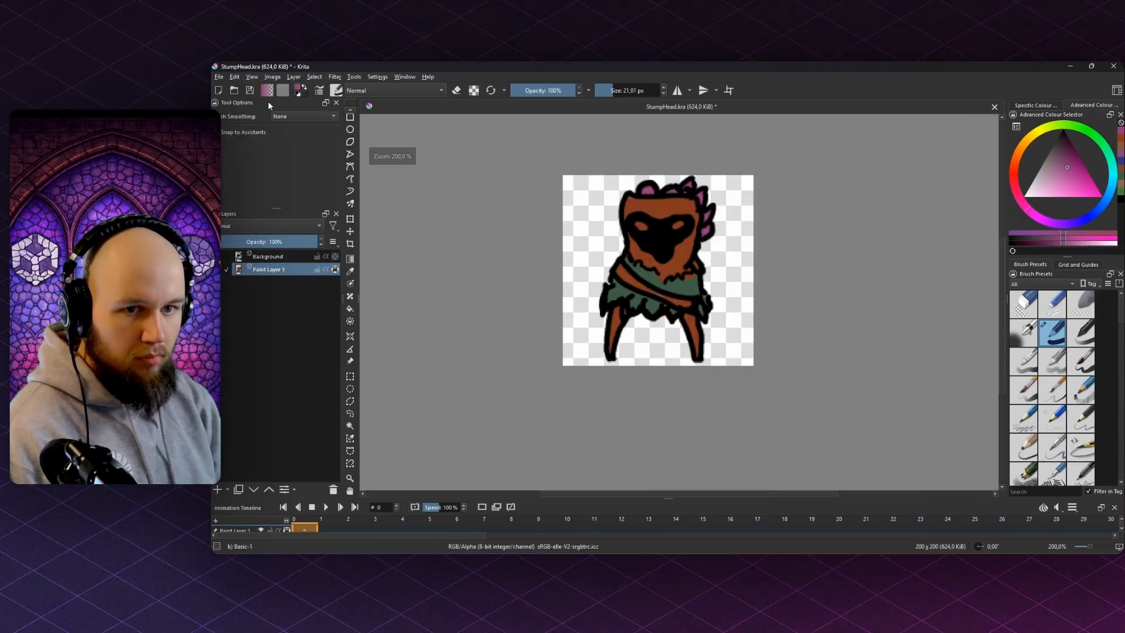
- Export the sprite over StumpHead.png in Enemies, confirming the replacement
left_click(219, 77)
left_click(241, 174)
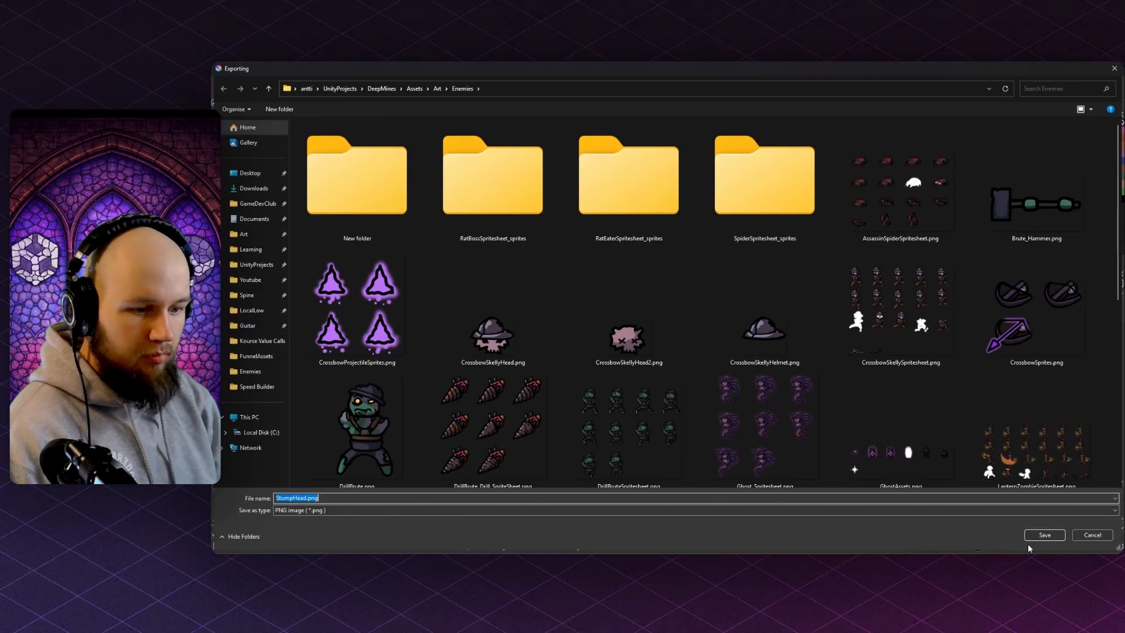
left_click(1036, 535)
left_click(690, 312)
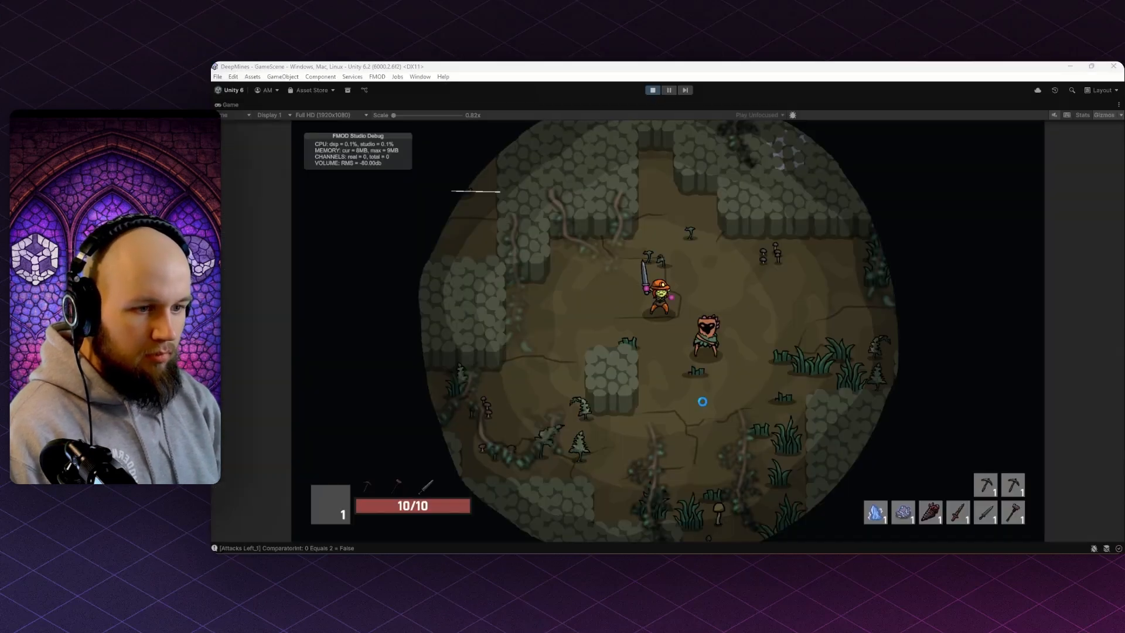
- Move and attack around the updated stump enemy, then stop the game and return to Krita
key("d")
left_click(782, 389)
key("w")
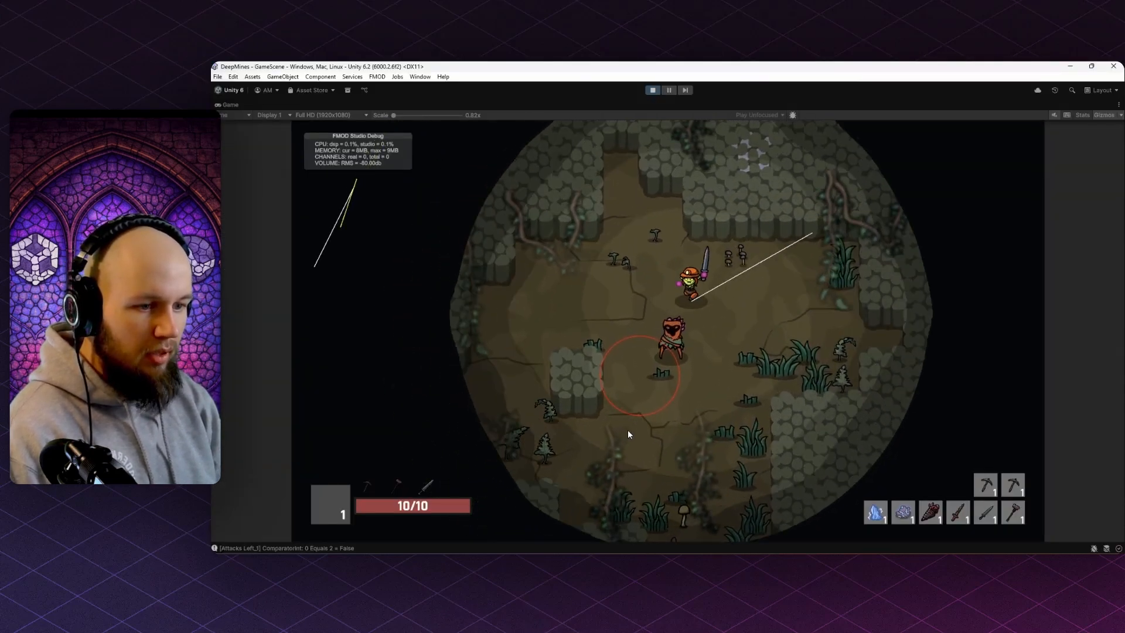
key("s")
key("w")
key("a")
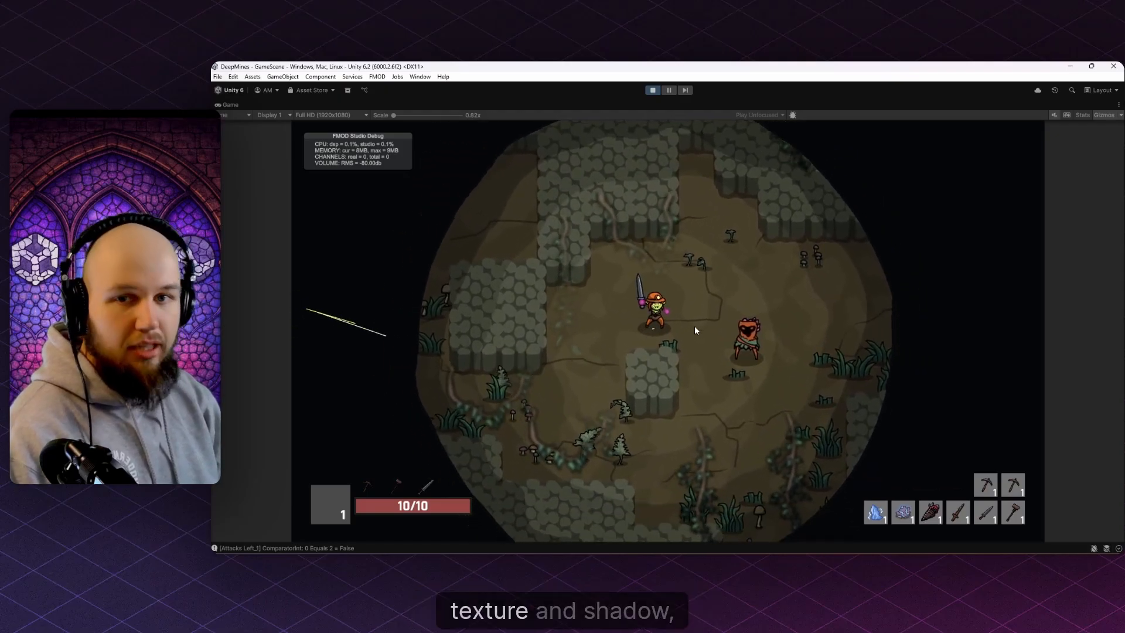
key("d")
key("w")
key("s")
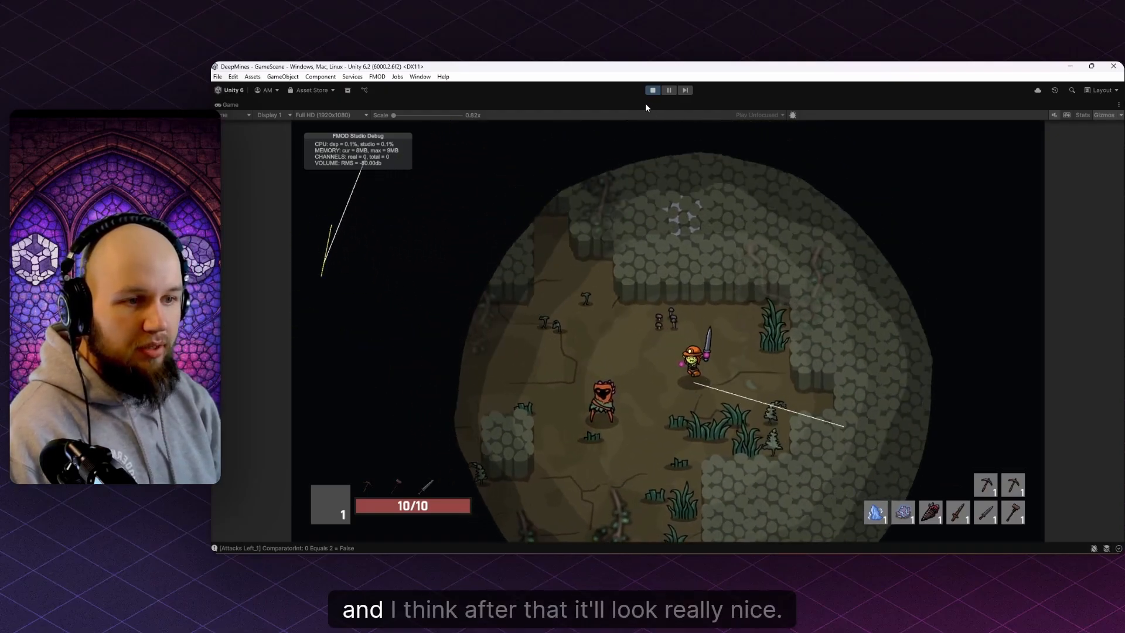
left_click(652, 91)
key("alt+Tab")
- Hide Paint Layer 1 and fade the Background line art to 68% opacity
left_click_drag(663, 278, 703, 317)
scroll(703, 317, "up", 1)
left_click(216, 270)
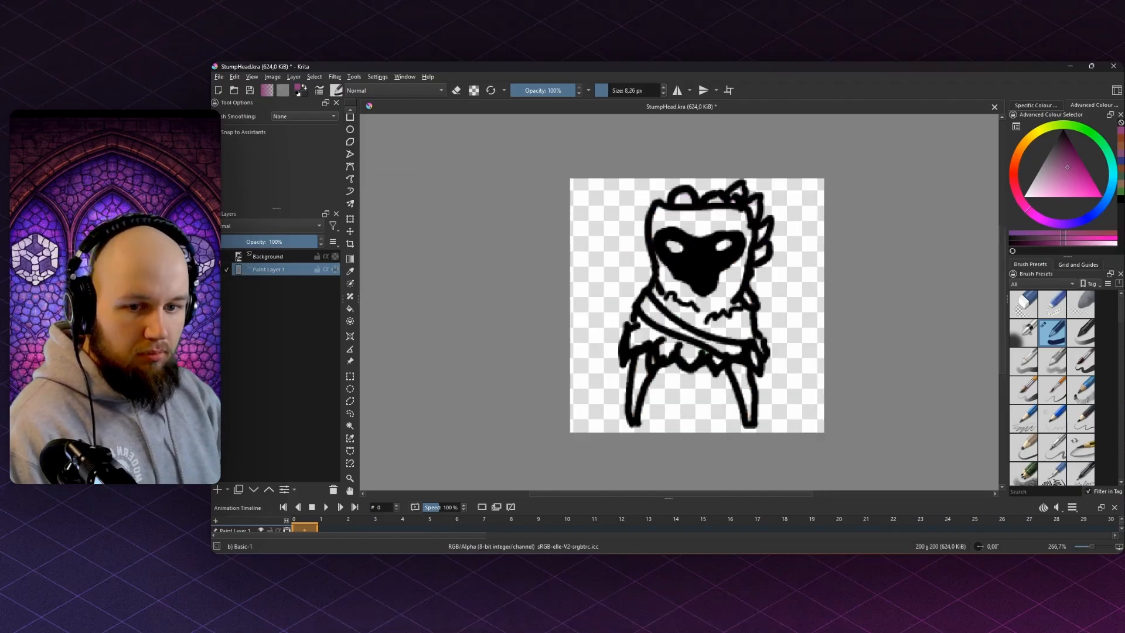
left_click(273, 258)
scroll(663, 212, "up", 3)
key("bracketleft")
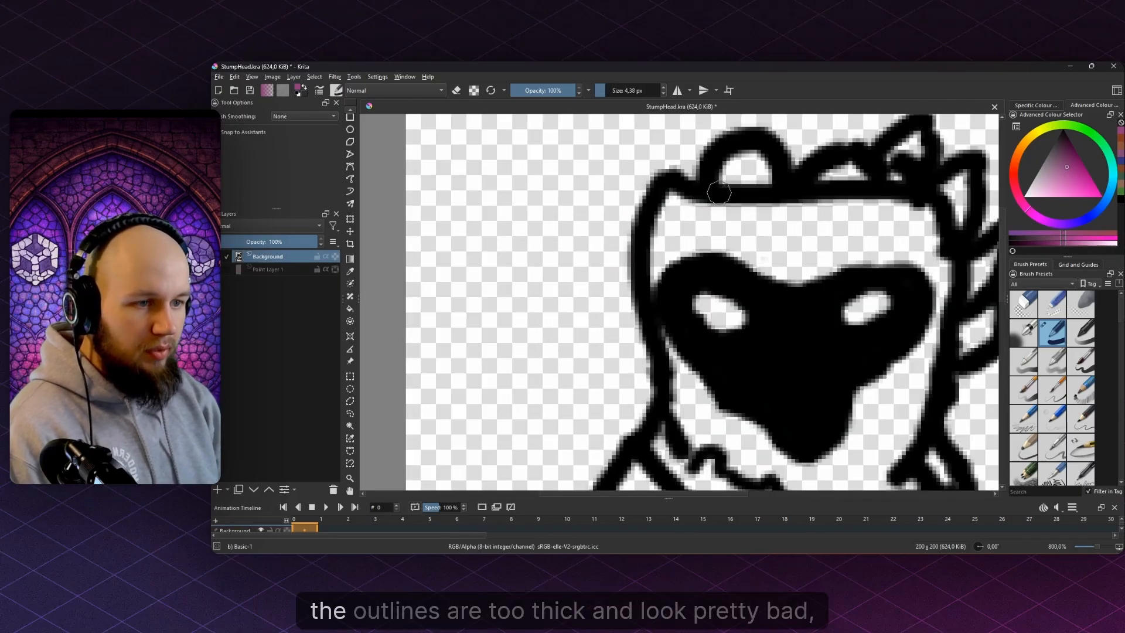
scroll(754, 193, "down", 5)
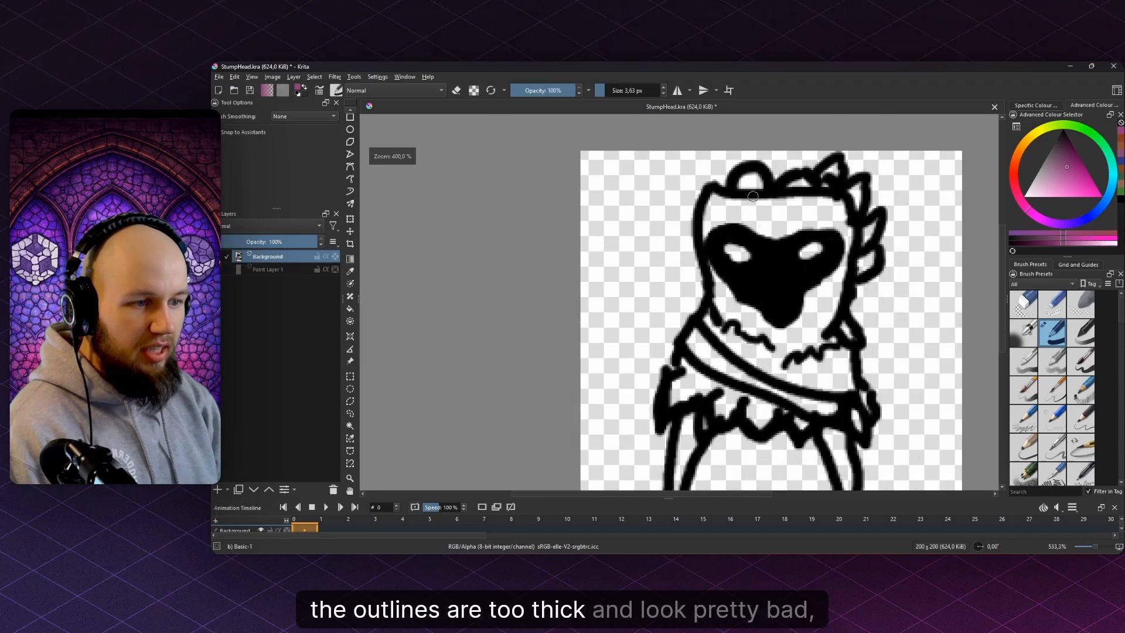
left_click(285, 241)
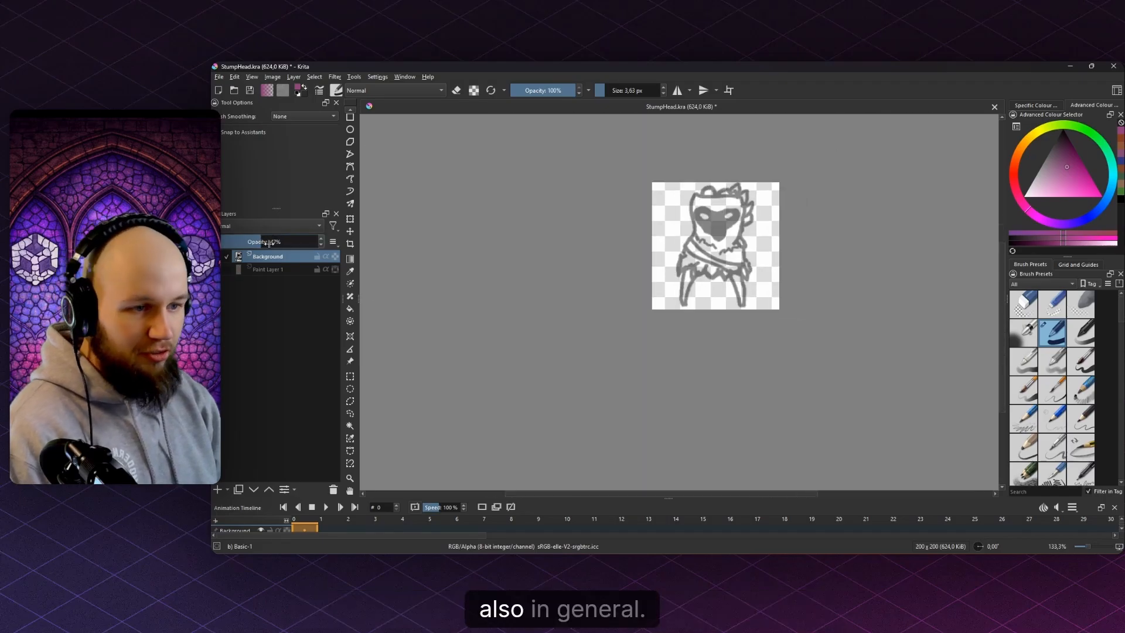
- Add a new Paint Layer 2 with black colour and a brush of about 3.26 px
key("Insert")
scroll(802, 195, "up", 2)
key("d")
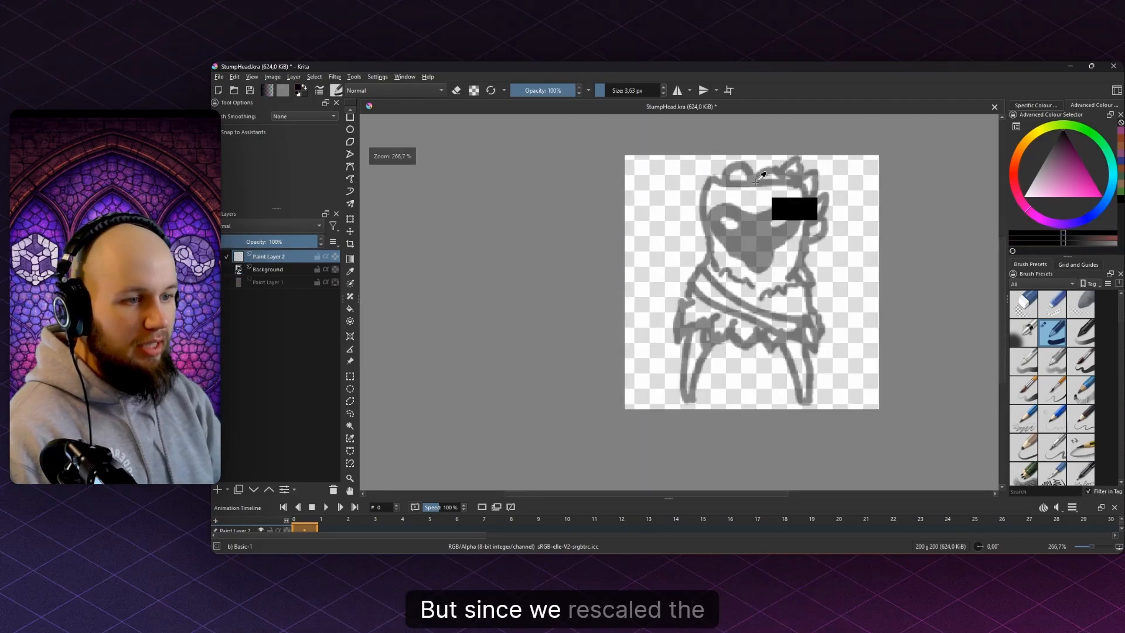
scroll(769, 205, "up", 3)
key("[")
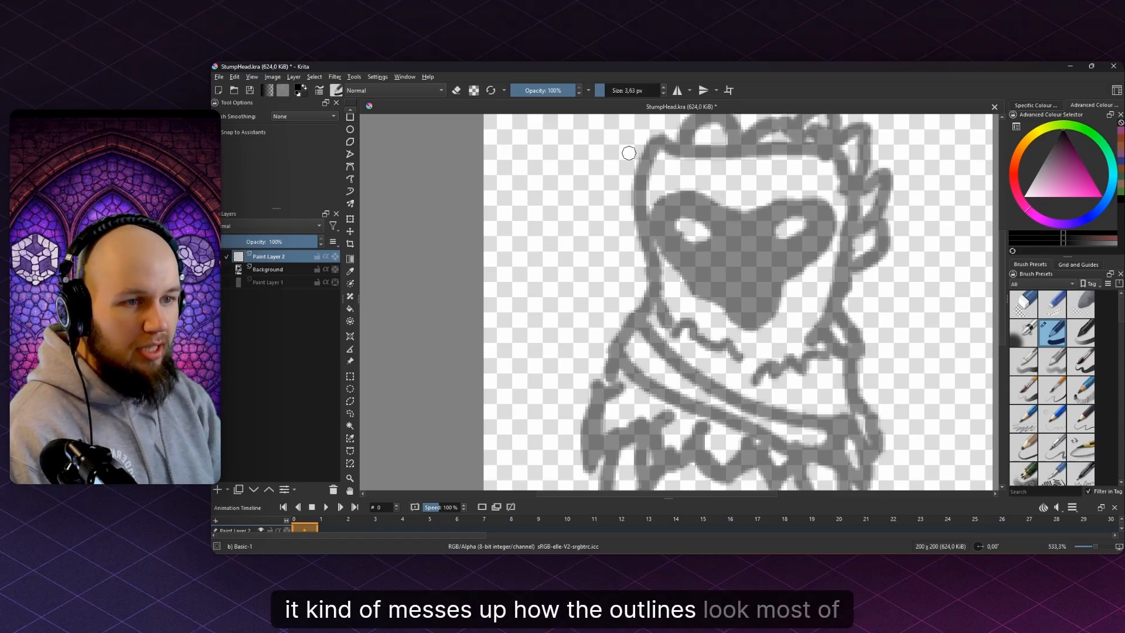
scroll(627, 151, "down", 4)
scroll(594, 245, "up", 6)
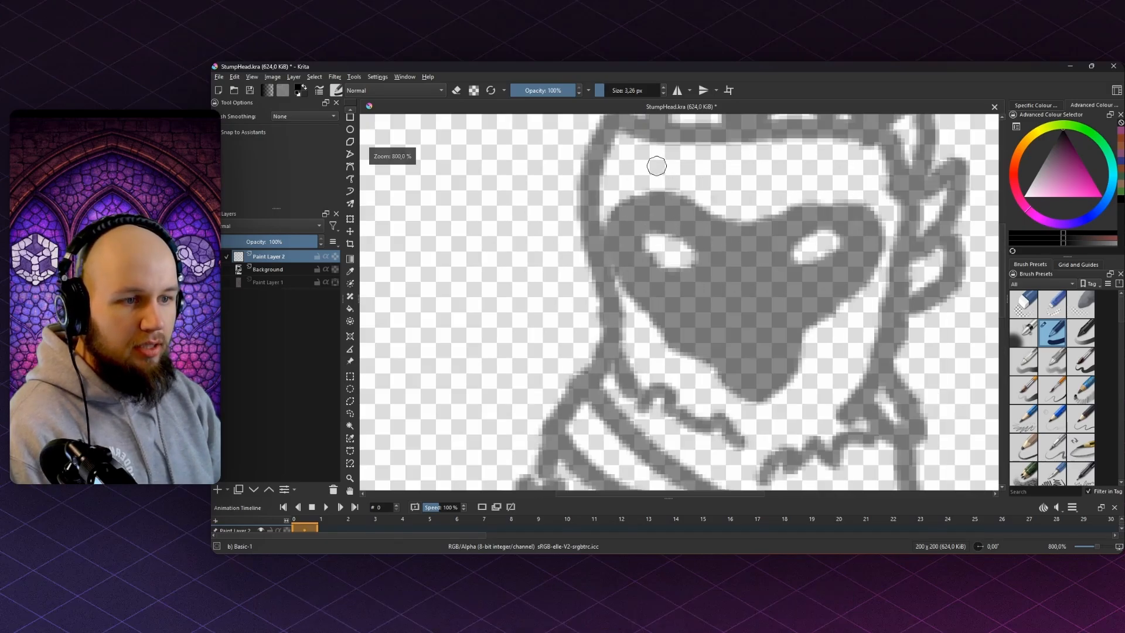
key("[")
scroll(594, 245, "down", 4)
scroll(598, 291, "up", 4)
- Trace the curved band's lower edge and close its outline at the right end
scroll(586, 281, "down", 2)
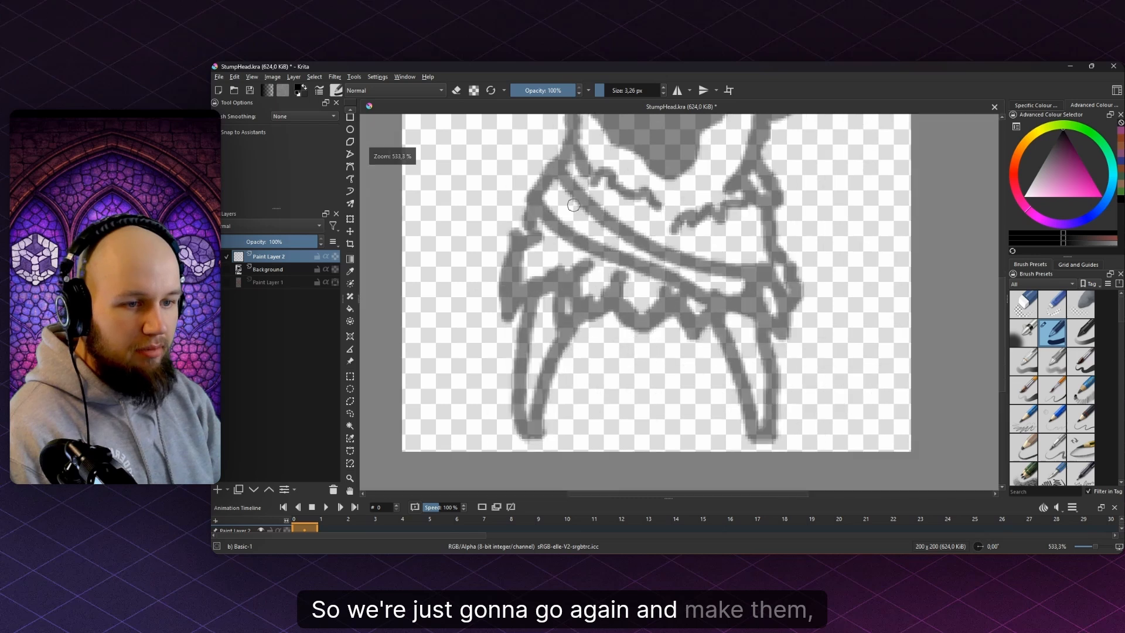
scroll(562, 202, "up", 2)
scroll(563, 202, "down", 4)
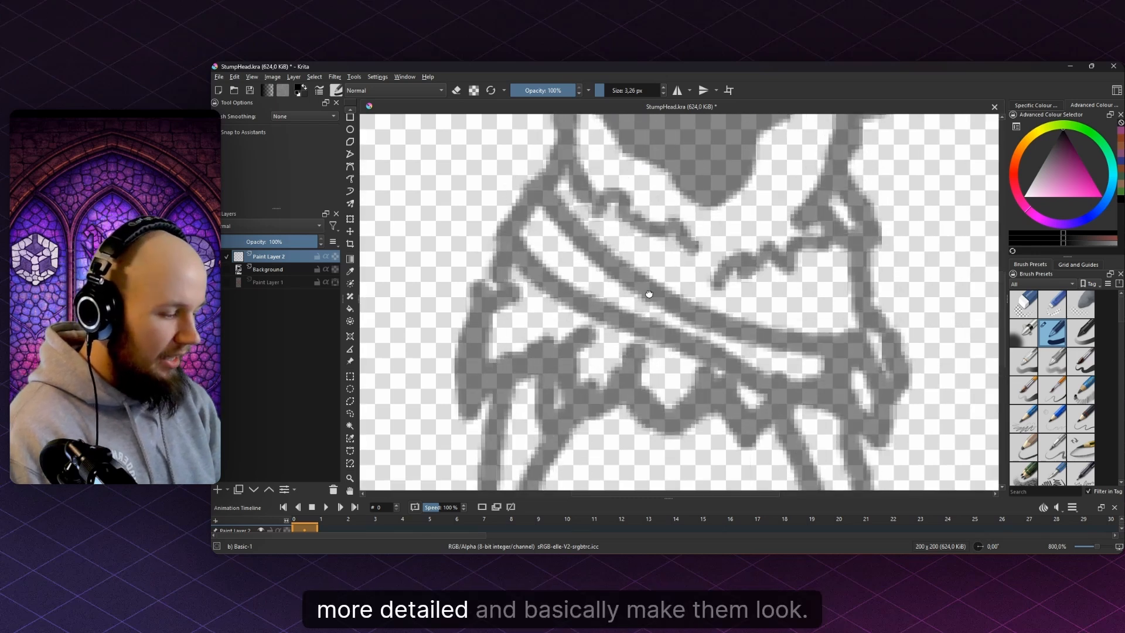
scroll(651, 261, "up", 4)
scroll(652, 261, "down", 4)
scroll(519, 241, "up", 4)
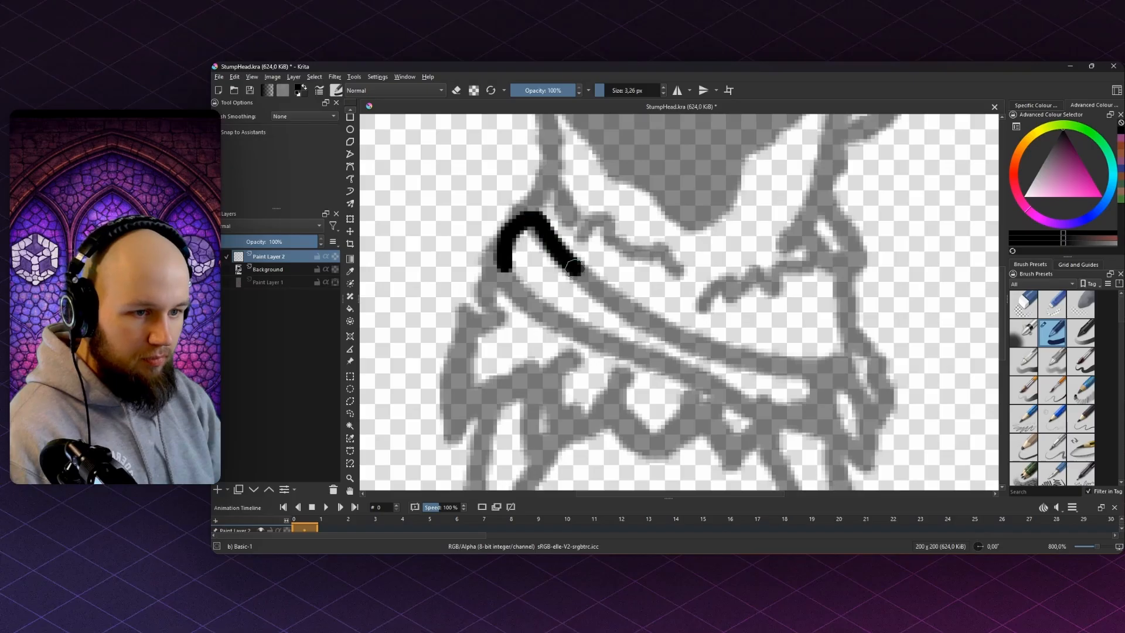
left_click_drag(533, 311, 571, 194)
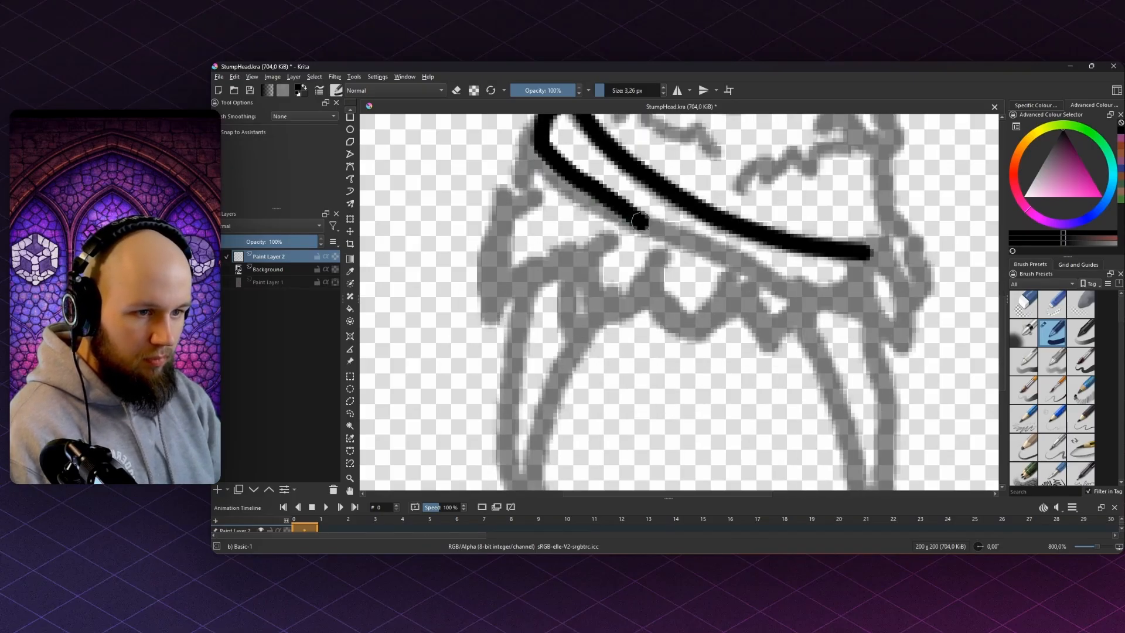
key("ctrl+z")
left_click_drag(614, 205, 655, 235)
key("ctrl+z")
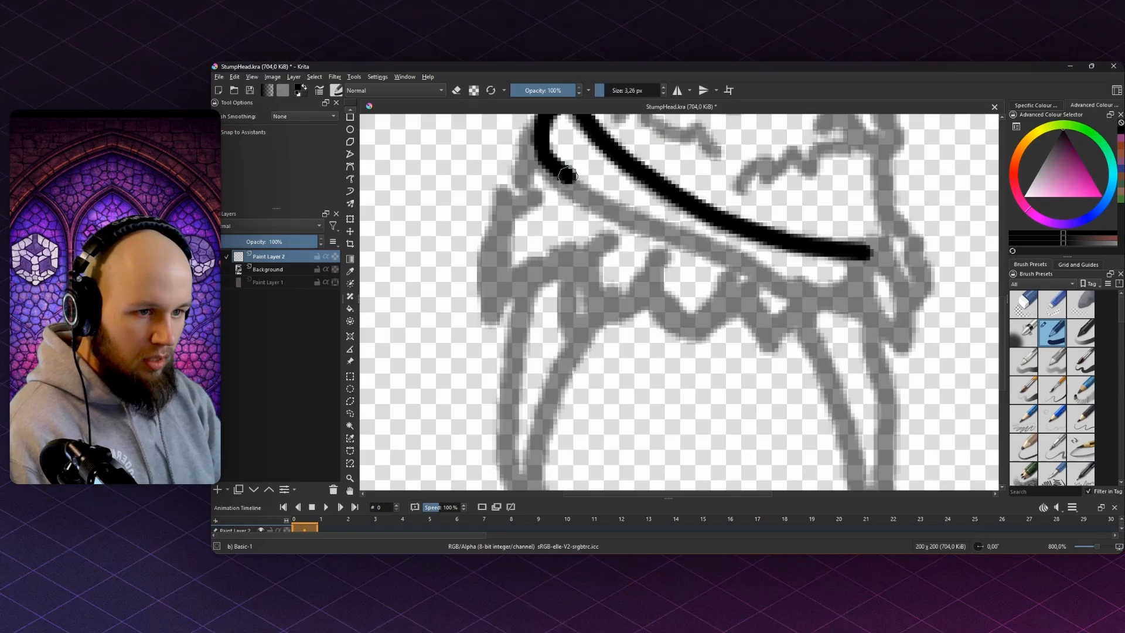
left_click_drag(567, 175, 630, 216)
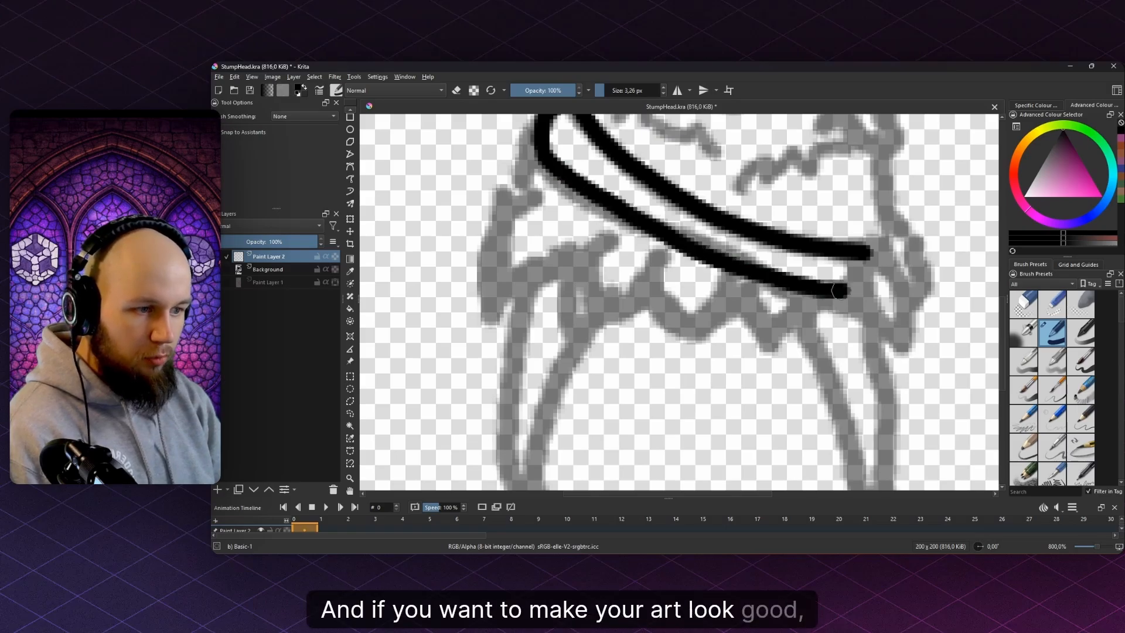
mouse_move(837, 291)
left_mouse_down()
mouse_move(864, 286)
mouse_move(867, 254)
mouse_move(879, 315)
left_mouse_up()
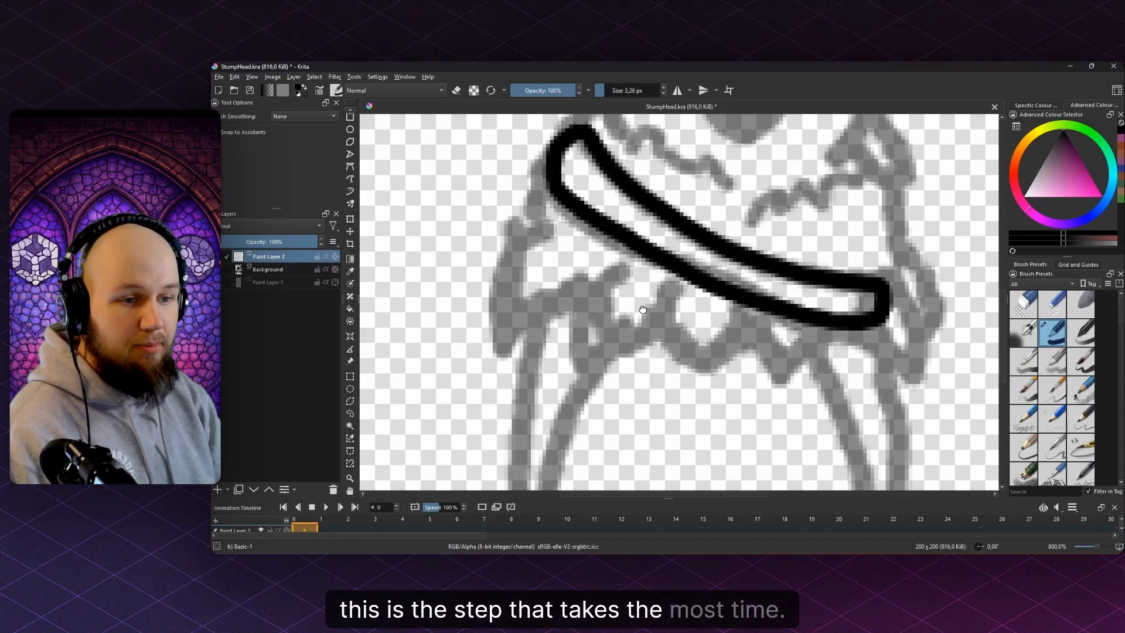
- Try a left outline down from the band's end, then undo those strokes
scroll(653, 194, "up", 1)
mouse_move(560, 192)
left_mouse_down()
mouse_move(653, 195)
mouse_move(602, 268)
mouse_move(587, 393)
left_mouse_up()
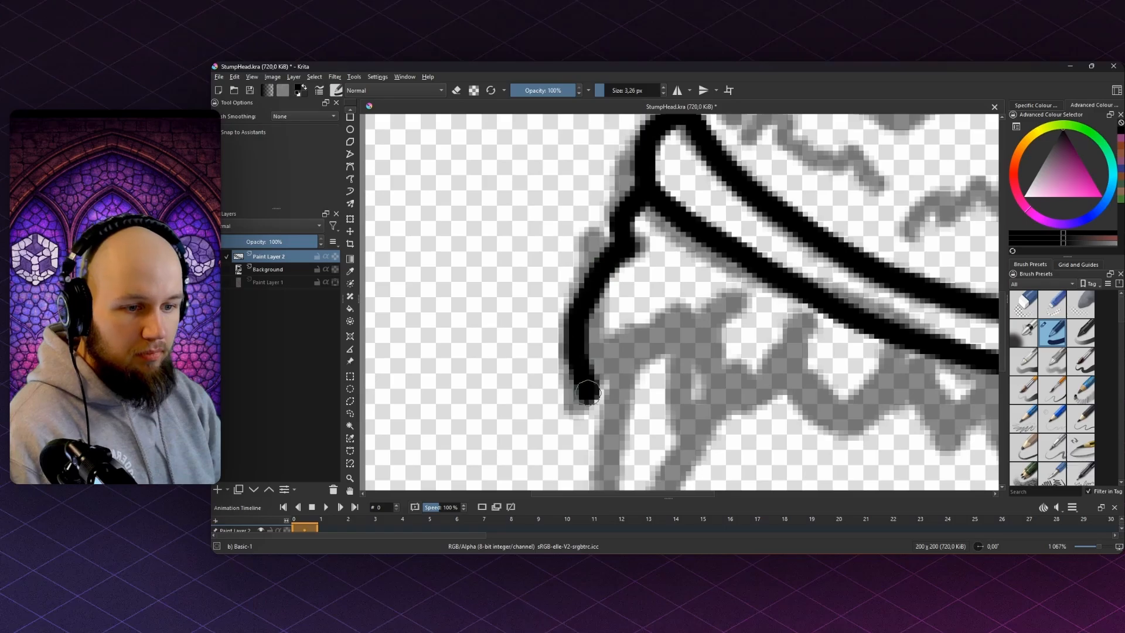
mouse_move(628, 359)
left_mouse_down()
mouse_move(655, 334)
mouse_move(727, 298)
left_mouse_up()
mouse_move(728, 297)
left_mouse_down()
mouse_move(648, 184)
mouse_move(615, 221)
mouse_move(625, 316)
mouse_move(684, 280)
left_mouse_up()
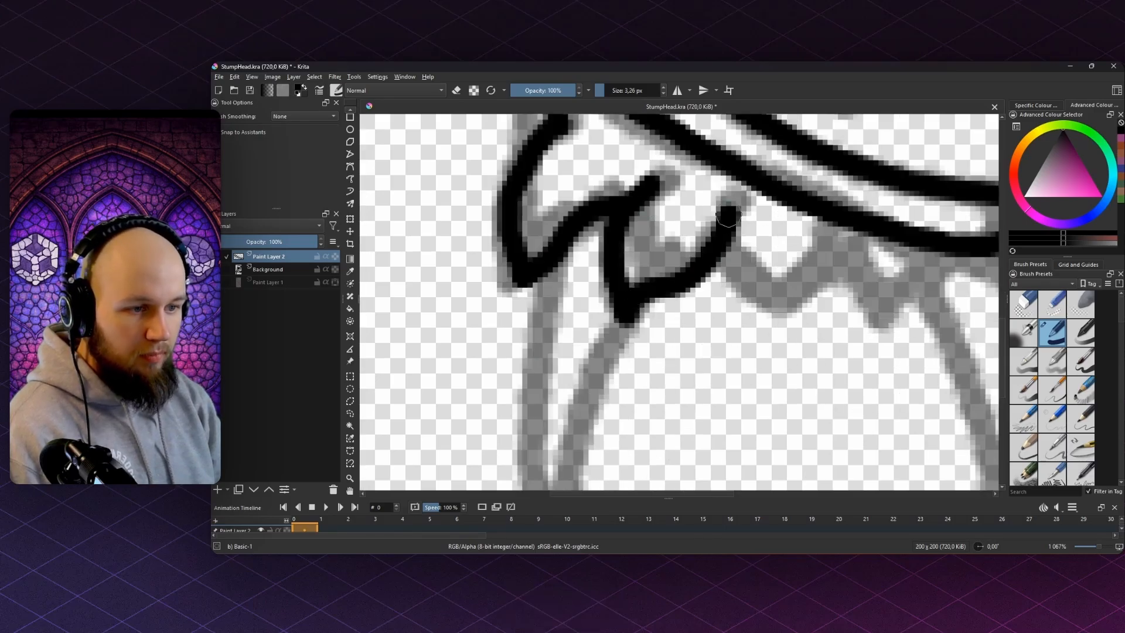
left_click_drag(729, 216, 730, 207)
scroll(702, 249, "down", 3)
scroll(660, 222, "up", 3)
key("ctrl+z")
mouse_move(661, 222)
left_mouse_down()
mouse_move(661, 255)
mouse_move(612, 265)
left_mouse_up()
key("ctrl+z")
scroll(661, 259, "down", 6)
scroll(662, 259, "up", 4)
scroll(615, 245, "up", 4)
scroll(605, 238, "down", 2)
key("e")
key("ctrl+z")
key("ctrl+z")
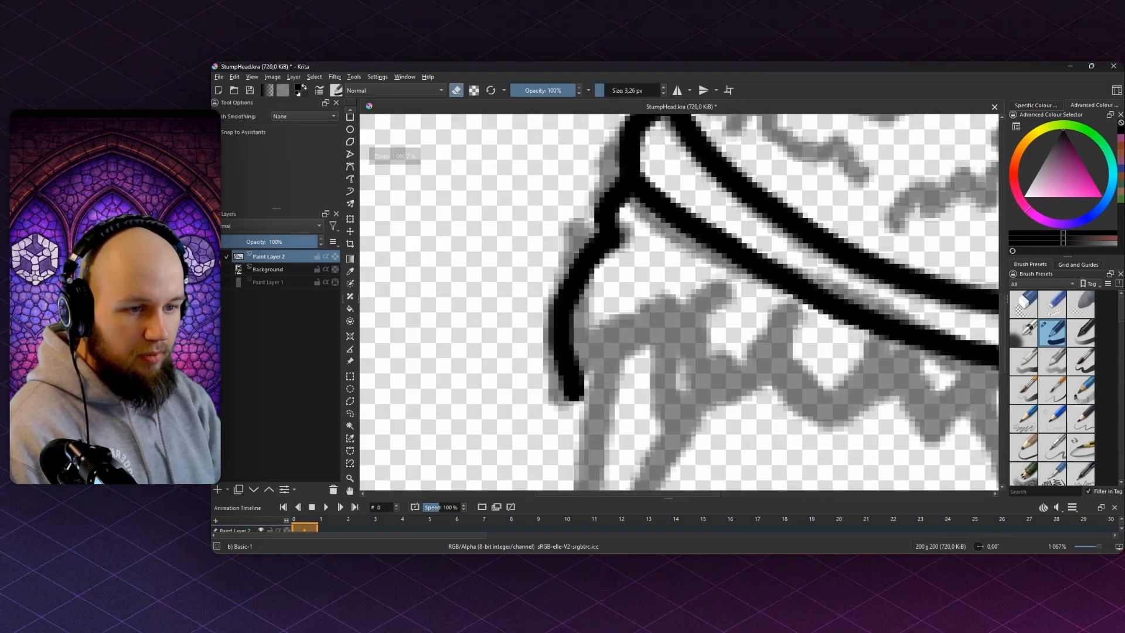
key("ctrl+z")
key("e")
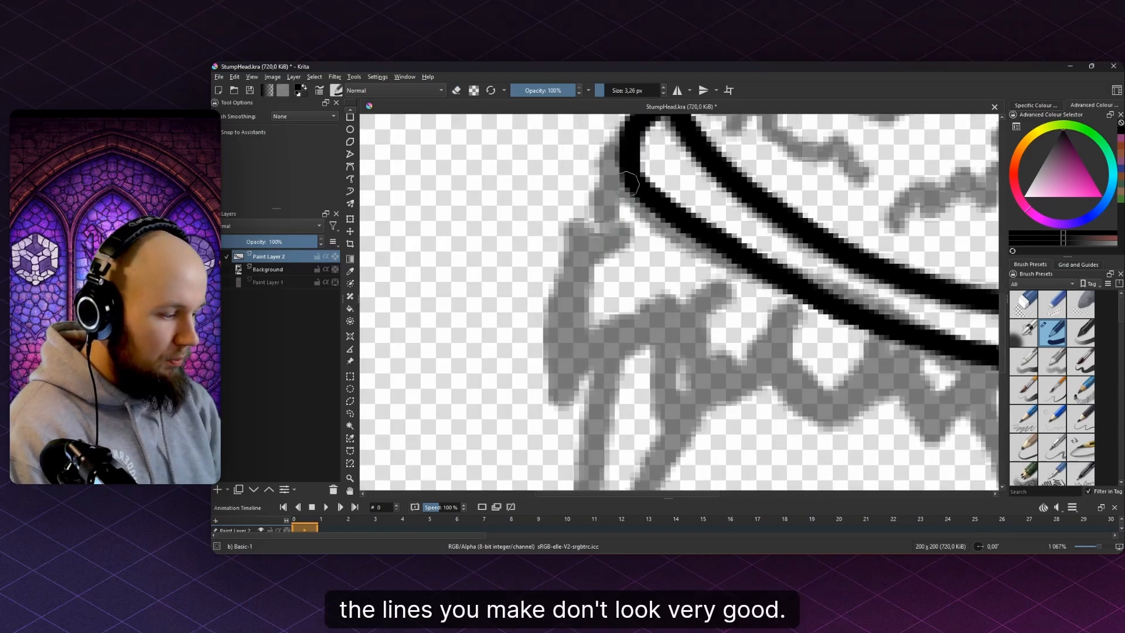
- Redraw the left side outline and the zigzag fur edge below the band
mouse_move(623, 174)
left_mouse_down()
mouse_move(563, 221)
mouse_move(552, 243)
mouse_move(596, 251)
mouse_move(574, 285)
left_mouse_up()
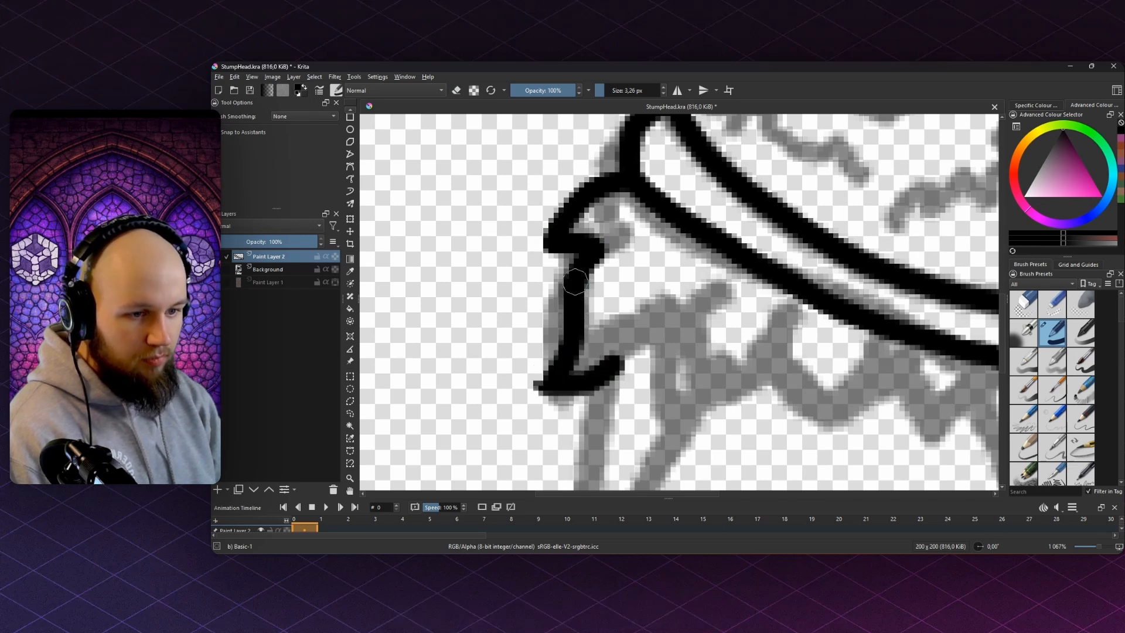
left_click_drag(670, 295, 605, 210)
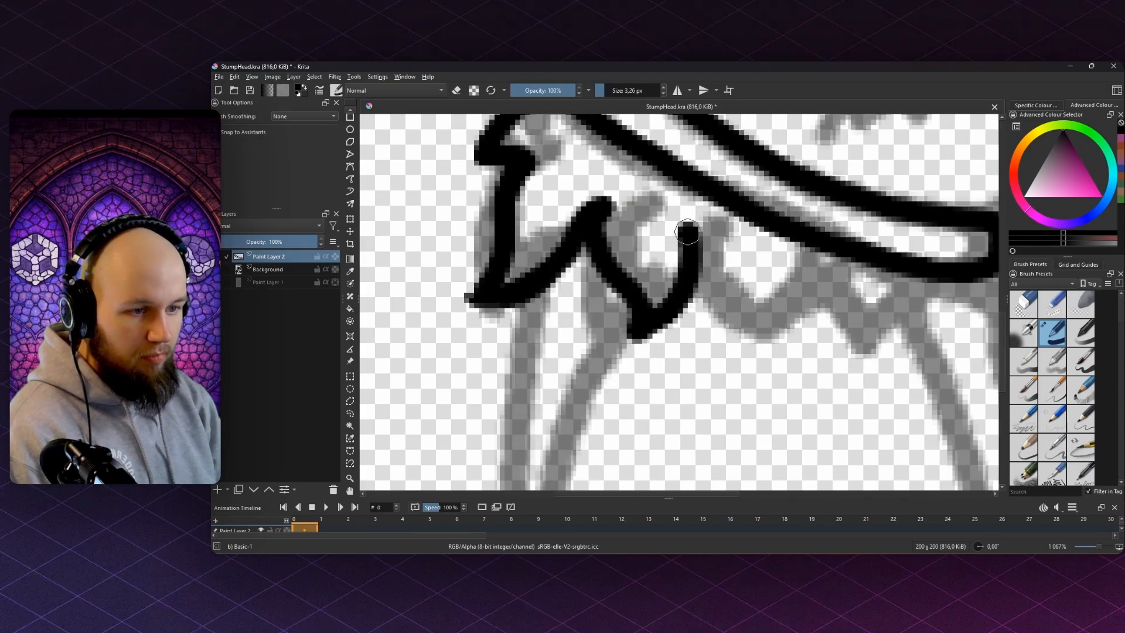
left_click_drag(691, 253, 568, 257)
left_click_drag(571, 282, 595, 314)
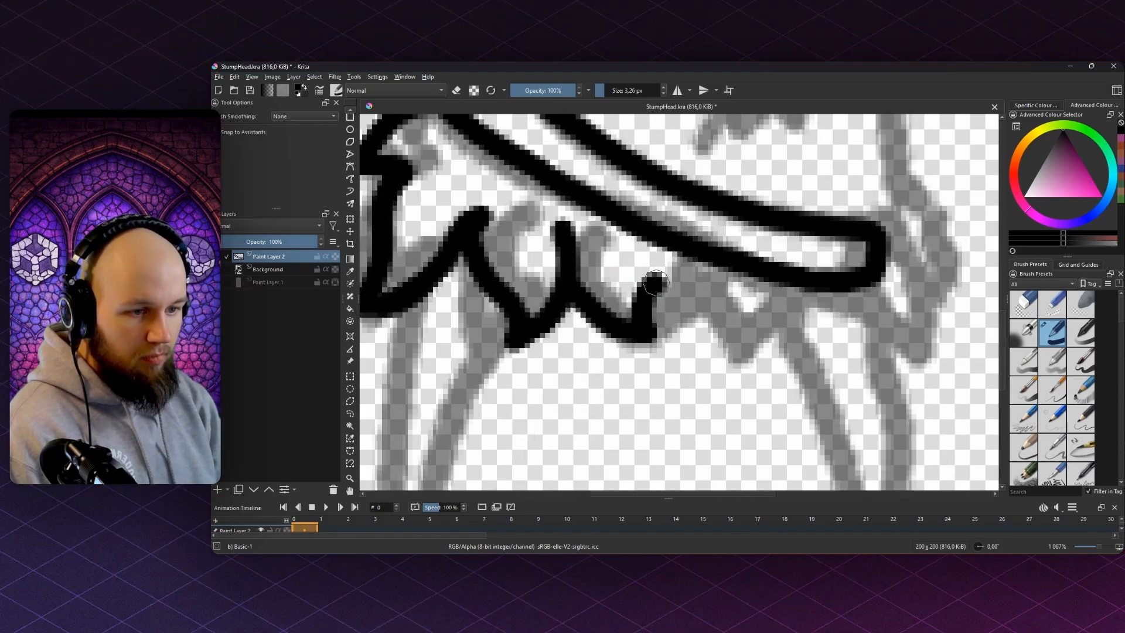
mouse_move(655, 283)
left_mouse_down()
mouse_move(684, 309)
mouse_move(691, 360)
mouse_move(722, 353)
mouse_move(761, 313)
mouse_move(805, 351)
left_mouse_up()
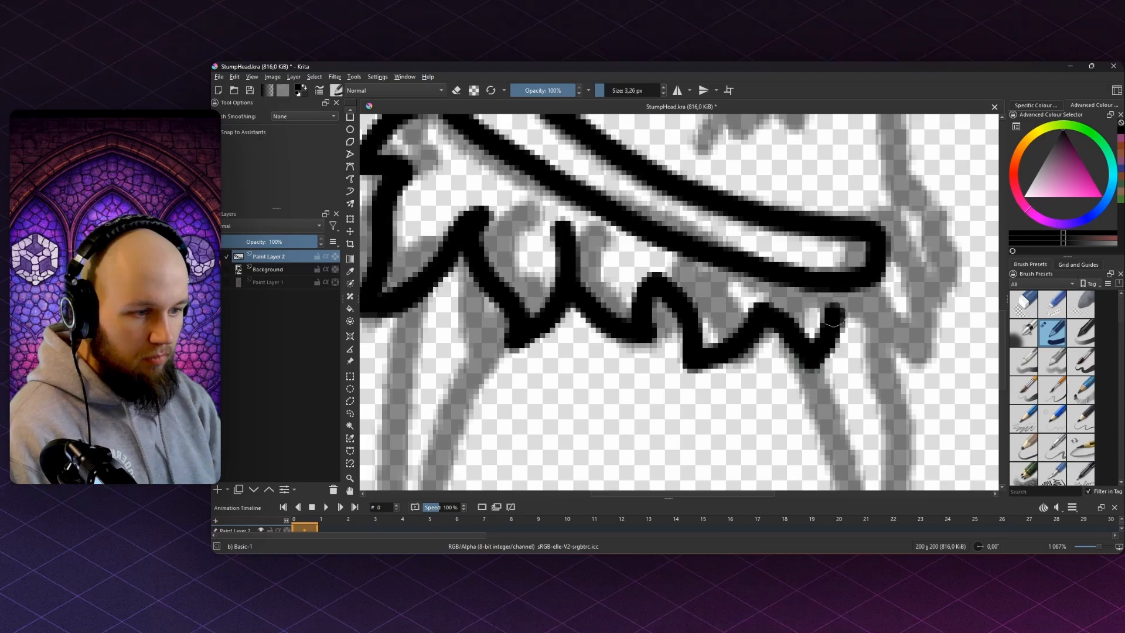
mouse_move(900, 337)
left_mouse_down()
mouse_move(896, 284)
mouse_move(880, 272)
mouse_move(808, 305)
mouse_move(766, 279)
mouse_move(569, 309)
mouse_move(544, 170)
mouse_move(527, 222)
mouse_move(553, 359)
left_mouse_up()
scroll(887, 259, "down", 5)
scroll(737, 296, "up", 6)
key("e")
scroll(749, 295, "down", 5)
key("e")
scroll(575, 292, "down", 3)
key("e")
scroll(588, 294, "up", 7)
key("e")
- Outline the left leg's outer and inner edges from the band to the foot
key("ctrl+z")
key("ctrl+z")
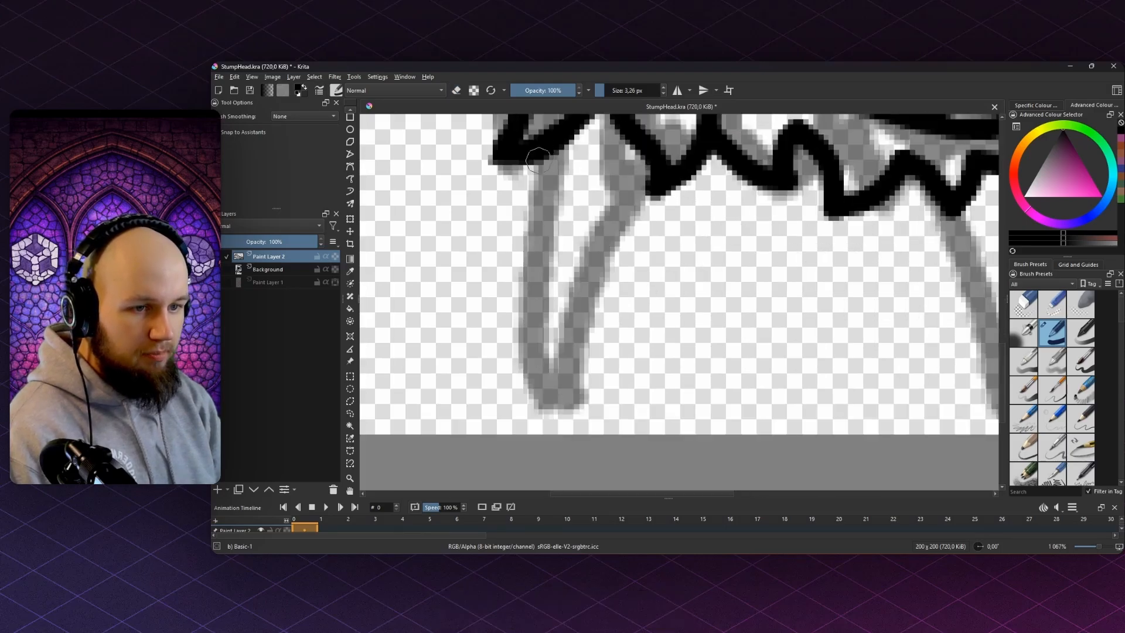
mouse_move(548, 151)
left_mouse_down()
mouse_move(521, 313)
mouse_move(535, 374)
mouse_move(553, 389)
left_mouse_up()
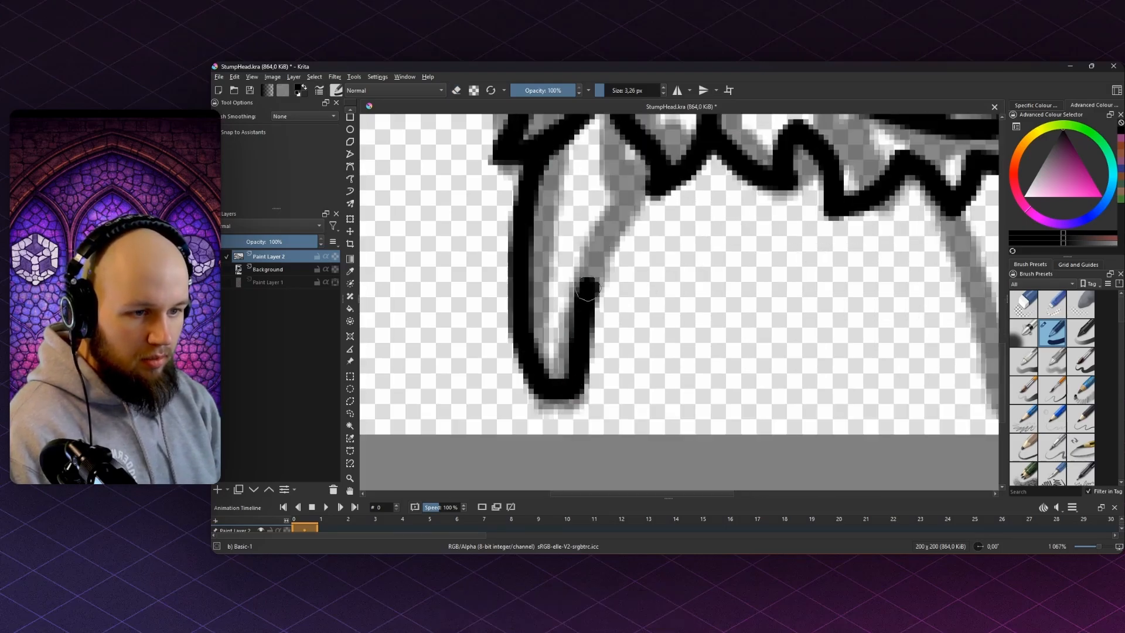
left_click_drag(588, 288, 647, 174)
scroll(626, 198, "down", 4)
scroll(692, 221, "up", 2)
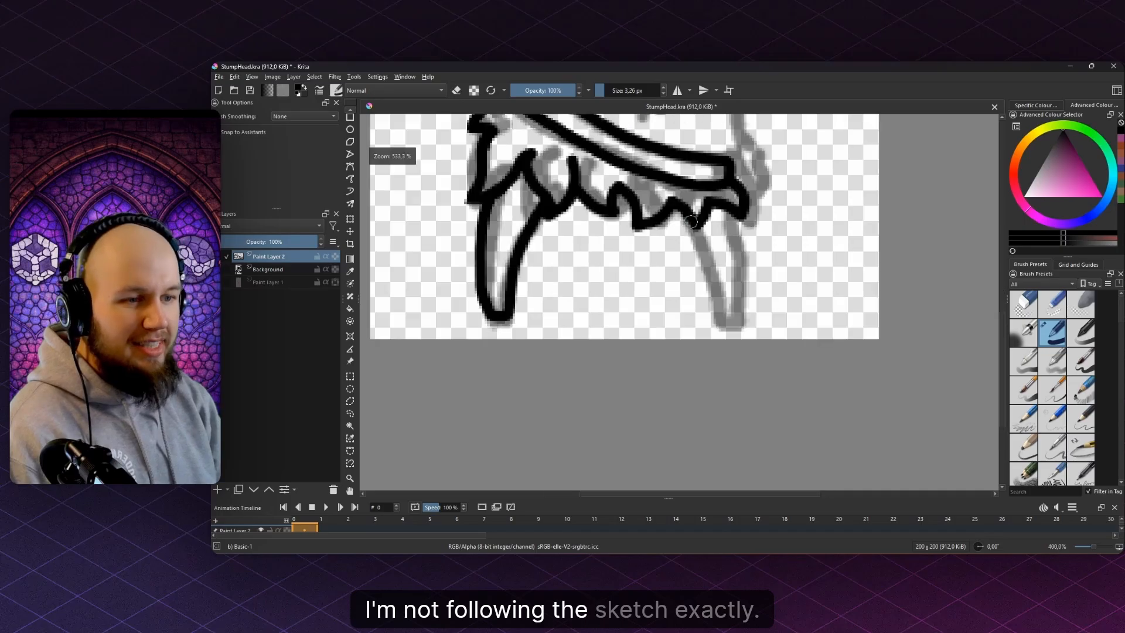
scroll(693, 221, "up", 3)
- Outline the right leg up to the fur edge, redoing several strokes
mouse_move(710, 202)
left_mouse_down()
mouse_move(741, 343)
mouse_move(759, 364)
mouse_move(777, 355)
mouse_move(789, 320)
mouse_move(797, 243)
left_mouse_up()
key("ctrl+z")
left_click_drag(782, 178, 777, 284)
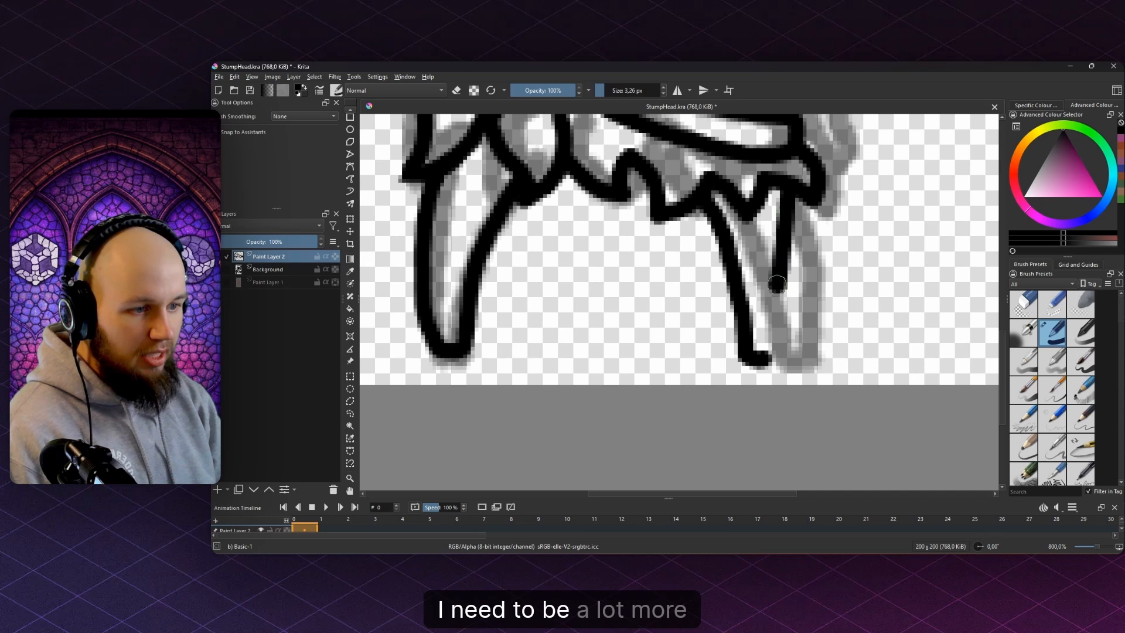
key("ctrl+z")
mouse_move(788, 179)
left_mouse_down()
mouse_move(786, 289)
mouse_move(766, 359)
left_mouse_up()
key("ctrl+z")
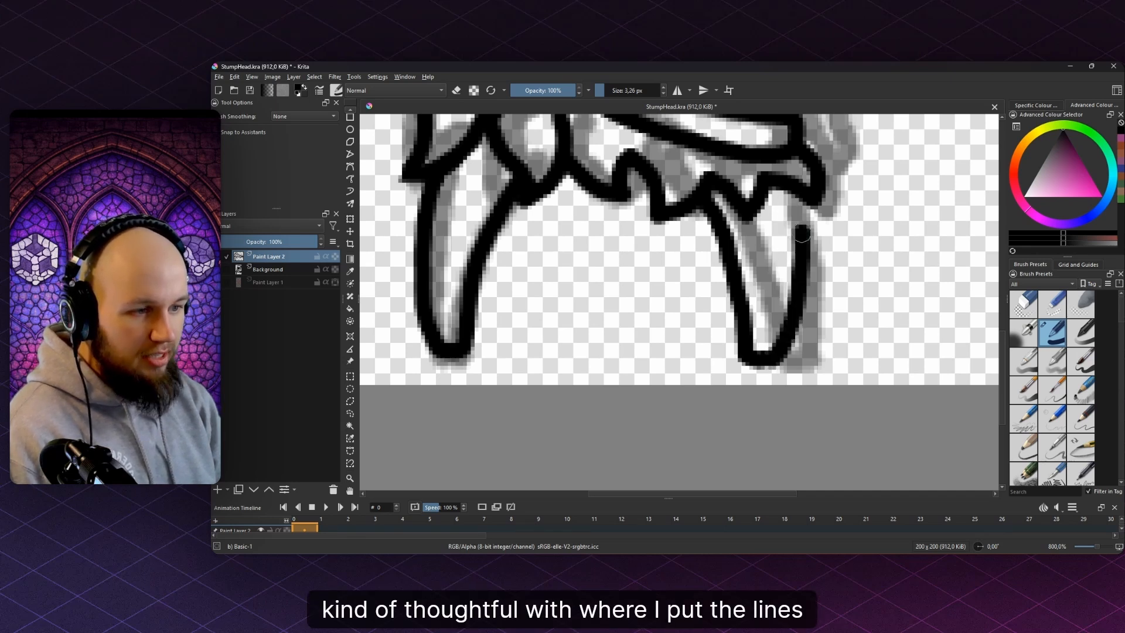
left_click_drag(802, 234, 793, 184)
scroll(740, 195, "down", 4)
- Even out the band's pointed end, thickening its upper edge and thinning the inner lower edge
scroll(730, 187, "down", 3)
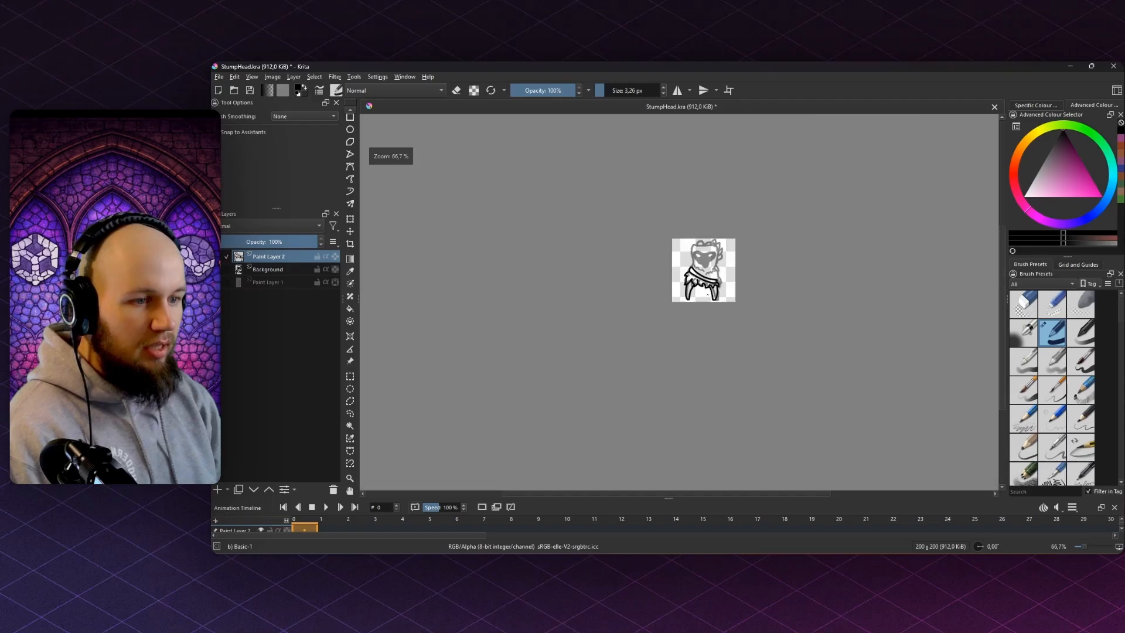
scroll(565, 256, "up", 5)
scroll(577, 259, "down", 3)
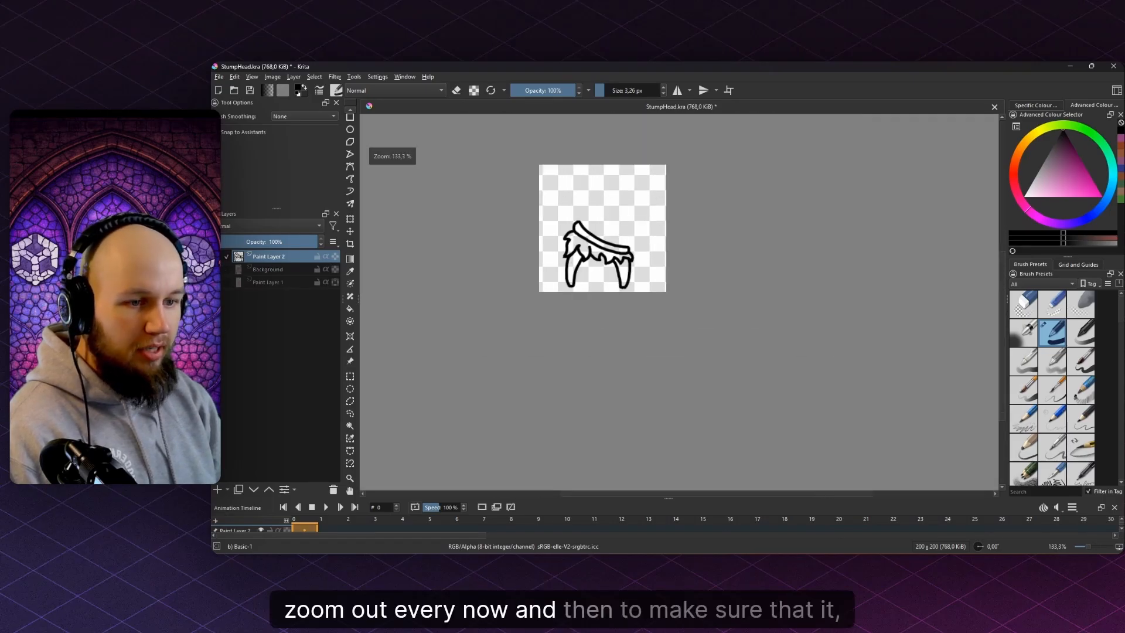
mouse_move(647, 191)
left_mouse_down()
mouse_move(666, 190)
mouse_move(592, 197)
mouse_move(652, 192)
mouse_move(691, 211)
left_mouse_up()
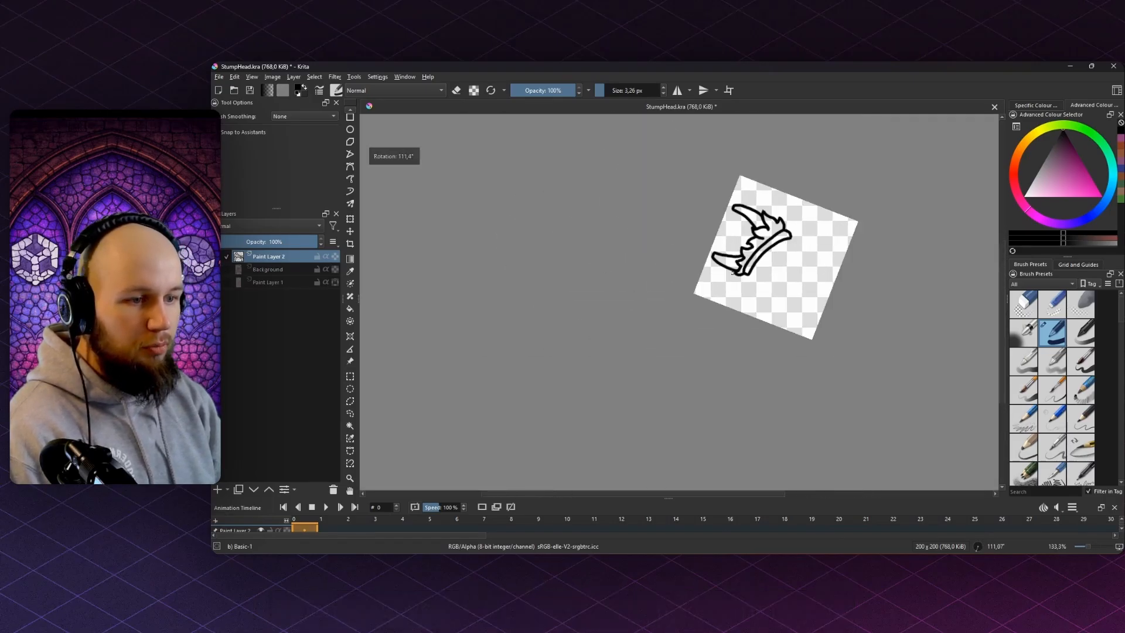
scroll(634, 259, "up", 10)
mouse_move(634, 260)
left_mouse_down()
mouse_move(649, 209)
mouse_move(627, 212)
mouse_move(667, 256)
left_mouse_up()
key("e")
scroll(670, 263, "down", 3)
left_click_drag(731, 218, 631, 352)
mouse_move(769, 240)
left_mouse_down()
mouse_move(701, 287)
mouse_move(667, 371)
left_mouse_up()
left_click_drag(667, 371, 703, 368)
scroll(606, 252, "up", 3)
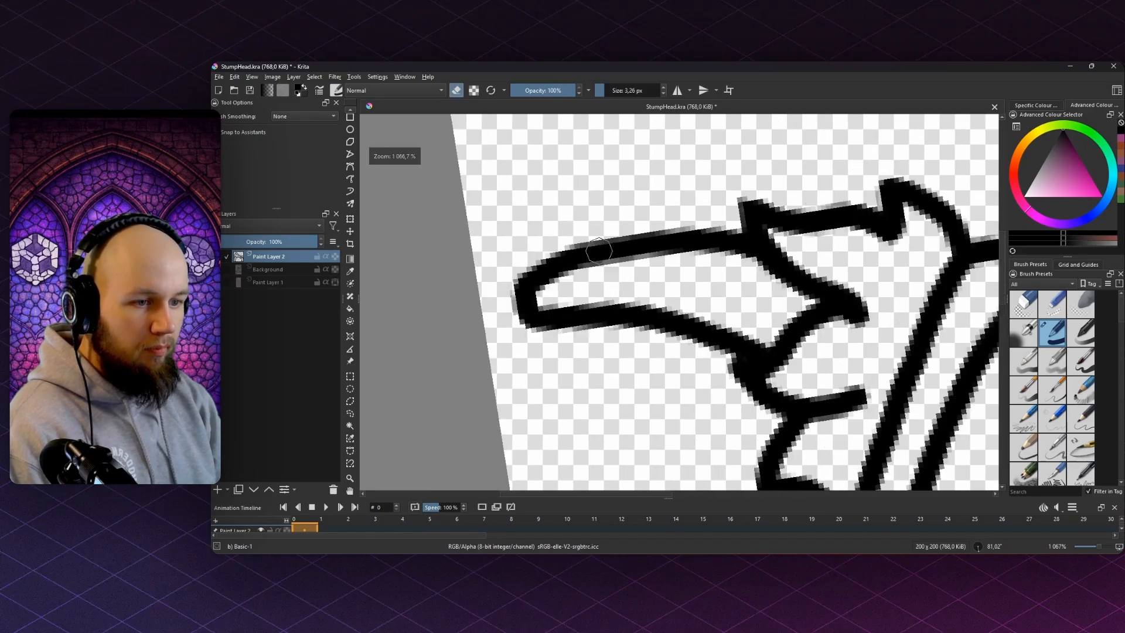
key("e")
mouse_move(515, 282)
left_mouse_down()
mouse_move(614, 234)
mouse_move(693, 221)
mouse_move(825, 225)
left_mouse_up()
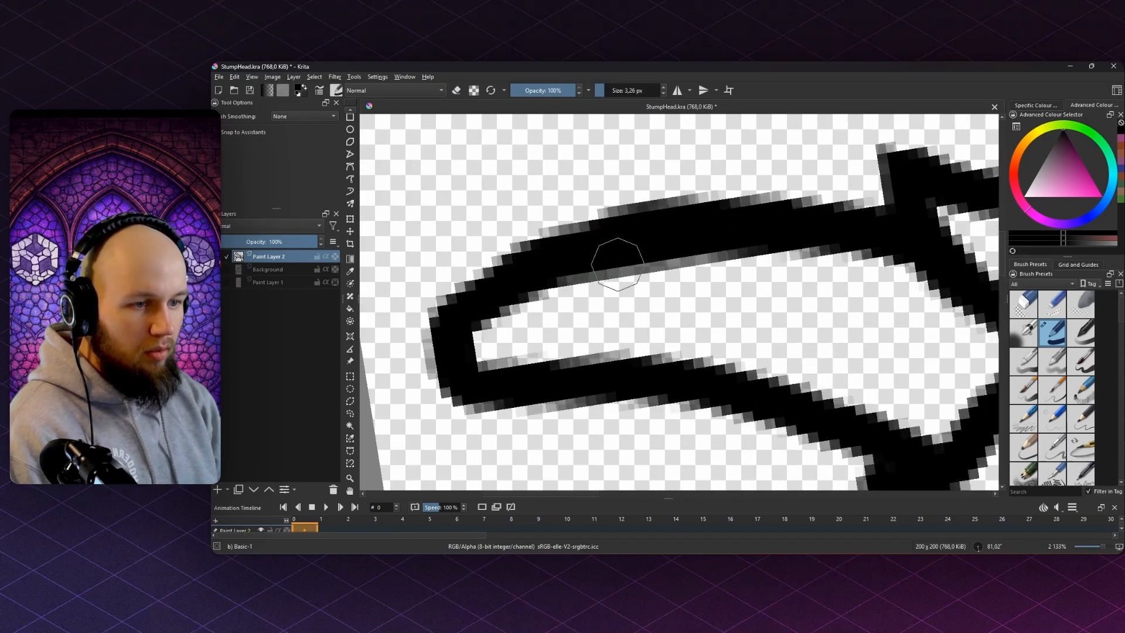
key("e")
left_click_drag(543, 305, 768, 269)
mouse_move(622, 292)
left_mouse_down()
mouse_move(838, 259)
mouse_move(902, 268)
left_mouse_up()
key("e")
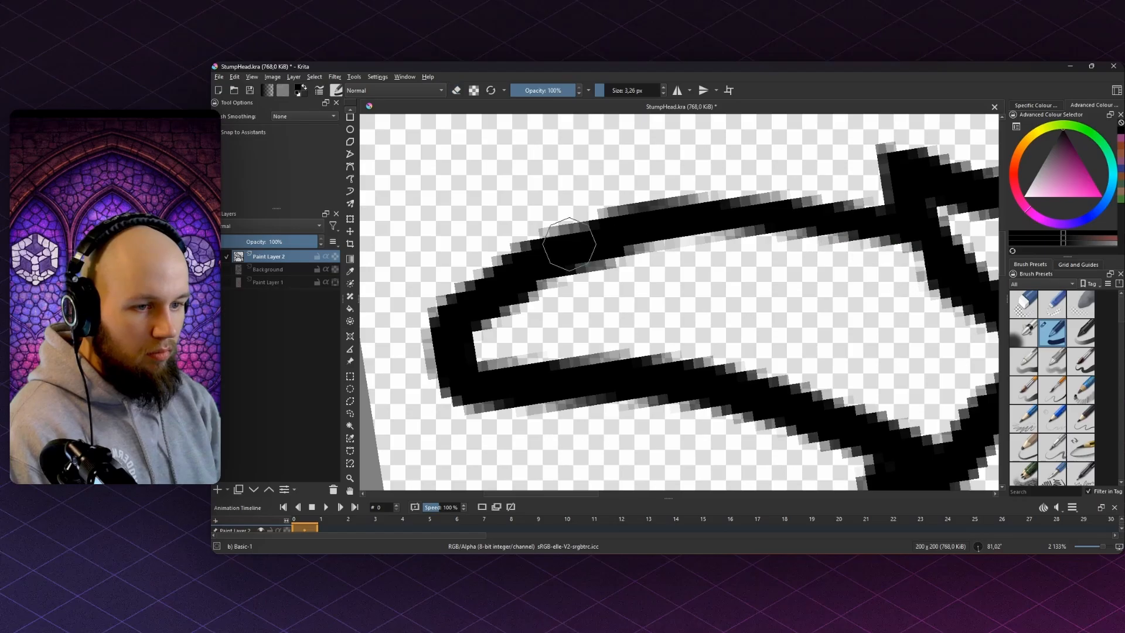
mouse_move(568, 244)
left_mouse_down()
mouse_move(803, 208)
mouse_move(917, 221)
mouse_move(697, 176)
mouse_move(564, 243)
left_mouse_up()
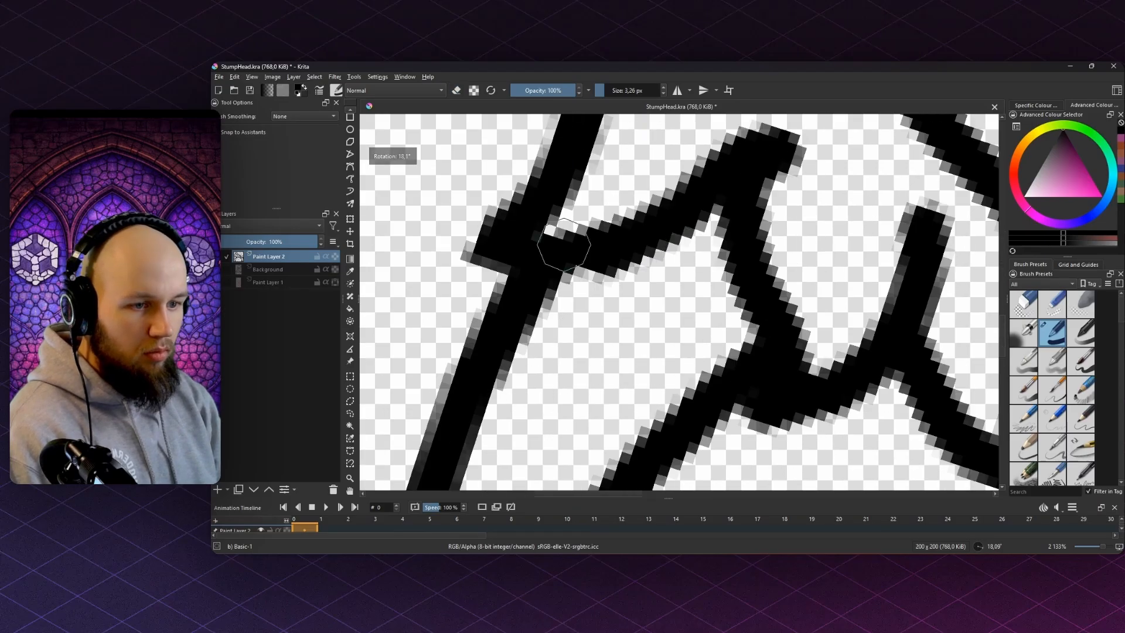
- Trim the left leg tip's inner edge and clean grey fringe pixels off the upper line
scroll(524, 241, "down", 6)
left_click_drag(662, 205, 595, 228)
scroll(522, 375, "up", 4)
scroll(603, 302, "up", 2)
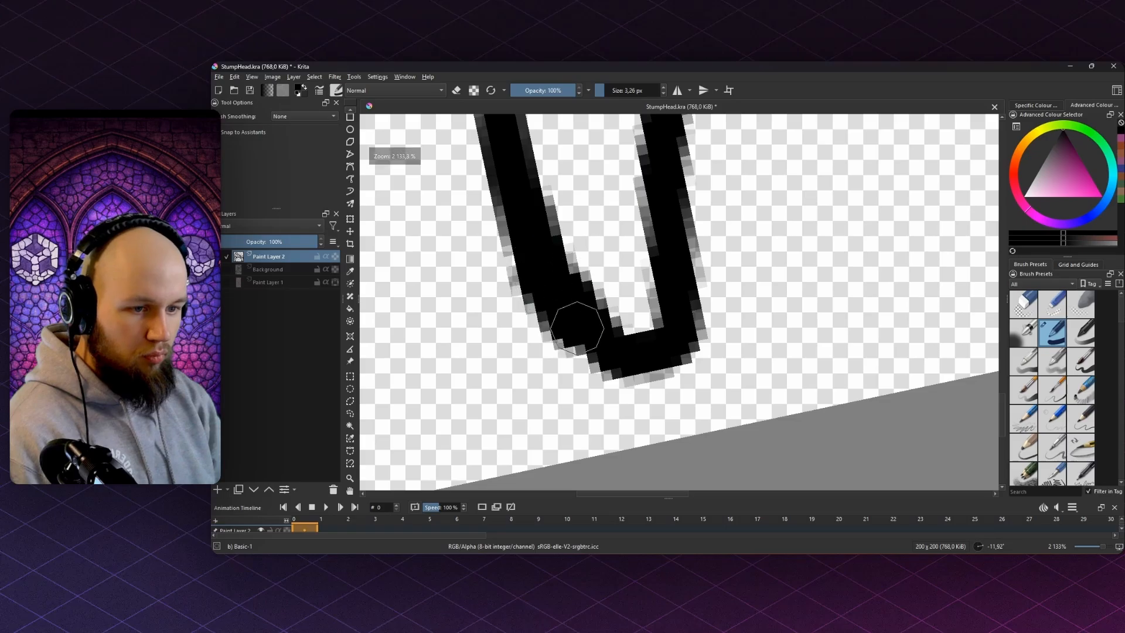
key("e")
left_click_drag(602, 276, 619, 303)
scroll(574, 199, "down", 6)
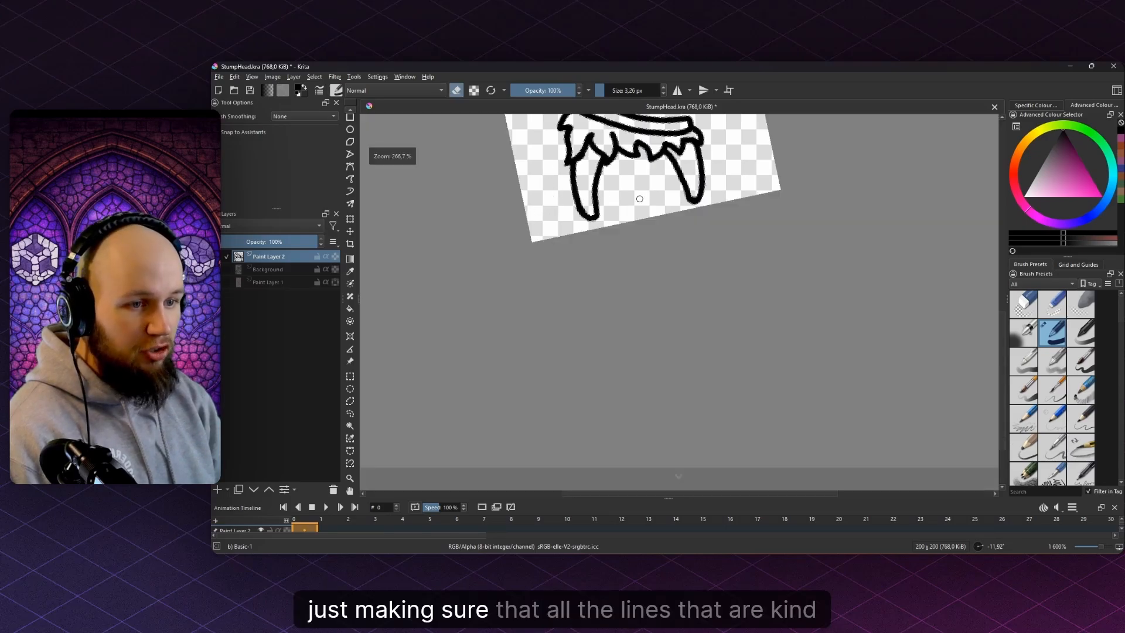
left_click_drag(573, 202, 599, 289)
scroll(599, 289, "up", 5)
mouse_move(669, 168)
left_mouse_down()
mouse_move(738, 266)
mouse_move(583, 250)
left_mouse_up()
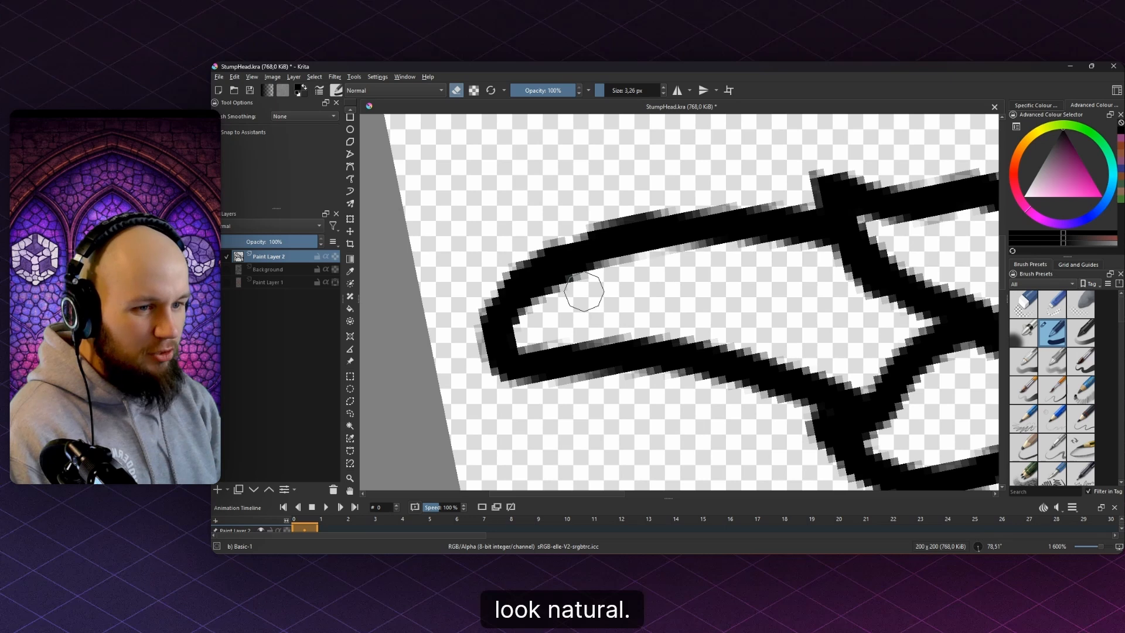
mouse_move(582, 289)
left_mouse_down()
mouse_move(658, 261)
mouse_move(796, 265)
left_mouse_up()
mouse_move(586, 250)
left_mouse_down()
mouse_move(785, 236)
mouse_move(856, 247)
left_mouse_up()
key("ctrl+z")
mouse_move(603, 241)
left_mouse_down()
mouse_move(676, 221)
mouse_move(767, 222)
mouse_move(851, 244)
mouse_move(886, 225)
left_mouse_up()
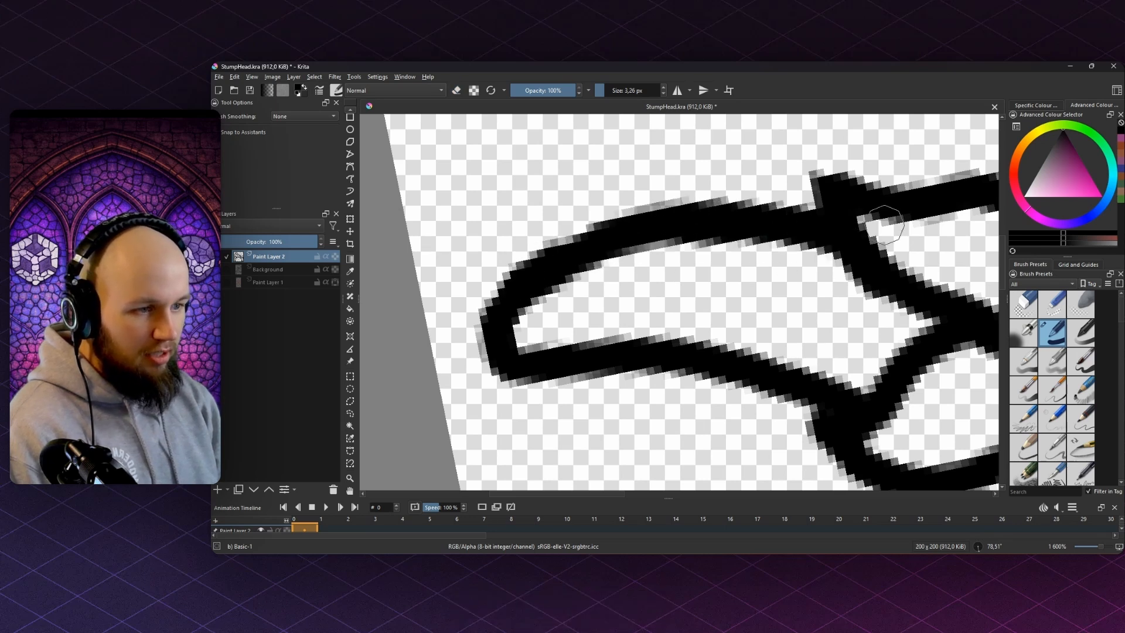
- Straighten the view and fill in the inner bottom curve of the left leg tip
left_click_drag(799, 189, 621, 196)
scroll(622, 197, "down", 7)
left_click_drag(677, 231, 676, 262)
left_click_drag(740, 219, 712, 195)
scroll(656, 204, "down", 2)
scroll(641, 217, "up", 4)
left_click_drag(626, 223, 550, 289)
scroll(611, 328, "up", 5)
scroll(545, 332, "up", 1)
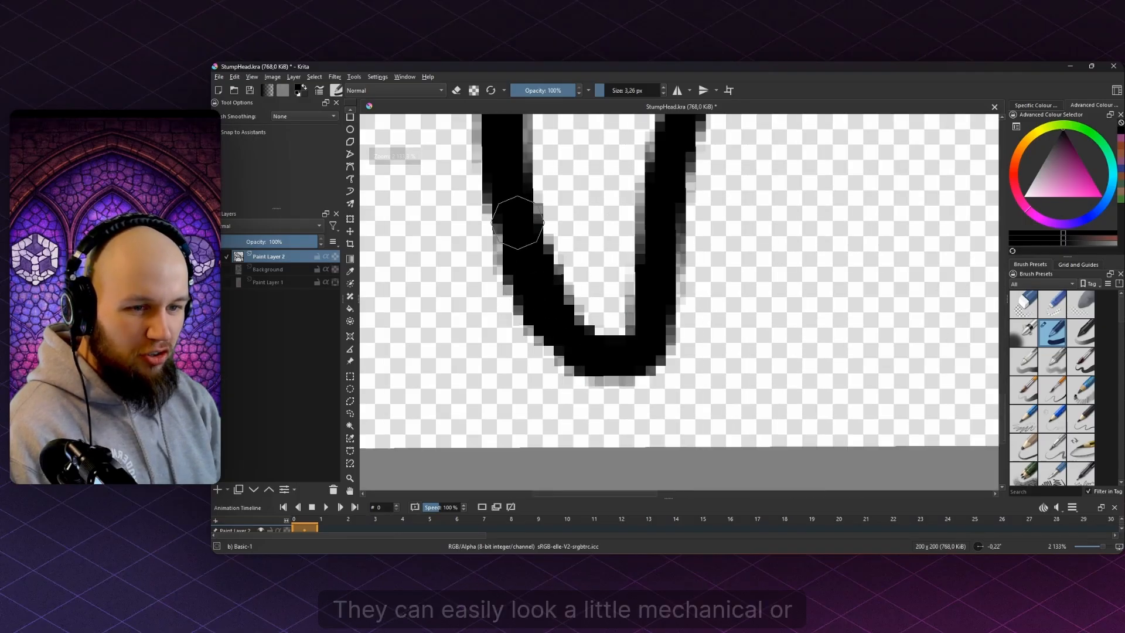
mouse_move(561, 323)
left_mouse_down()
mouse_move(587, 348)
mouse_move(629, 352)
left_mouse_up()
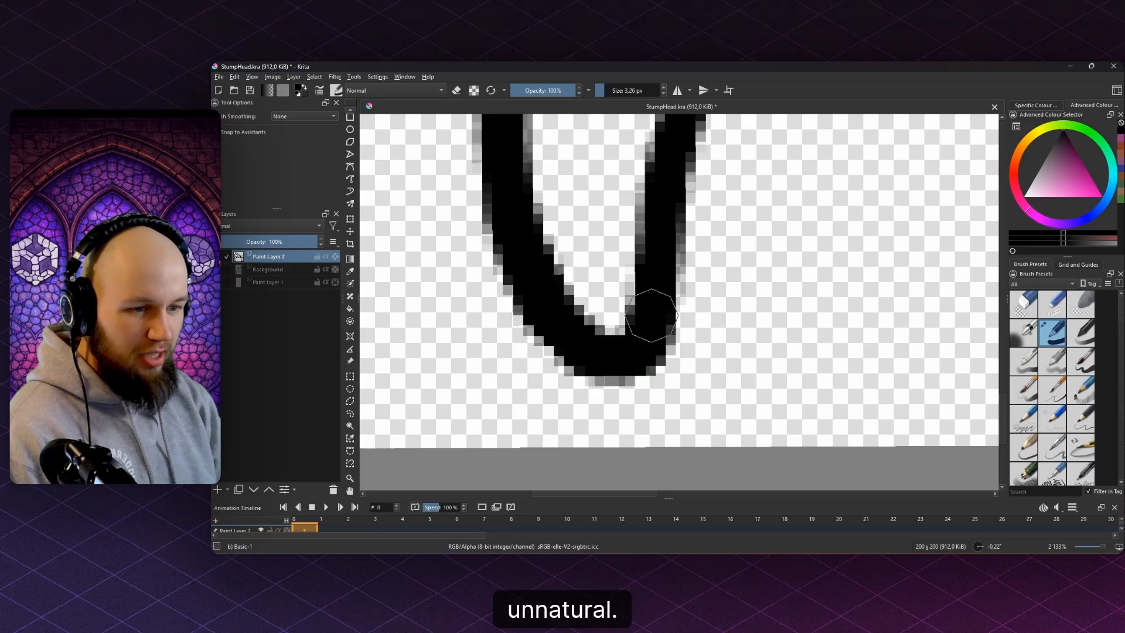
scroll(651, 315, "down", 11)
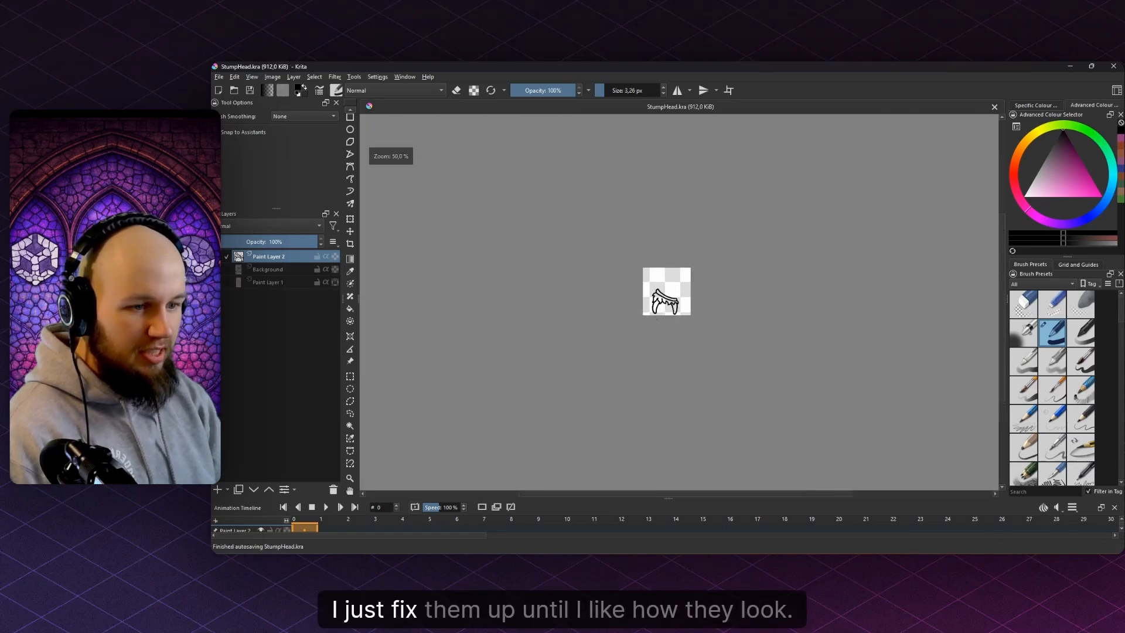
scroll(657, 320, "up", 6)
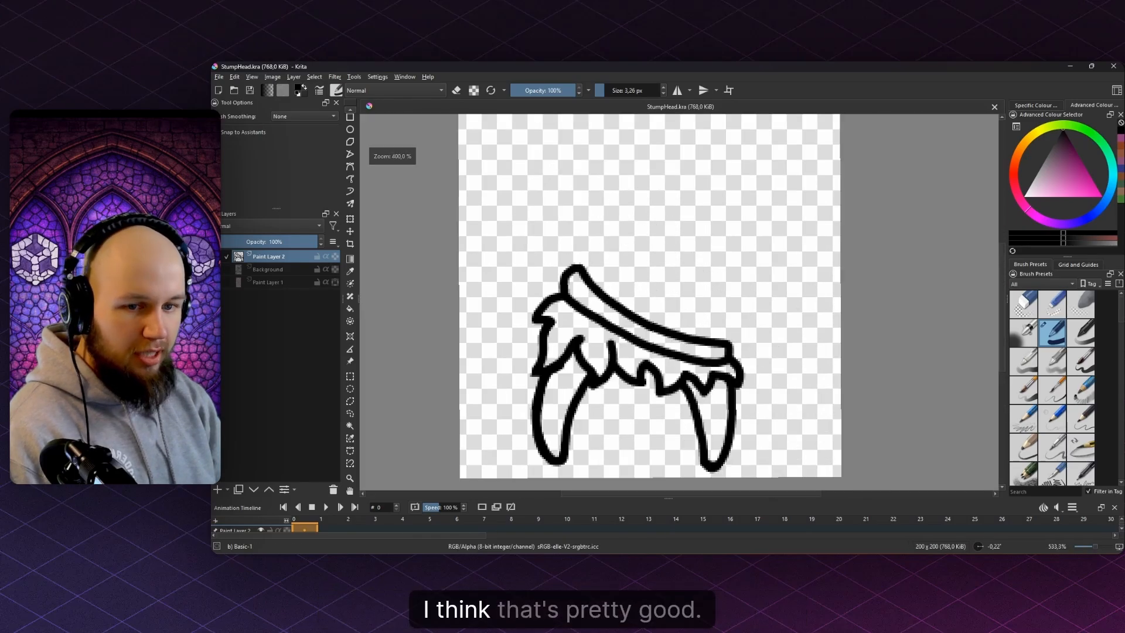
- Show the white background and redraw the stump head's left outline up from the neck
left_click(217, 270)
left_click_drag(586, 261, 575, 315)
scroll(575, 315, "up", 4)
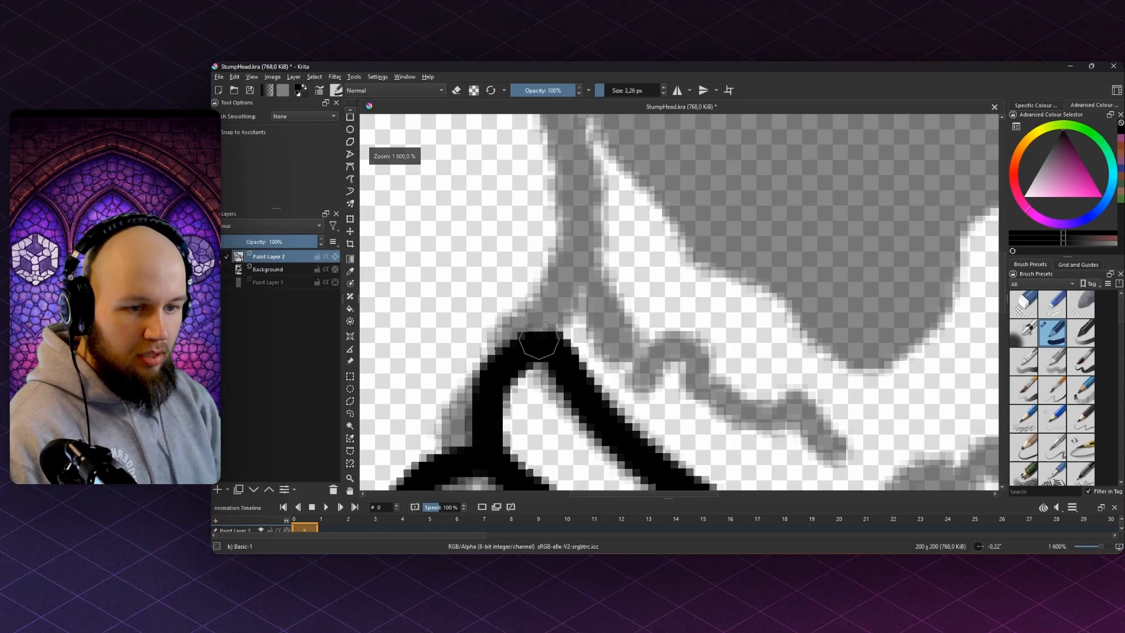
scroll(539, 346, "down", 3)
scroll(553, 372, "up", 1)
mouse_move(542, 377)
left_mouse_down()
mouse_move(558, 249)
mouse_move(547, 164)
mouse_move(565, 119)
left_mouse_up()
- Draw the head's right-side outline, redoing a misplaced stroke, and extend it to the collar
scroll(674, 193, "down", 3)
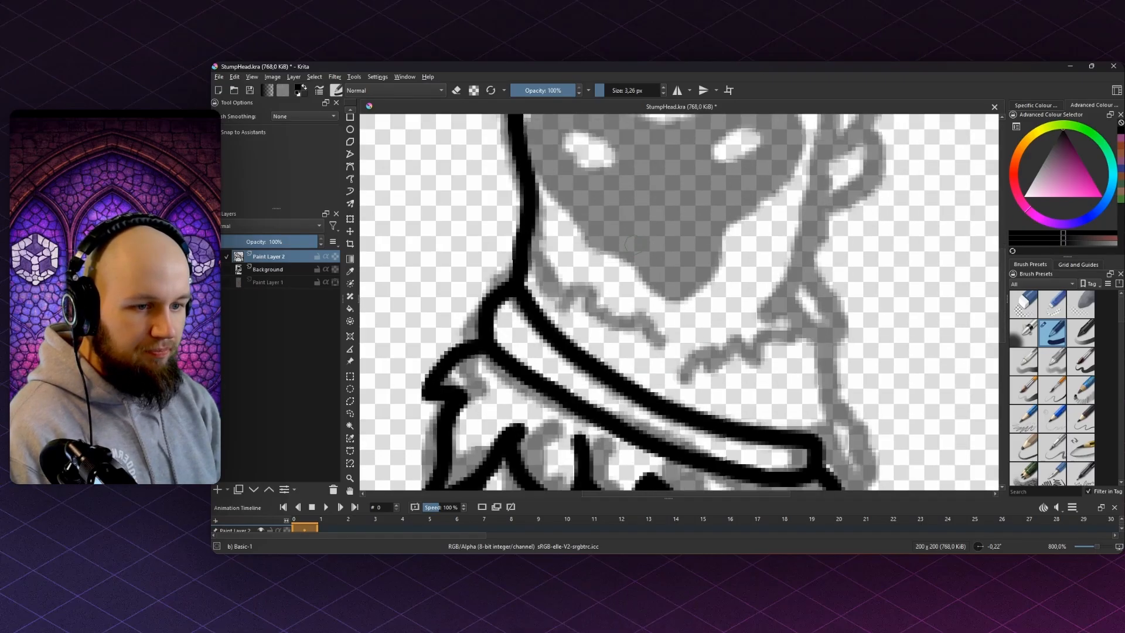
scroll(701, 208, "up", 1)
scroll(701, 207, "up", 3)
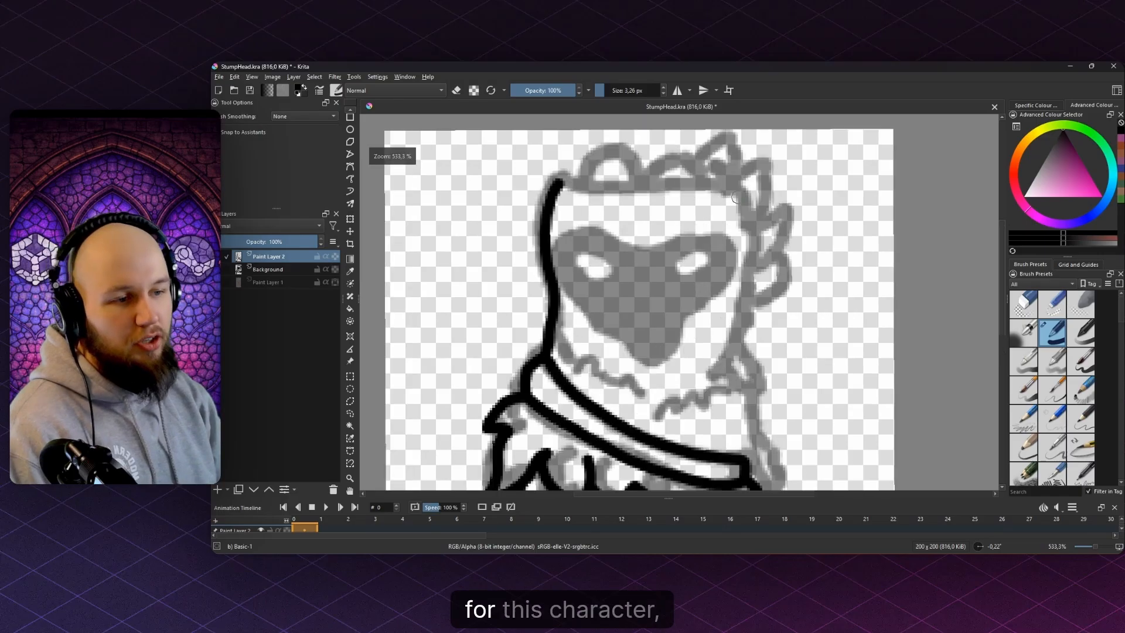
scroll(748, 171, "down", 2)
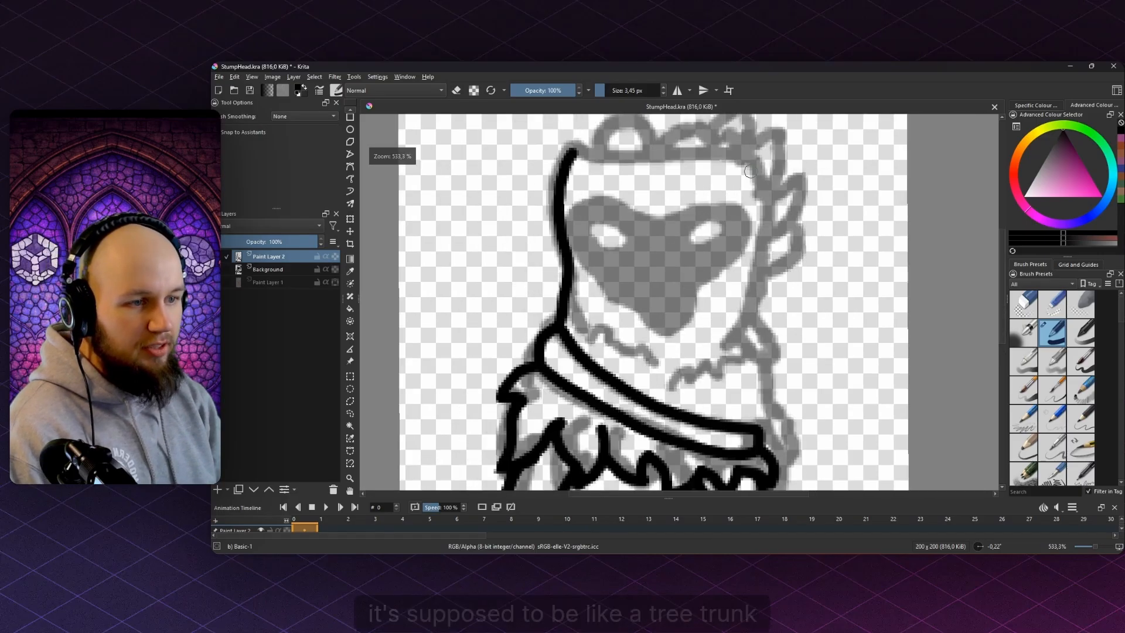
scroll(748, 171, "up", 1)
mouse_move(748, 156)
left_mouse_down()
mouse_move(758, 269)
mouse_move(745, 312)
left_mouse_up()
key("ctrl+z")
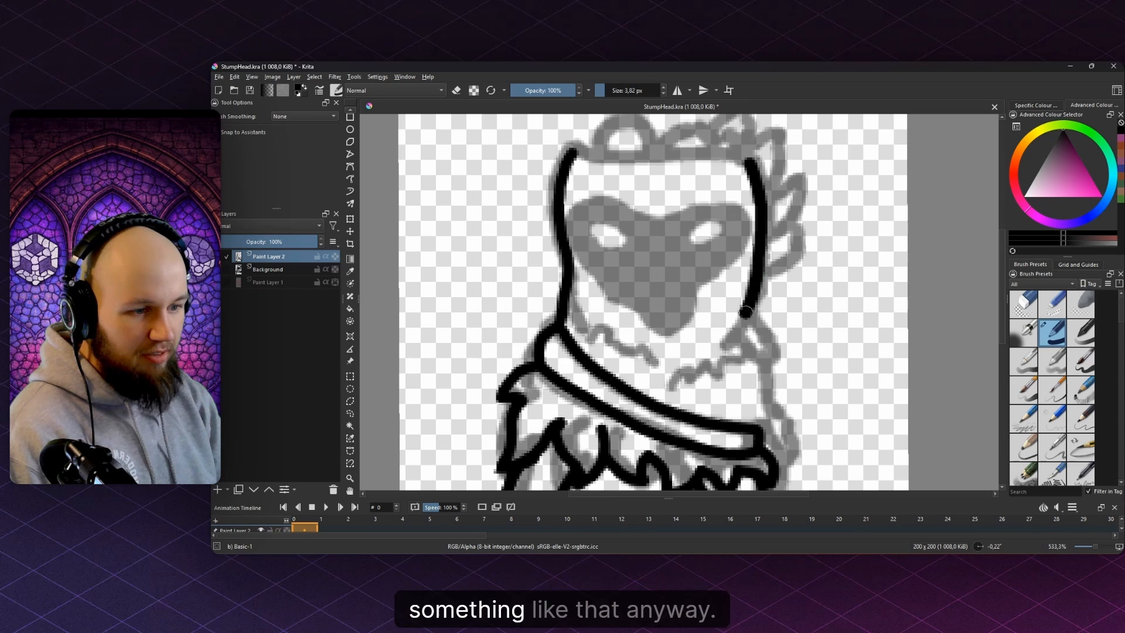
left_click_drag(761, 382, 767, 421)
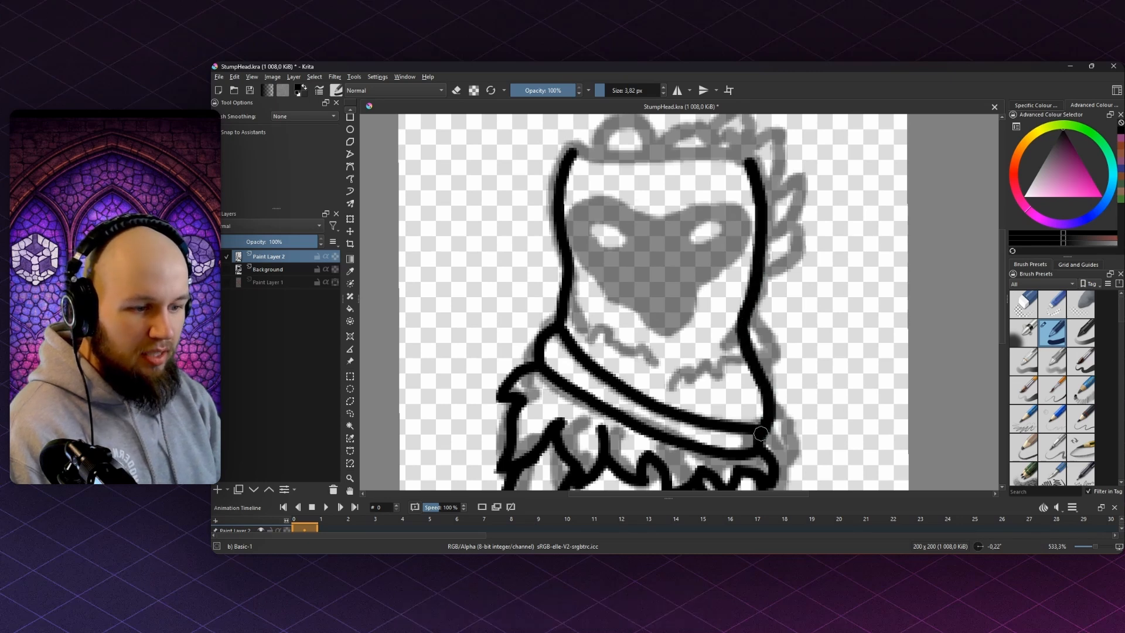
- Curl a black stroke out from the right outline around the band's end
scroll(760, 431, "up", 5)
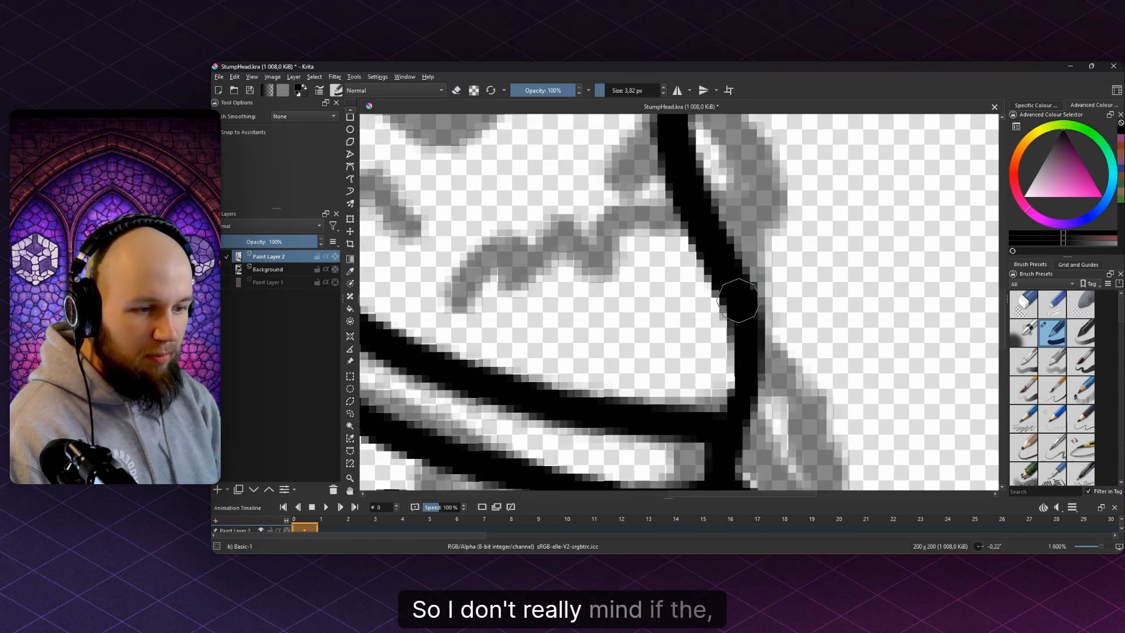
scroll(744, 416, "down", 6)
scroll(750, 384, "up", 4)
scroll(712, 364, "up", 1)
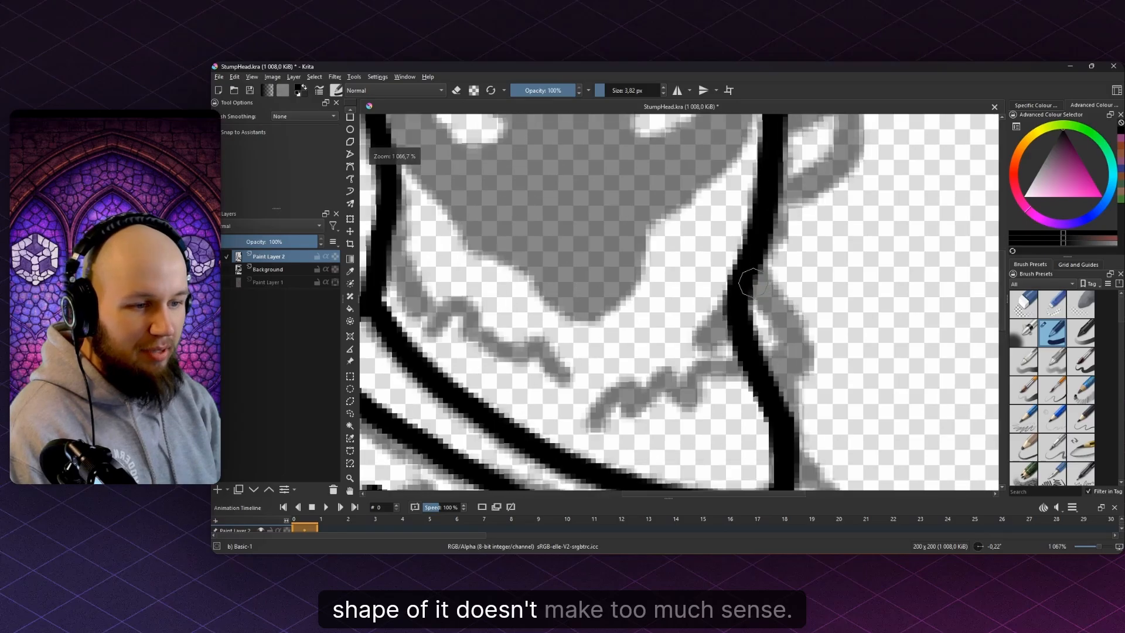
mouse_move(752, 284)
left_mouse_down()
mouse_move(776, 331)
mouse_move(739, 423)
mouse_move(699, 430)
mouse_move(686, 360)
left_mouse_up()
left_click_drag(692, 361, 654, 322)
key("ctrl+z")
left_click_drag(753, 321, 788, 367)
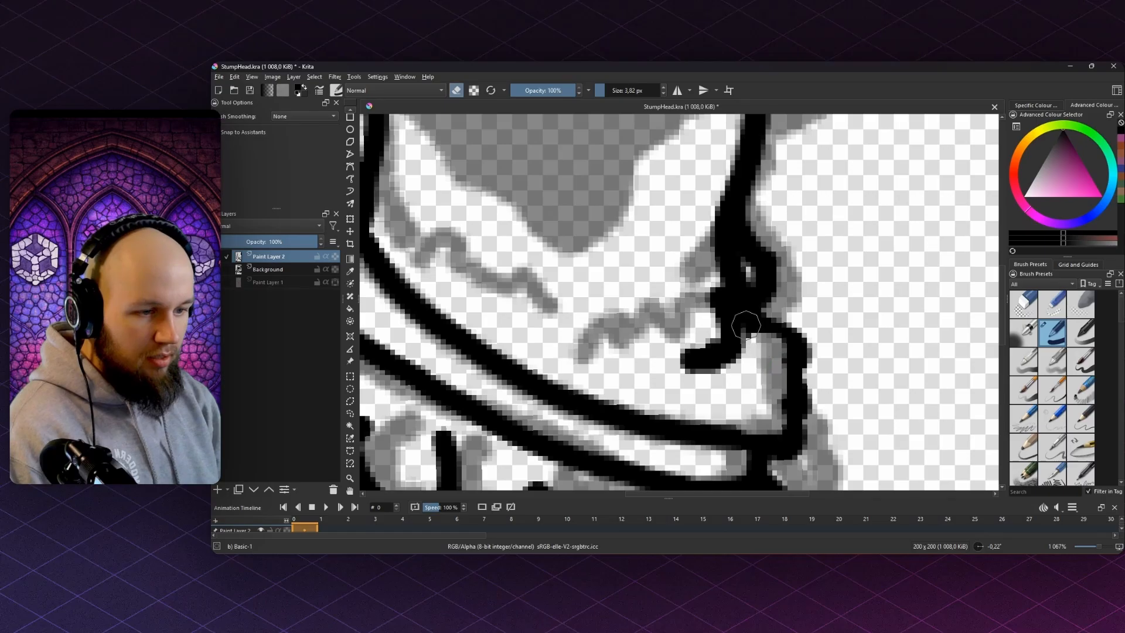
- Paint down the right outline and add the wavy bark line along the grey sketch
key("e")
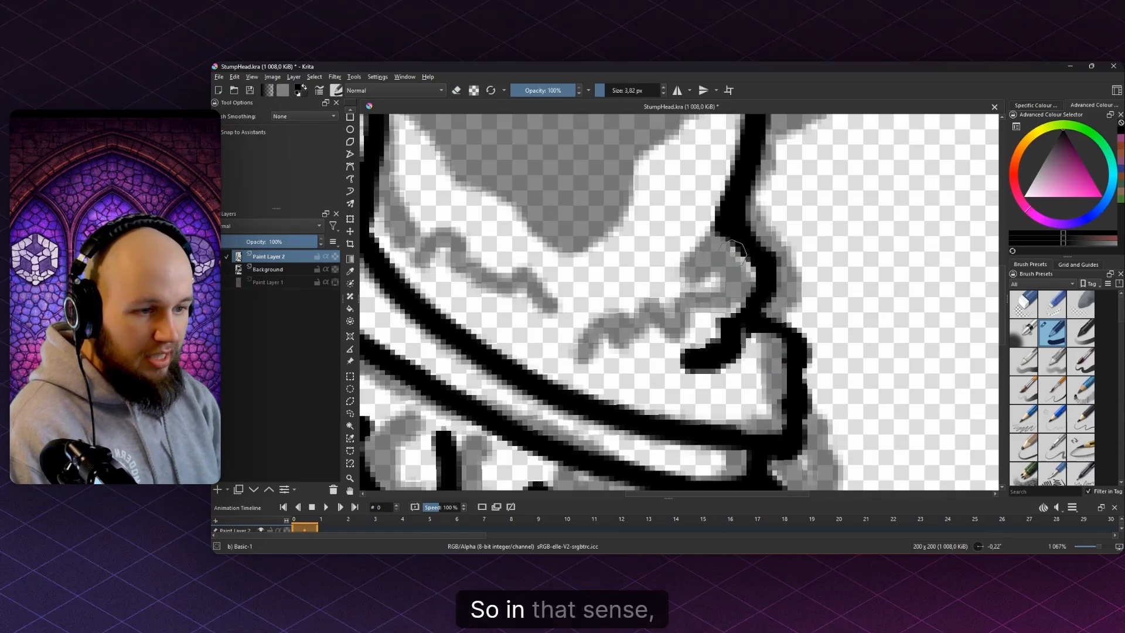
mouse_move(709, 222)
left_mouse_down()
mouse_move(747, 248)
mouse_move(763, 282)
mouse_move(744, 310)
left_mouse_up()
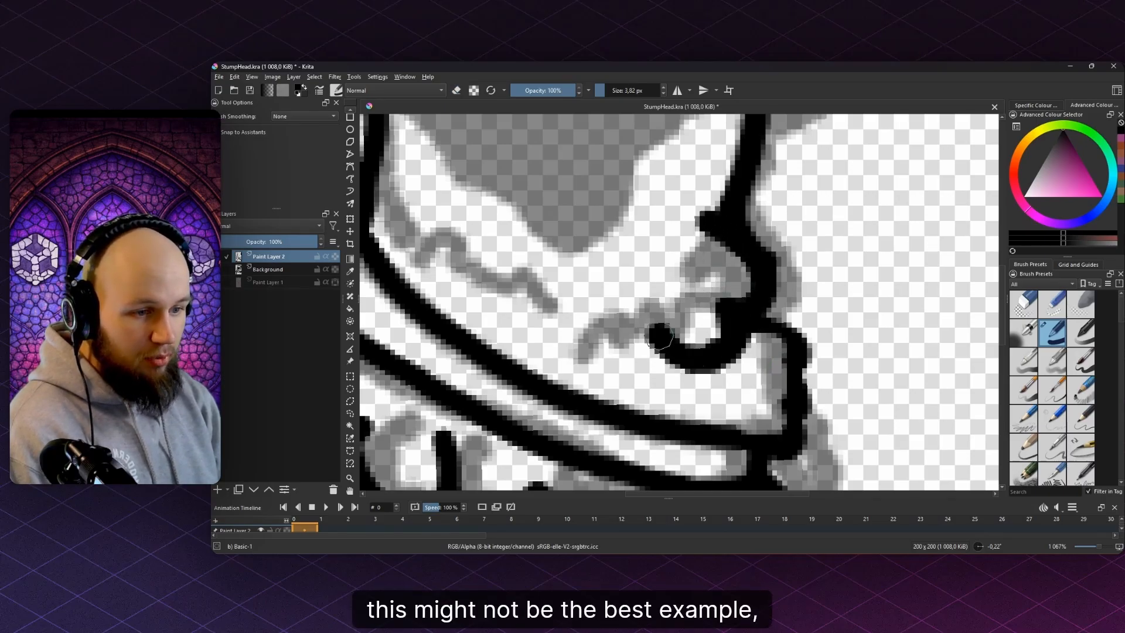
mouse_move(660, 337)
left_mouse_down()
mouse_move(617, 338)
mouse_move(576, 343)
left_mouse_up()
left_click_drag(576, 334, 751, 373)
mouse_move(556, 219)
left_mouse_down()
mouse_move(581, 264)
mouse_move(604, 256)
mouse_move(632, 310)
mouse_move(660, 305)
mouse_move(728, 347)
left_mouse_up()
scroll(730, 253, "down", 5)
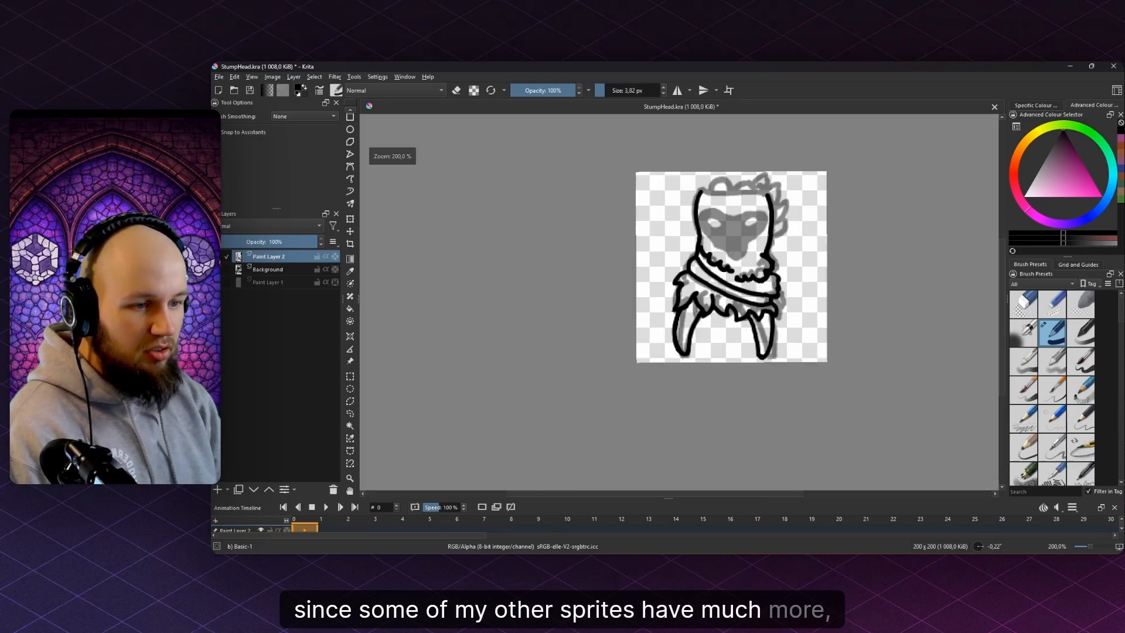
scroll(753, 216, "up", 4)
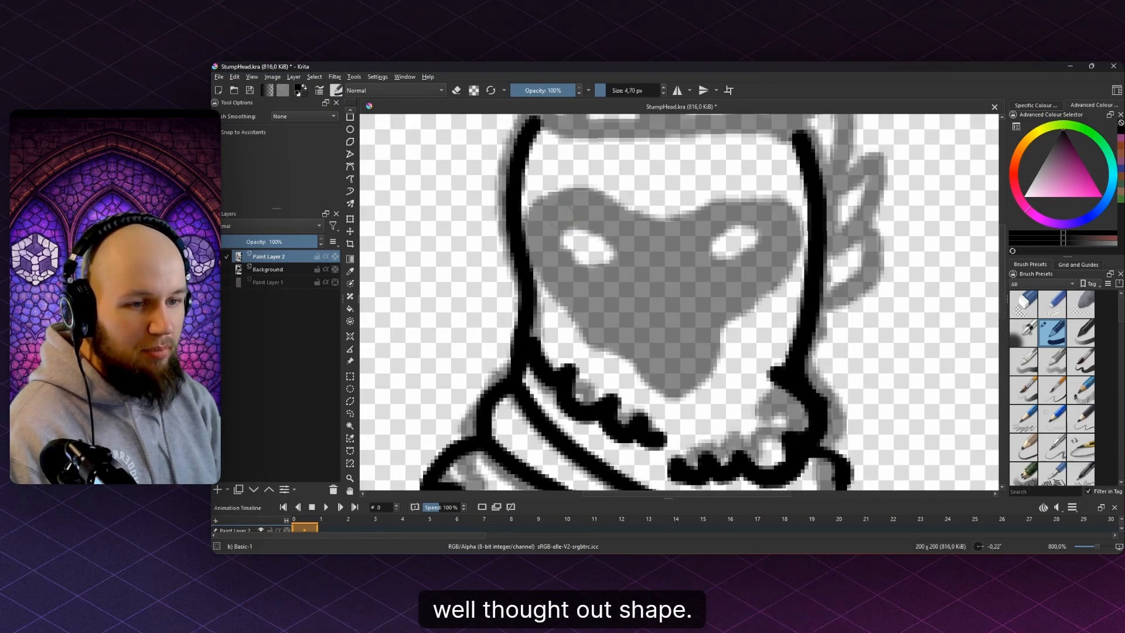
- Trace the heart-shaped mask outline in black, closing it up the left edge
left_click_drag(554, 223, 582, 199)
left_click_drag(702, 215, 775, 215)
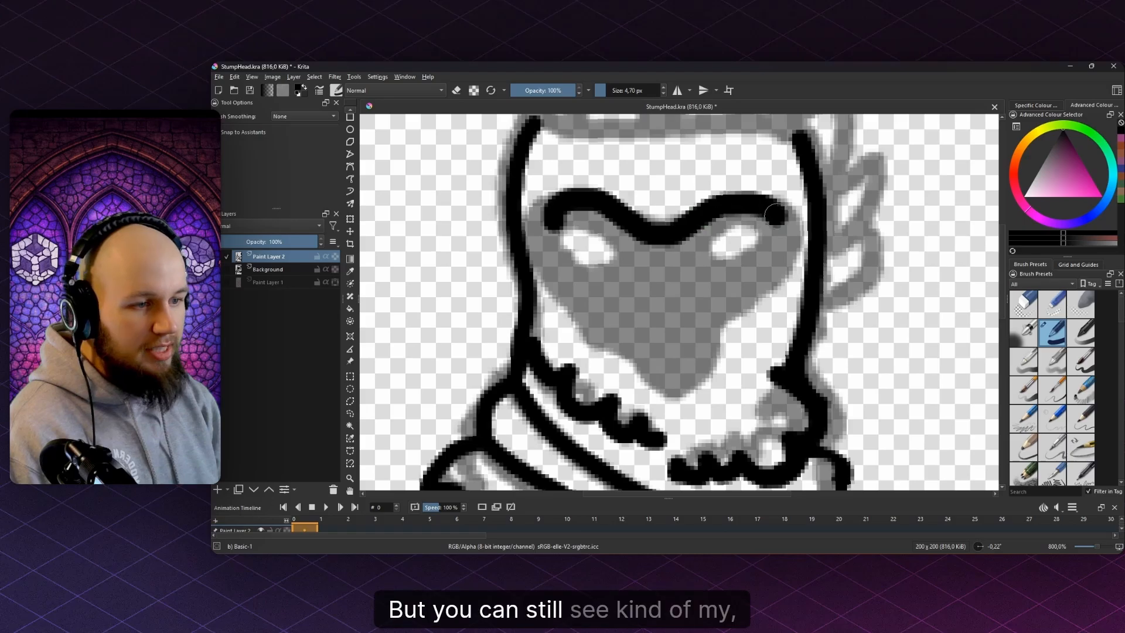
left_click_drag(729, 314, 703, 373)
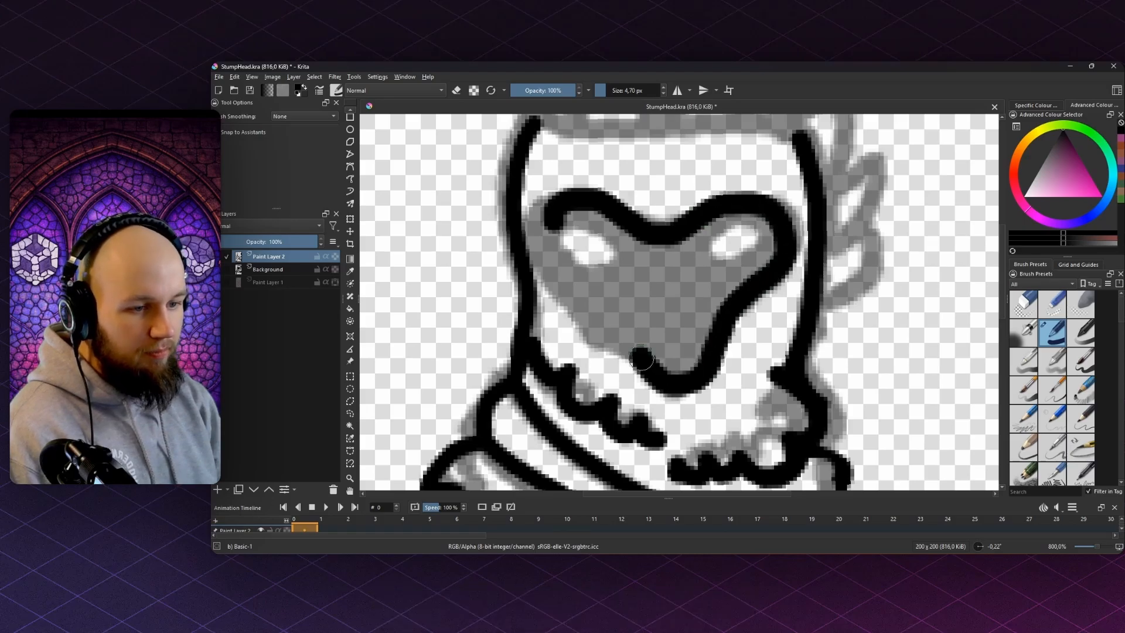
mouse_move(596, 311)
left_mouse_down()
mouse_move(561, 277)
mouse_move(542, 214)
left_mouse_up()
- Thicken the face hole's bottom outline and erase excess on its lower-left inner edge
key("e")
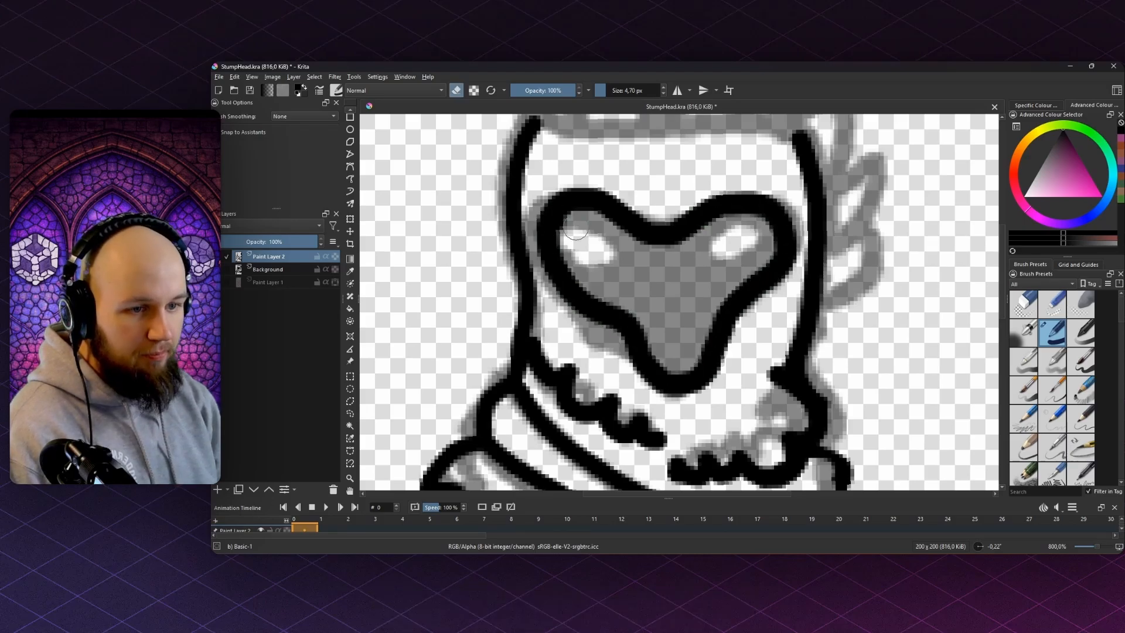
scroll(617, 256, "down", 5)
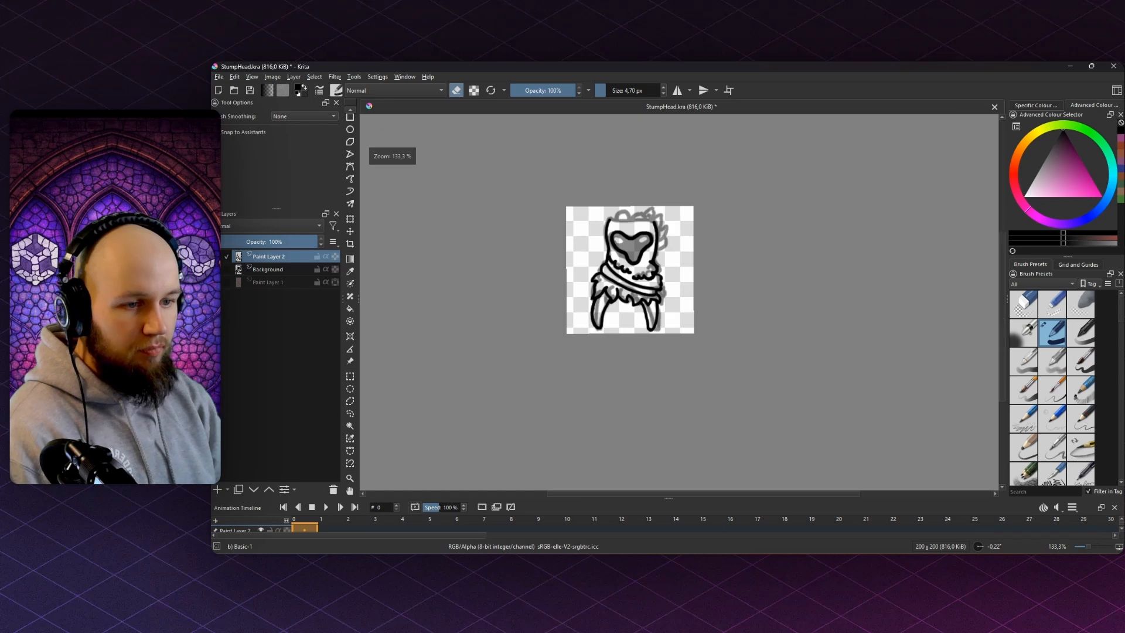
scroll(619, 261, "up", 6)
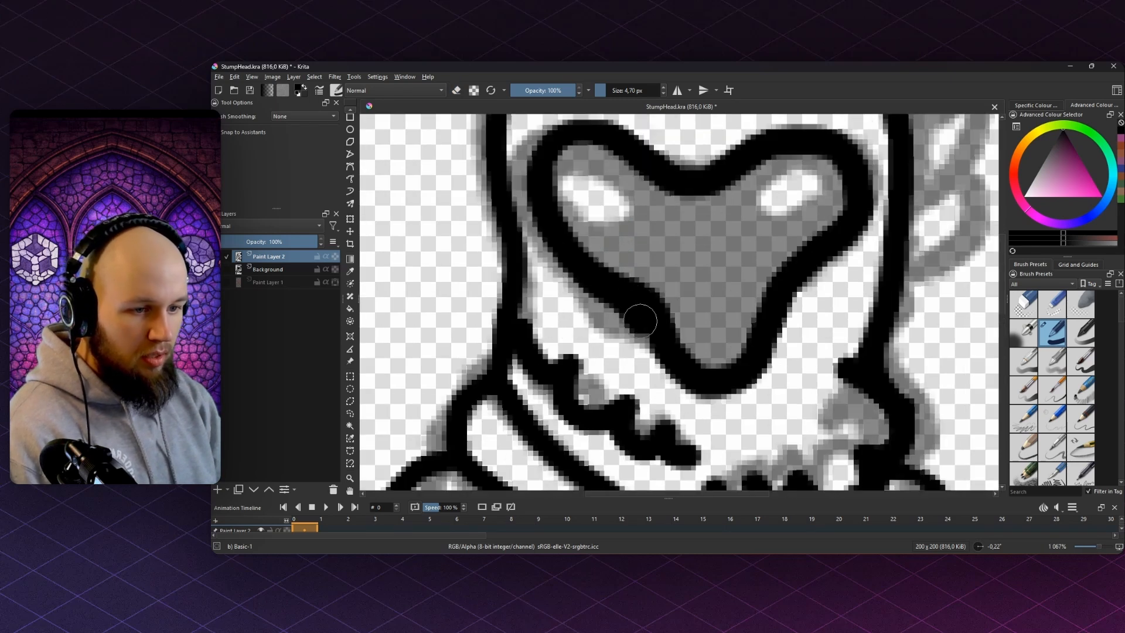
left_click_drag(693, 388, 740, 367)
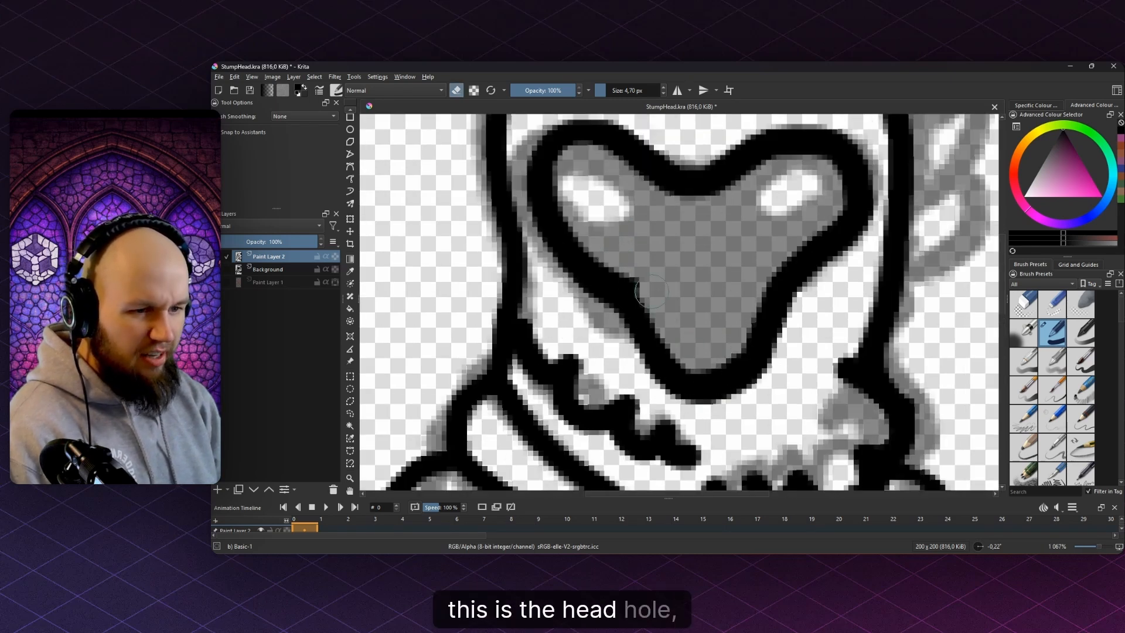
key("e")
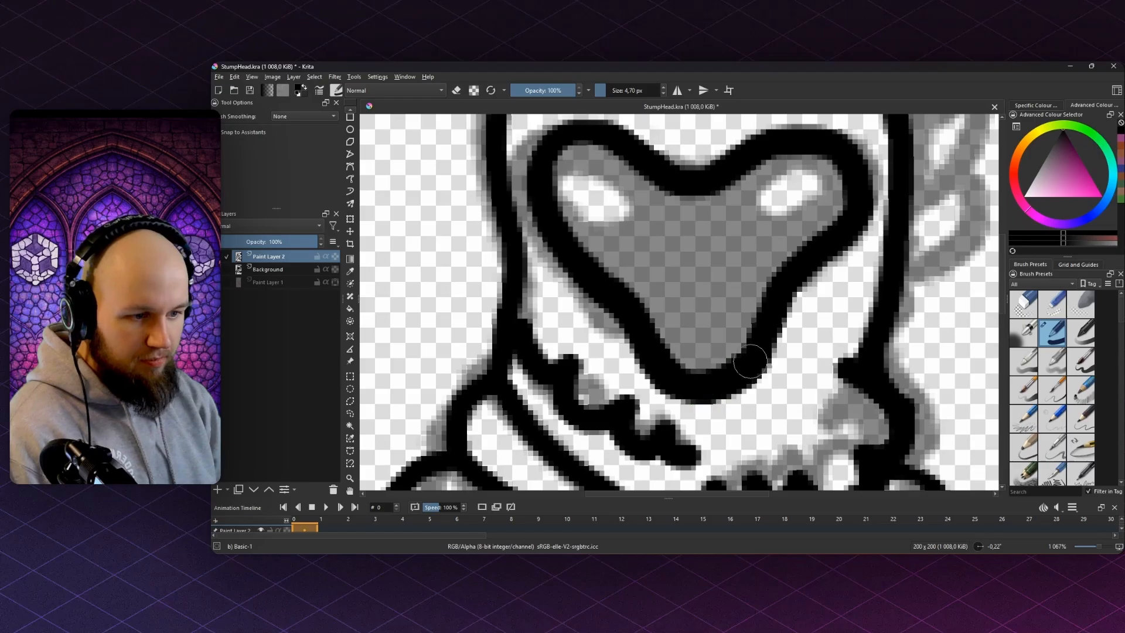
key("e")
mouse_move(747, 362)
left_mouse_down()
mouse_move(706, 359)
mouse_move(655, 320)
left_mouse_up()
- Reinforce the hole's lower-left outline and trim its inner right edge
key("e")
mouse_move(585, 265)
left_mouse_down()
mouse_move(639, 348)
mouse_move(720, 378)
left_mouse_up()
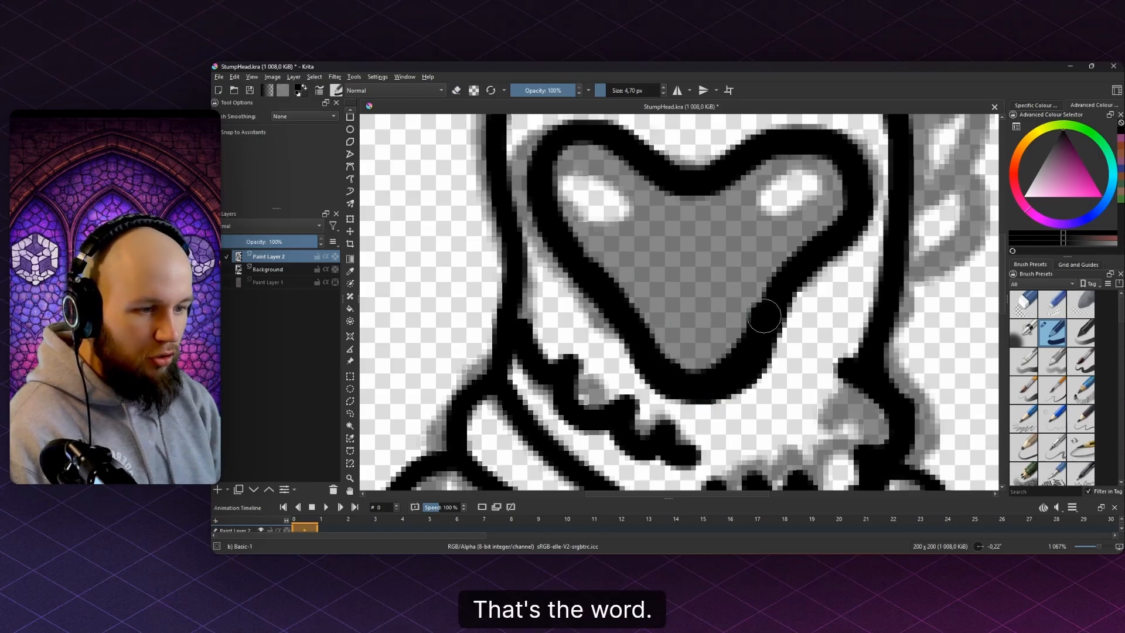
key("e")
left_click_drag(764, 310, 743, 321)
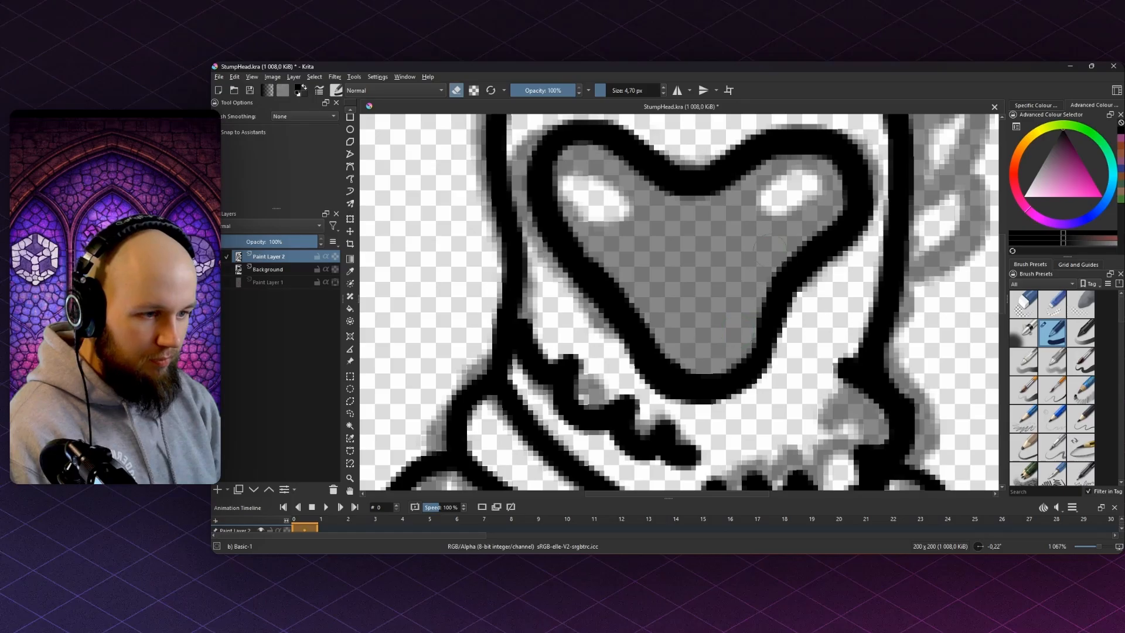
scroll(749, 220, "down", 6)
key("e")
- Retry the black stroke along the head's top edge
mouse_move(726, 189)
left_mouse_down()
mouse_move(707, 259)
mouse_move(626, 216)
mouse_move(733, 251)
left_mouse_up()
scroll(707, 259, "up", 4)
scroll(595, 240, "up", 2)
key("ctrl+z")
mouse_move(592, 235)
left_mouse_down()
mouse_move(909, 244)
mouse_move(949, 258)
mouse_move(782, 243)
left_mouse_up()
- Redraw the head's stumpy top edge in steps from the left to the right outline
key("ctrl+z")
mouse_move(434, 218)
left_mouse_down()
mouse_move(532, 224)
mouse_move(544, 195)
mouse_move(607, 210)
left_mouse_up()
mouse_move(660, 243)
left_mouse_down()
mouse_move(671, 269)
mouse_move(716, 269)
left_mouse_up()
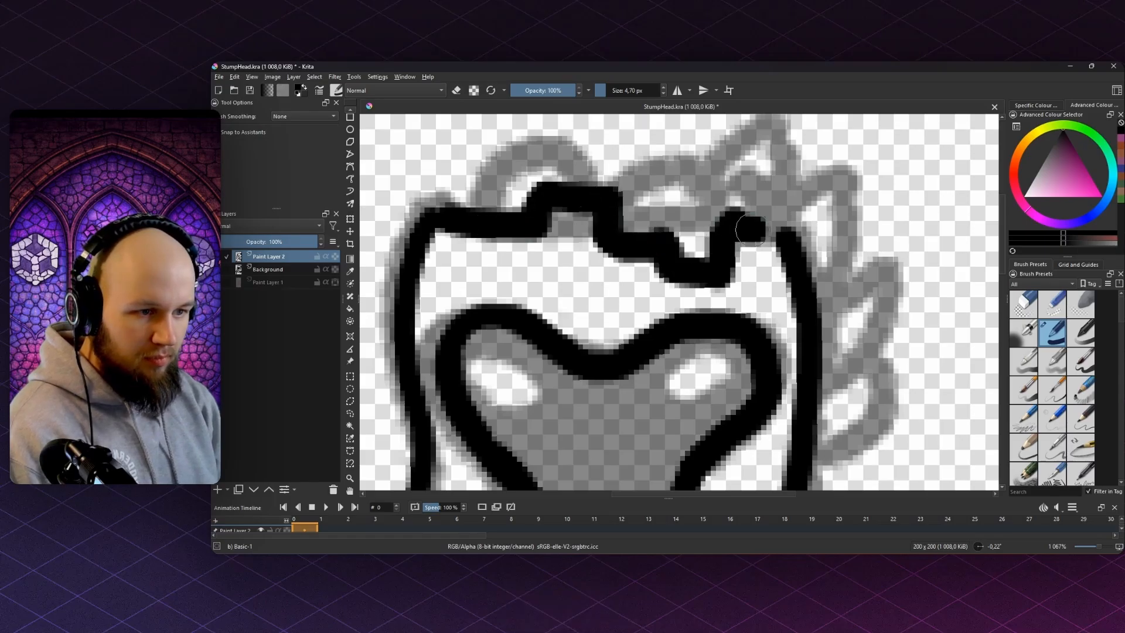
left_click_drag(750, 229, 785, 227)
scroll(786, 227, "down", 5)
scroll(579, 223, "up", 7)
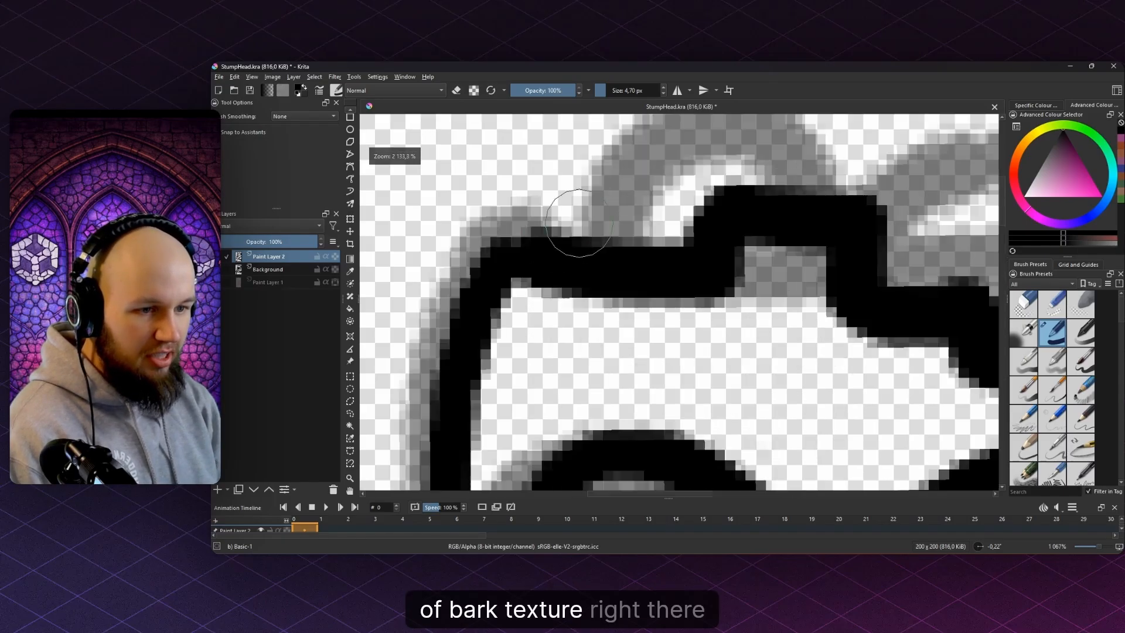
- Fill in the outline's top-left corner and trim the top edge
mouse_move(579, 223)
left_mouse_down()
mouse_move(589, 250)
mouse_move(541, 230)
mouse_move(508, 247)
mouse_move(532, 289)
left_mouse_up()
key("e")
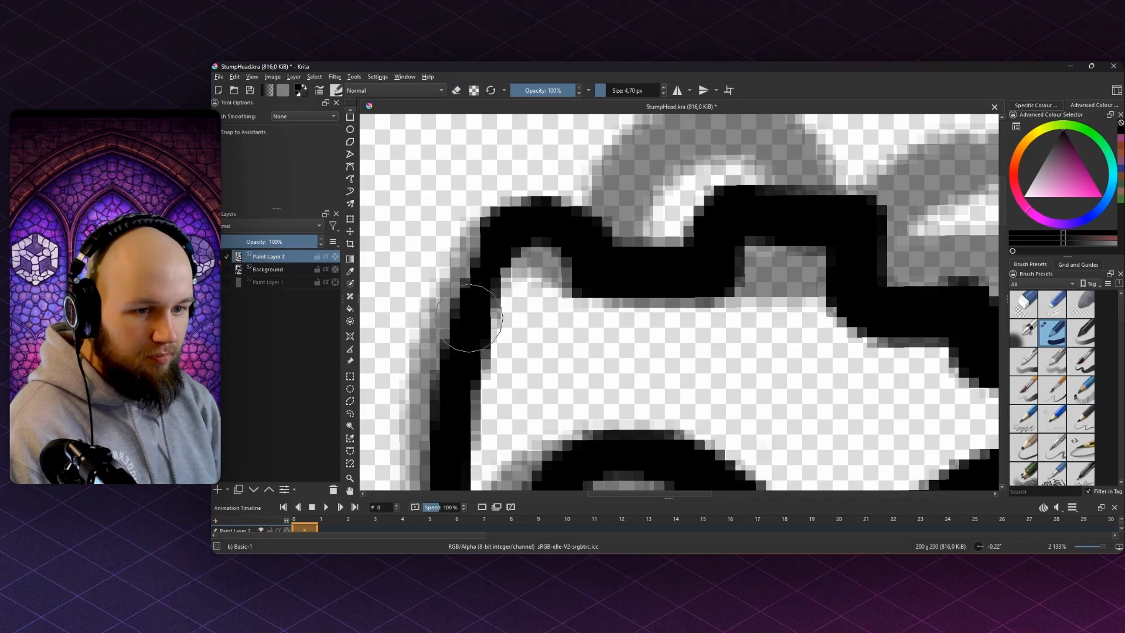
mouse_move(468, 318)
left_mouse_down()
mouse_move(489, 221)
mouse_move(557, 227)
left_mouse_up()
key("e")
scroll(624, 204, "down", 4)
mouse_move(502, 178)
left_mouse_down()
mouse_move(580, 202)
mouse_move(596, 227)
left_mouse_up()
key("e")
scroll(634, 191, "up", 1)
- With a 3 px brush, draw a mushroom stem, dome, arch and leaf-shaped loops
left_click_drag(596, 227, 615, 195)
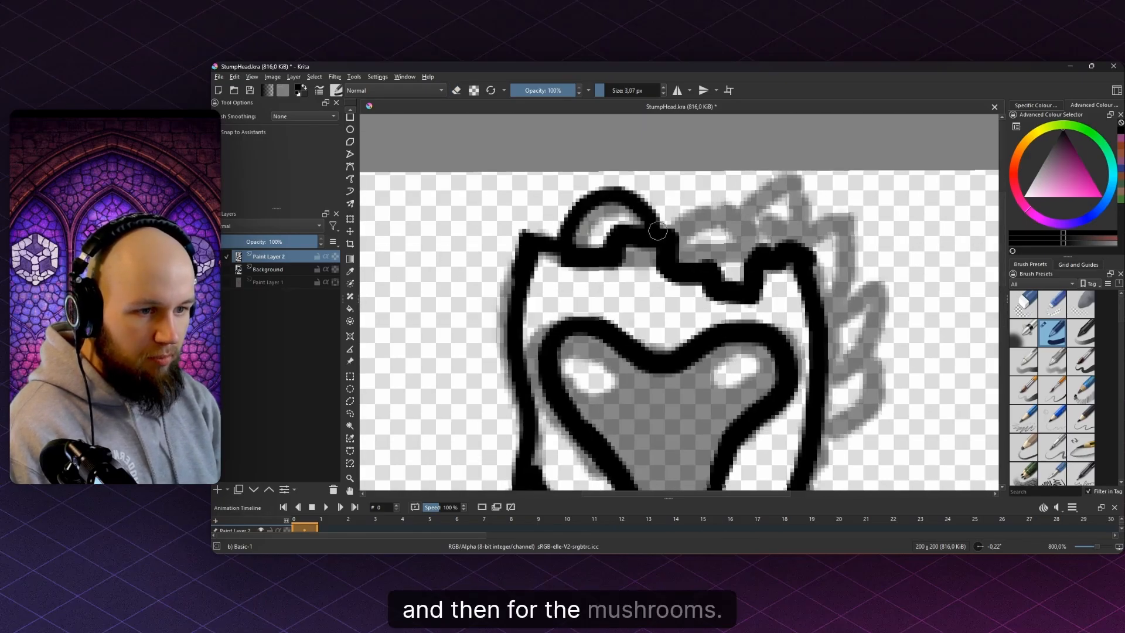
left_click_drag(697, 221, 643, 252)
scroll(643, 252, "up", 2)
left_click_drag(670, 343, 671, 278)
mouse_move(609, 263)
left_mouse_down()
mouse_move(705, 274)
mouse_move(699, 199)
mouse_move(636, 184)
mouse_move(590, 237)
mouse_move(590, 265)
mouse_move(649, 189)
mouse_move(681, 187)
mouse_move(655, 174)
mouse_move(616, 219)
mouse_move(653, 207)
mouse_move(690, 234)
mouse_move(737, 197)
mouse_move(775, 271)
left_mouse_up()
mouse_move(775, 275)
left_mouse_down()
mouse_move(696, 282)
mouse_move(803, 240)
mouse_move(794, 327)
mouse_move(777, 335)
left_mouse_up()
mouse_move(788, 316)
left_mouse_down()
mouse_move(777, 336)
mouse_move(669, 271)
mouse_move(761, 223)
mouse_move(705, 371)
mouse_move(682, 370)
mouse_move(642, 241)
left_mouse_up()
mouse_move(631, 293)
left_mouse_down()
mouse_move(694, 311)
mouse_move(713, 299)
mouse_move(710, 284)
mouse_move(759, 337)
mouse_move(718, 286)
mouse_move(783, 242)
mouse_move(769, 329)
mouse_move(724, 324)
mouse_move(647, 352)
mouse_move(715, 320)
mouse_move(687, 321)
mouse_move(712, 300)
mouse_move(736, 338)
mouse_move(697, 282)
mouse_move(750, 337)
mouse_move(710, 287)
mouse_move(757, 249)
mouse_move(783, 252)
mouse_move(721, 342)
left_mouse_up()
- Shrink the brush, undo the loop-junction marks and redraw a smaller loop below the stem
key("bracketleft")
key("ctrl+z")
key("ctrl+z")
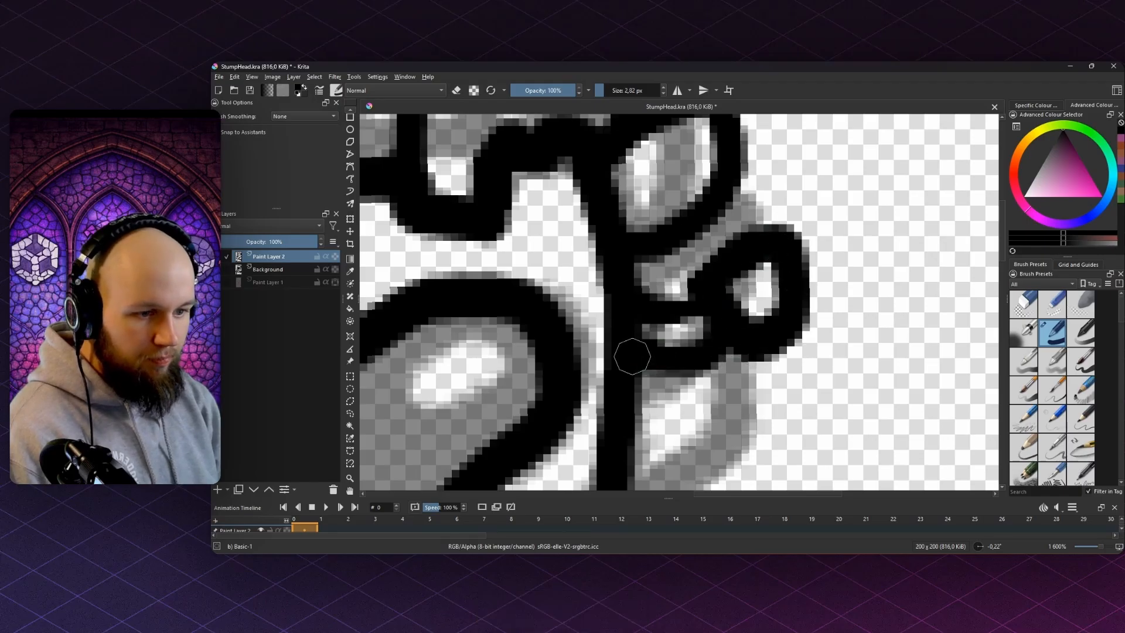
scroll(648, 287, "down", 6)
scroll(659, 279, "up", 5)
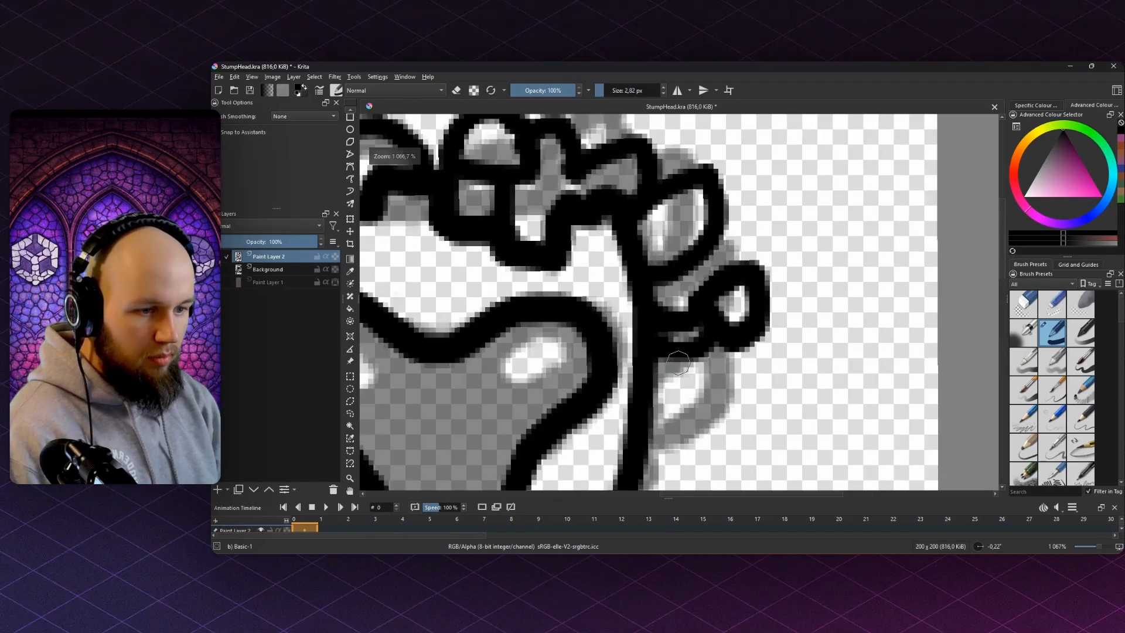
mouse_move(663, 362)
left_mouse_down()
mouse_move(701, 363)
mouse_move(651, 429)
left_mouse_up()
key("ctrl+z")
left_click_drag(652, 428, 674, 364)
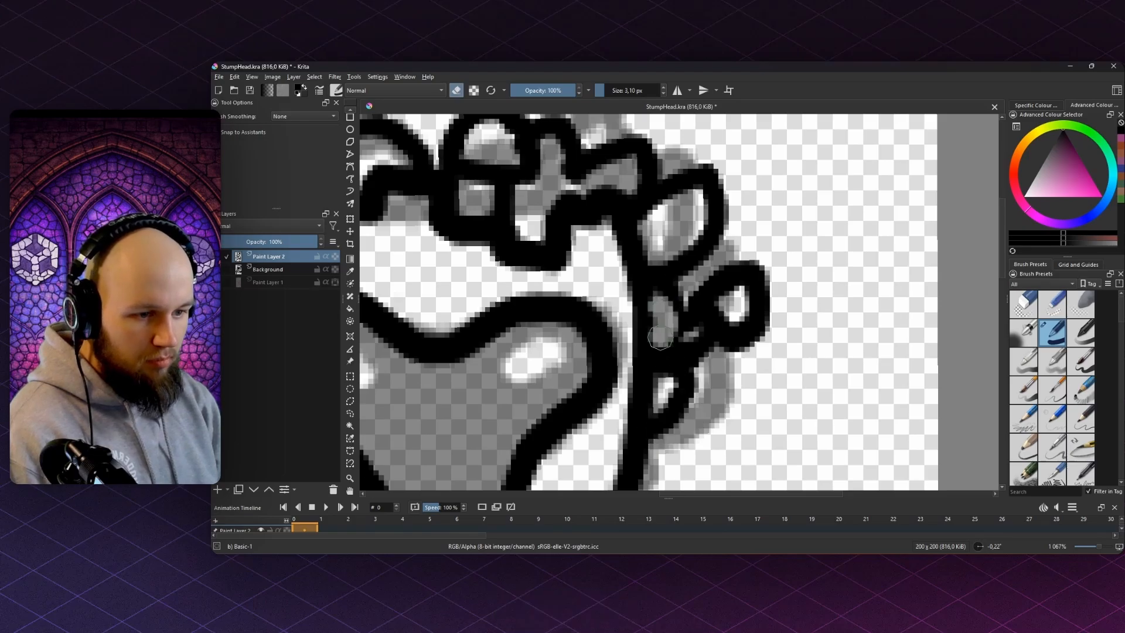
- Erase and redraw the stem line in black, removing messy paint around it
scroll(648, 369, "down", 7)
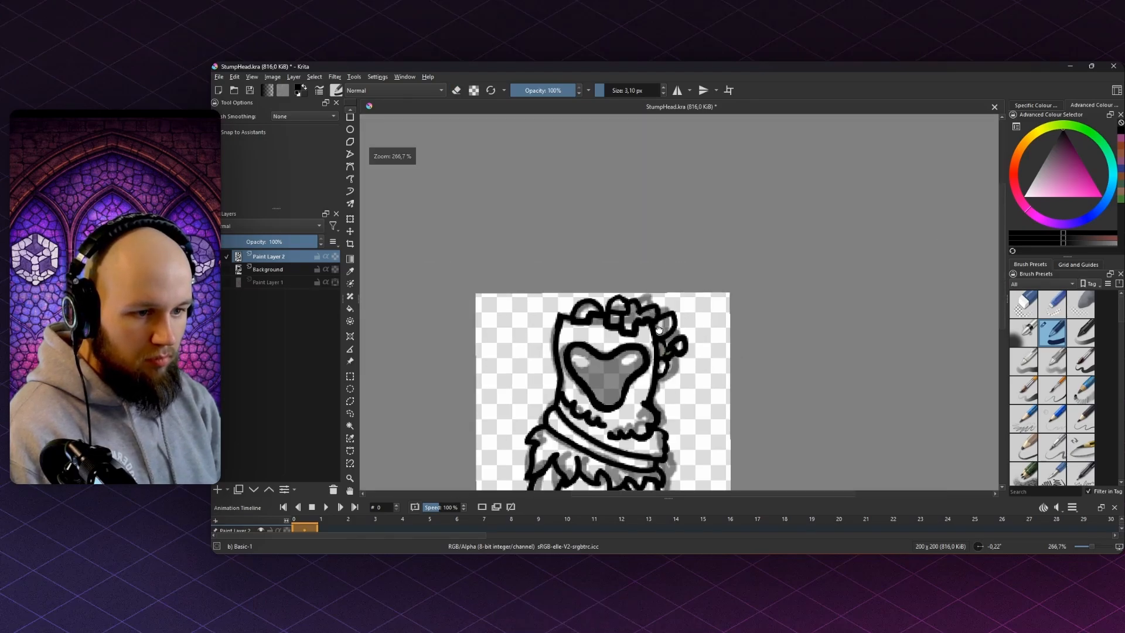
scroll(687, 231, "up", 8)
key("e")
left_click_drag(688, 232, 681, 266)
key("e")
mouse_move(687, 236)
left_mouse_down()
mouse_move(681, 264)
mouse_move(674, 255)
mouse_move(688, 310)
left_mouse_up()
left_click_drag(688, 389, 701, 352)
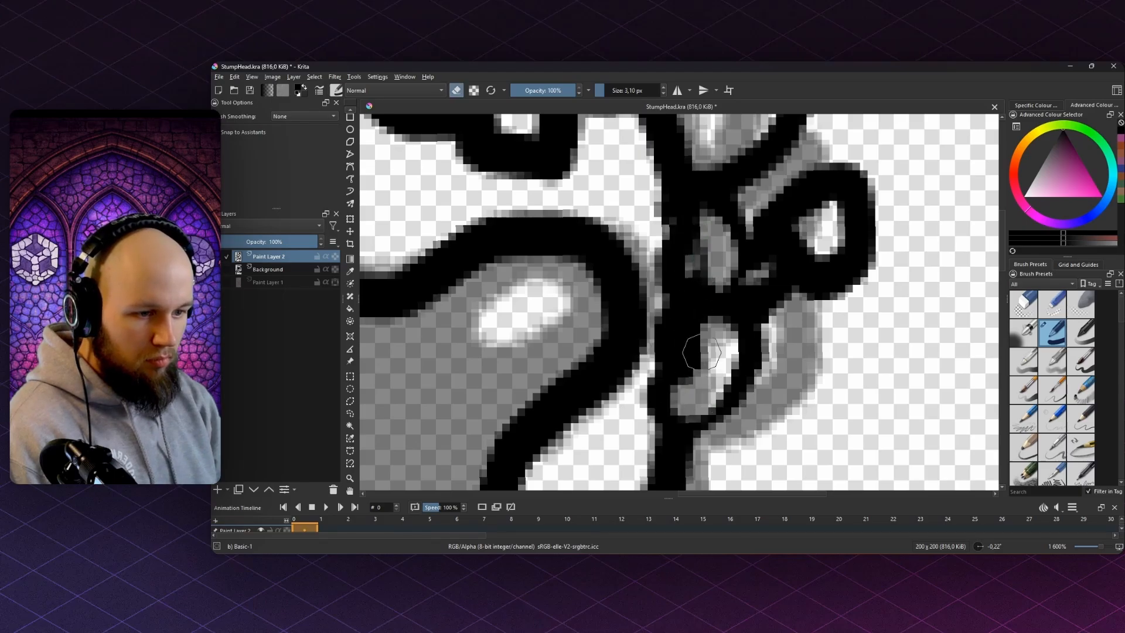
mouse_move(713, 287)
left_mouse_down()
mouse_move(683, 217)
mouse_move(686, 306)
mouse_move(667, 362)
mouse_move(666, 442)
mouse_move(746, 391)
mouse_move(755, 278)
left_mouse_up()
key("e")
- Erase the black ring on the stem and the stray grey shading nearby
scroll(696, 206, "down", 3)
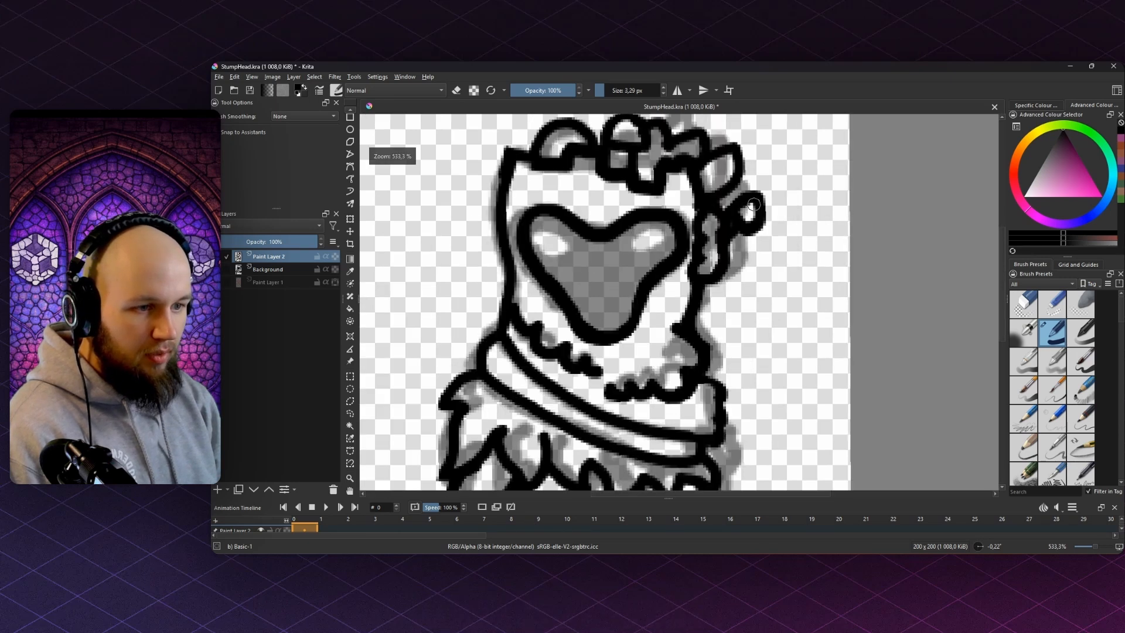
scroll(748, 213, "up", 2)
key("e")
mouse_move(751, 215)
left_mouse_down()
mouse_move(773, 202)
mouse_move(740, 223)
left_mouse_up()
mouse_move(727, 212)
left_mouse_down()
mouse_move(691, 225)
mouse_move(716, 237)
mouse_move(718, 265)
left_mouse_up()
key("e")
mouse_move(716, 268)
left_mouse_down()
mouse_move(751, 223)
mouse_move(735, 161)
mouse_move(715, 266)
left_mouse_up()
key("ctrl+z")
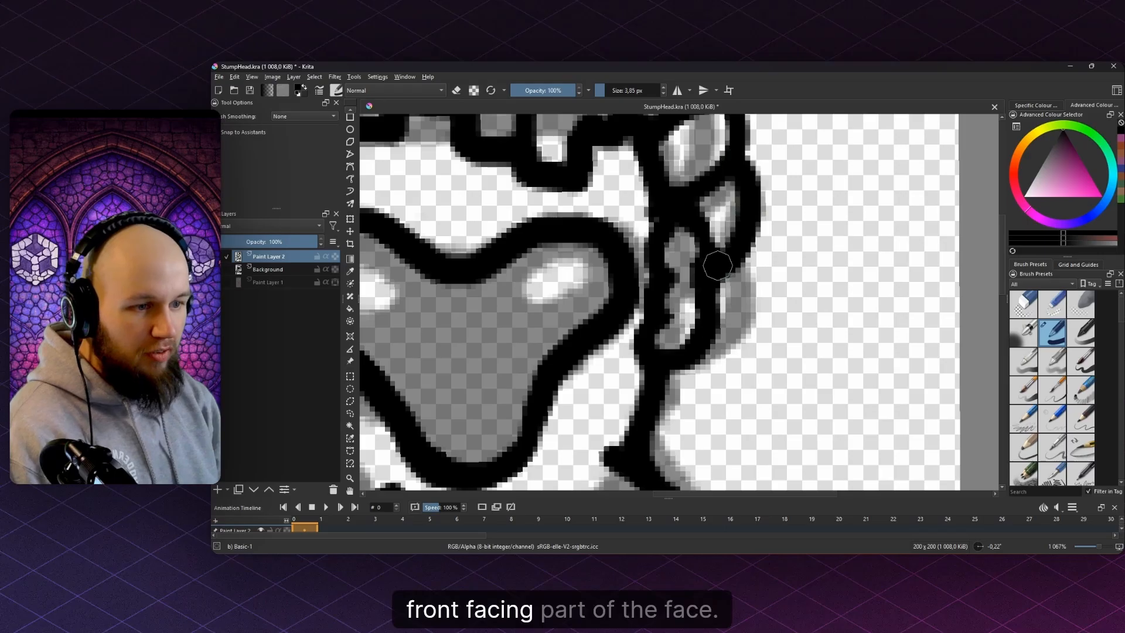
- Erase a small stray spot and the black corner beside the small shape
scroll(681, 237, "down", 4)
scroll(689, 237, "up", 5)
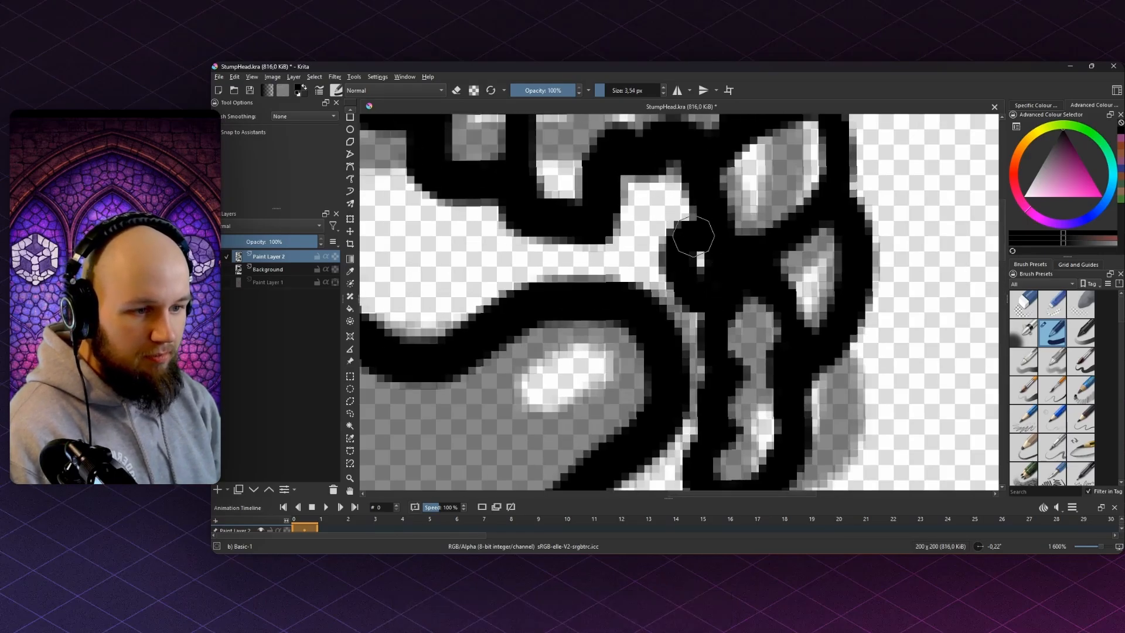
key("e")
left_click(707, 269)
scroll(727, 249, "down", 3)
mouse_move(741, 211)
left_mouse_down()
mouse_move(735, 255)
mouse_move(747, 263)
mouse_move(733, 255)
mouse_move(703, 266)
mouse_move(730, 231)
mouse_move(725, 277)
mouse_move(714, 274)
mouse_move(760, 218)
left_mouse_up()
scroll(739, 243, "up", 3)
scroll(732, 235, "down", 3)
scroll(726, 250, "up", 3)
- Return to painting in black with a slightly smaller brush
key("e")
scroll(778, 215, "down", 5)
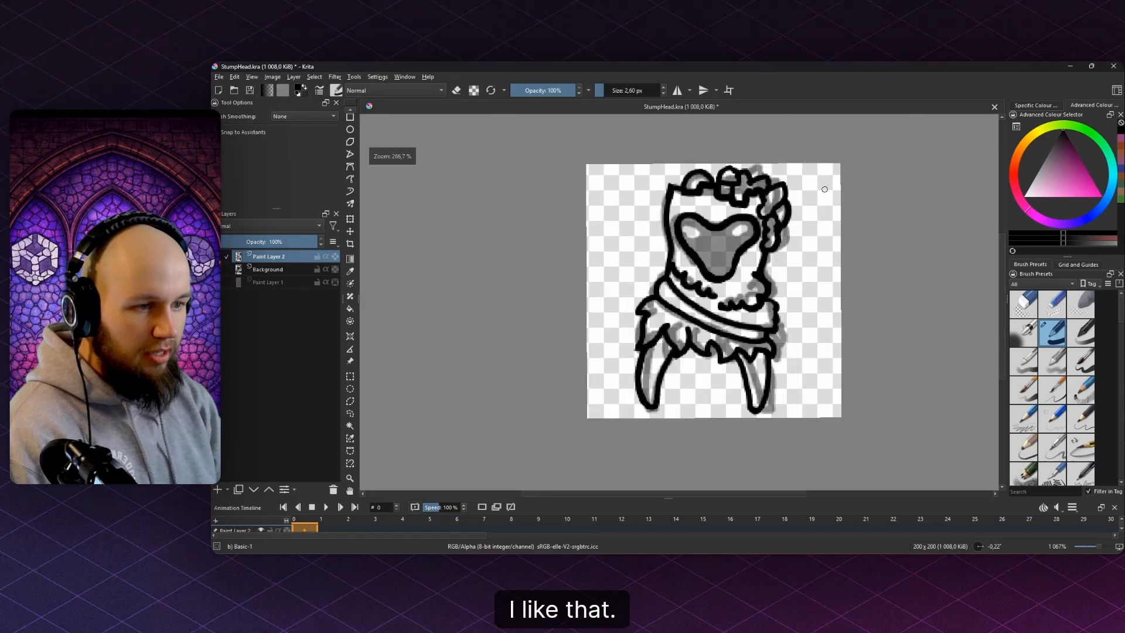
scroll(820, 193, "down", 3)
scroll(802, 201, "up", 7)
key("e")
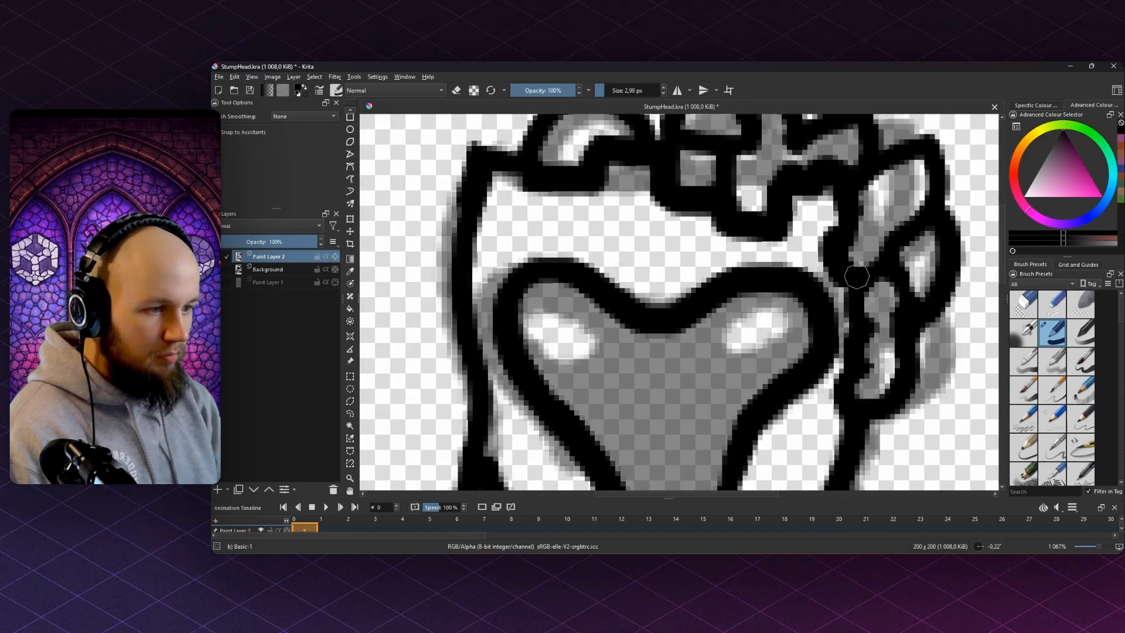
scroll(890, 270, "down", 6)
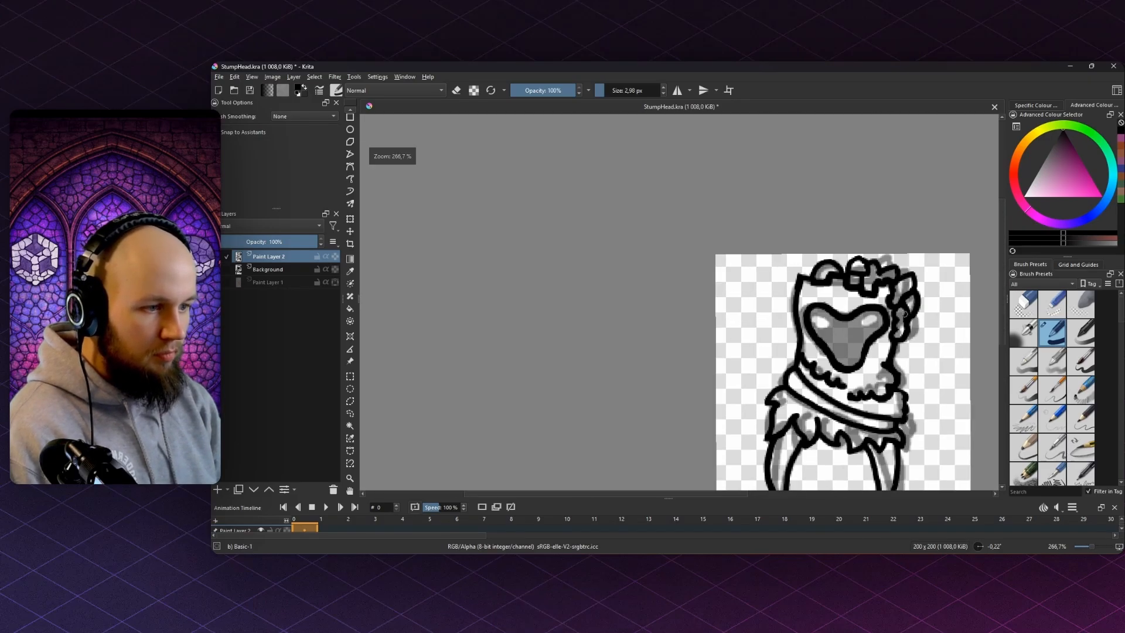
scroll(773, 216, "up", 4)
scroll(772, 216, "up", 3)
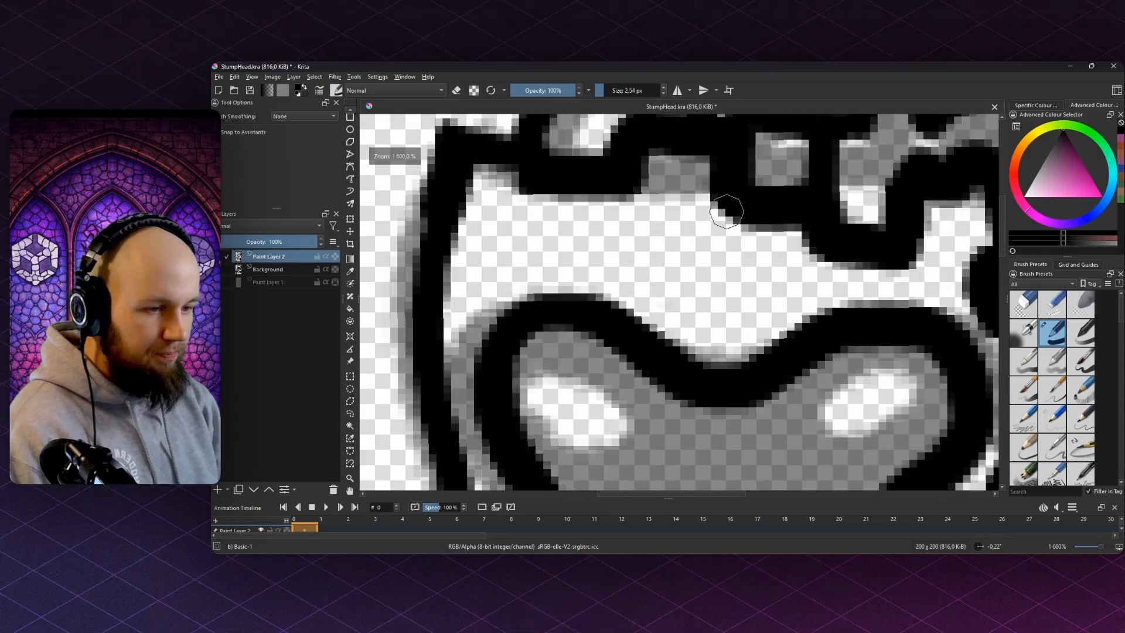
- Draw short vertical bark lines down from the top band above the eyes, undoing a bad one
left_click_drag(729, 235, 729, 264)
left_click_drag(652, 226, 658, 225)
left_click_drag(632, 196, 631, 239)
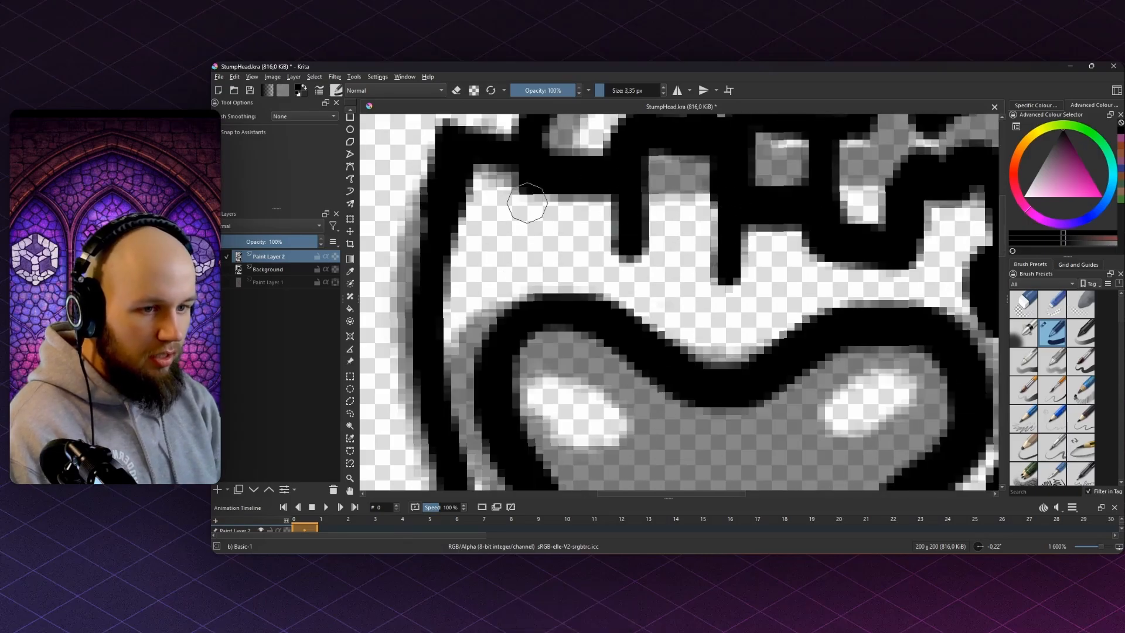
mouse_move(518, 192)
left_mouse_down()
mouse_move(517, 223)
mouse_move(521, 172)
left_mouse_up()
key("ctrl+z")
mouse_move(890, 281)
left_mouse_down()
mouse_move(741, 245)
mouse_move(752, 275)
left_mouse_up()
- Add two more short black bark strokes on the other side of the face
left_click_drag(485, 280, 656, 261)
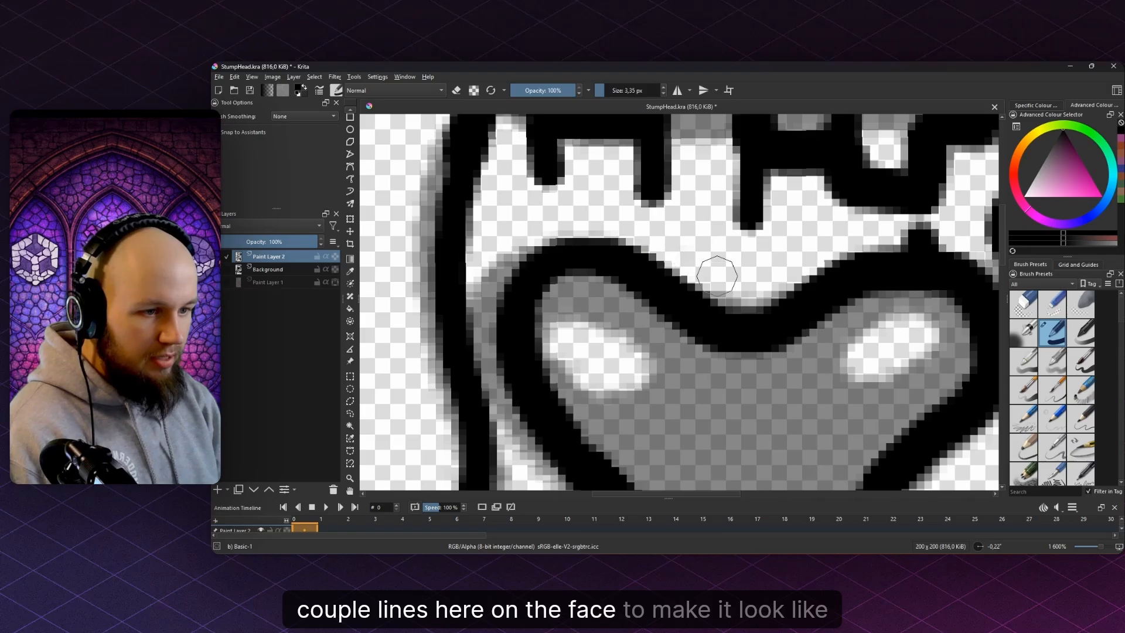
left_click_drag(752, 282, 750, 320)
mouse_move(555, 250)
left_mouse_down()
mouse_move(567, 212)
mouse_move(565, 254)
left_mouse_up()
scroll(645, 188, "down", 8)
scroll(645, 191, "up", 8)
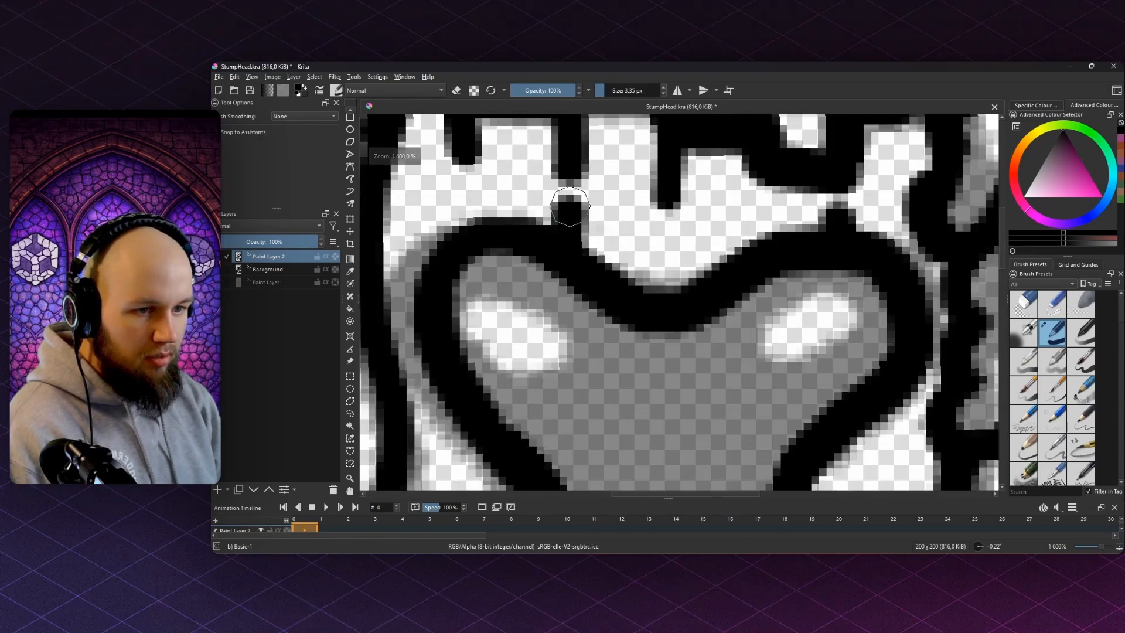
- Erase to widen the gap above the left eye, then draw a bark line beside it
key("e")
mouse_move(549, 176)
left_mouse_down()
mouse_move(614, 272)
mouse_move(660, 267)
mouse_move(624, 339)
left_mouse_up()
key("e")
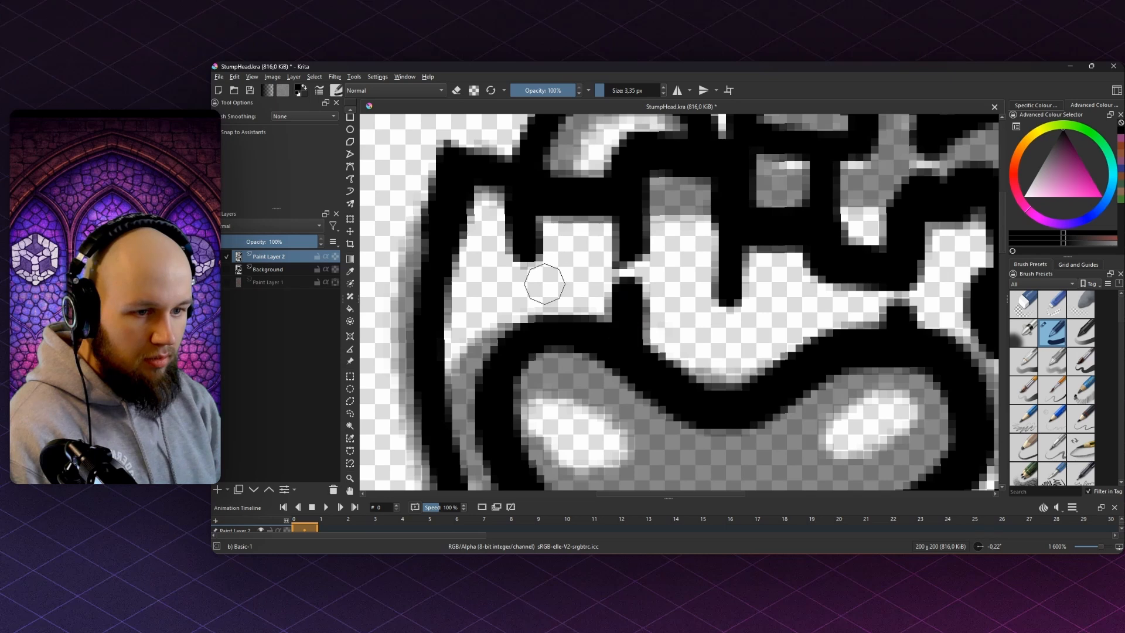
mouse_move(531, 297)
left_mouse_down()
mouse_move(530, 317)
mouse_move(566, 325)
left_mouse_up()
key("ctrl+z")
- Undo the other unwanted stroke and reset the view to 100% zoom
key("ctrl+z")
mouse_move(488, 340)
left_mouse_down()
mouse_move(489, 311)
mouse_move(508, 337)
left_mouse_up()
scroll(687, 288, "down", 4)
mouse_move(727, 370)
left_mouse_down()
mouse_move(701, 282)
mouse_move(727, 262)
mouse_move(729, 297)
mouse_move(713, 268)
mouse_move(647, 279)
mouse_move(618, 259)
mouse_move(550, 275)
left_mouse_up()
scroll(701, 281, "up", 3)
scroll(708, 286, "down", 2)
scroll(723, 245, "up", 1)
key("ctrl+z")
key("1")
scroll(676, 247, "up", 4)
scroll(647, 279, "down", 3)
scroll(597, 253, "up", 2)
scroll(561, 272, "down", 1)
scroll(560, 272, "up", 1)
- Add a new empty layer above Paint Layer 1 and hide the Background layer
left_click(249, 270)
left_click(217, 282)
left_click(217, 283)
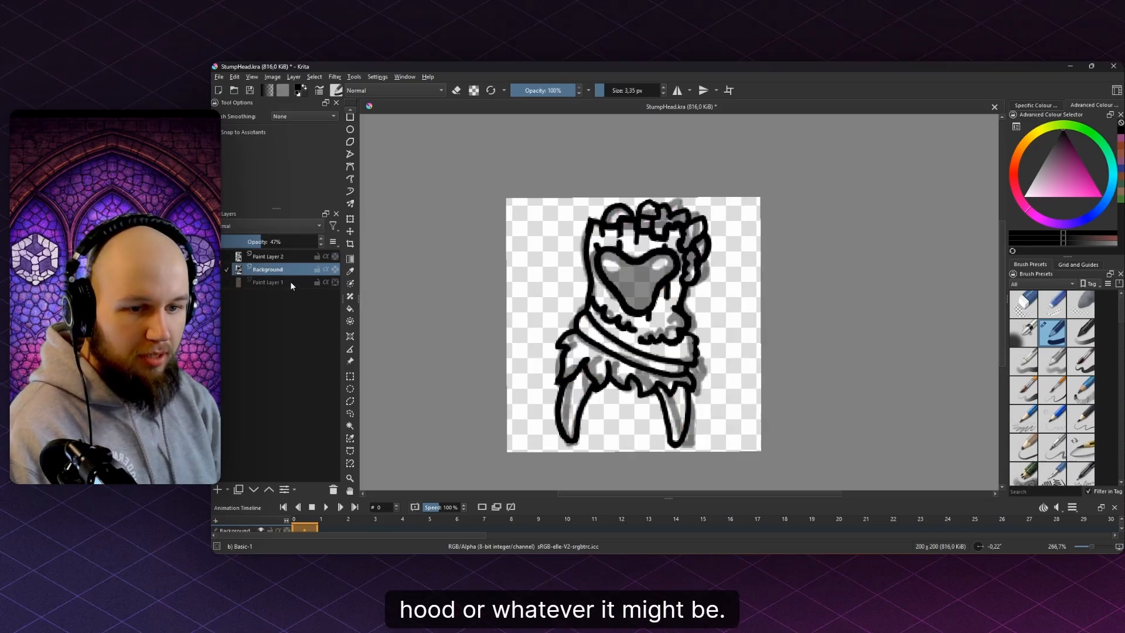
left_click(293, 281)
key("Insert")
left_click(217, 270)
scroll(565, 203, "down", 4)
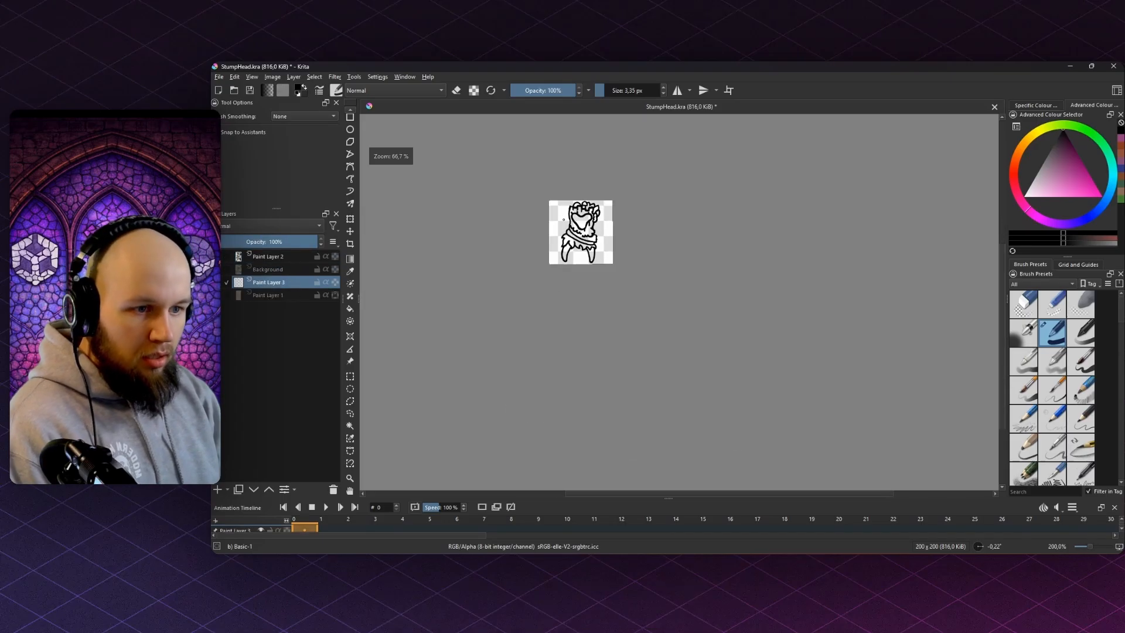
scroll(558, 213, "up", 5)
left_click_drag(532, 233, 498, 204)
- Pick the trunk's brown from Paint Layer 1, hide it, and add empty Paint Layer 4
left_click(217, 295)
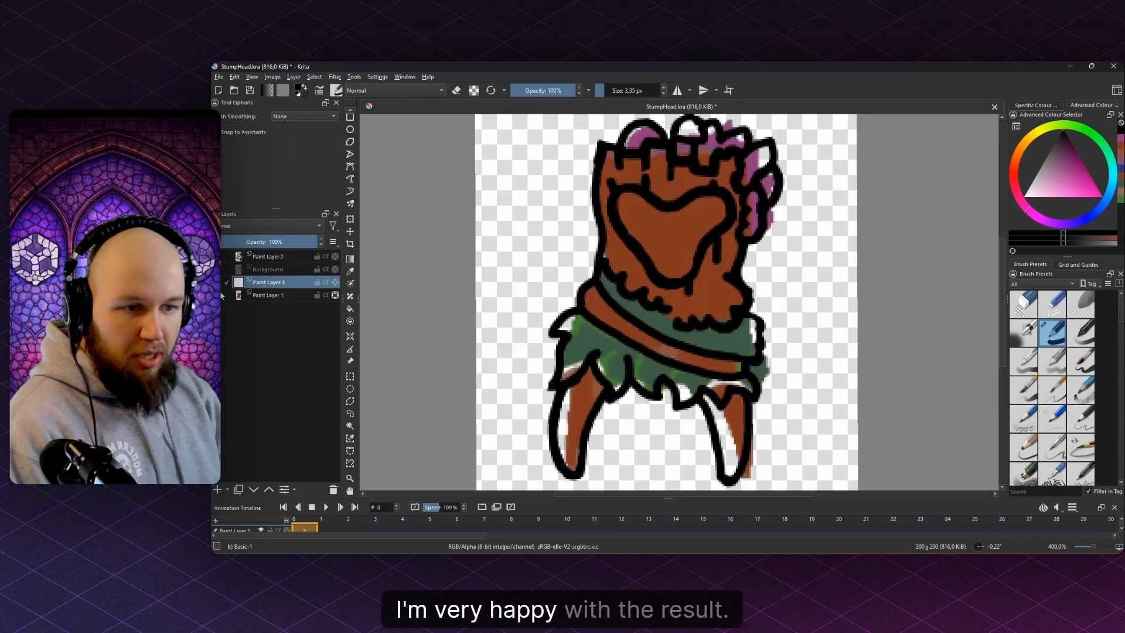
left_click(270, 295)
left_click(724, 264, "ctrl")
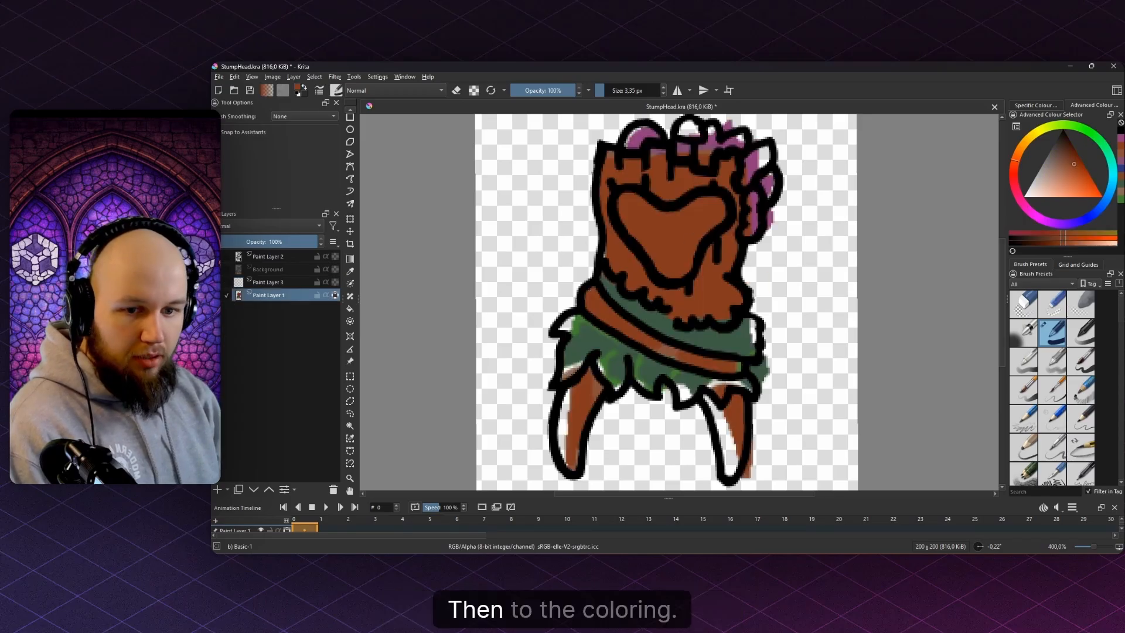
left_click(217, 295)
key("Insert")
scroll(521, 283, "down", 1)
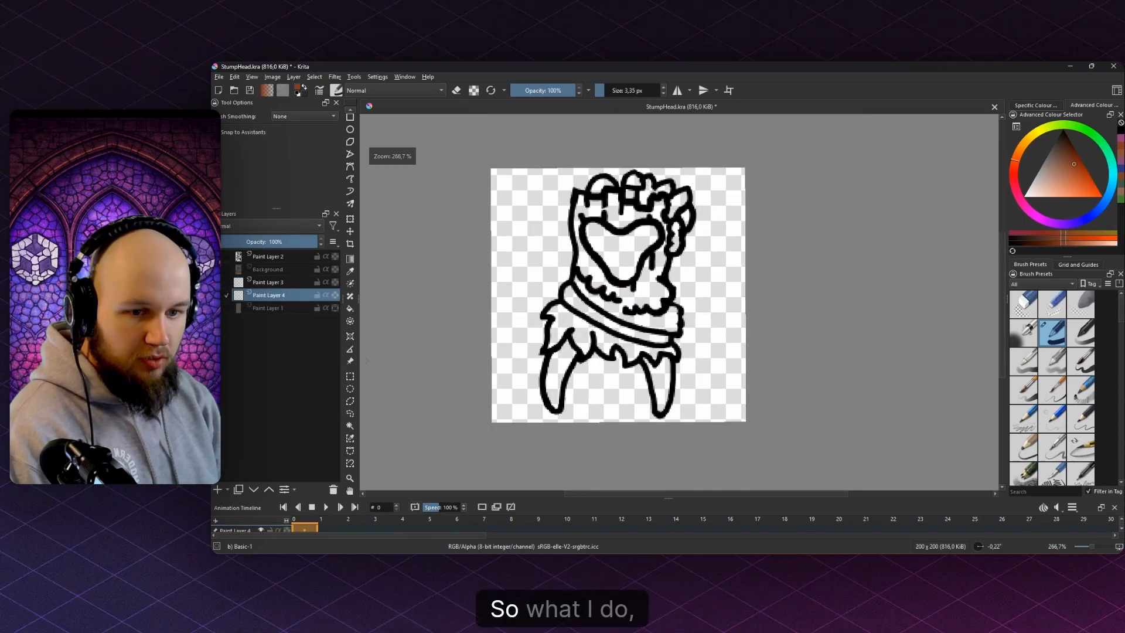
- Contiguous-select the empty area around the character and grow the selection by 2 pixels
left_click(349, 425)
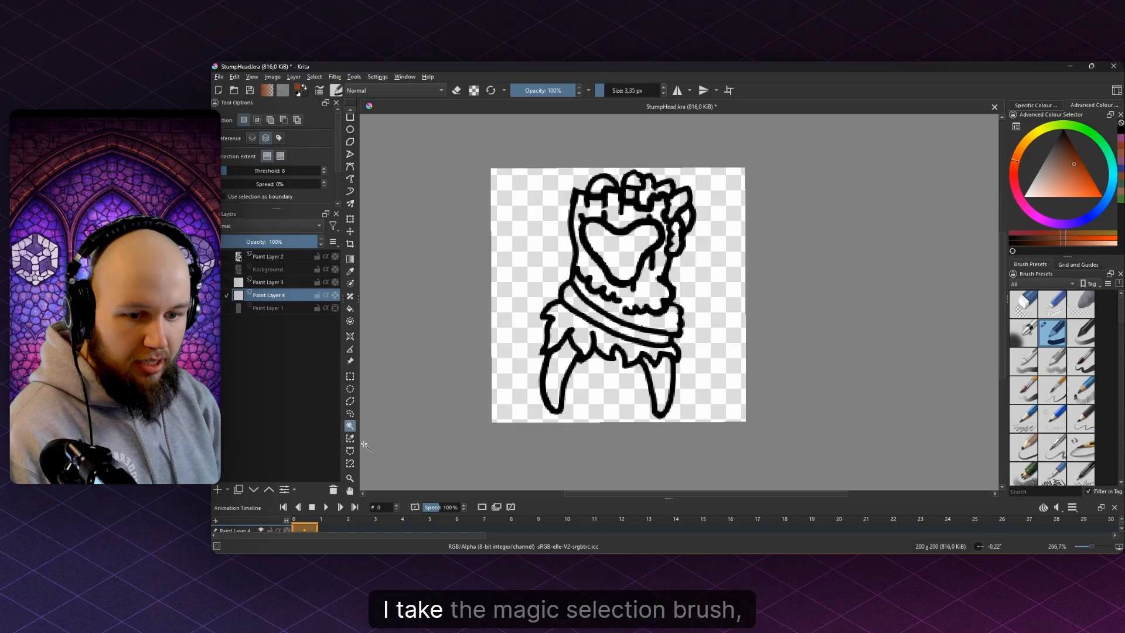
left_click(533, 270)
scroll(762, 224, "up", 1)
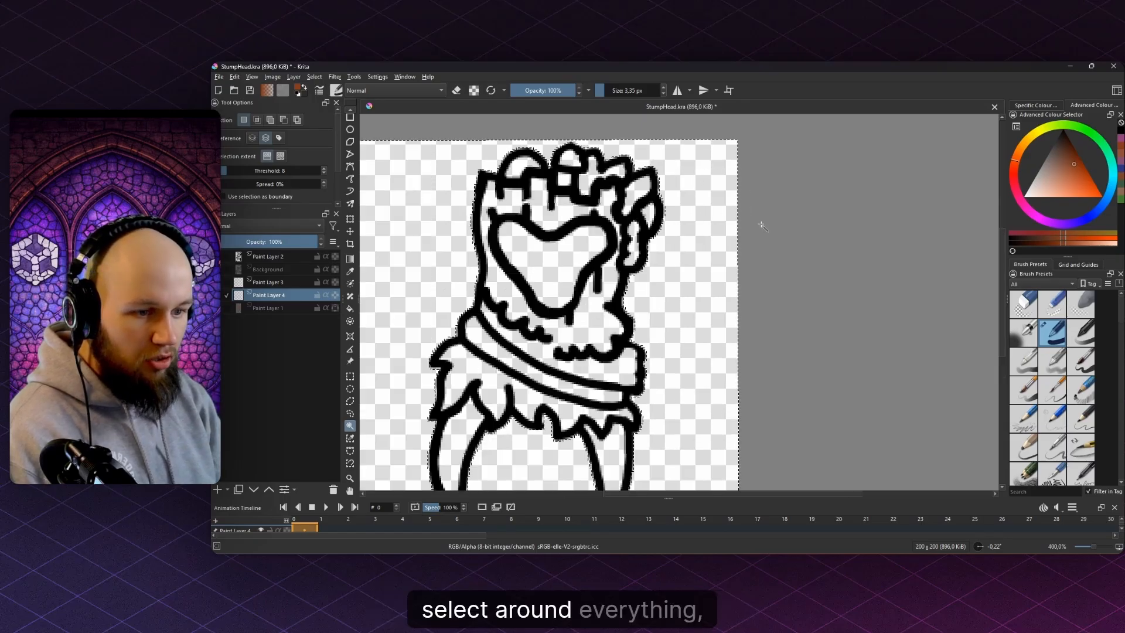
key("shift+g")
type("2")
key("Return")
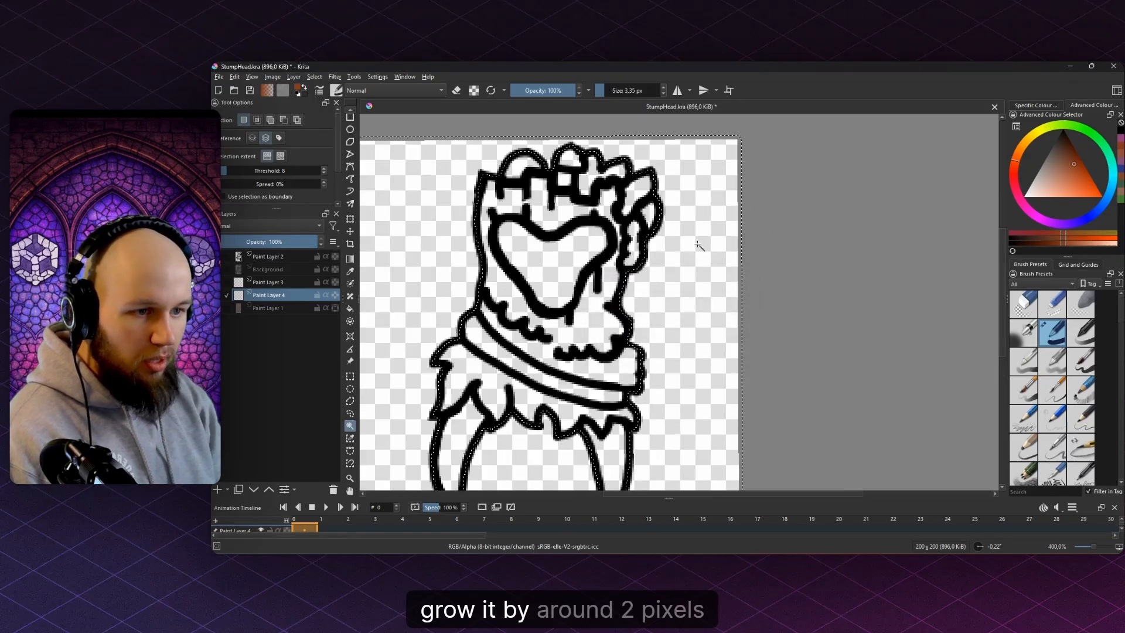
scroll(561, 219, "up", 6)
scroll(561, 219, "down", 6)
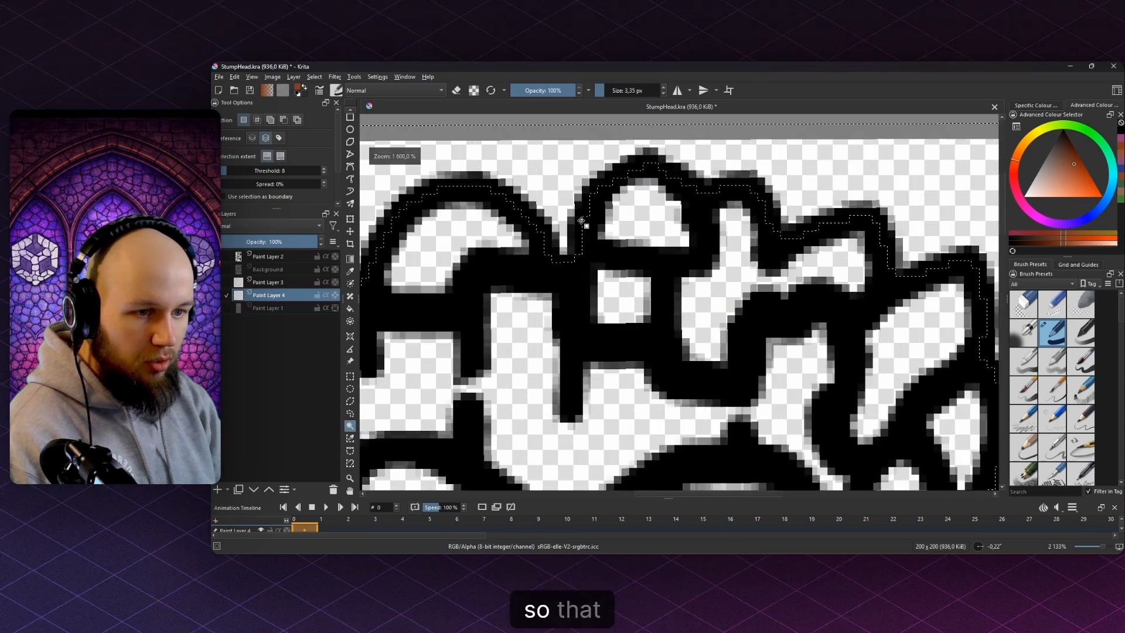
- Invert the selection onto the character after undoing a test brush stroke
key("b")
mouse_move(563, 222)
left_mouse_down()
mouse_move(464, 231)
mouse_move(646, 270)
left_mouse_up()
key("ctrl+z")
key("ctrl+shift+i")
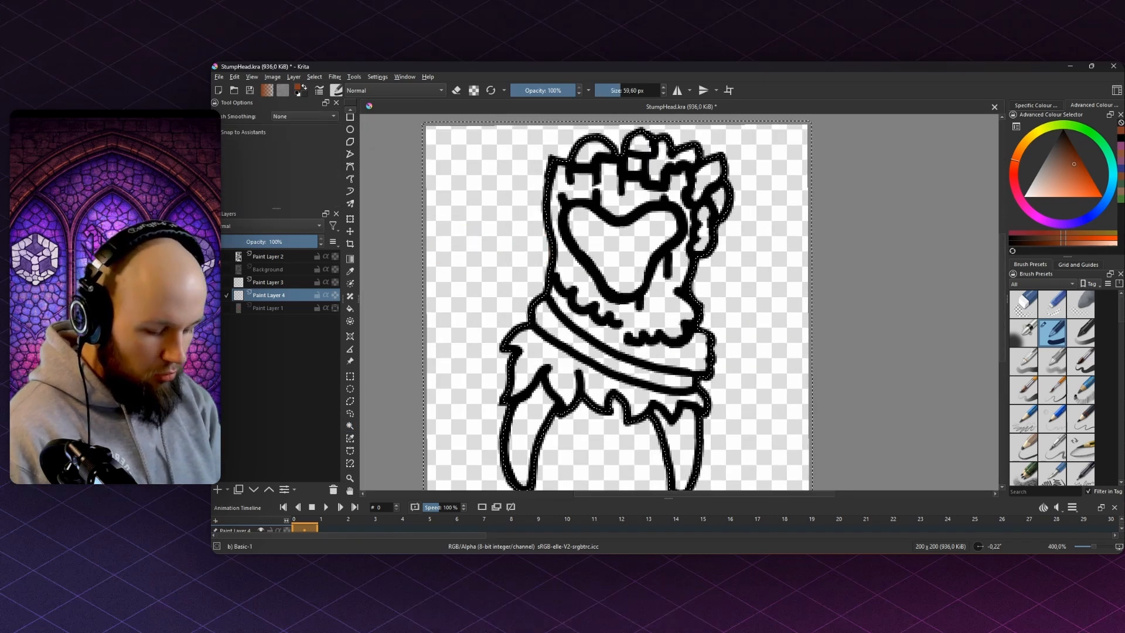
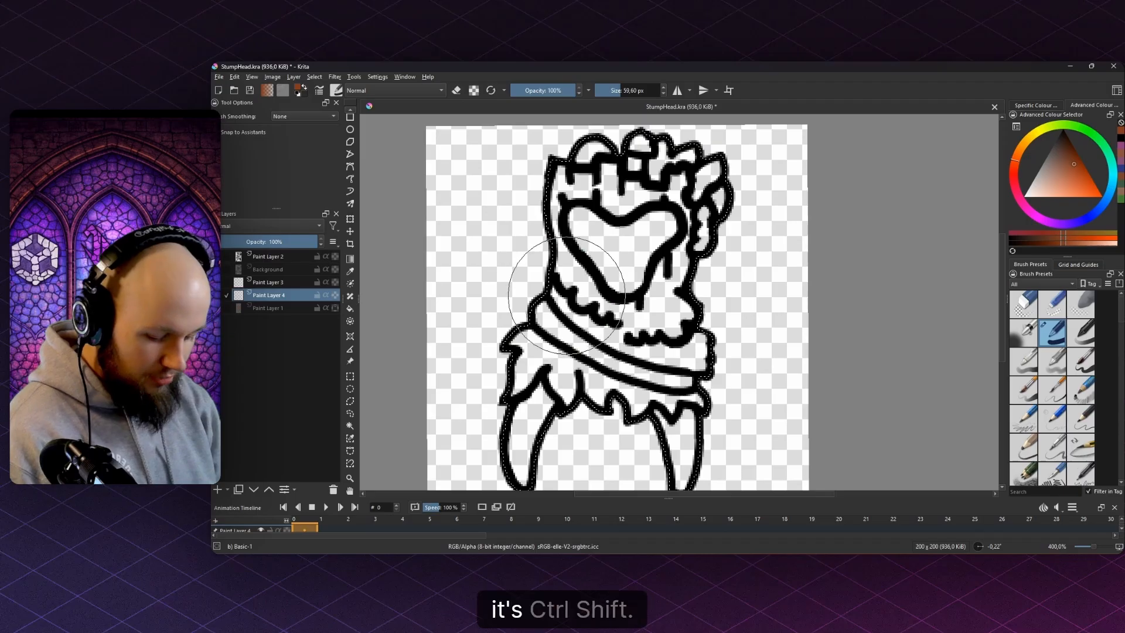
- Brush flat orange-brown across the whole stump body inside the selection
left_click_drag(623, 300, 671, 282)
scroll(670, 282, "down", 1)
mouse_move(650, 202)
left_mouse_down()
mouse_move(673, 286)
mouse_move(573, 363)
mouse_move(596, 283)
mouse_move(733, 301)
mouse_move(672, 279)
mouse_move(601, 279)
mouse_move(624, 322)
left_mouse_up()
scroll(642, 296, "up", 1)
scroll(626, 286, "down", 4)
- Save the sprite file and select the layer holding the colour palette
key("ctrl+s")
scroll(633, 279, "up", 2)
left_click(270, 307)
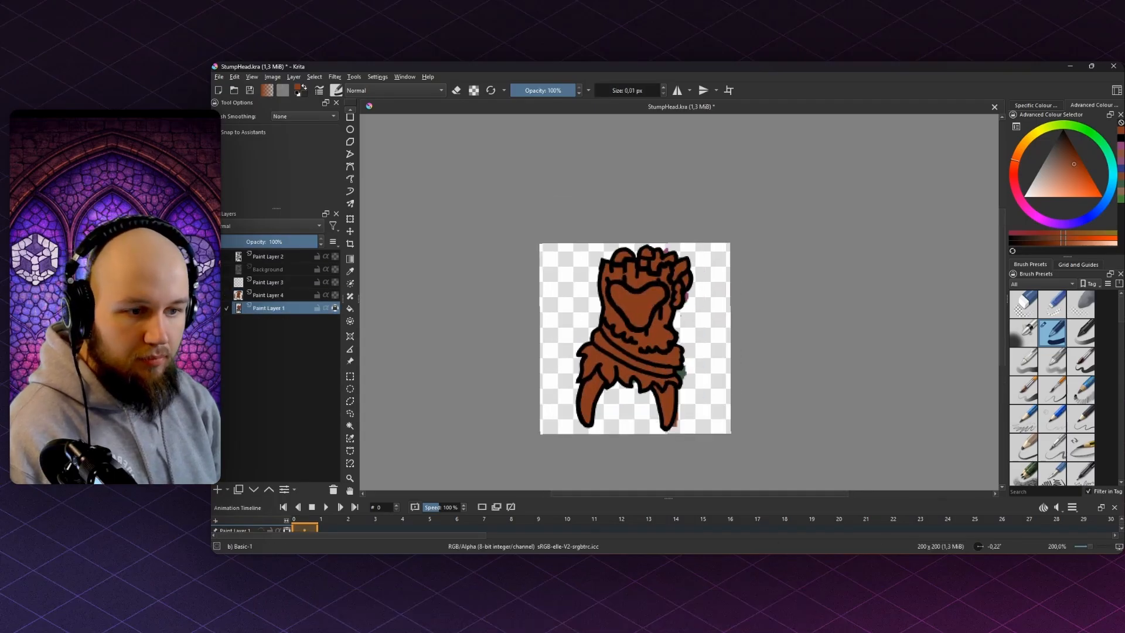
- Slide the colour palette left beside the sprite with the Move tool
key("plus")
left_click(350, 231)
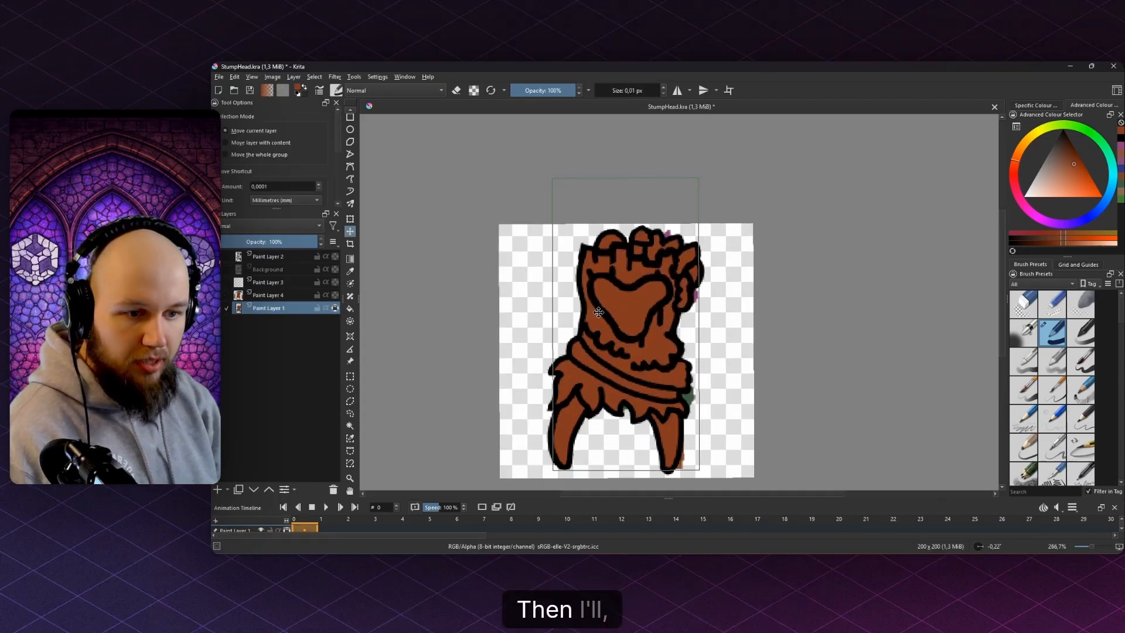
mouse_move(610, 314)
left_mouse_down()
mouse_move(499, 259)
mouse_move(482, 301)
left_mouse_up()
key("p")
scroll(576, 294, "up", 2)
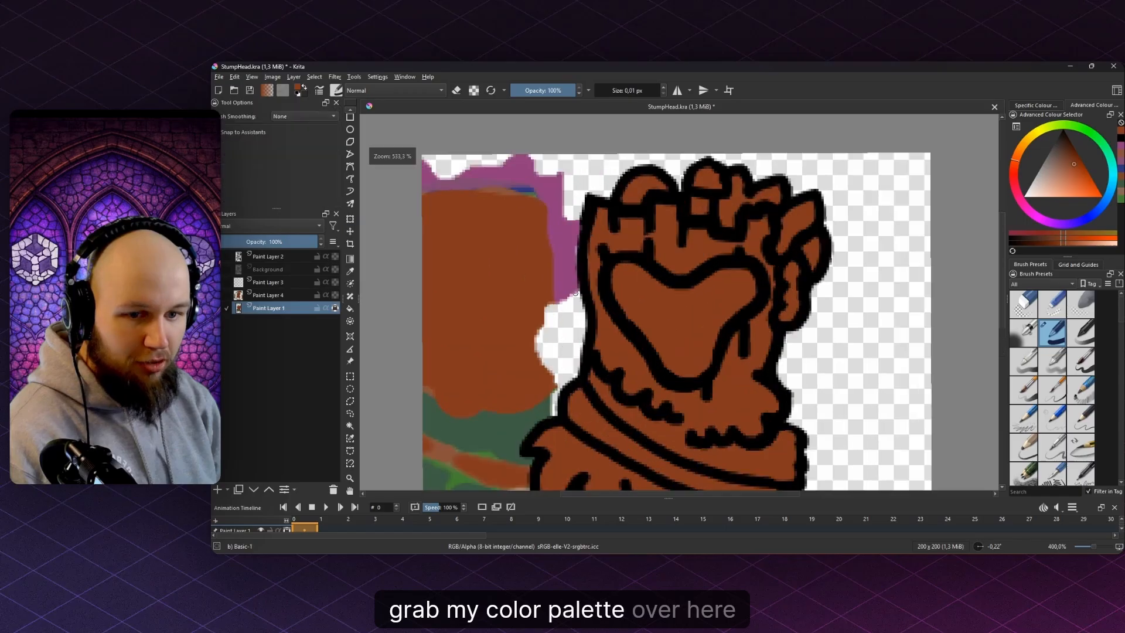
- Sample purple from the palette and fill the head tufts on Paint Layer 4
left_click(570, 254)
left_click(350, 308)
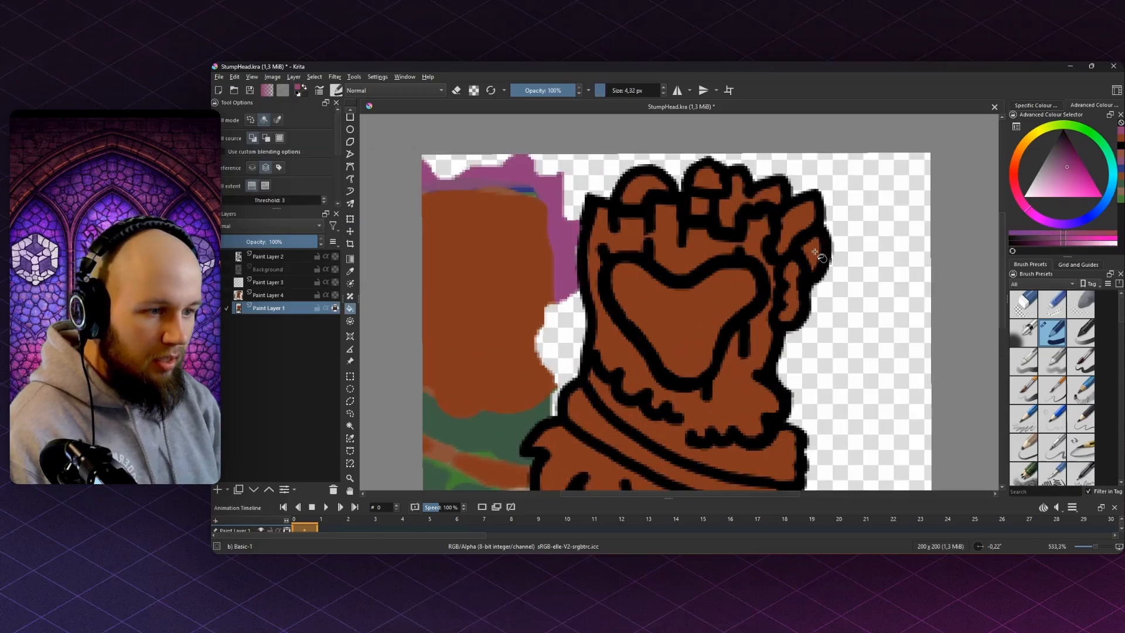
left_click(257, 296)
left_click(813, 251)
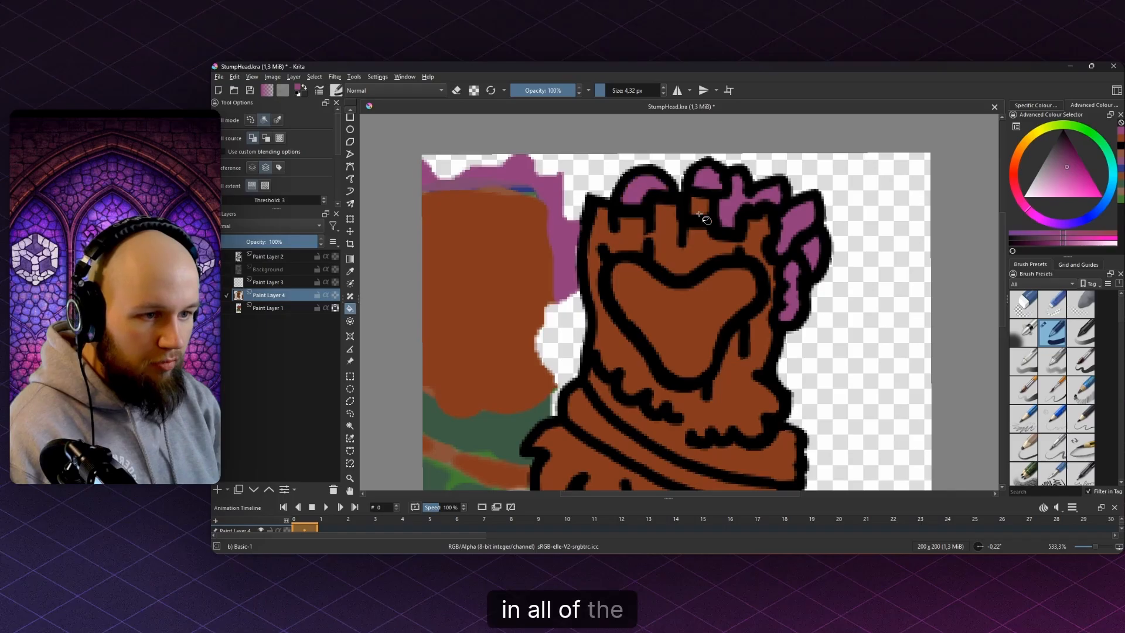
scroll(750, 215, "down", 3)
scroll(760, 235, "up", 3)
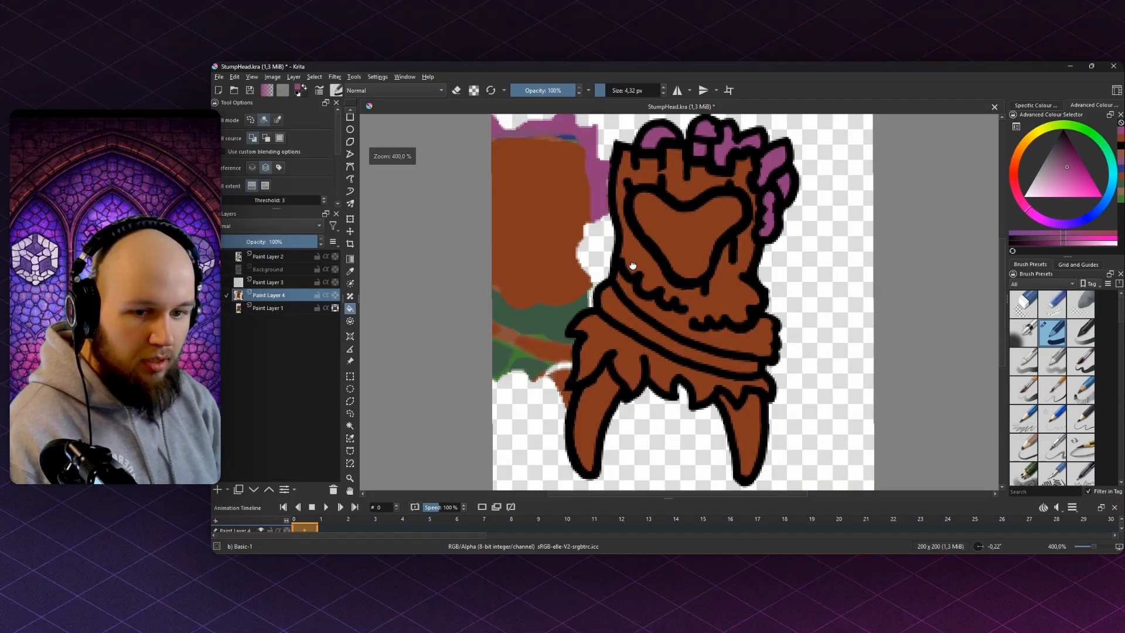
- Fill the mossy ruff dark green after closing a gap in its outline
left_click(586, 405, "ctrl")
left_click(587, 406)
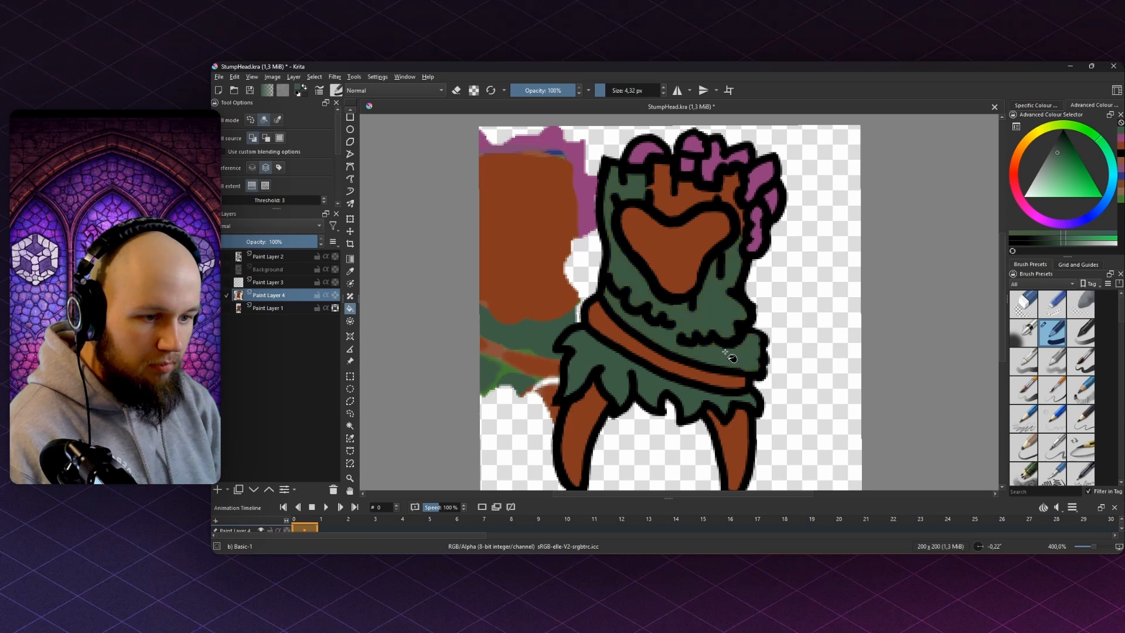
key("ctrl+z")
scroll(682, 339, "up", 1)
key("b")
left_click_drag(668, 325, 678, 338)
key("f")
left_click(745, 364)
scroll(741, 364, "down", 2)
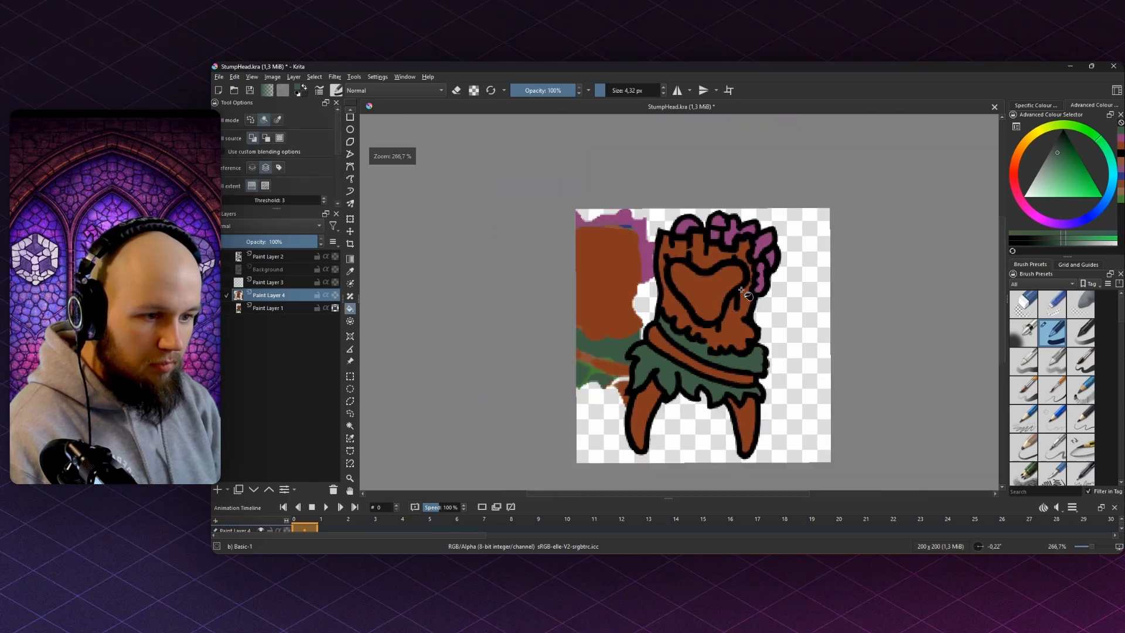
scroll(737, 274, "up", 2)
- Cover the brown gaps along the ruff's right edge with green
scroll(742, 281, "down", 6)
scroll(742, 287, "up", 7)
key("b")
left_click_drag(657, 205, 736, 311)
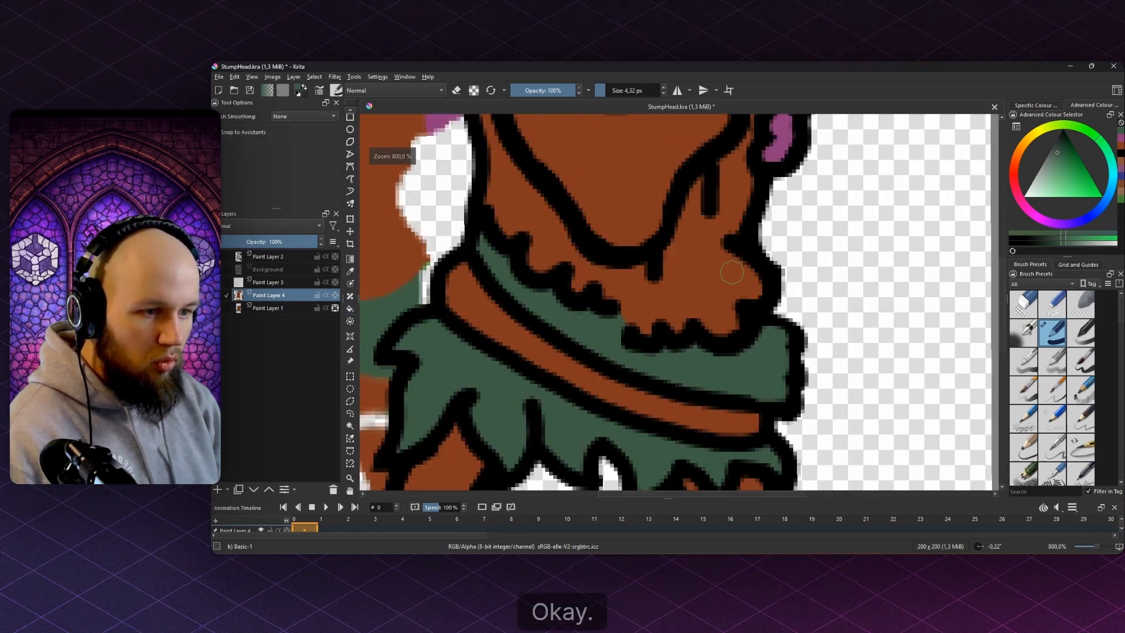
left_click_drag(727, 247, 702, 298)
key("]")
key("f")
left_click(726, 322)
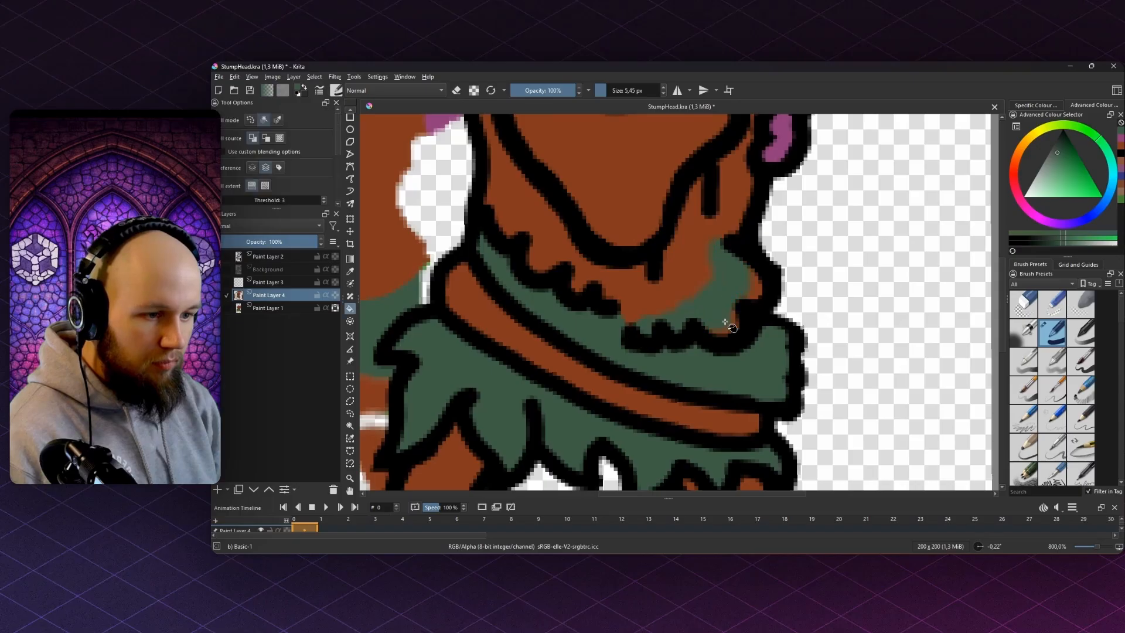
key("b")
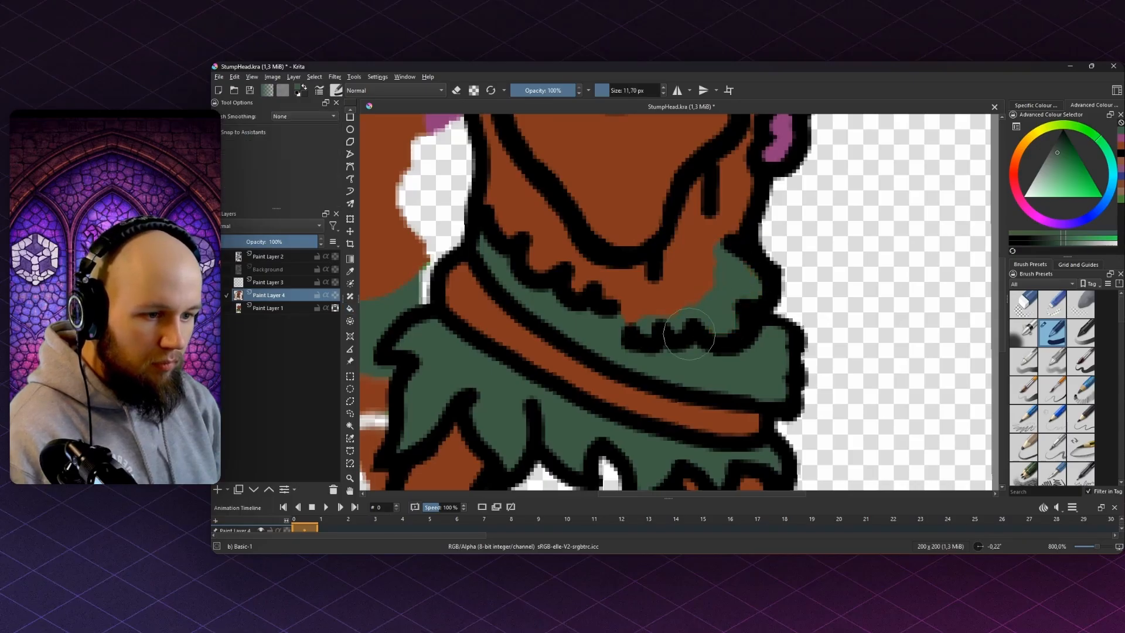
- Erase the old downward moss edge lines on the line art layer
scroll(689, 334, "down", 3)
scroll(690, 300, "up", 3)
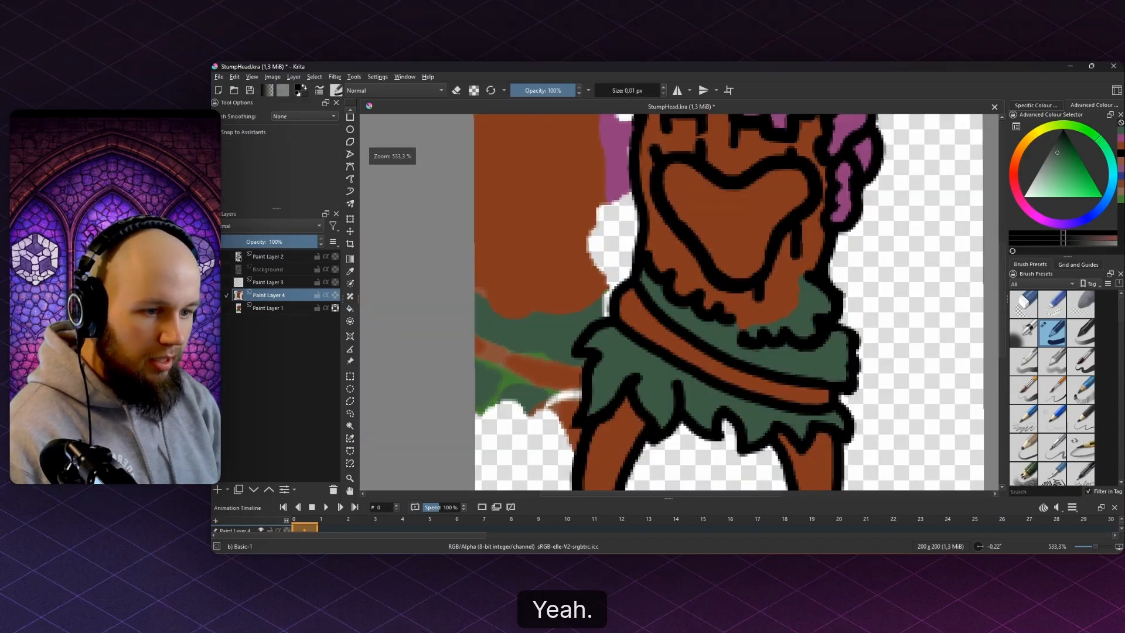
scroll(673, 289, "up", 4)
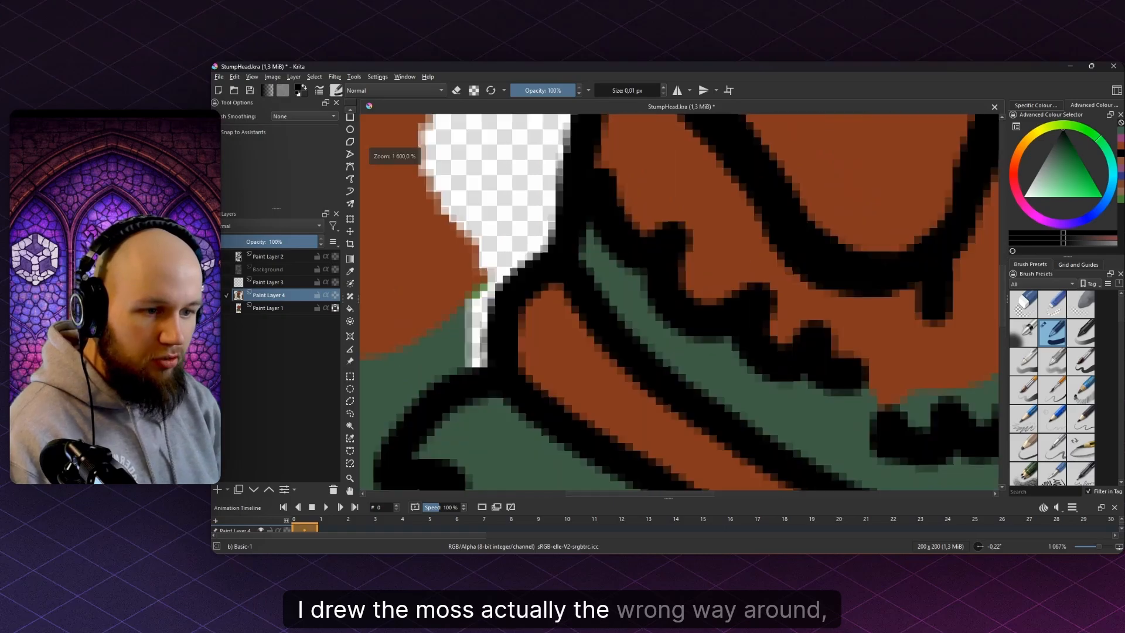
scroll(578, 294, "down", 4)
scroll(584, 264, "up", 4)
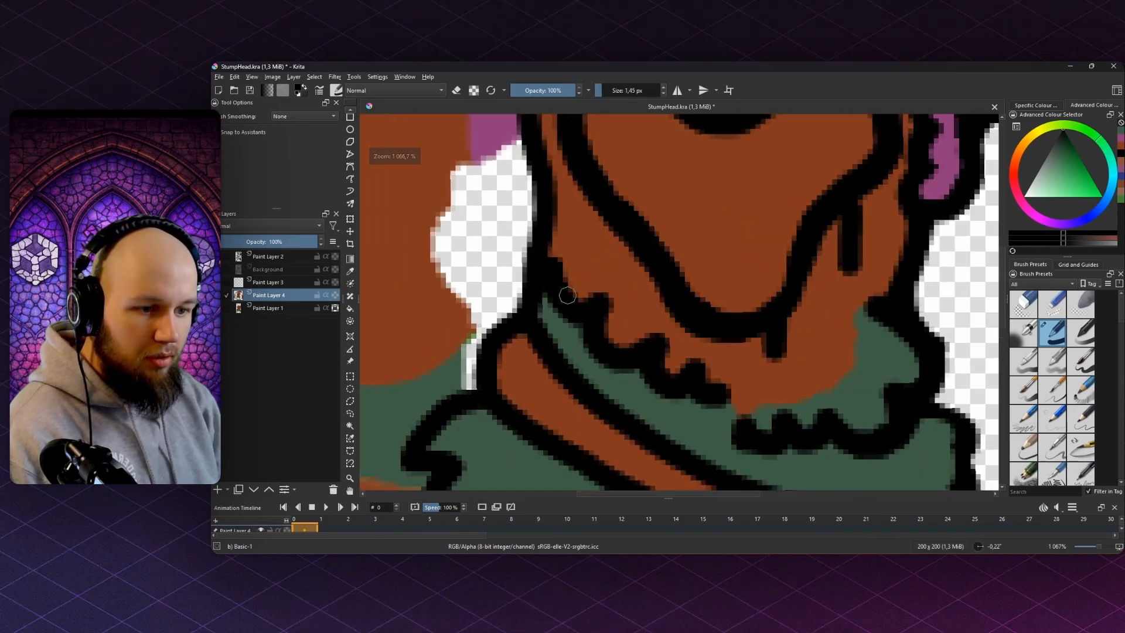
key("e")
left_click(267, 256)
mouse_move(662, 372)
left_mouse_down()
mouse_move(733, 383)
mouse_move(648, 359)
mouse_move(578, 298)
left_mouse_up()
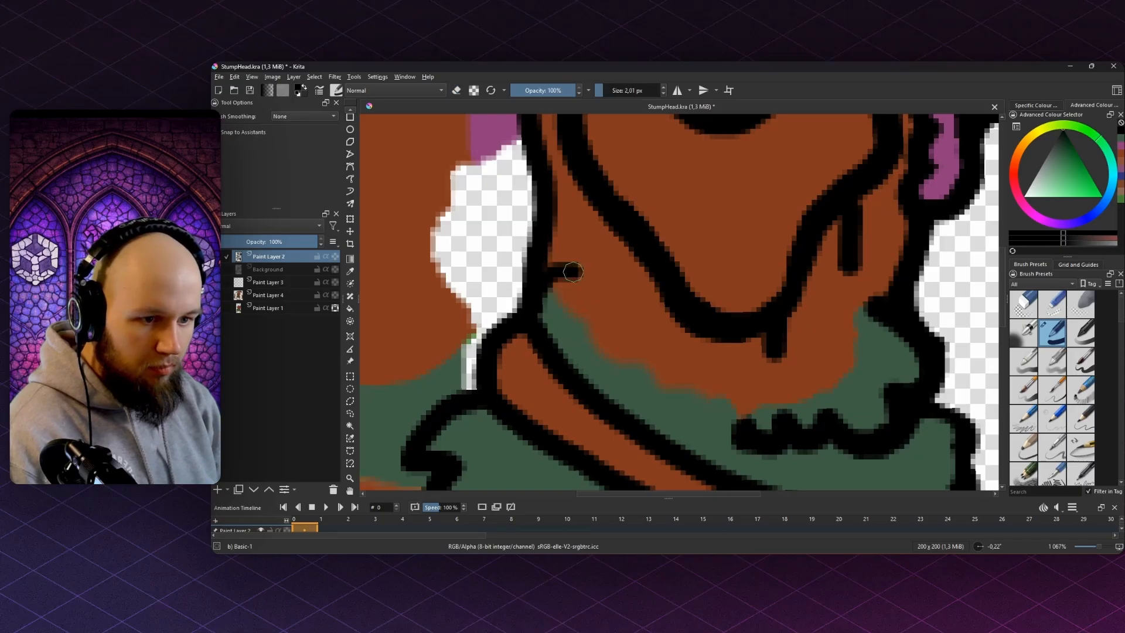
left_click_drag(556, 293, 543, 291)
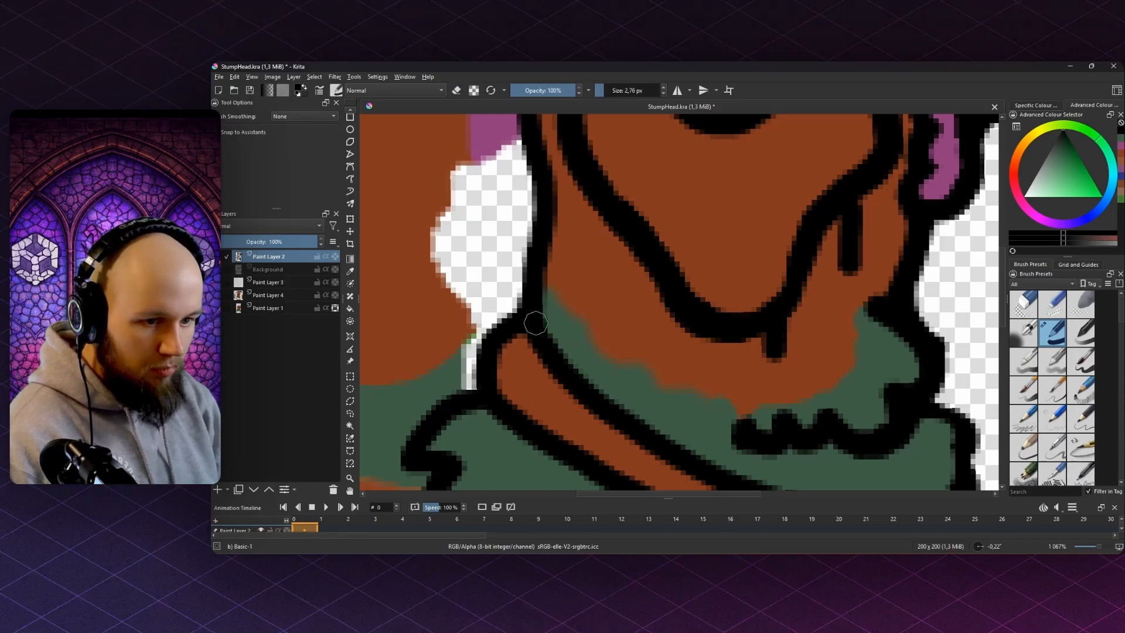
mouse_move(592, 323)
left_mouse_down()
mouse_move(664, 384)
mouse_move(549, 261)
left_mouse_up()
key("e")
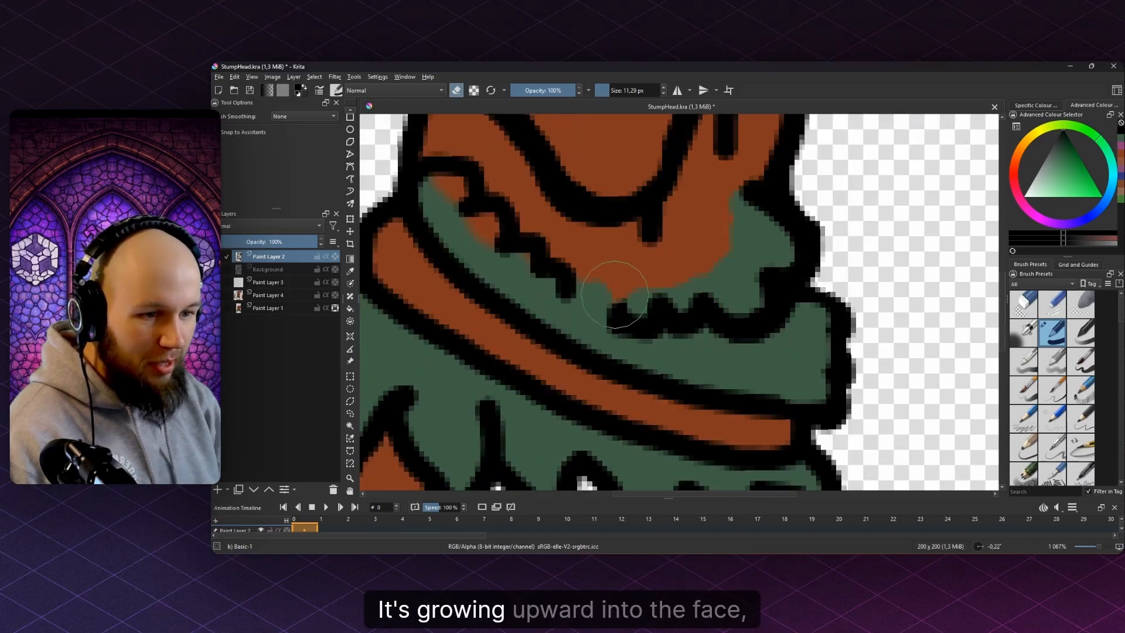
mouse_move(615, 294)
left_mouse_down()
mouse_move(662, 316)
mouse_move(740, 321)
mouse_move(761, 300)
mouse_move(779, 246)
left_mouse_up()
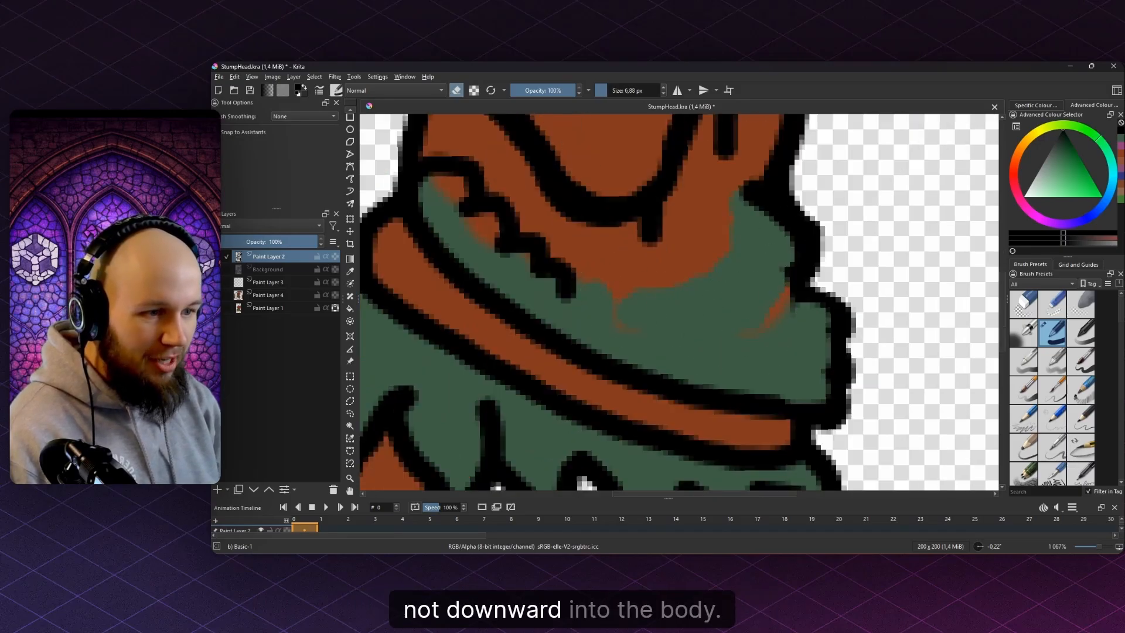
- Draw a new black moss edge curving upward, erasing stray paint
left_click_drag(761, 195, 764, 197)
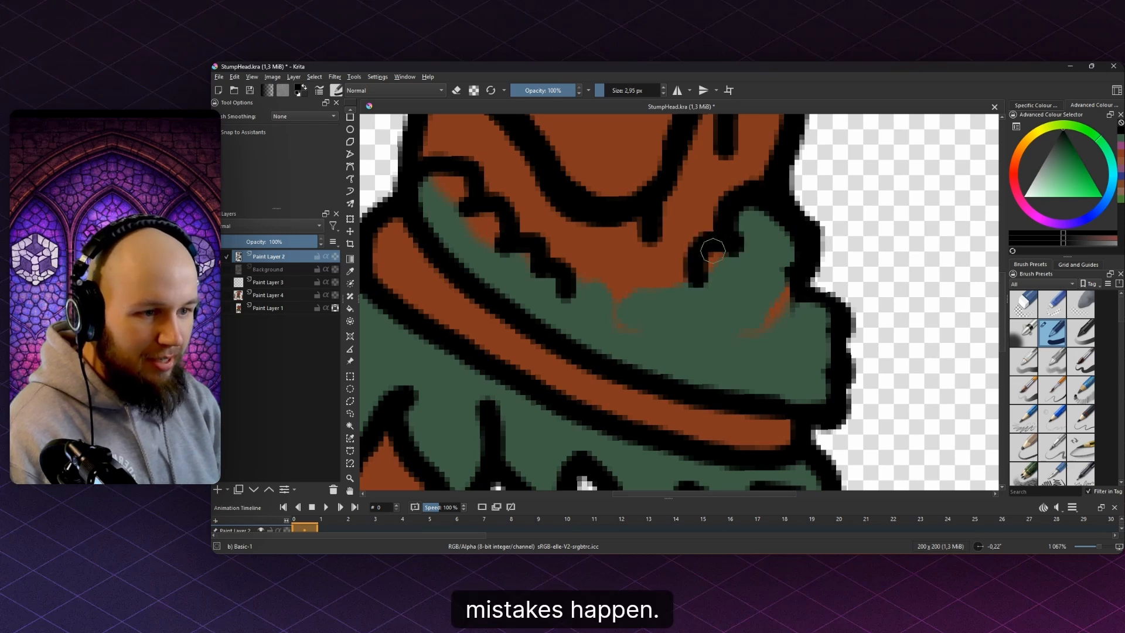
left_click_drag(713, 250, 717, 251, "shift")
left_click_drag(694, 256, 690, 266)
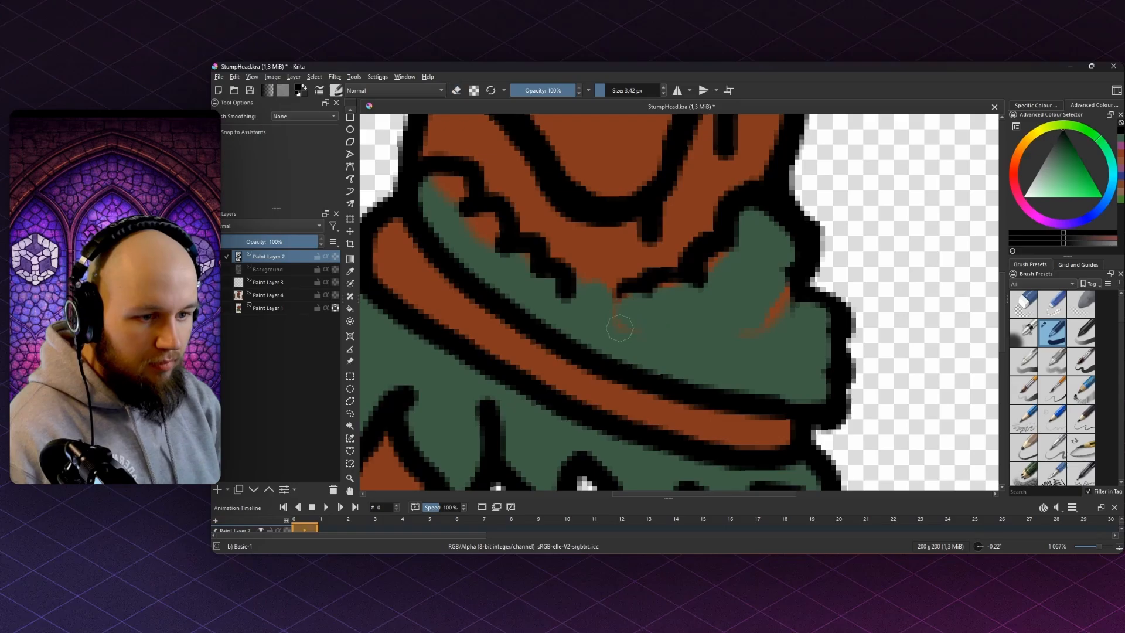
mouse_move(619, 328)
left_mouse_down()
mouse_move(624, 291)
mouse_move(652, 297)
mouse_move(694, 283)
left_mouse_up()
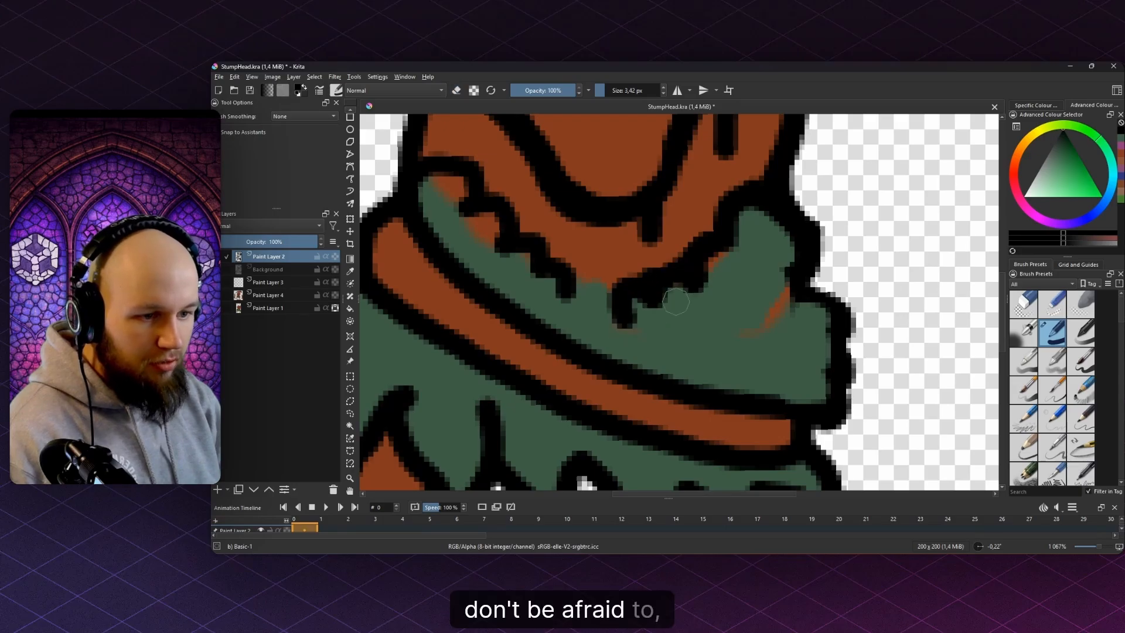
key("e")
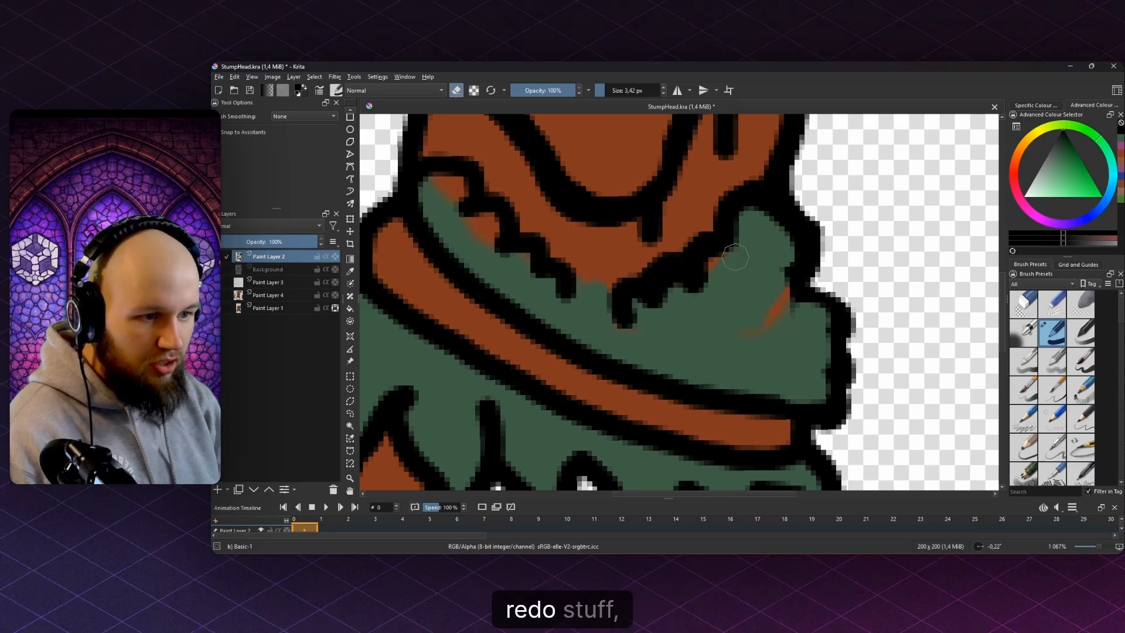
mouse_move(719, 286)
left_mouse_down()
mouse_move(702, 300)
mouse_move(665, 297)
left_mouse_up()
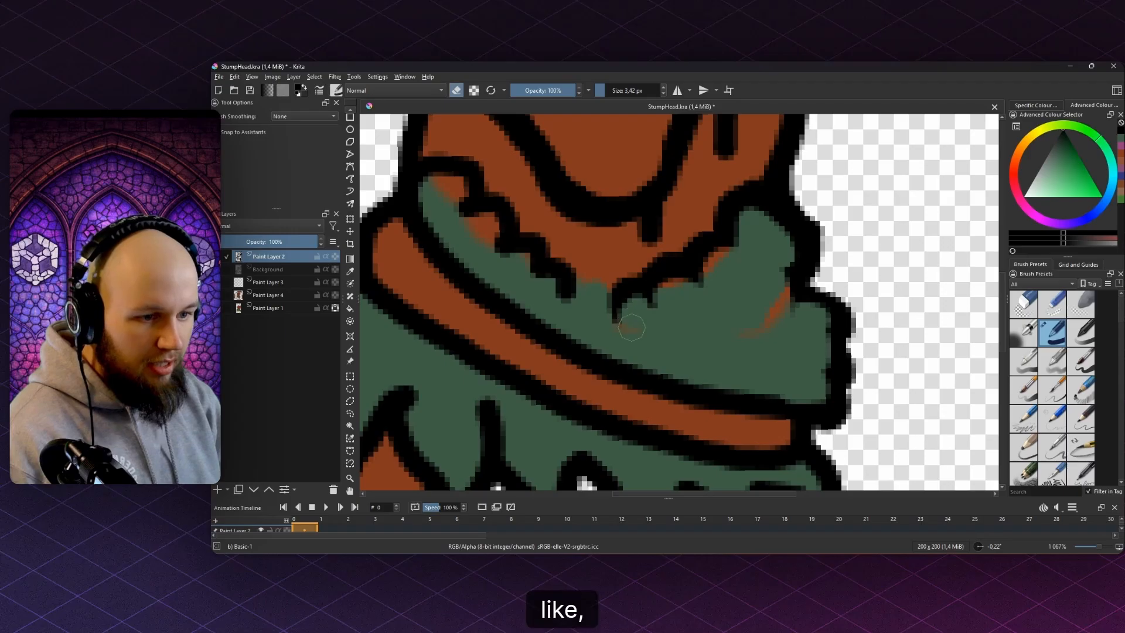
key("e")
mouse_move(607, 325)
left_mouse_down()
mouse_move(619, 297)
mouse_move(652, 300)
mouse_move(677, 268)
mouse_move(726, 242)
mouse_move(772, 296)
left_mouse_up()
scroll(727, 242, "down", 3)
scroll(732, 249, "up", 4)
- Redraw the black outline along the moss curve after undoing a mistaken erase
key("e")
mouse_move(724, 263)
left_mouse_down()
mouse_move(752, 335)
mouse_move(627, 352)
mouse_move(721, 334)
mouse_move(746, 214)
mouse_move(797, 279)
left_mouse_up()
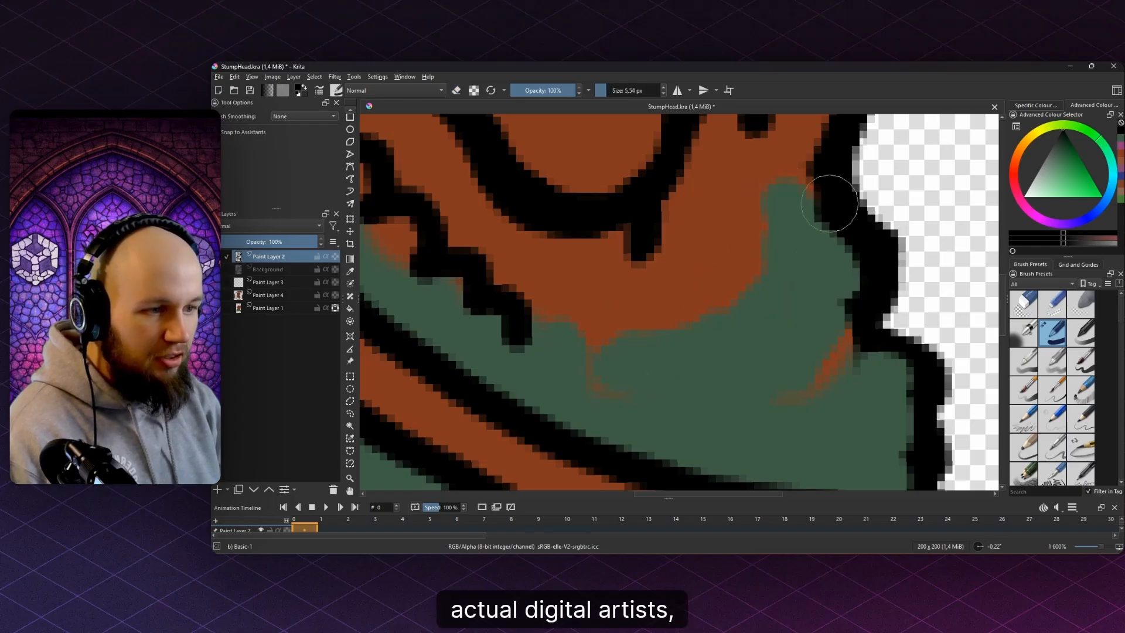
left_click_drag(830, 203, 806, 203, "shift")
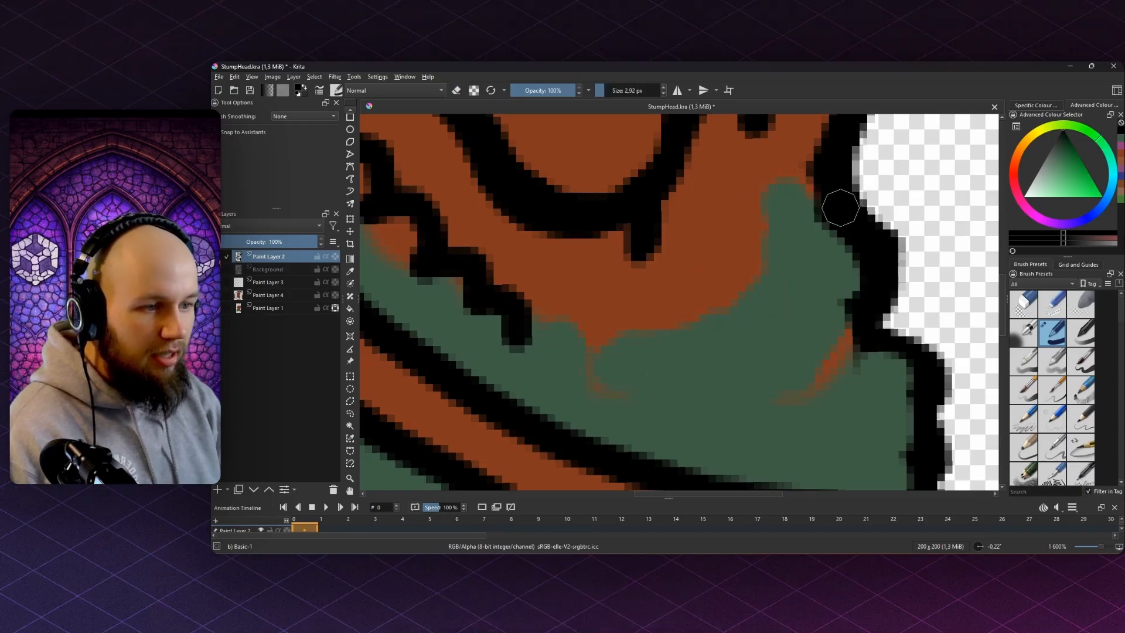
key("ctrl+z")
key("ctrl+z")
key("e")
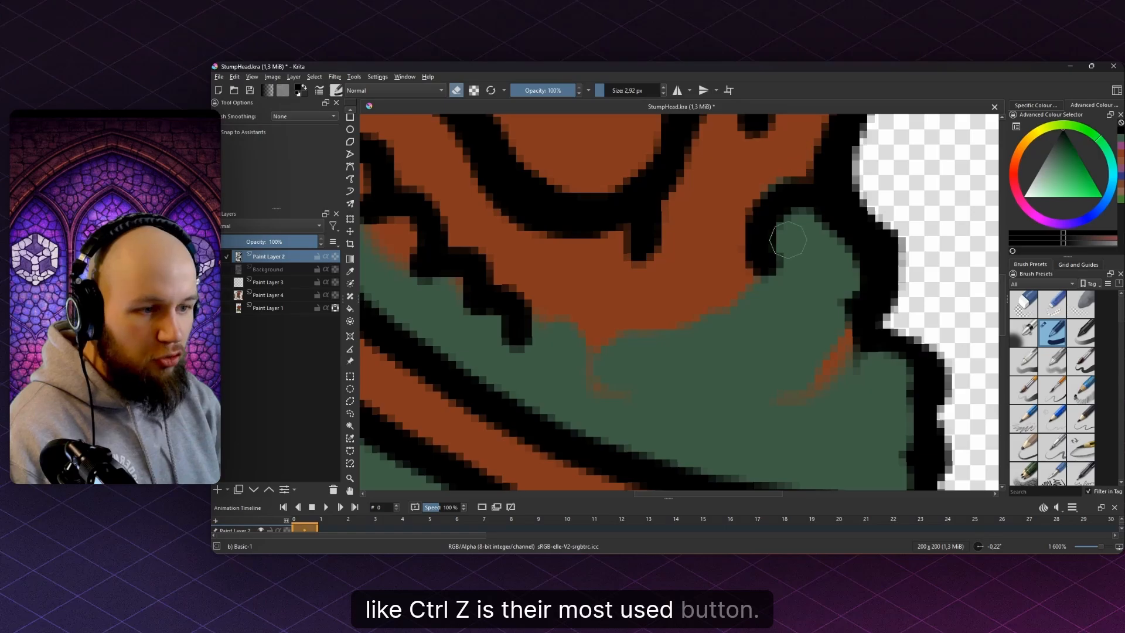
key("e")
mouse_move(798, 195)
left_mouse_down()
mouse_move(759, 218)
mouse_move(758, 266)
mouse_move(770, 278)
mouse_move(718, 273)
mouse_move(698, 311)
mouse_move(710, 343)
mouse_move(693, 338)
mouse_move(656, 360)
left_mouse_up()
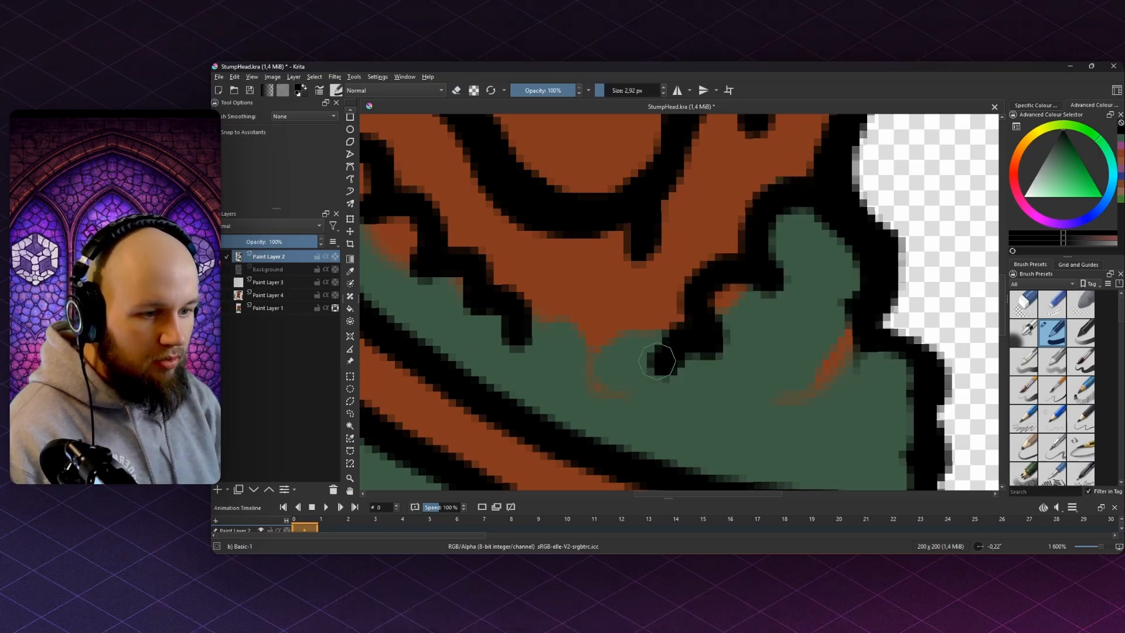
- Tidy the inner black outline, erasing stray dark pixels
scroll(602, 264, "down", 6)
scroll(614, 264, "up", 8)
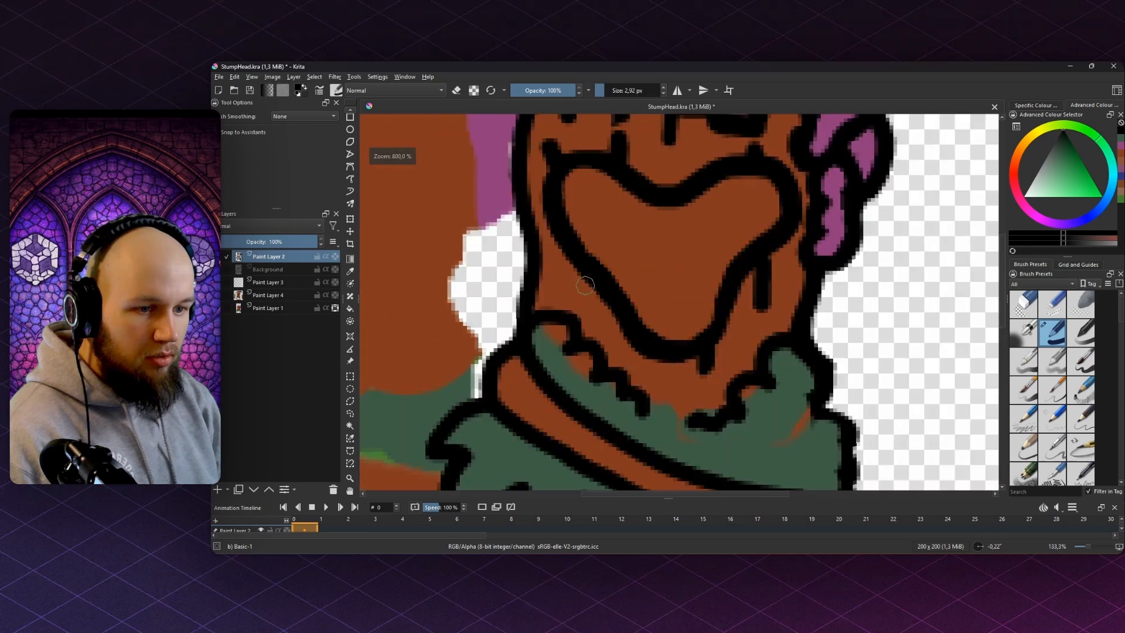
scroll(649, 276, "down", 3)
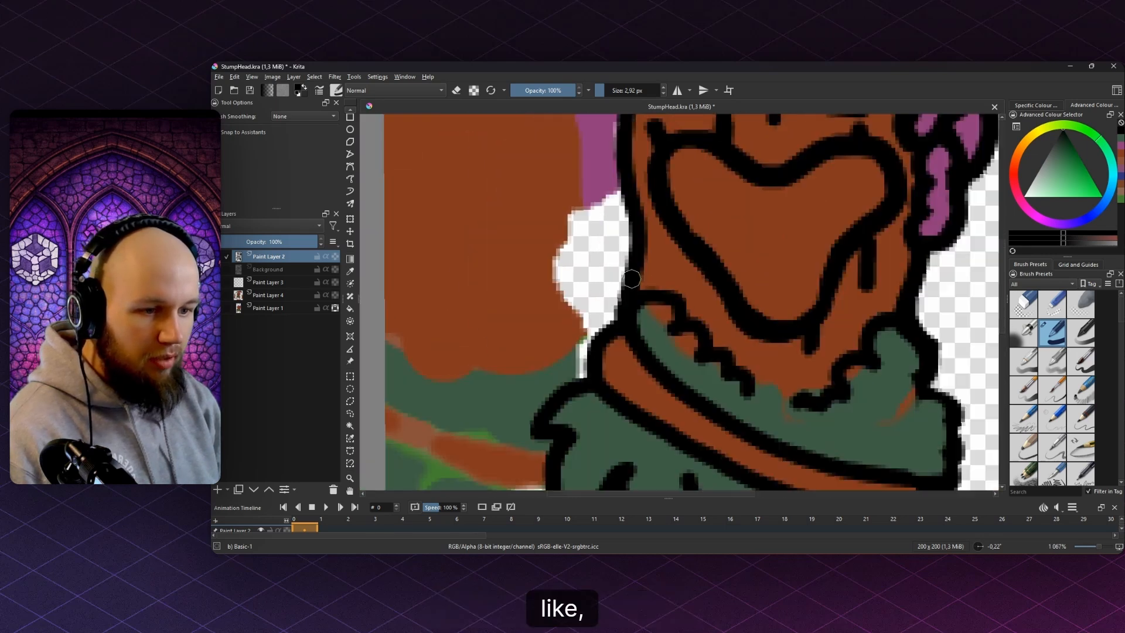
scroll(653, 270, "up", 3)
mouse_move(666, 343)
left_mouse_down()
mouse_move(667, 281)
mouse_move(585, 269)
mouse_move(603, 317)
mouse_move(594, 376)
mouse_move(635, 389)
mouse_move(610, 290)
mouse_move(635, 307)
mouse_move(643, 290)
mouse_move(644, 344)
mouse_move(644, 290)
mouse_move(615, 313)
mouse_move(622, 375)
left_mouse_up()
key("e")
key("ctrl+z")
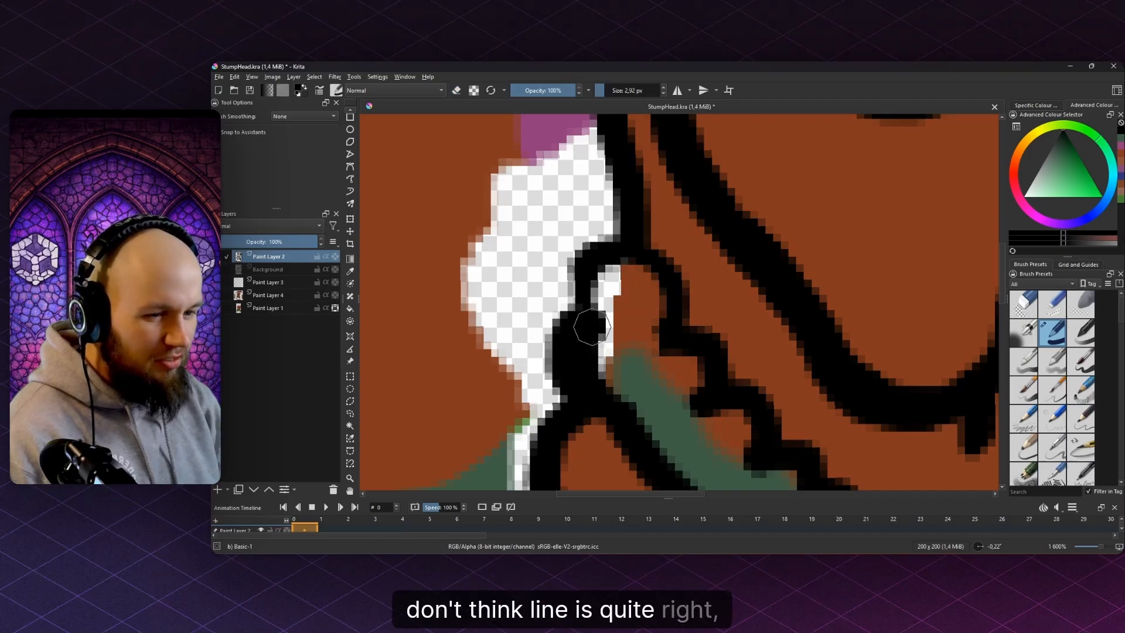
mouse_move(636, 294)
left_mouse_down()
mouse_move(611, 284)
mouse_move(612, 351)
mouse_move(575, 397)
mouse_move(568, 328)
left_mouse_up()
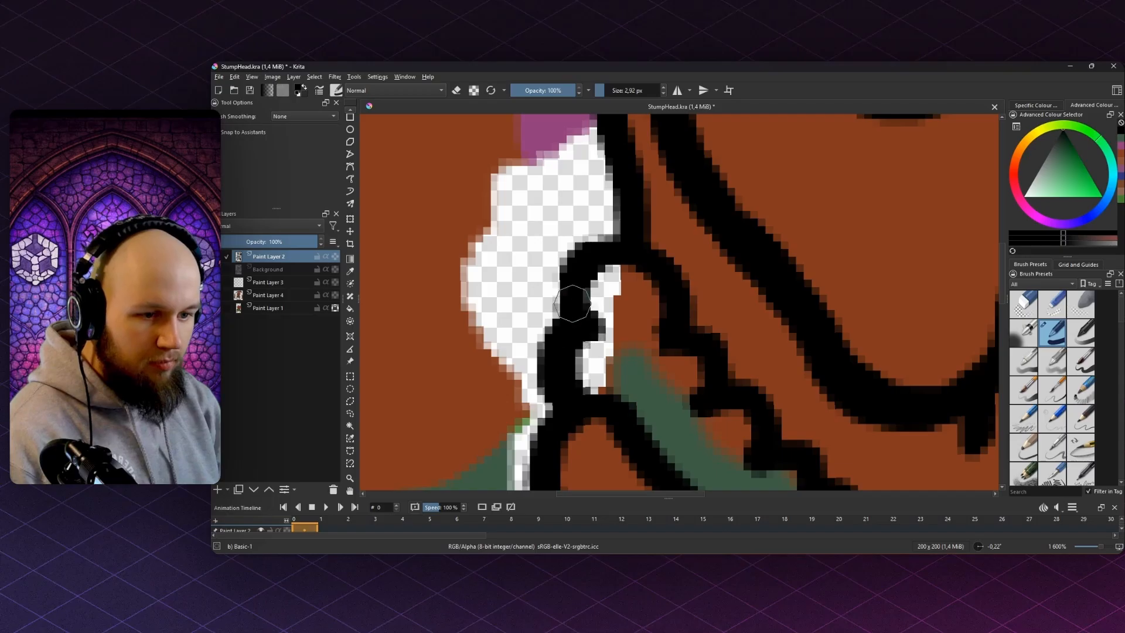
scroll(653, 264, "down", 7)
scroll(725, 337, "up", 4)
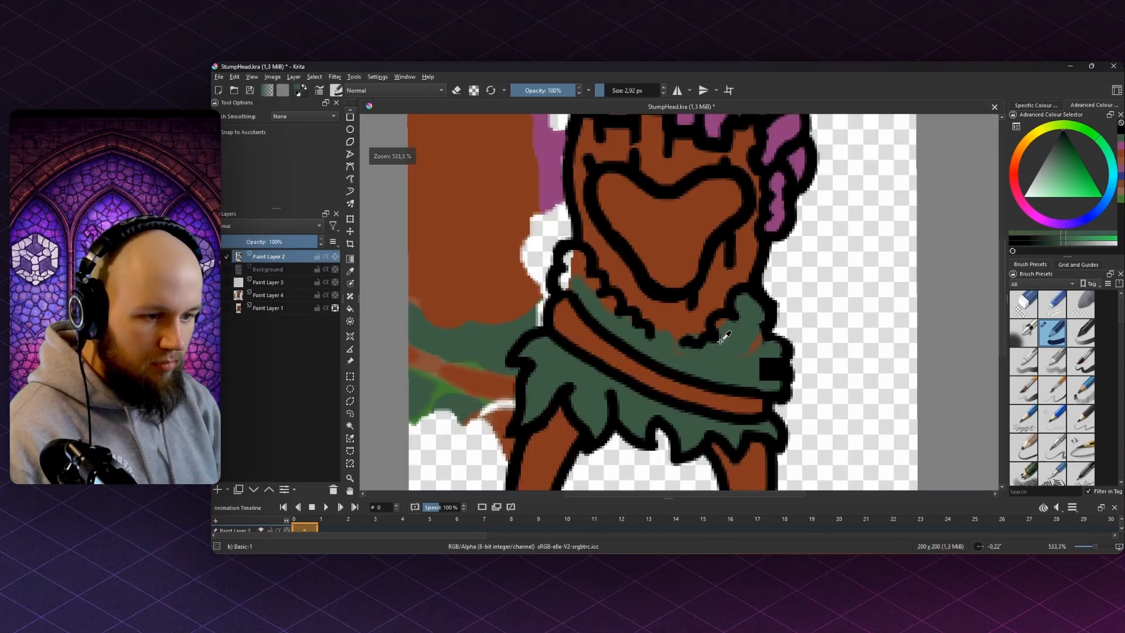
- Cover the brown streak on Paint Layer 1 with green using a larger brush
left_click(281, 306)
scroll(758, 311, "up", 2)
left_click_drag(721, 303, 765, 303)
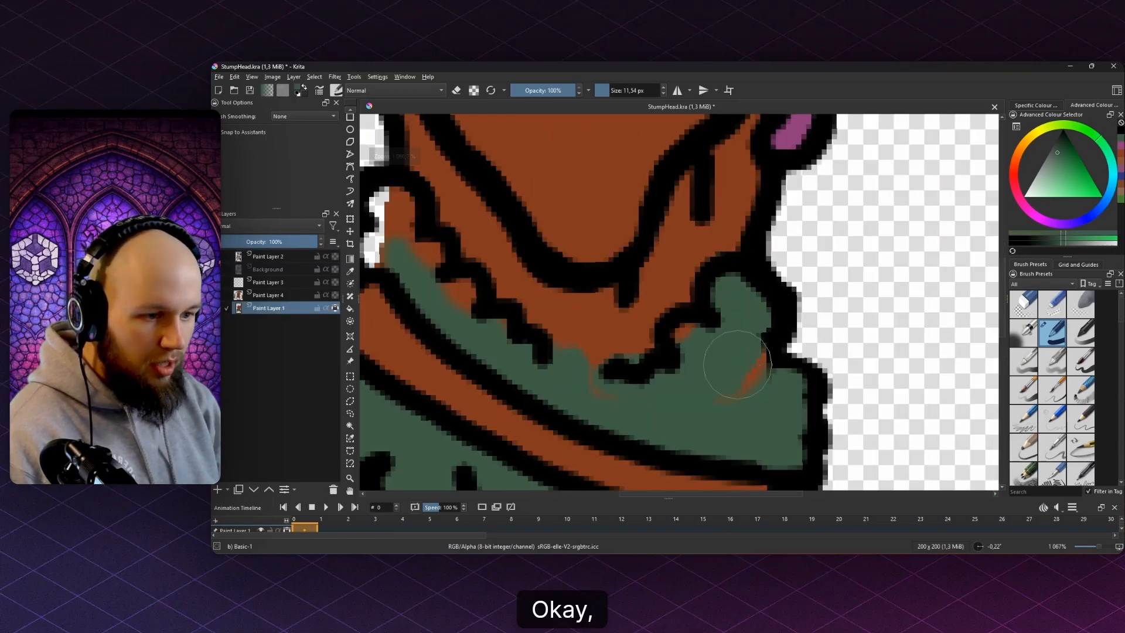
left_click_drag(750, 374, 771, 371)
- On Paint Layer 4, sample the leaf green and paint over the jagged brown edge
left_click(275, 295)
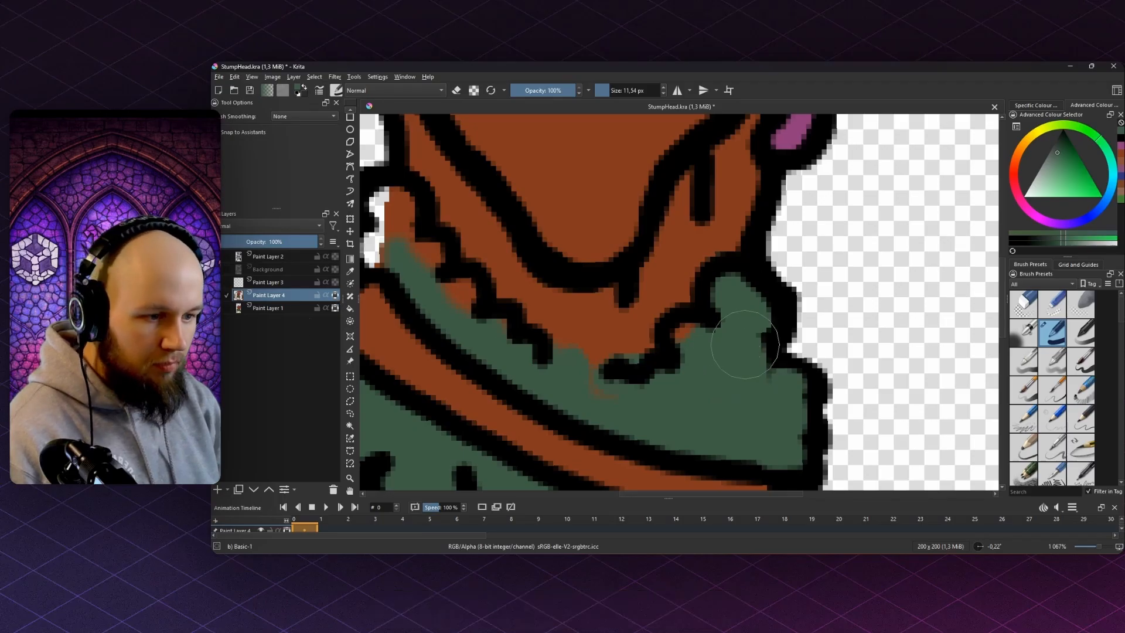
left_click(621, 333, "ctrl")
key("e")
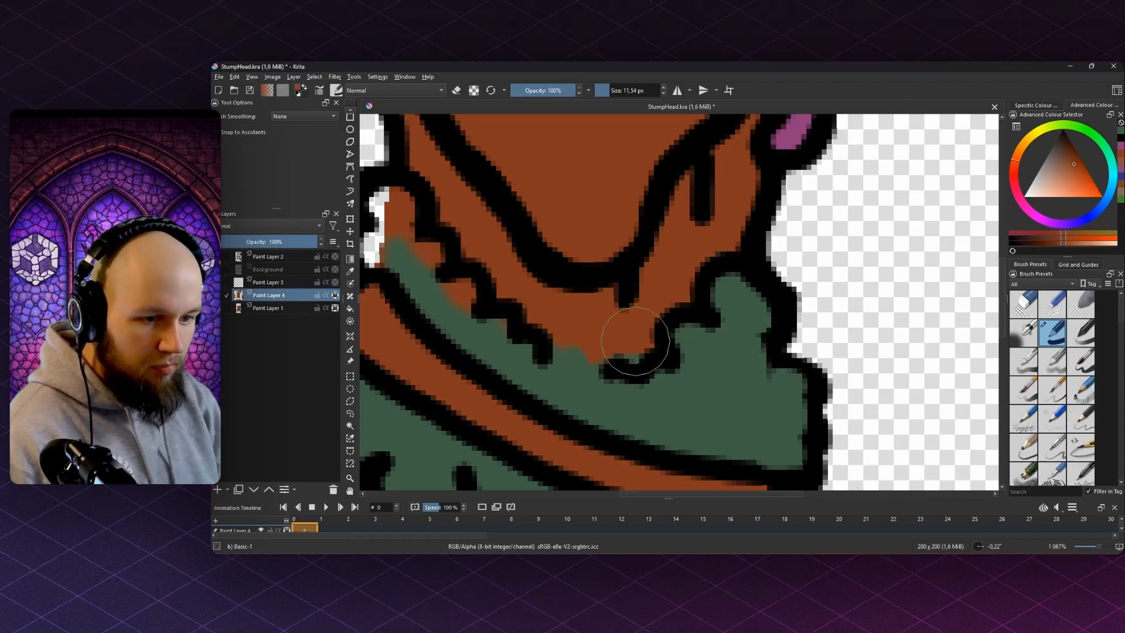
left_click_drag(577, 328, 711, 336)
left_click(622, 349, "ctrl")
left_click_drag(629, 344, 575, 313)
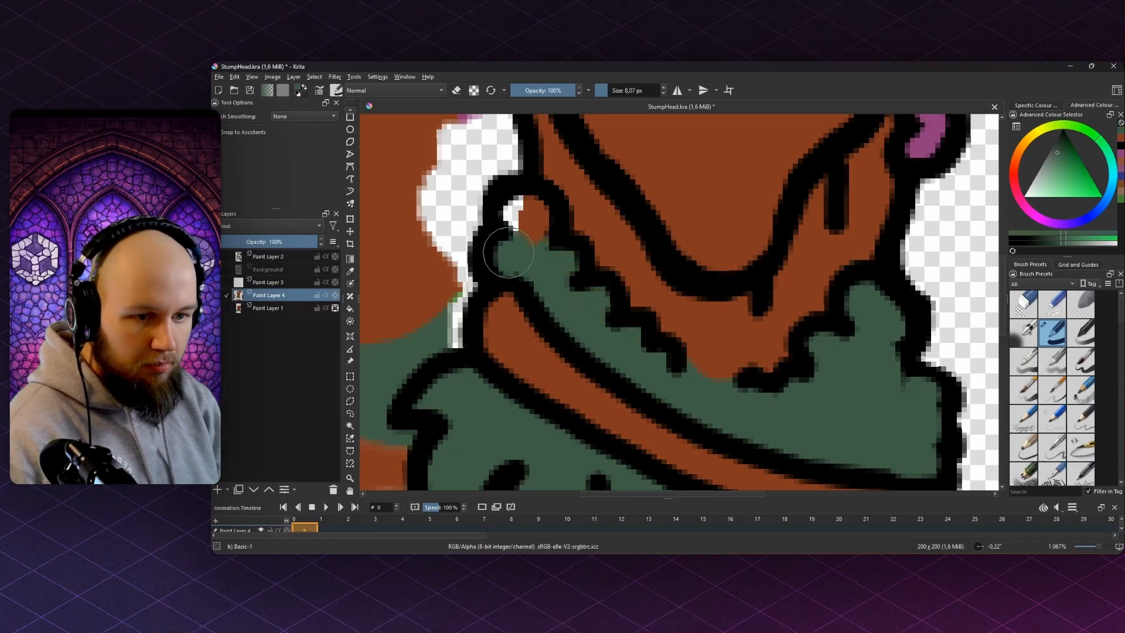
scroll(593, 275, "down", 6)
scroll(568, 281, "up", 2)
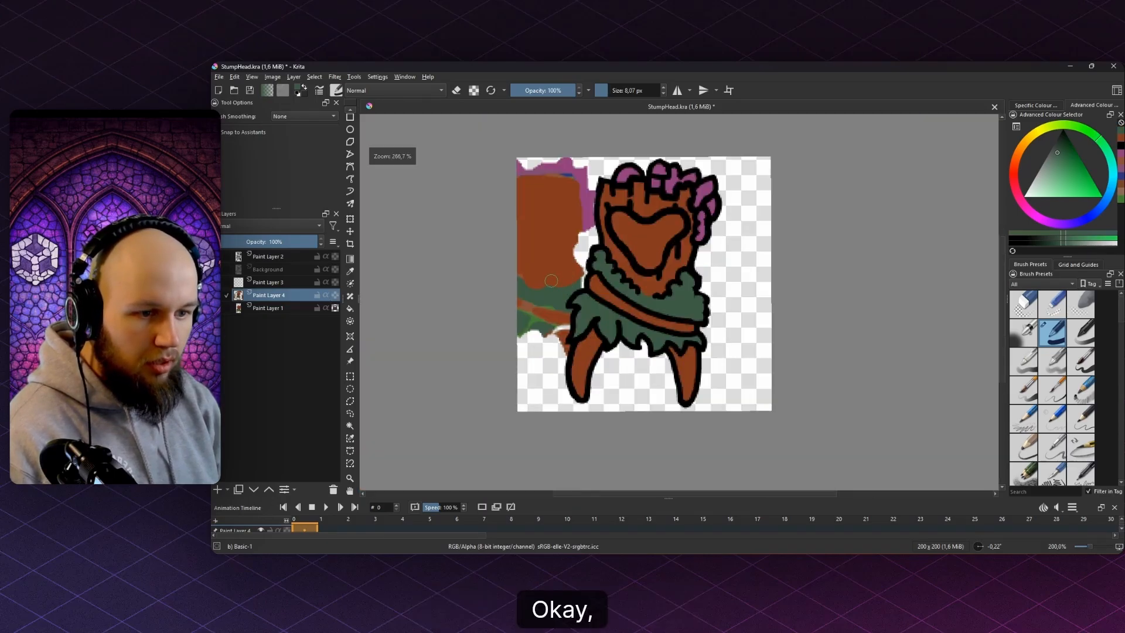
- Hide Paint Layer 1 and sample black for outline work on Paint Layer 2
left_click(216, 308)
scroll(689, 267, "up", 3)
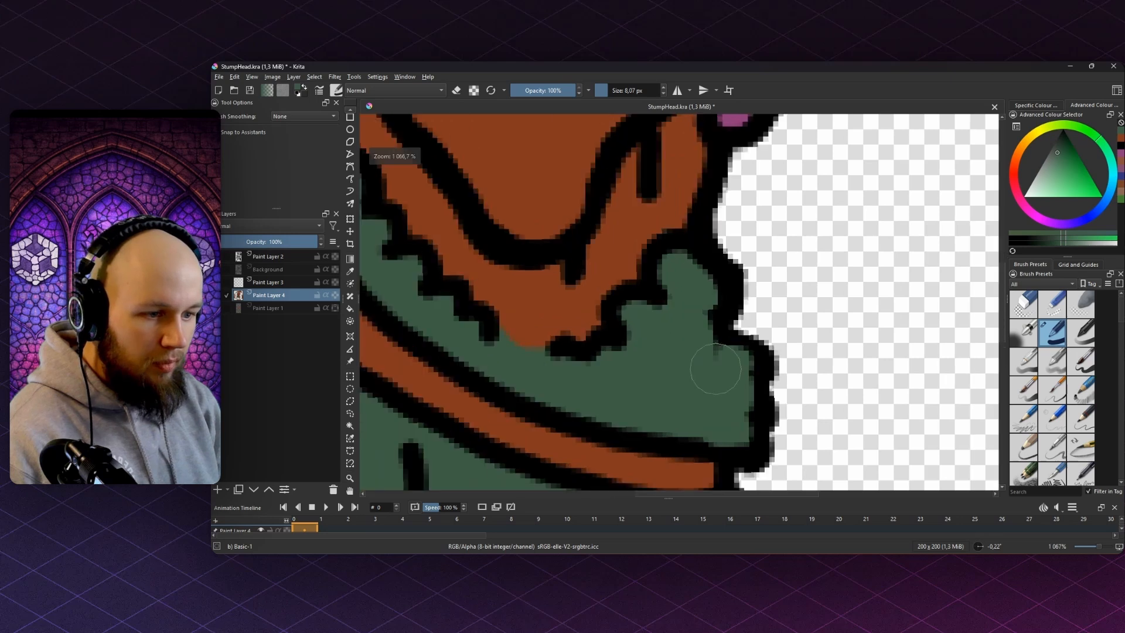
scroll(715, 371, "down", 7)
scroll(728, 343, "up", 11)
left_click(794, 389, "ctrl")
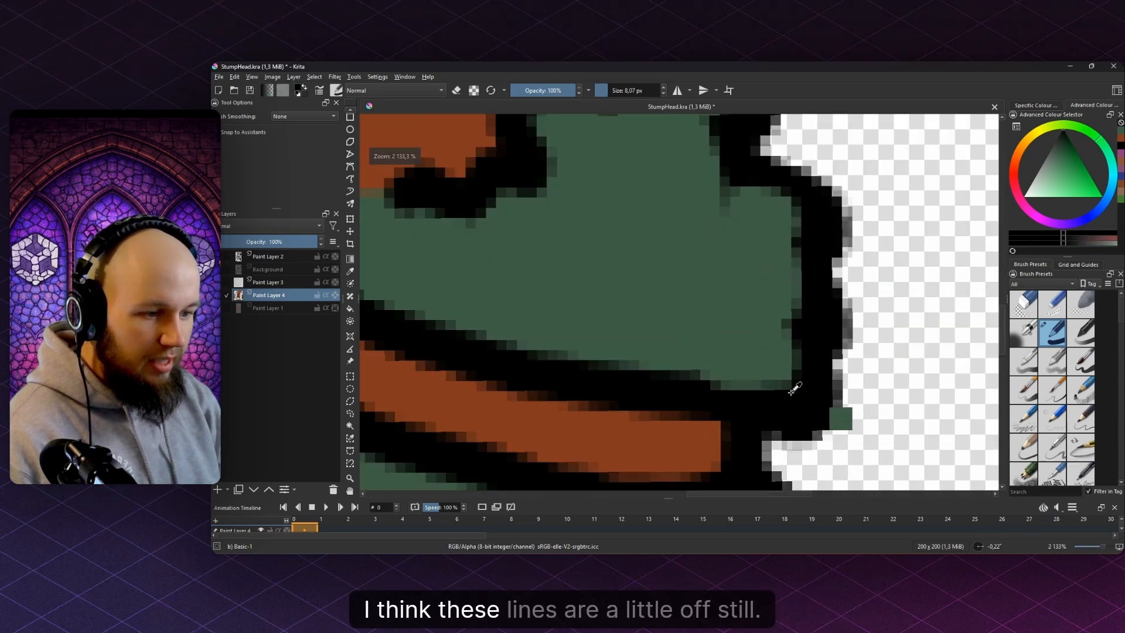
left_click(284, 257)
mouse_move(837, 379)
left_mouse_down()
mouse_move(772, 413)
mouse_move(824, 386)
mouse_move(816, 351)
mouse_move(784, 324)
mouse_move(817, 322)
mouse_move(828, 285)
mouse_move(808, 256)
left_mouse_up()
key("ctrl+z")
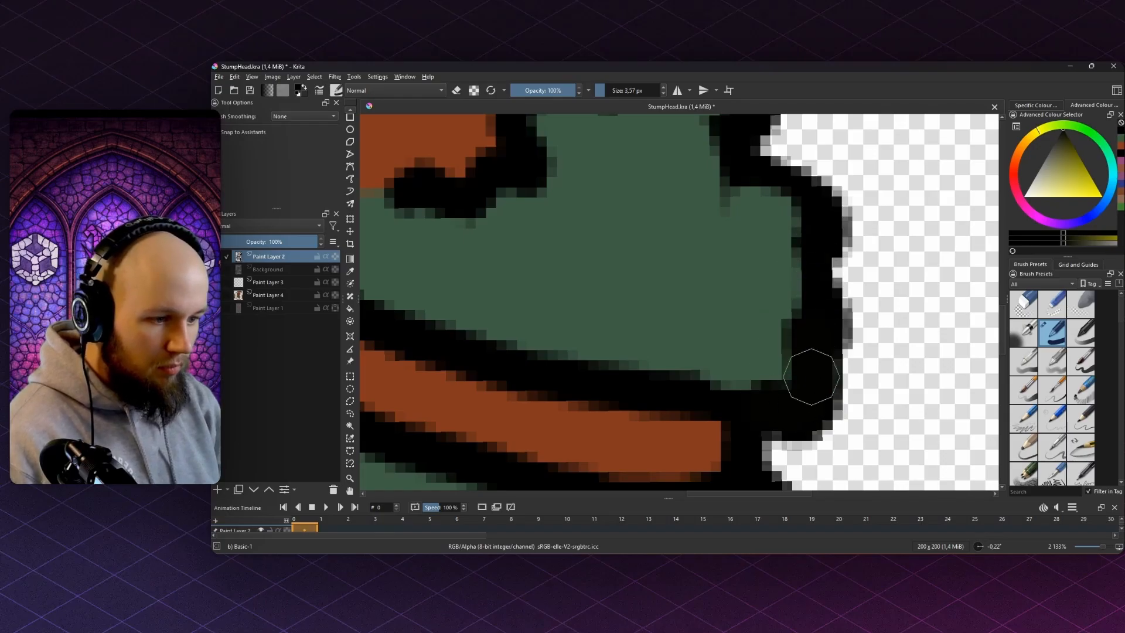
- Redraw the leaf collar's lower-right corner and right outline in smooth black
mouse_move(753, 414)
left_mouse_down()
mouse_move(809, 413)
mouse_move(819, 361)
mouse_move(754, 362)
mouse_move(781, 366)
left_mouse_up()
key("e")
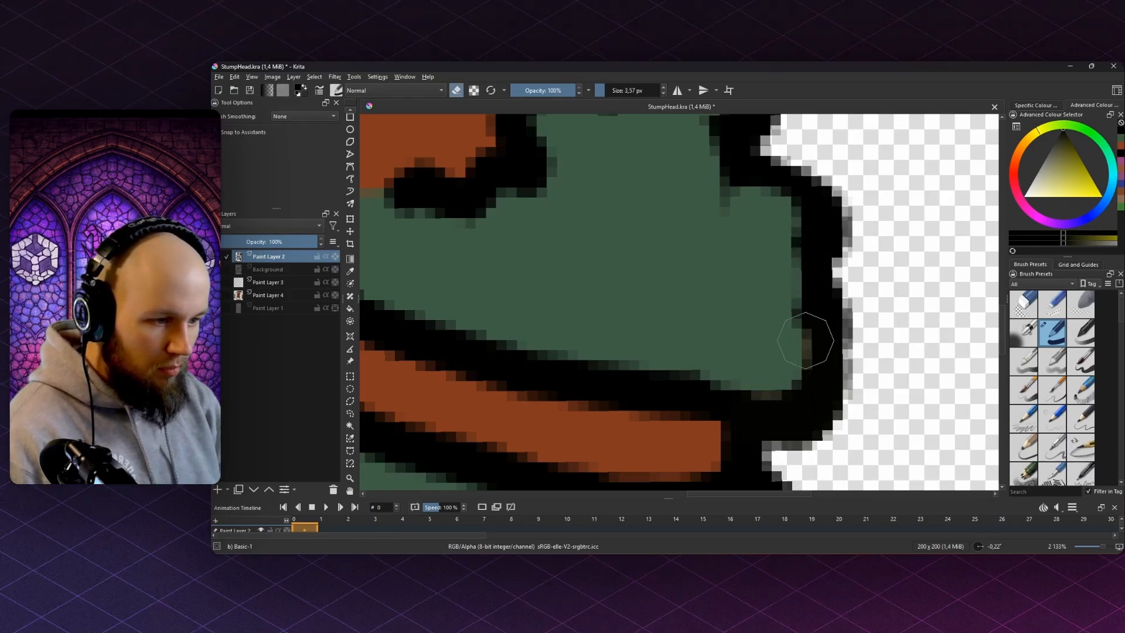
mouse_move(797, 403)
left_mouse_down()
mouse_move(823, 354)
mouse_move(779, 341)
left_mouse_up()
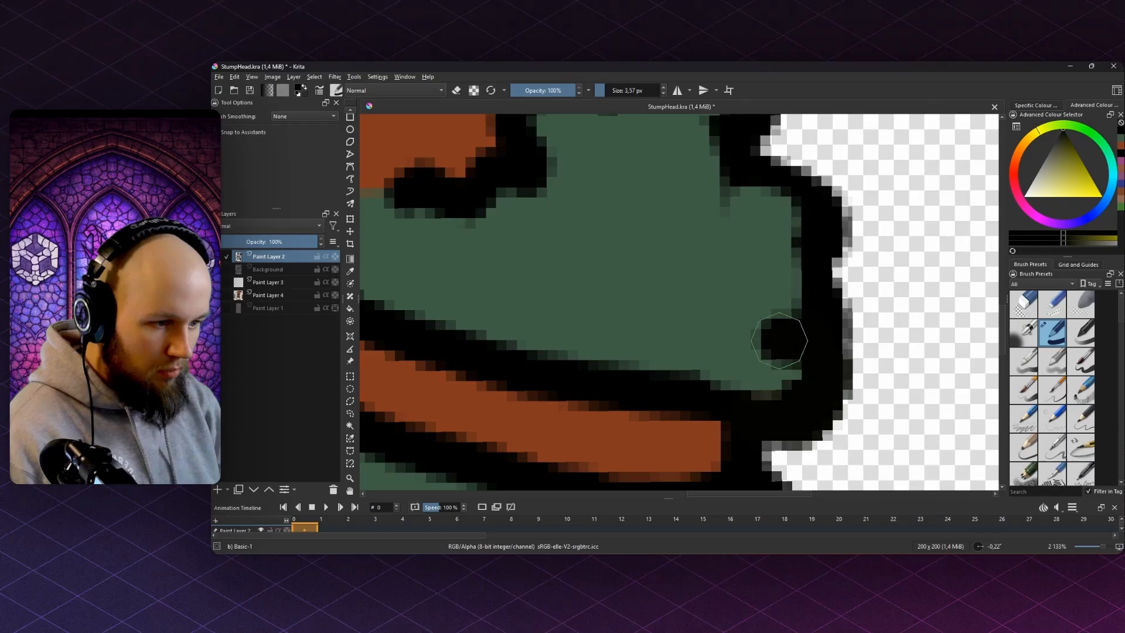
left_click_drag(766, 391, 781, 359)
key("e")
mouse_move(710, 404)
left_mouse_down()
mouse_move(797, 422)
mouse_move(815, 307)
mouse_move(776, 176)
mouse_move(729, 176)
left_mouse_up()
key("e")
mouse_move(728, 218)
left_mouse_down()
mouse_move(716, 300)
mouse_move(778, 342)
mouse_move(733, 287)
left_mouse_up()
key("e")
mouse_move(716, 248)
left_mouse_down()
mouse_move(814, 291)
mouse_move(786, 374)
left_mouse_up()
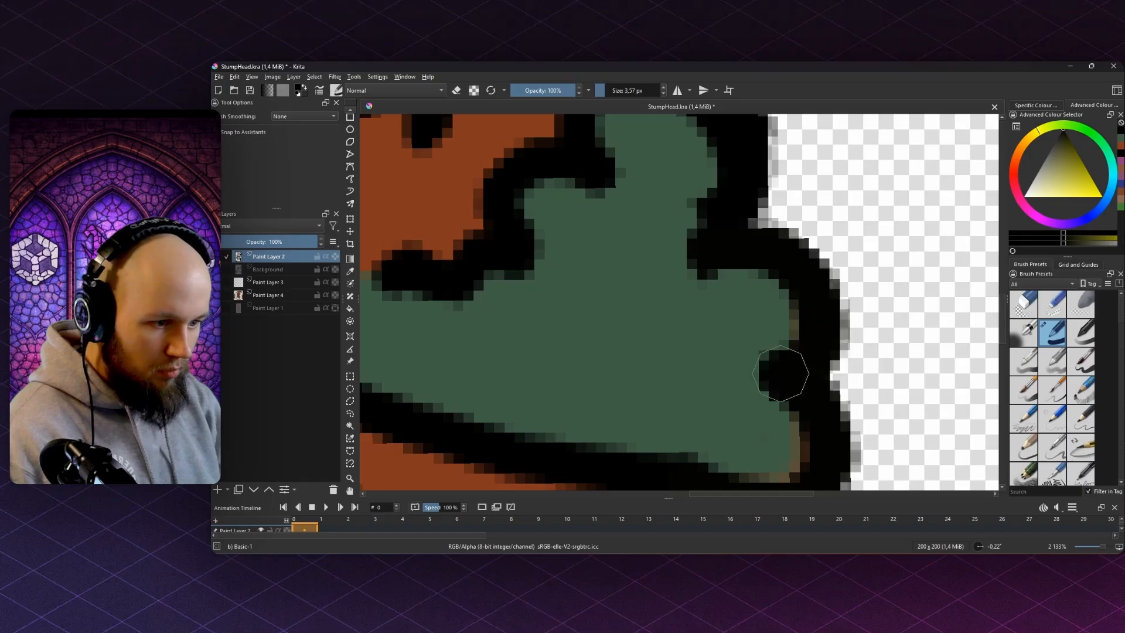
scroll(812, 416, "down", 2)
scroll(766, 335, "up", 1)
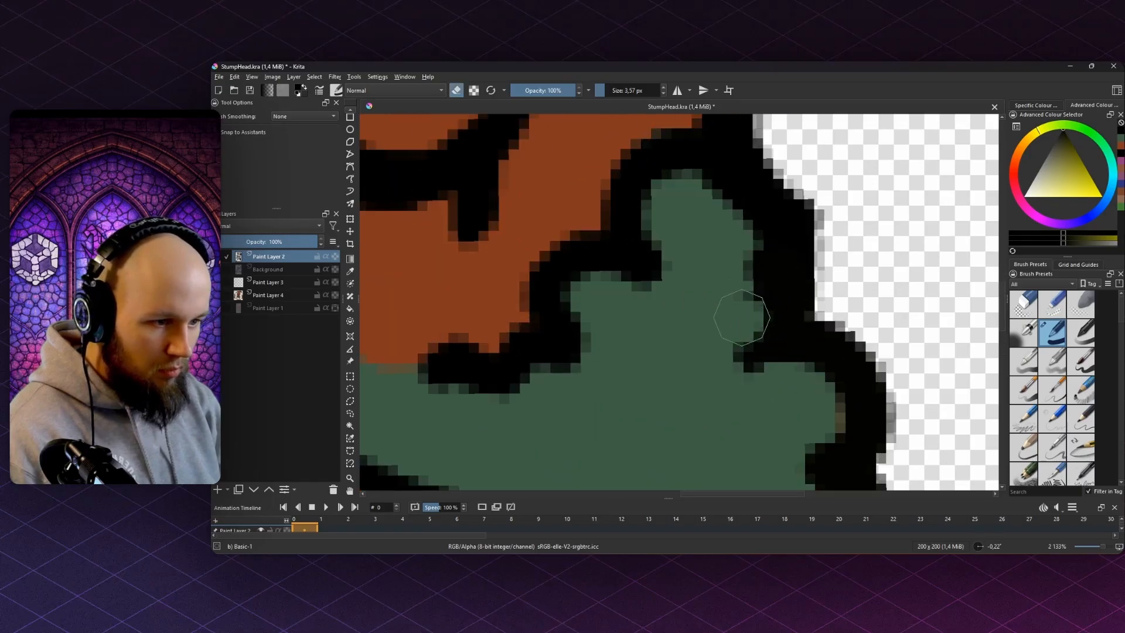
- Fill outline notches, round the green leaf lobe, and erase stray black pixels
mouse_move(756, 339)
left_mouse_down()
mouse_move(792, 328)
mouse_move(767, 260)
mouse_move(745, 253)
mouse_move(768, 201)
left_mouse_up()
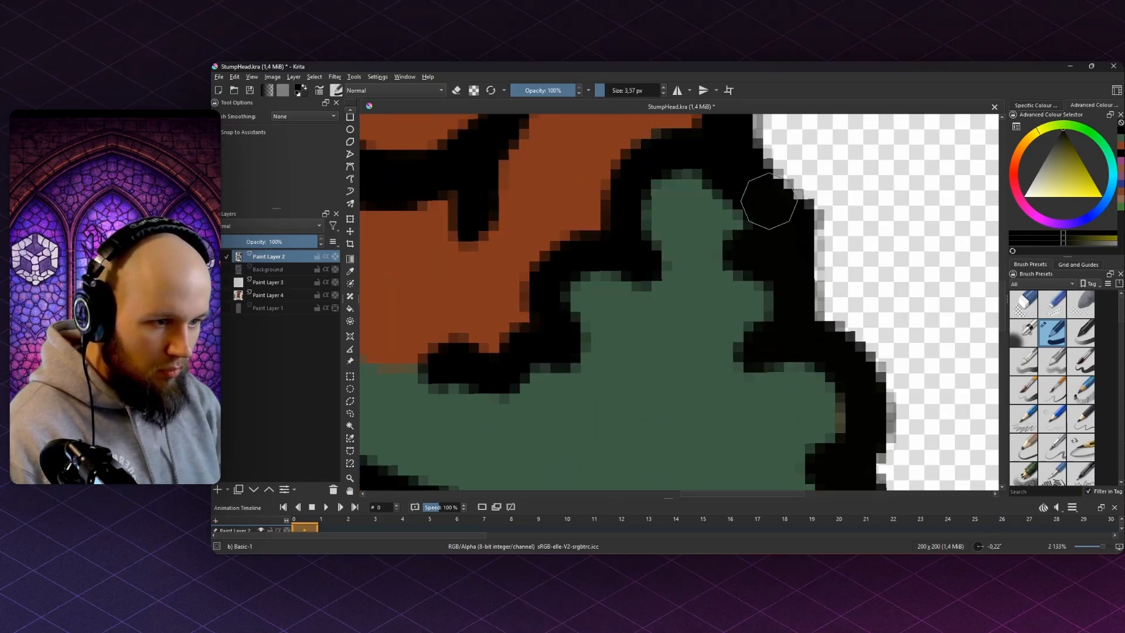
mouse_move(704, 223)
left_mouse_down()
mouse_move(714, 195)
mouse_move(666, 208)
left_mouse_up()
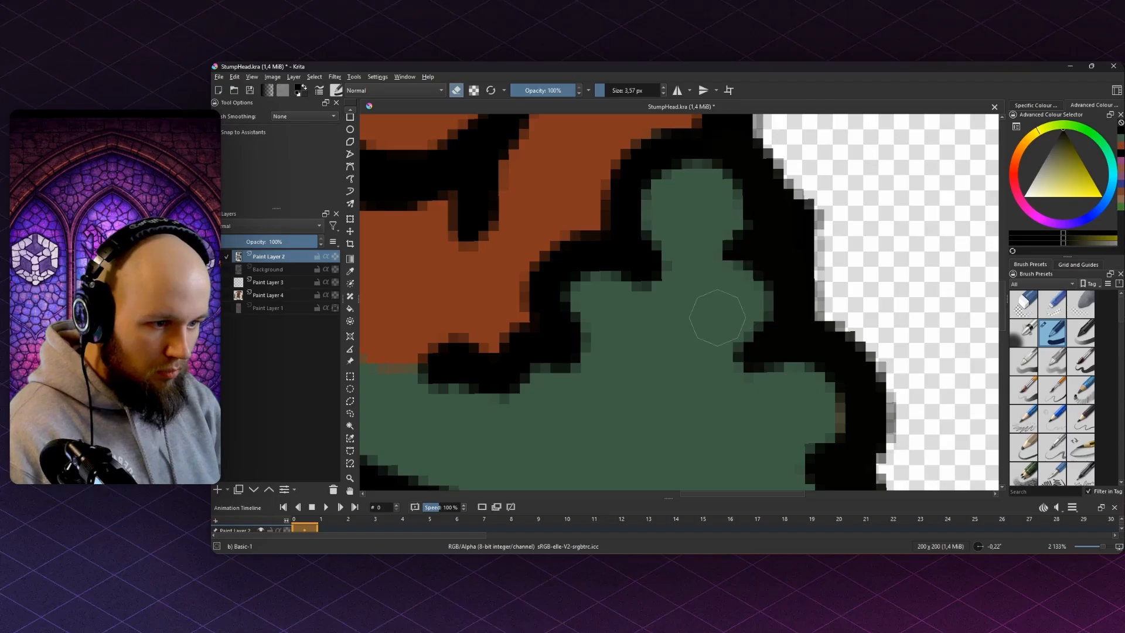
scroll(720, 293, "down", 8)
scroll(747, 280, "up", 5)
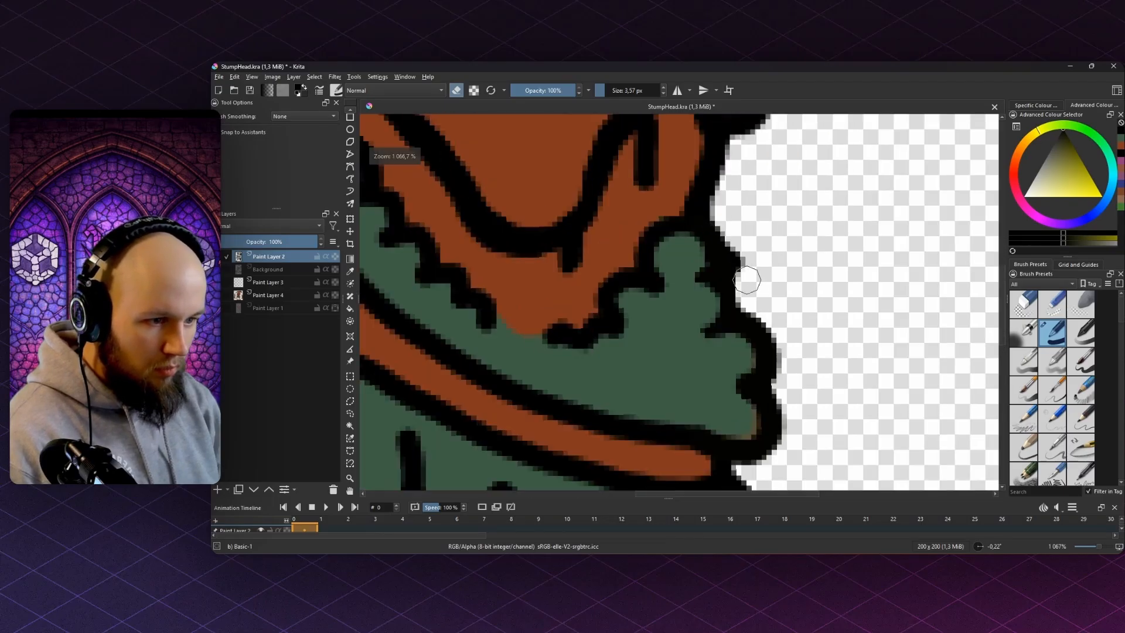
key("e")
scroll(732, 233, "up", 1)
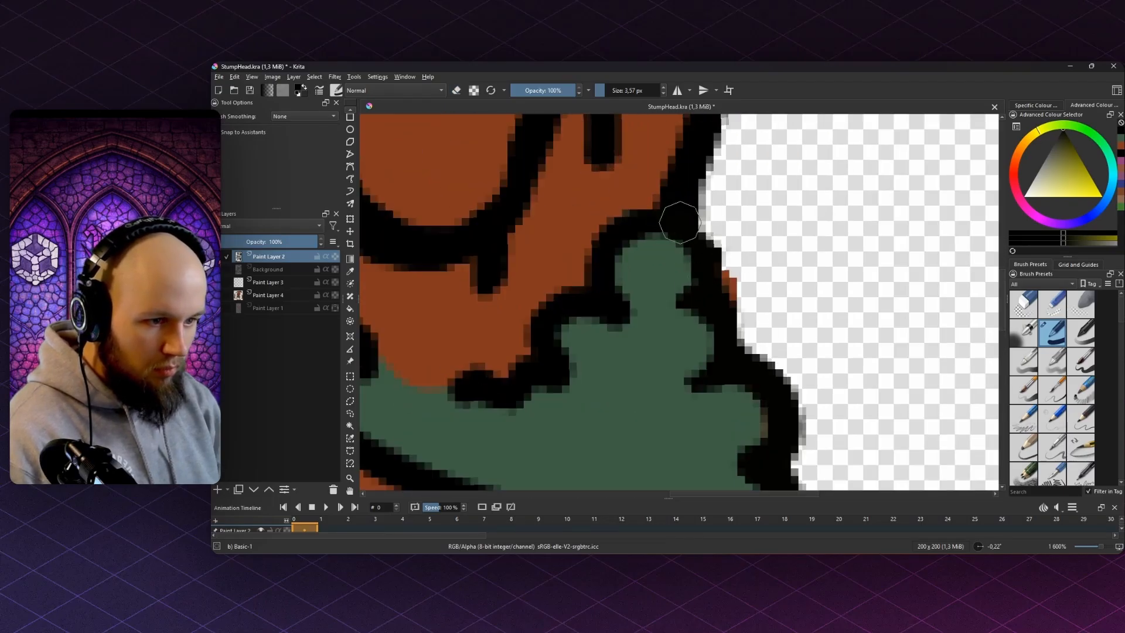
mouse_move(680, 221)
left_mouse_down()
mouse_move(713, 277)
mouse_move(703, 301)
left_mouse_up()
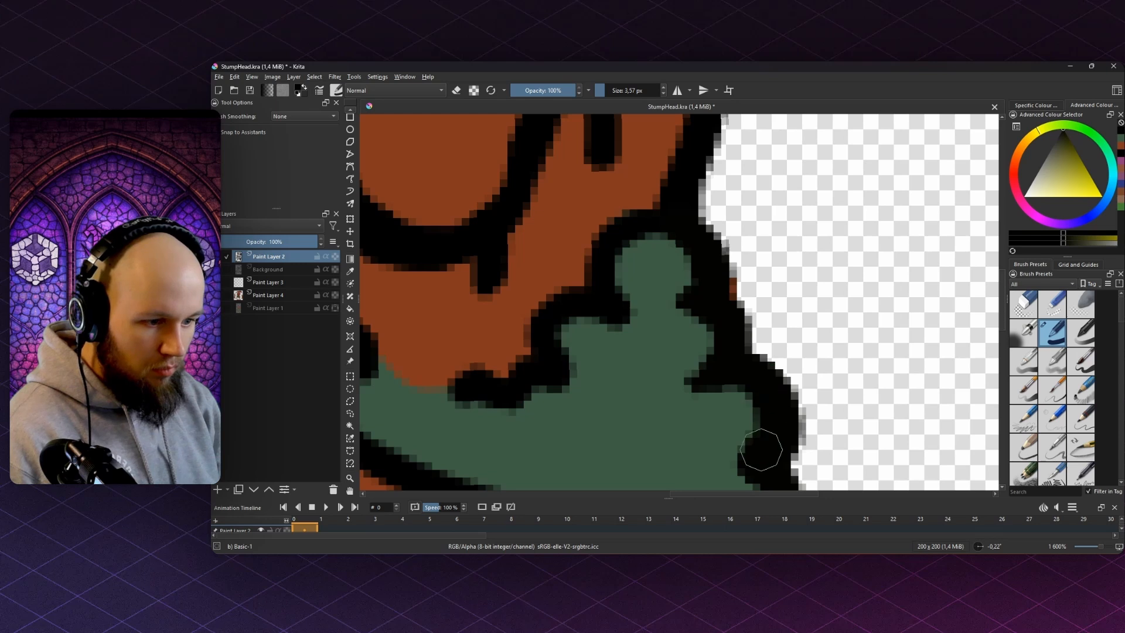
left_click_drag(774, 414, 776, 349)
key("e")
left_click_drag(743, 373, 739, 372)
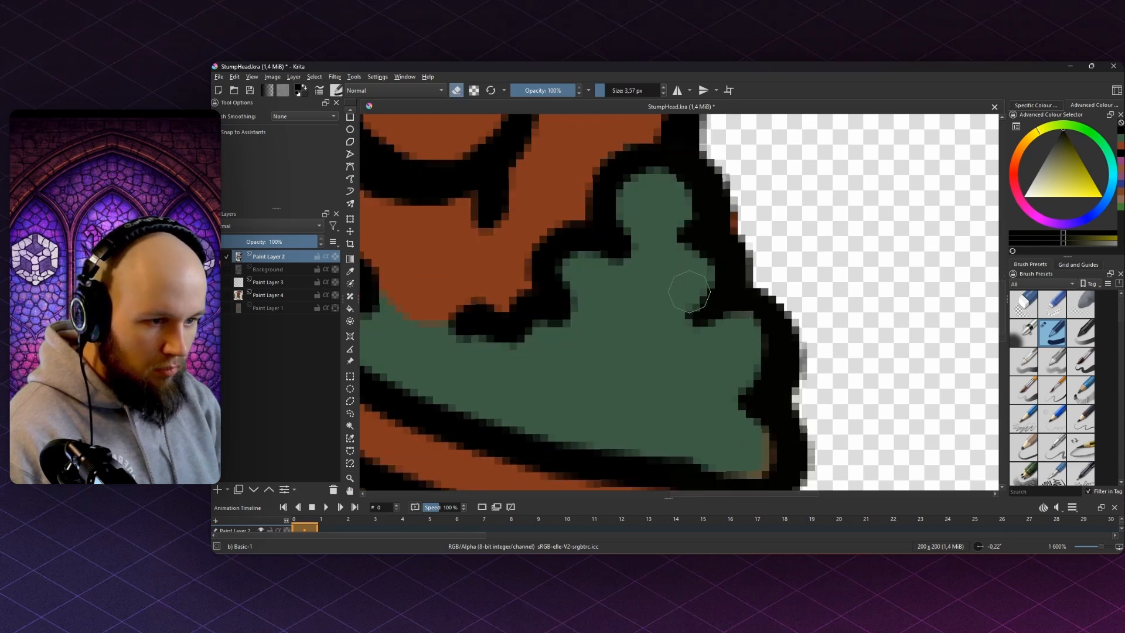
scroll(697, 265, "down", 3)
key("e")
- Sample the dark leaf green and switch to Paint Layer 4 for colour touch-ups
mouse_move(699, 264)
left_mouse_down()
mouse_move(811, 272)
mouse_move(794, 255)
left_mouse_up()
left_click(788, 293, "ctrl")
left_click(264, 284)
left_click(265, 294)
scroll(810, 281, "up", 2)
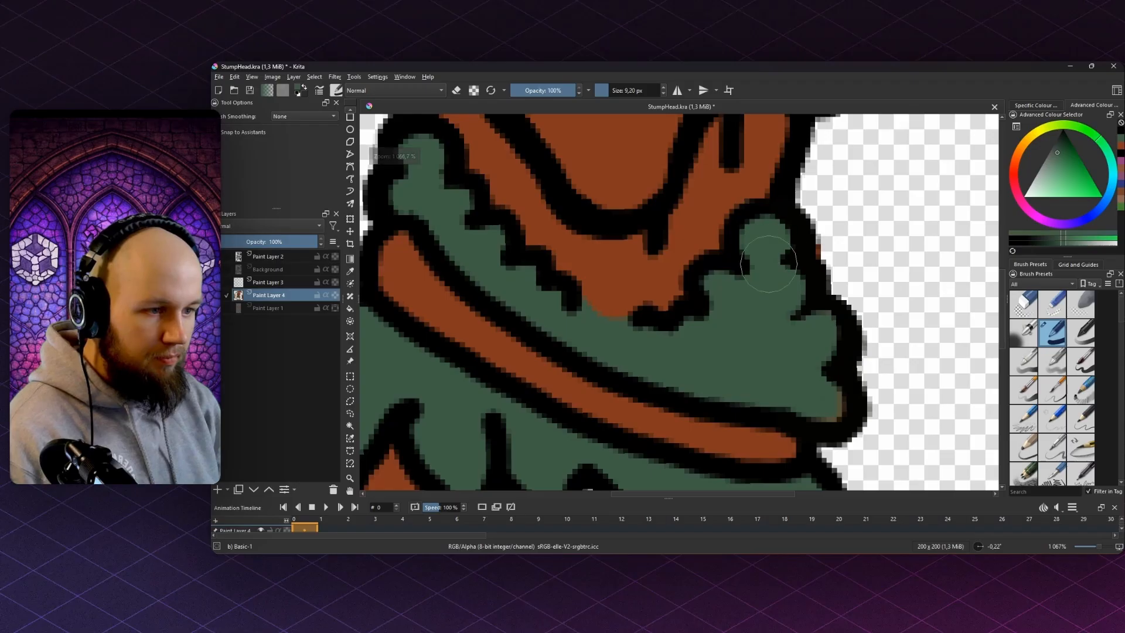
scroll(815, 387, "down", 4)
scroll(662, 246, "up", 4)
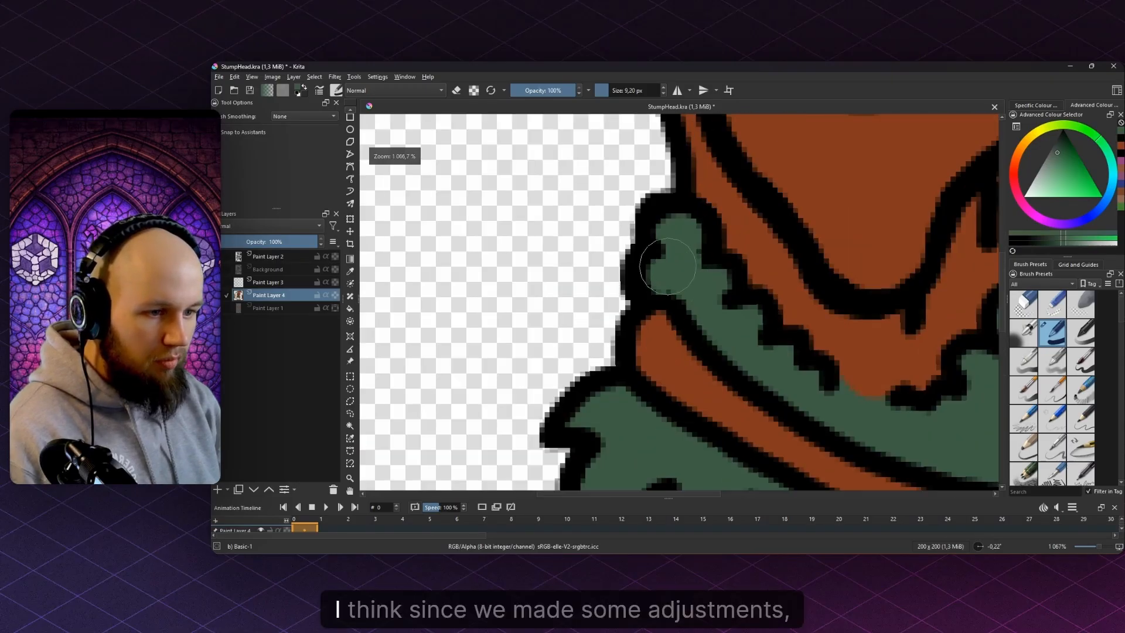
scroll(654, 287, "down", 4)
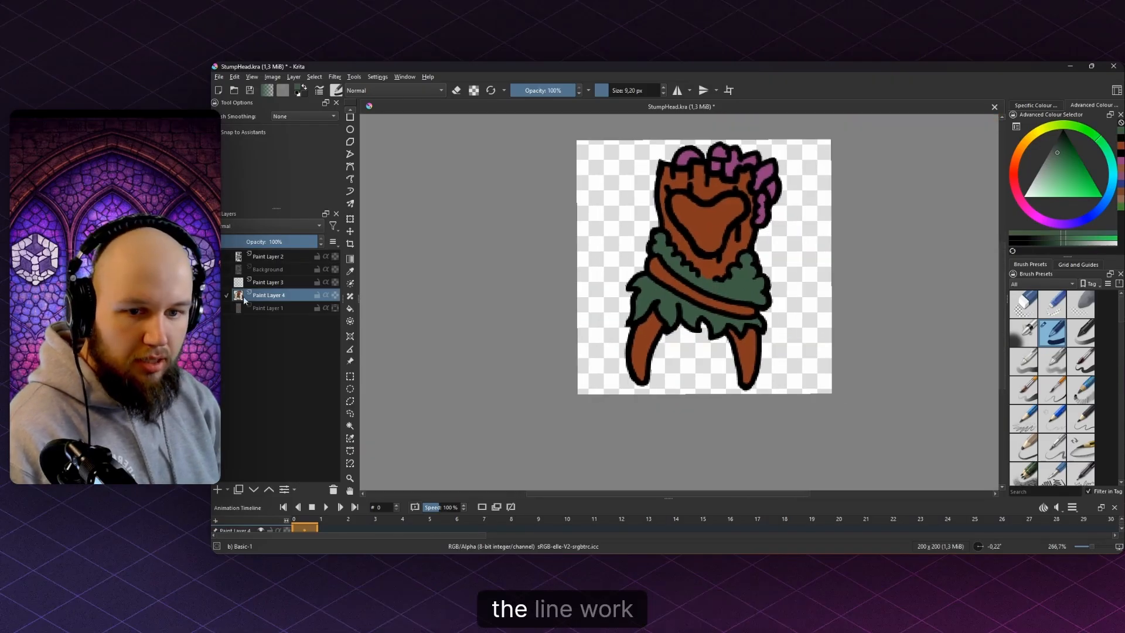
- Select the transparent area around the sprite and grow the selection by 2 px
left_click(217, 295)
left_click(216, 295)
left_click(350, 425)
left_click(774, 298)
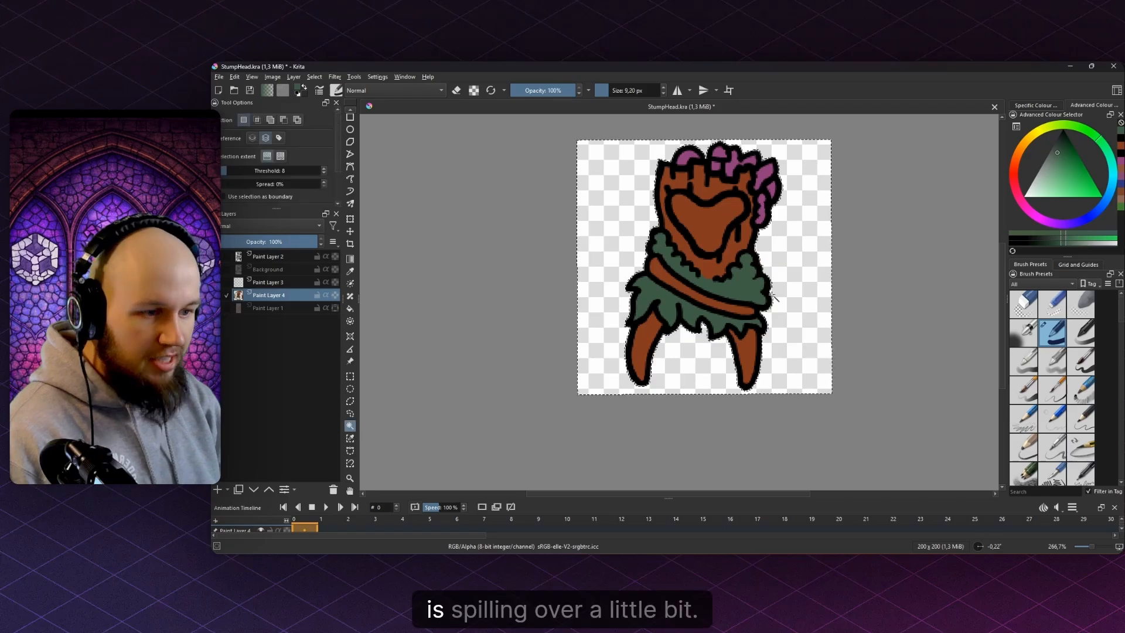
key("shift+g")
type("2")
key("Return")
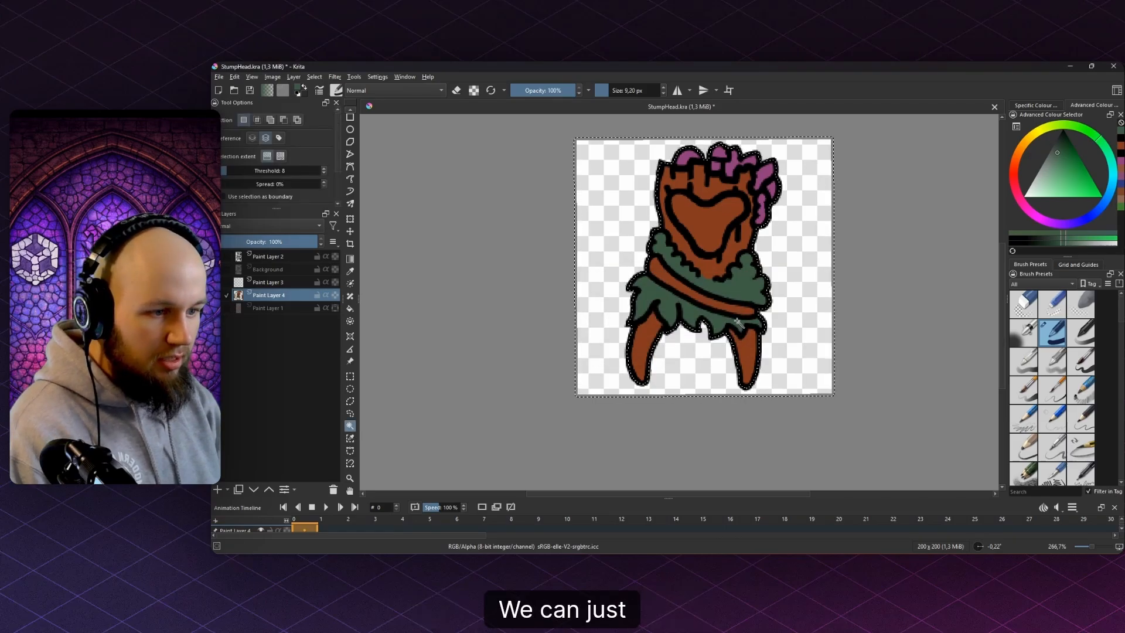
- Erase the colour spilling past the outline on Paint Layer 4 with a large eraser, then deselect
key("b")
scroll(798, 292, "up", 2)
key("e")
scroll(798, 292, "down", 2)
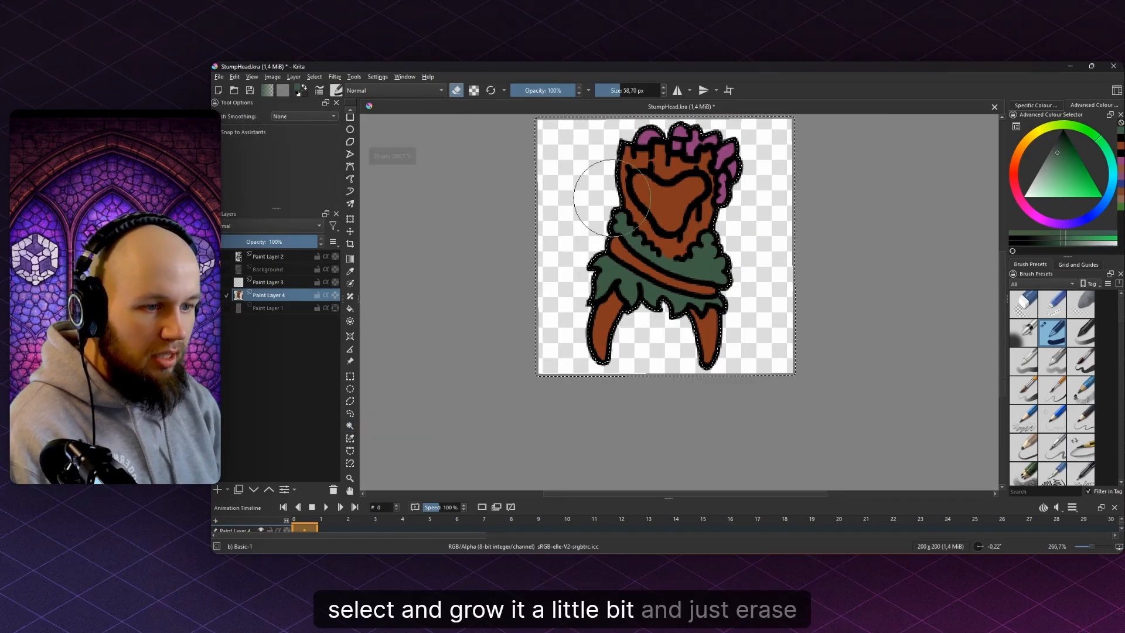
left_click_drag(748, 144, 830, 144)
mouse_move(748, 144)
left_mouse_down()
mouse_move(768, 183)
mouse_move(713, 180)
mouse_move(744, 157)
mouse_move(651, 325)
left_mouse_up()
key("ctrl+shift+a")
scroll(704, 292, "down", 4)
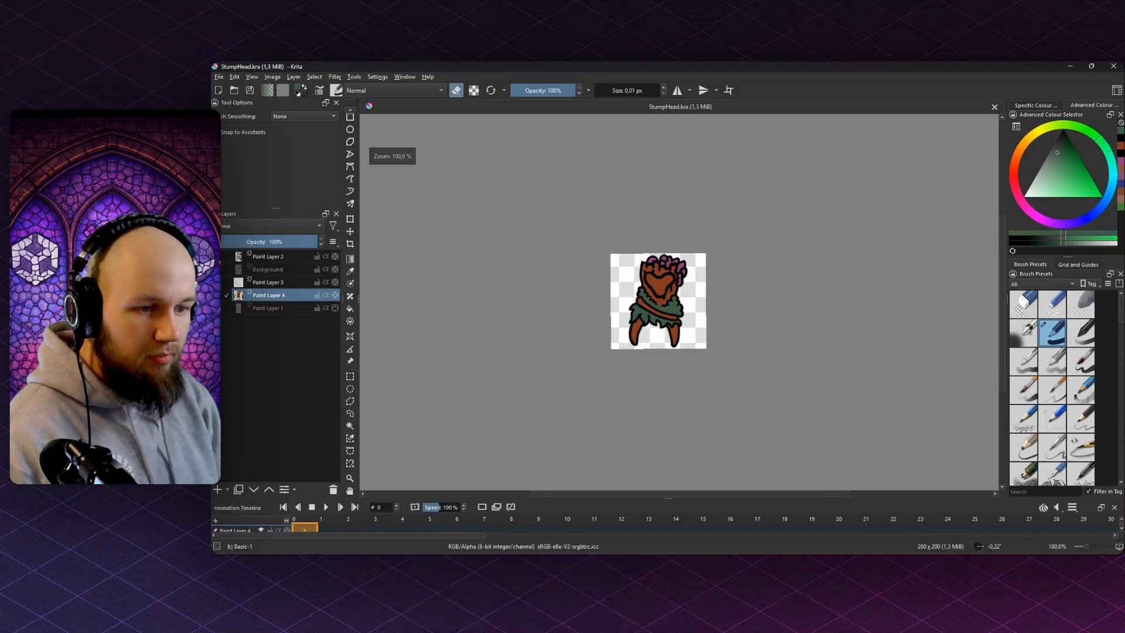
scroll(683, 292, "up", 5)
- Fill the stump's face with black sampled from the outline on the colour layer
scroll(736, 273, "up", 2)
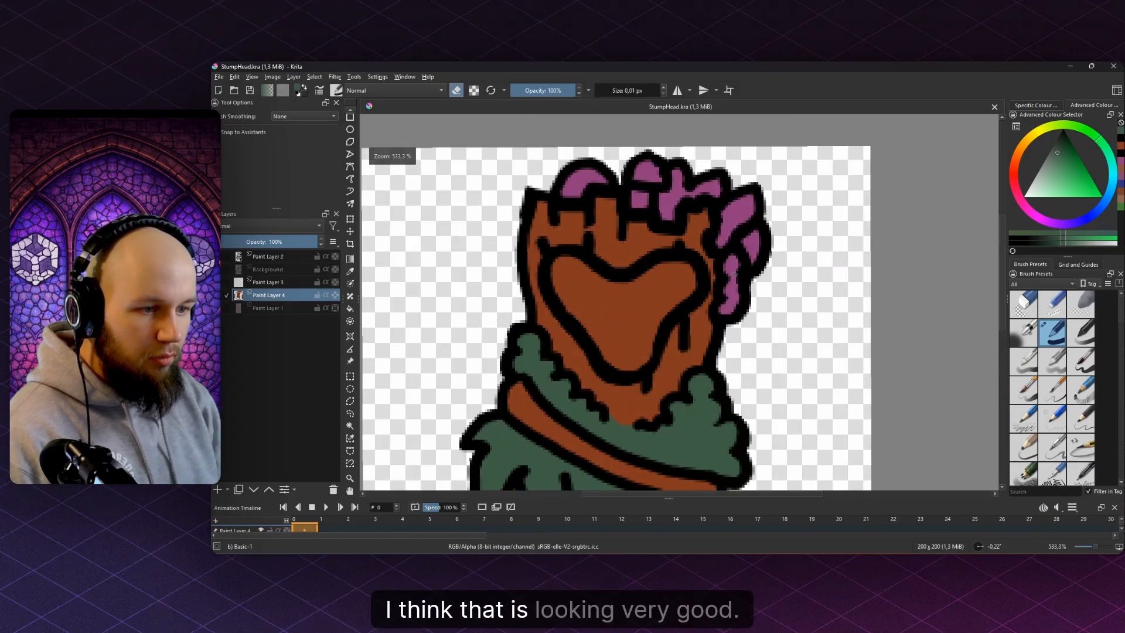
scroll(736, 272, "down", 2)
left_click_drag(635, 288, 586, 251)
scroll(582, 247, "up", 2)
left_click(286, 308)
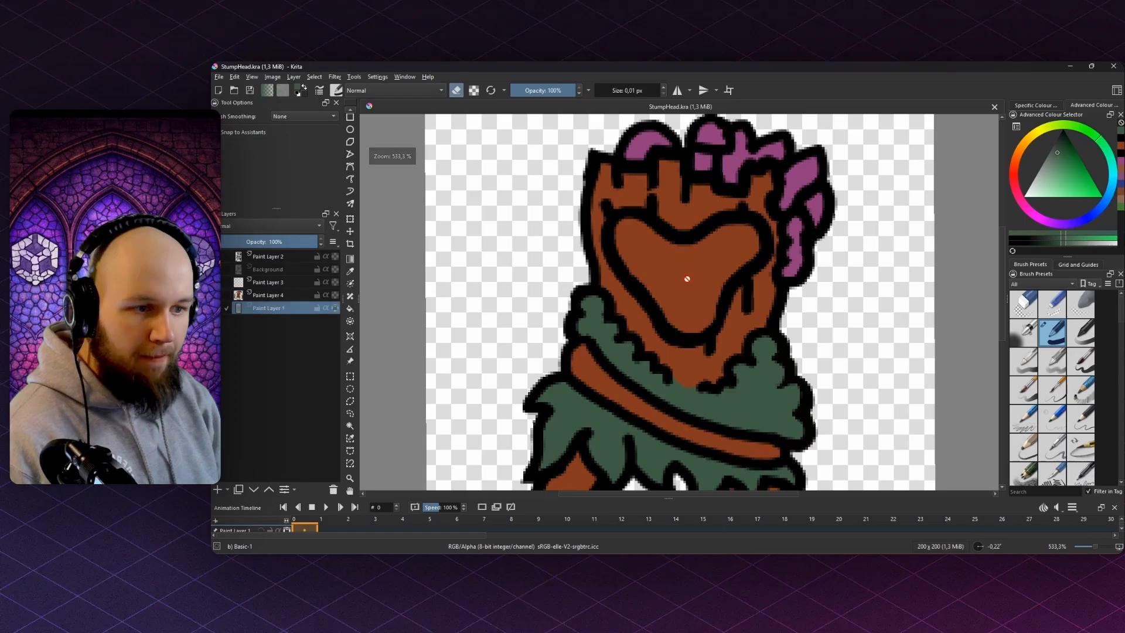
left_click_drag(258, 256, 249, 313)
key("ctrl+z")
left_click(258, 297)
left_click(691, 236, "ctrl")
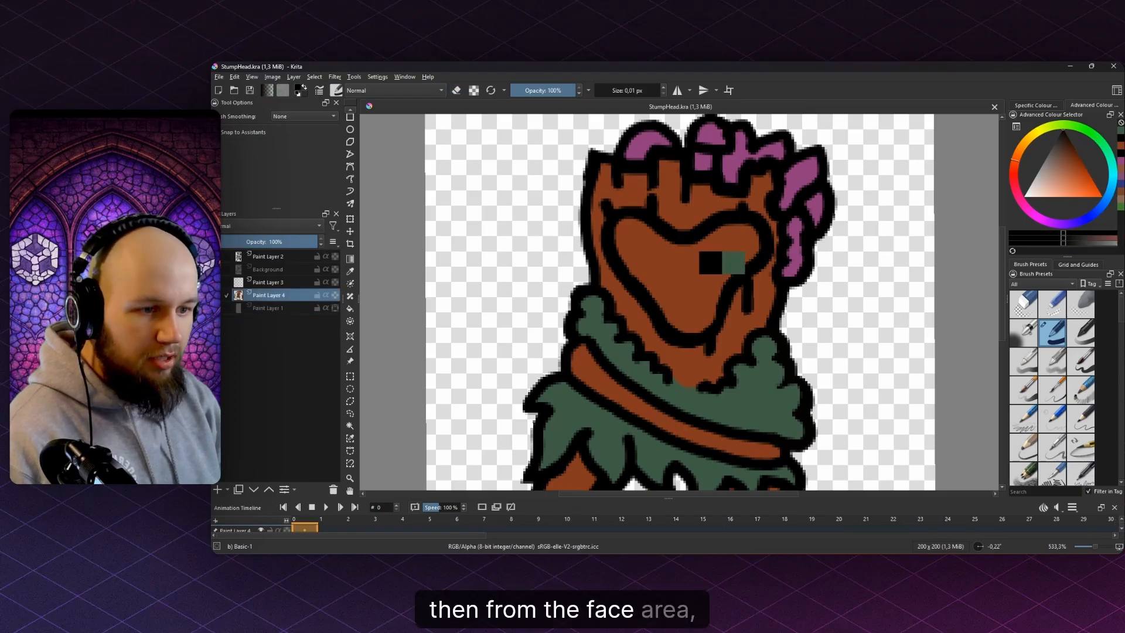
key("f")
left_click(685, 277)
- Pick bright yellow as the brush colour for the eyes
key("b")
mouse_move(1019, 151)
left_mouse_down()
mouse_move(1018, 178)
mouse_move(1030, 136)
left_mouse_up()
left_click(815, 204, "ctrl")
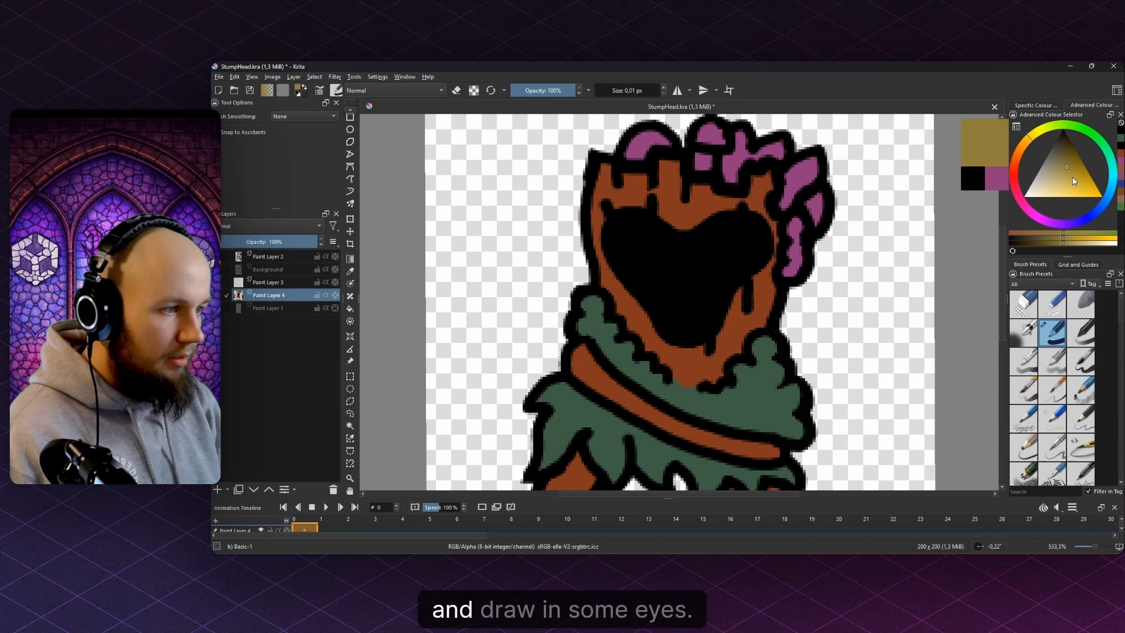
left_click(1094, 197)
- Add a new layer and paint two yellow eye ovals on the face
scroll(732, 217, "up", 2)
left_click_drag(724, 255, 734, 255)
mouse_move(754, 254)
left_mouse_down()
mouse_move(721, 280)
mouse_move(743, 267)
left_mouse_up()
key("ctrl+z")
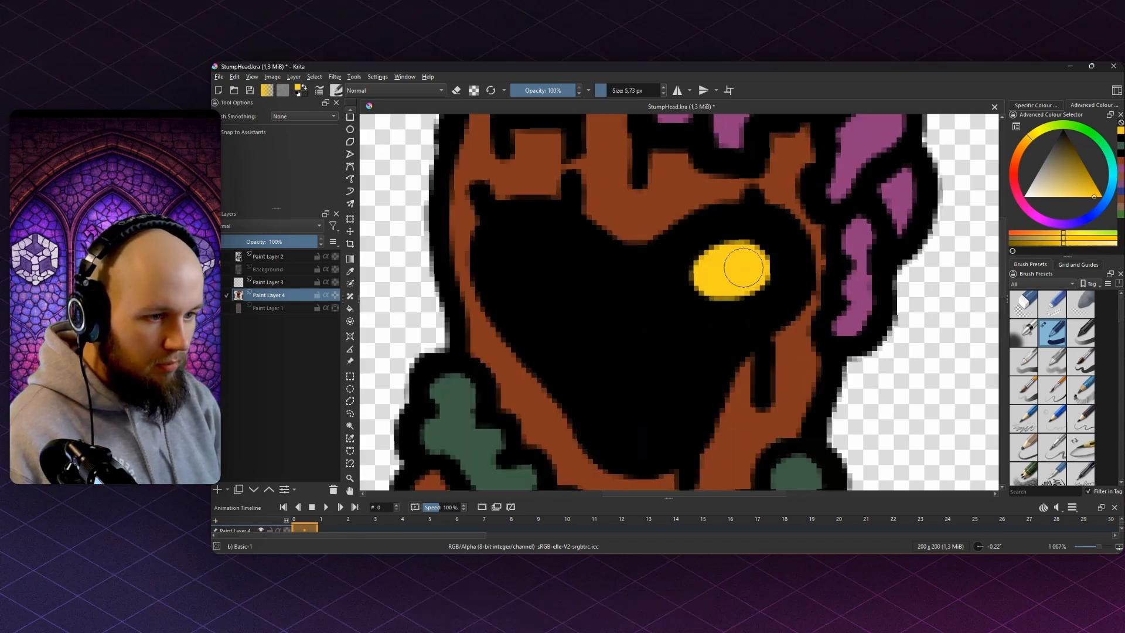
mouse_move(548, 258)
left_mouse_down()
mouse_move(513, 252)
mouse_move(542, 267)
left_mouse_up()
key("ctrl+z")
key("ctrl+z")
key("ctrl+z")
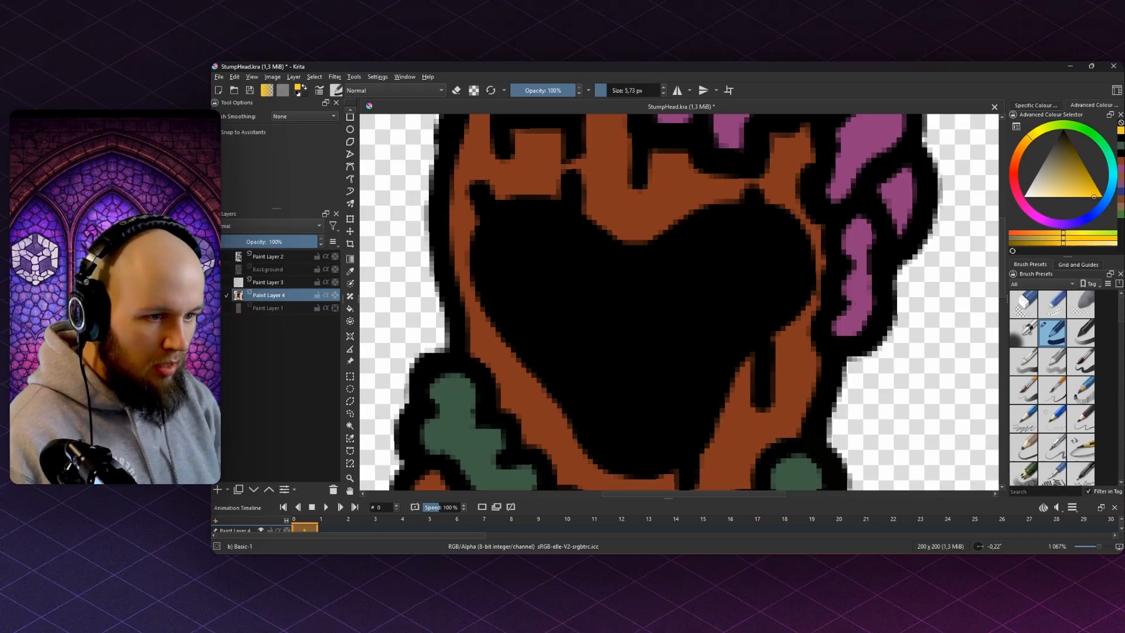
key("Insert")
left_click_drag(741, 259, 707, 277)
key("ctrl+z")
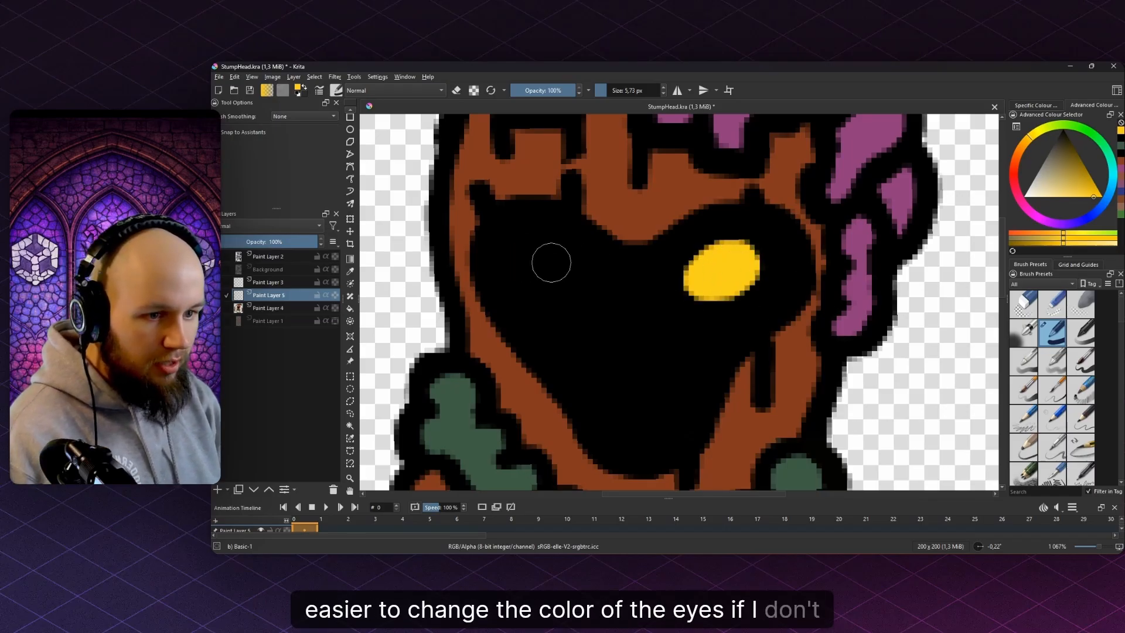
left_click_drag(551, 263, 560, 271)
scroll(593, 223, "down", 9)
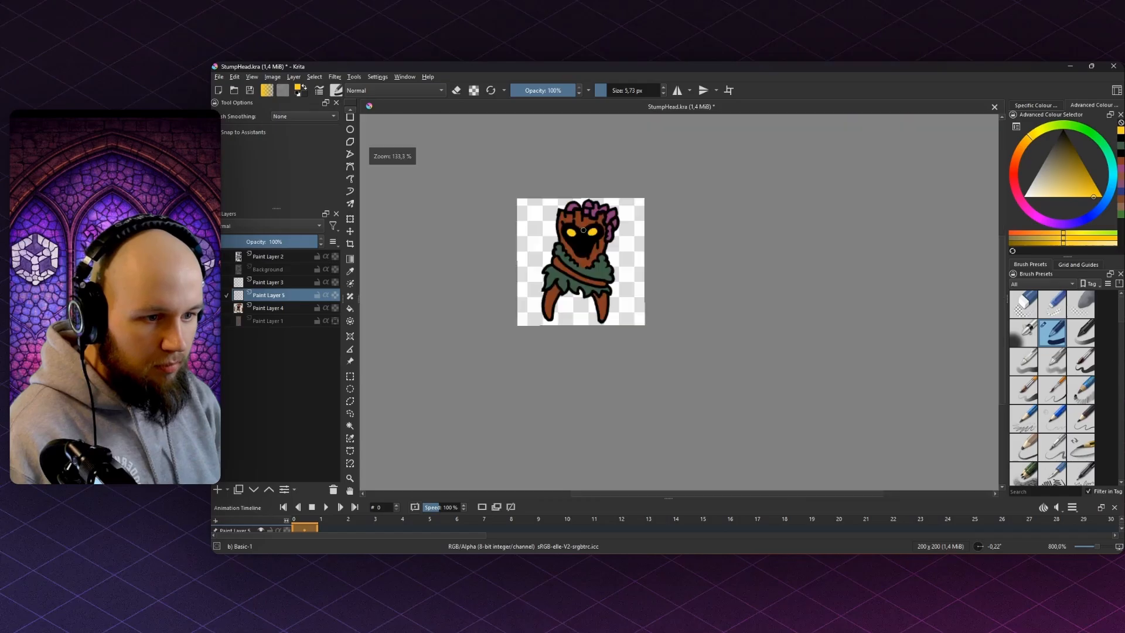
scroll(593, 229, "up", 10)
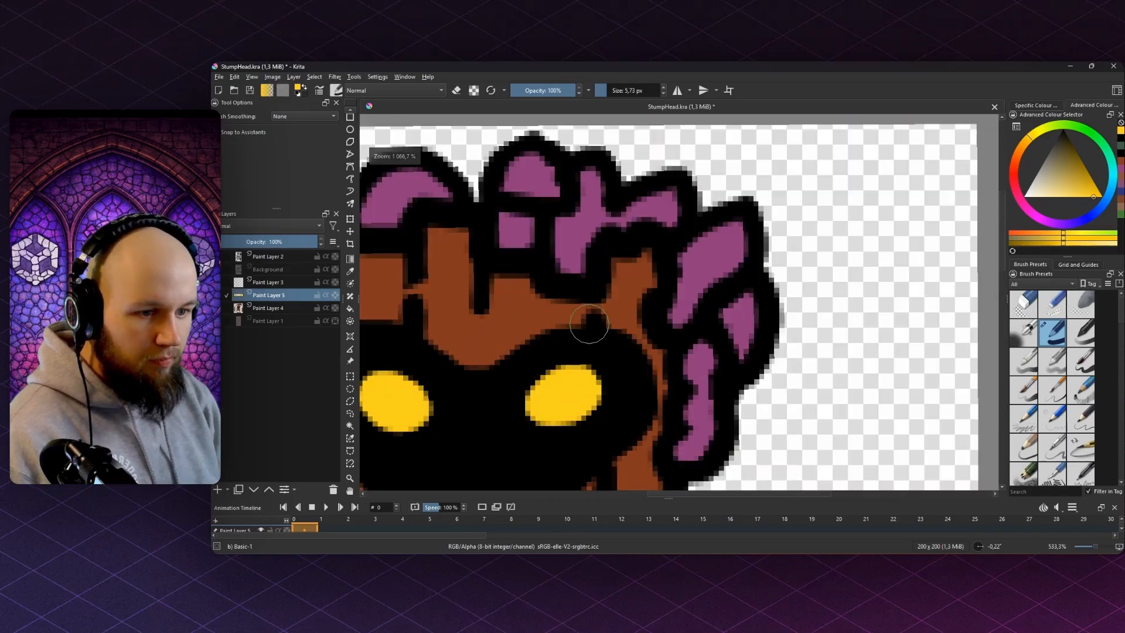
- Erase the tops of both eyes with a smaller eraser to angle them
key("e")
mouse_move(570, 302)
left_mouse_down()
mouse_move(739, 227)
mouse_move(646, 260)
mouse_move(595, 308)
mouse_move(722, 250)
left_mouse_up()
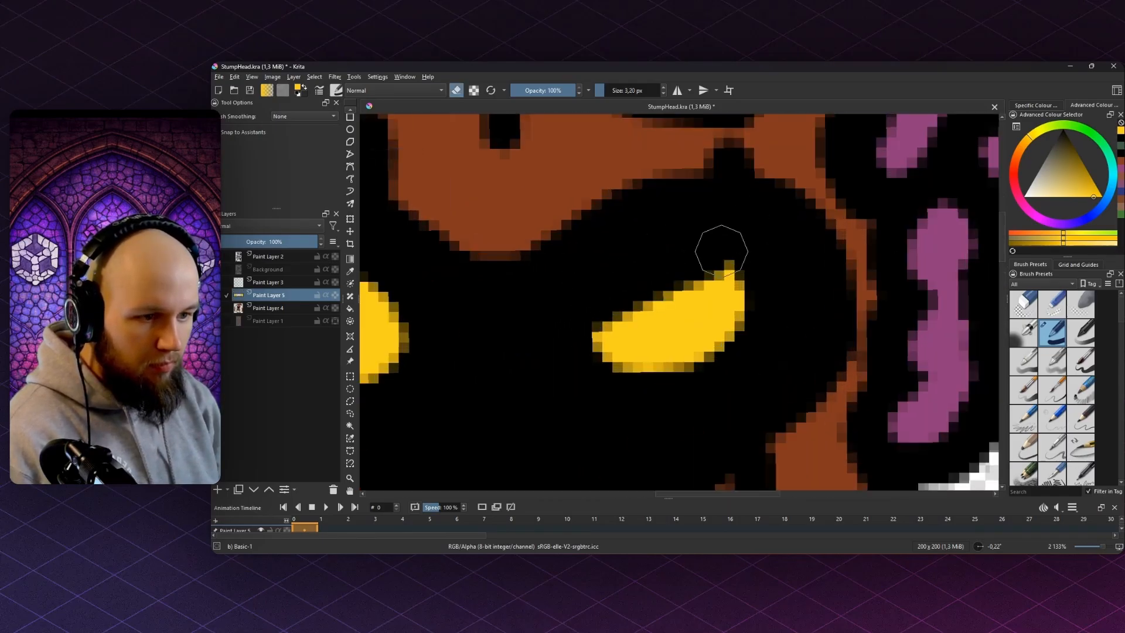
left_click_drag(541, 292, 776, 256)
left_click_drag(679, 293, 532, 228)
scroll(531, 228, "down", 10)
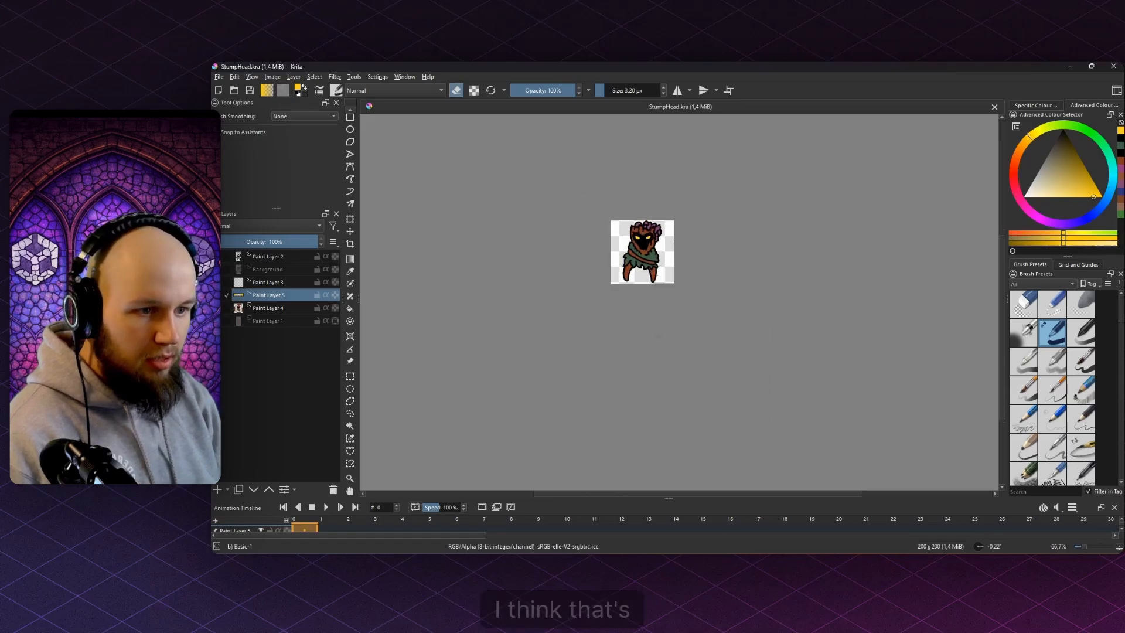
scroll(654, 226, "up", 4)
- Cancel the accidental eye transform and save the file
left_click(351, 220)
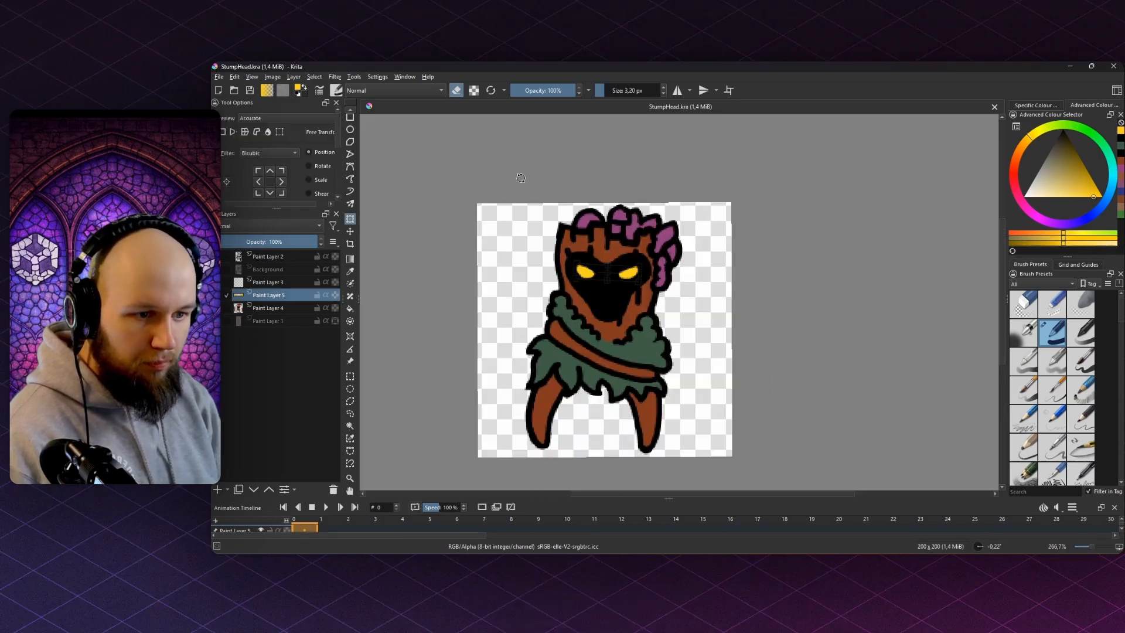
key("b")
scroll(534, 181, "down", 4)
key("ctrl+s")
scroll(534, 224, "up", 4)
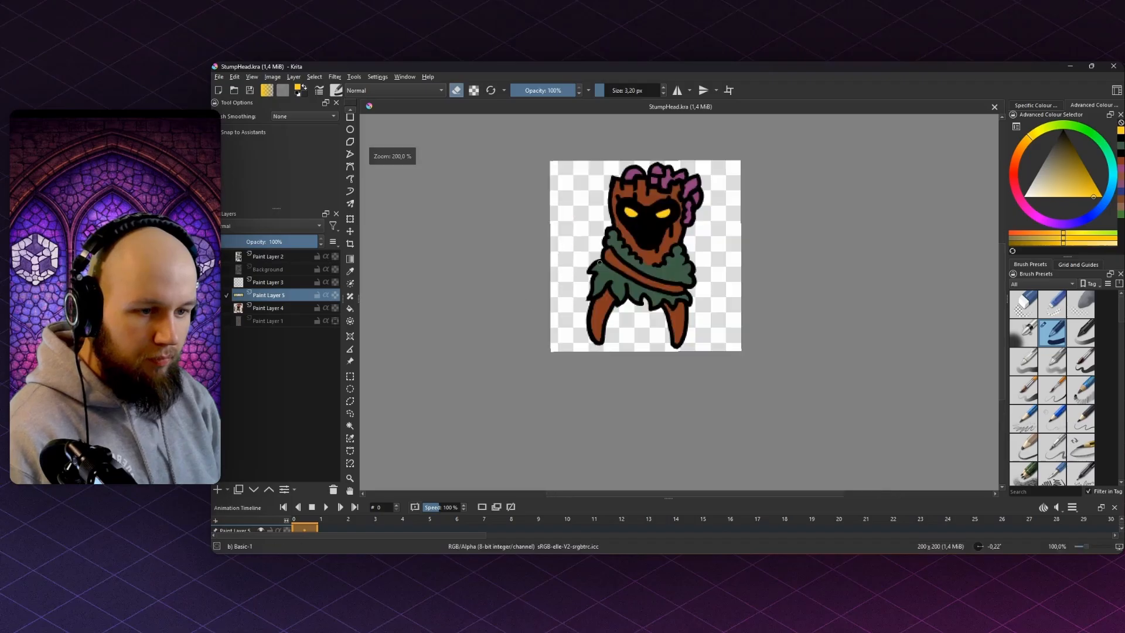
- Rename Paint Layer 5 to Eyes
double_click(266, 294)
type("Eu")
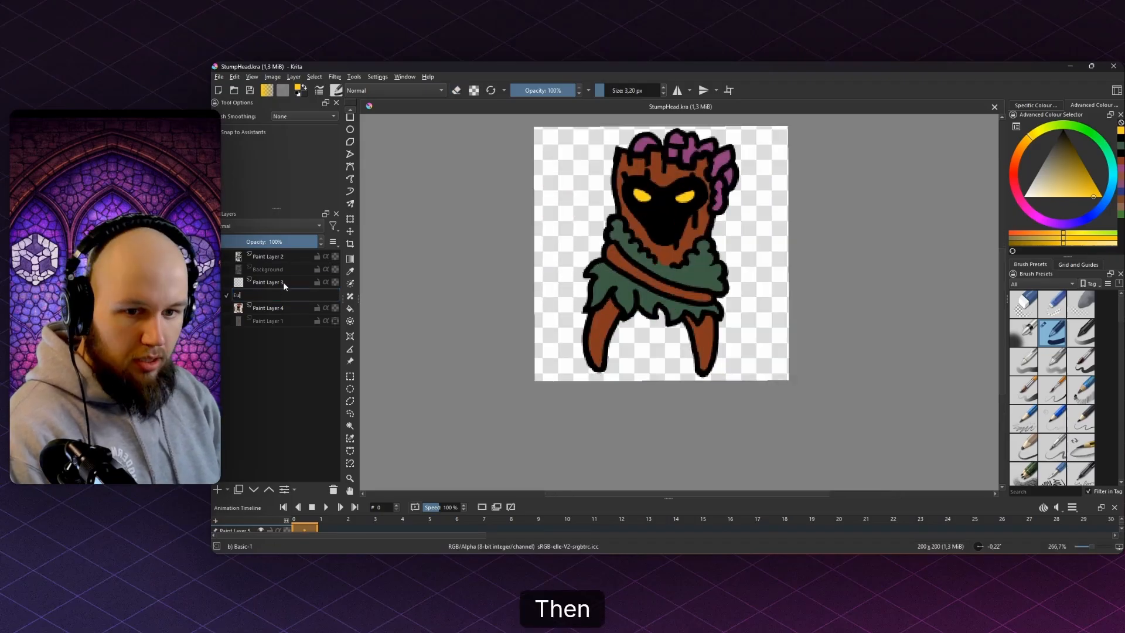
key("BackSpace")
type("yes")
- Delete Paint Layer 3
left_click(283, 282)
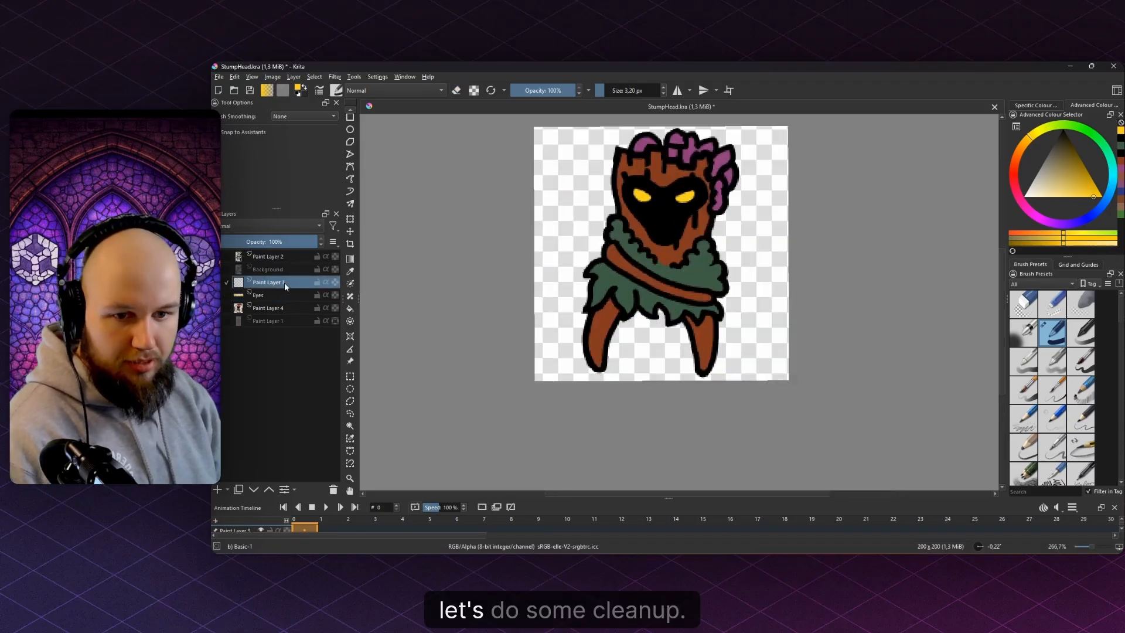
key("shift+Delete")
left_click(280, 268)
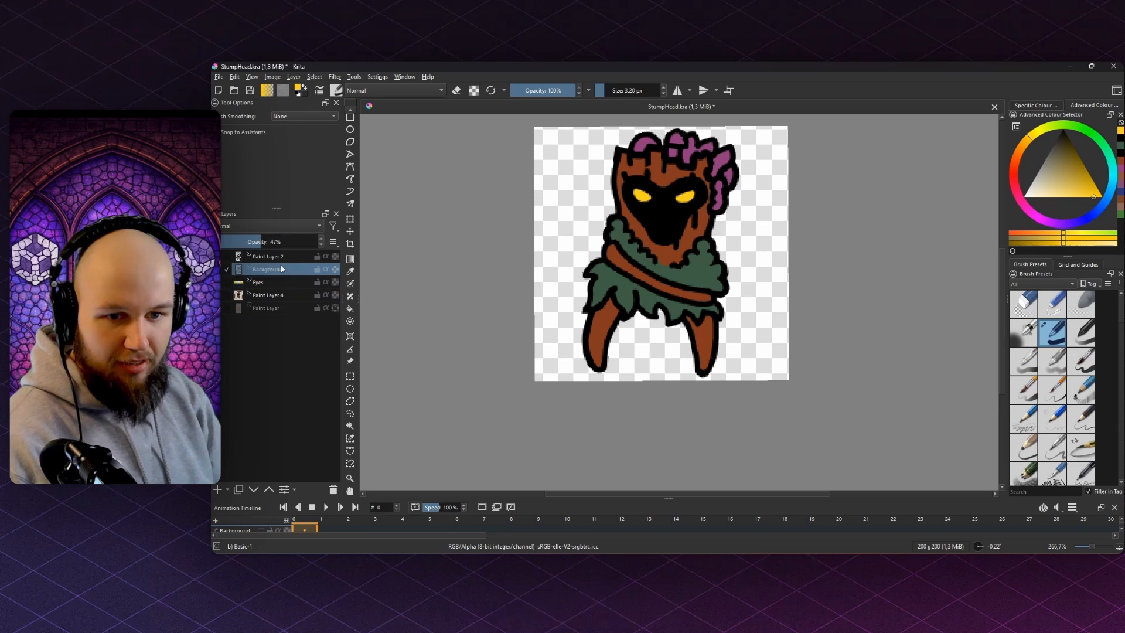
key("shift+Delete")
- Toggle the colour, line art, sketch and eyes layers to compare what each contains
left_click(217, 295)
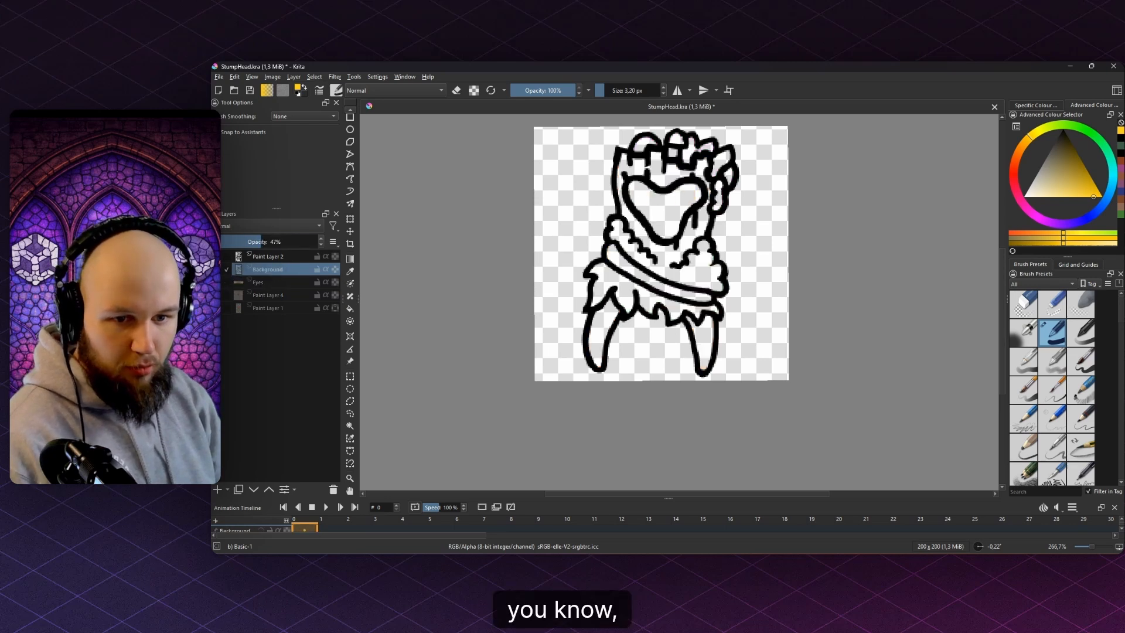
left_click(218, 257)
left_click(218, 269)
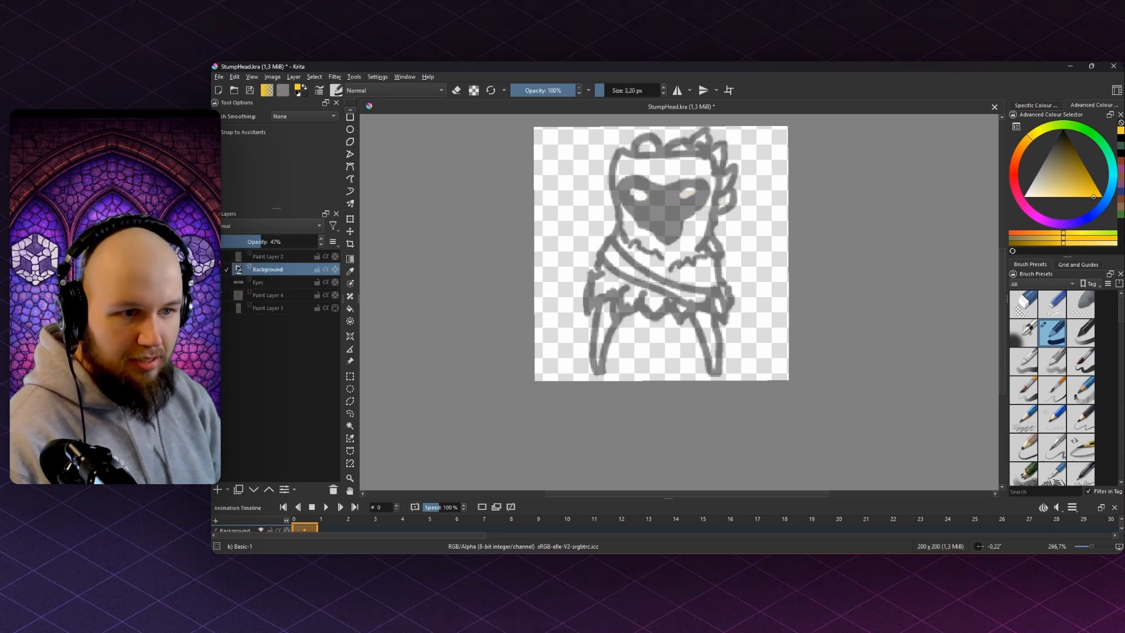
left_click(218, 282)
left_click(218, 270)
left_click(217, 282)
left_click(218, 257)
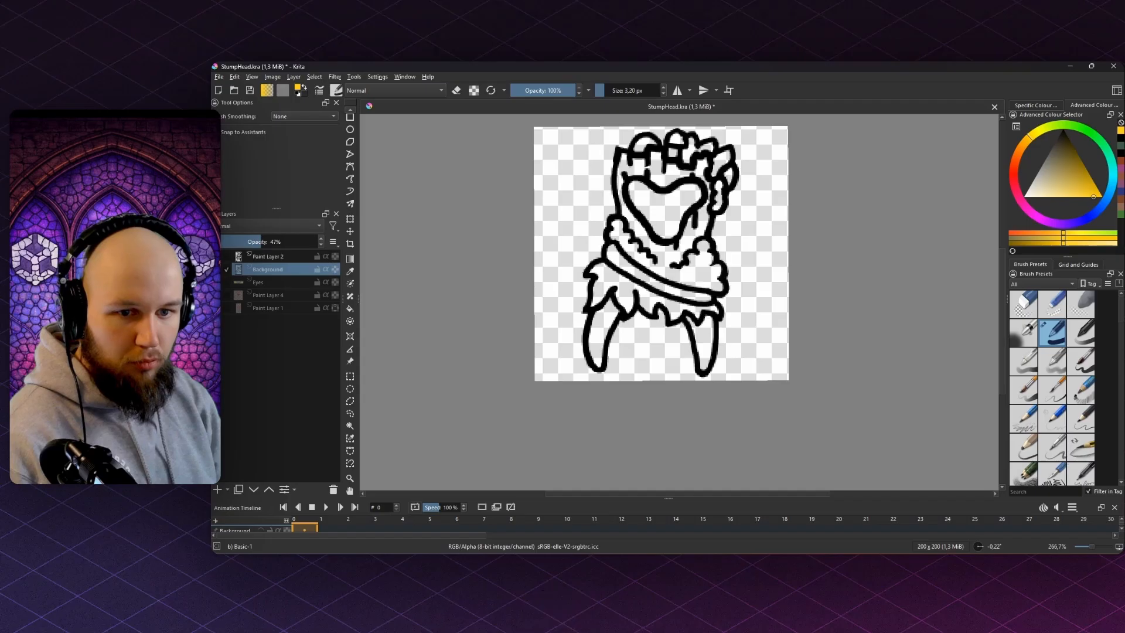
left_click(218, 282)
left_click(218, 296)
- Delete Paint Layer 1 and the Background sketch layer, then save
left_click(258, 310)
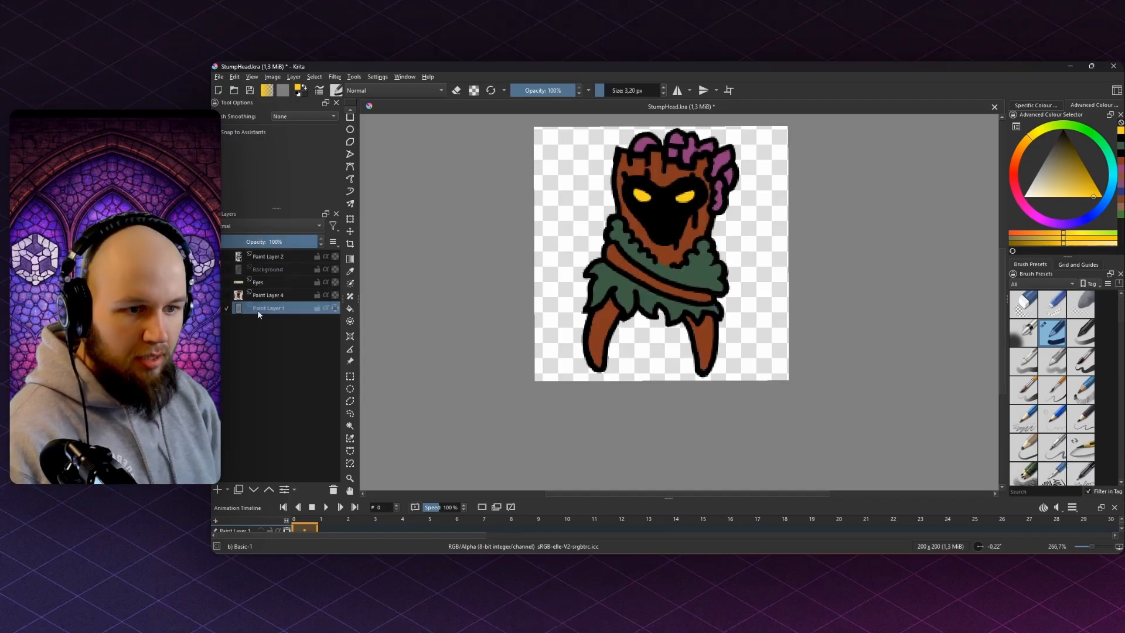
key("shift+Delete")
left_click(269, 268)
key("shift+Delete")
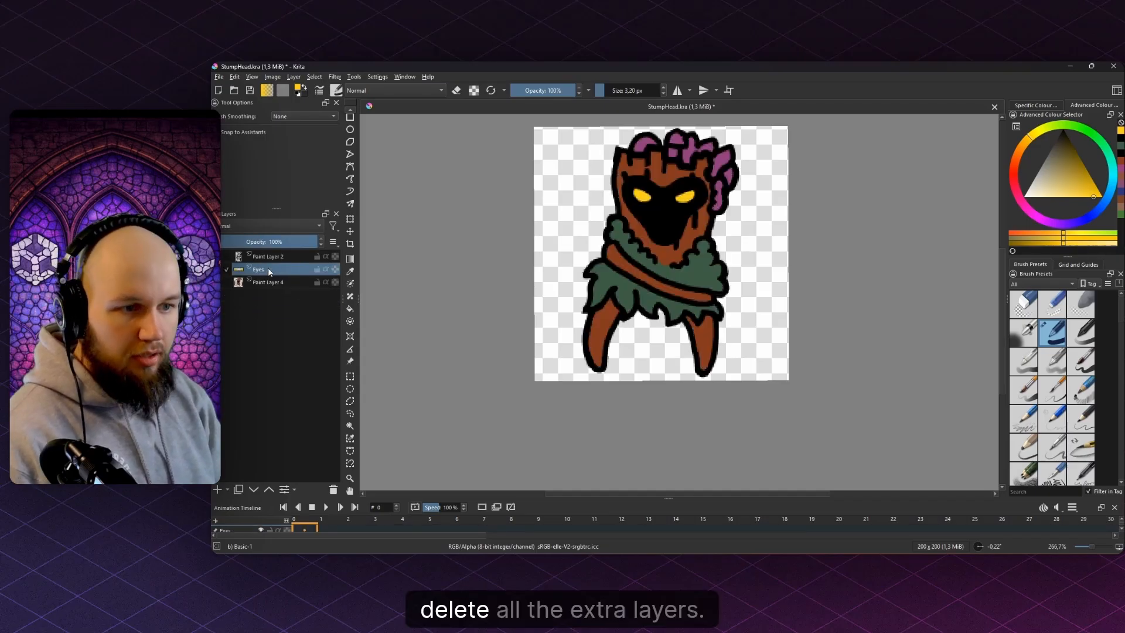
key("ctrl+s")
- Rename the colour layer to Paint and the line art layer to Lines
double_click(268, 282)
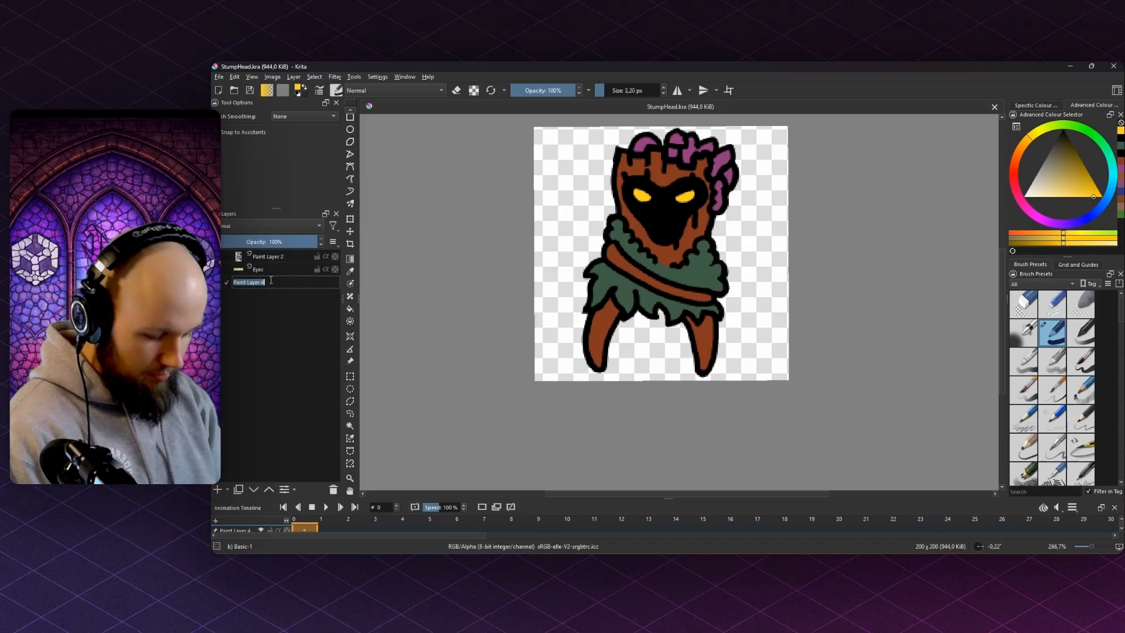
type("Paint")
key("Return")
double_click(268, 256)
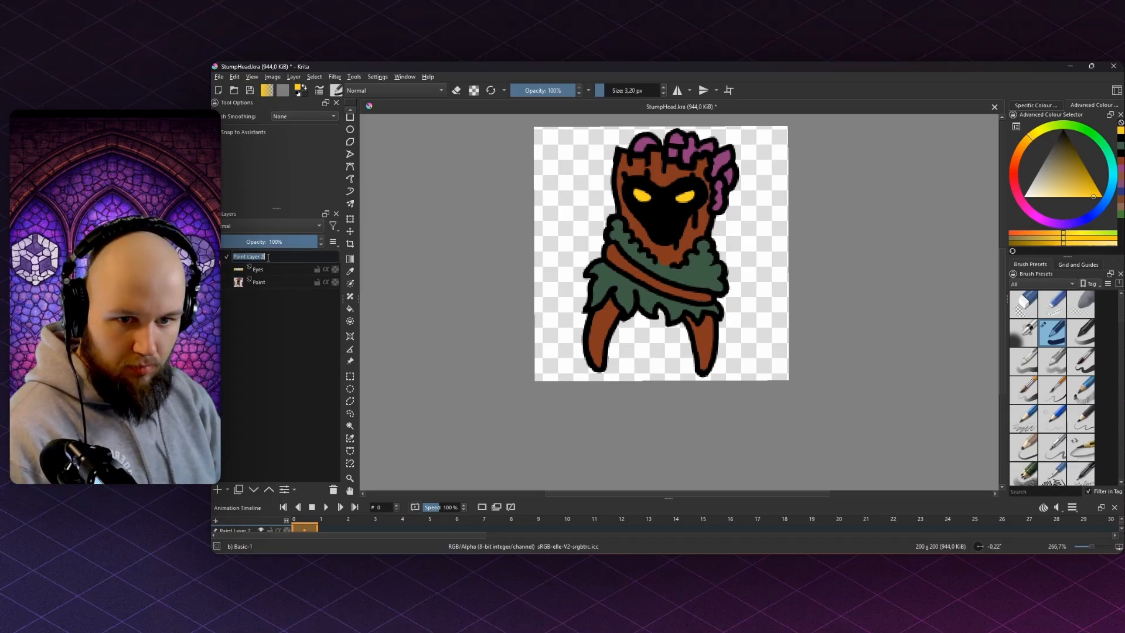
type("O")
key("BackSpace")
type("Lines")
key("Return")
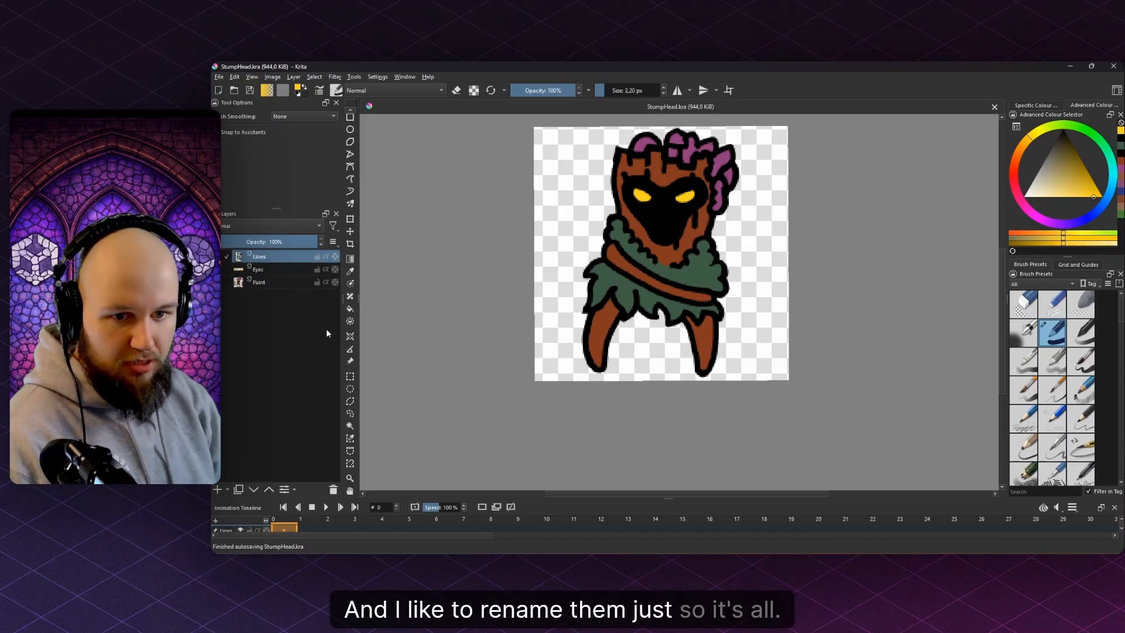
left_click(259, 282)
key("ctrl+r")
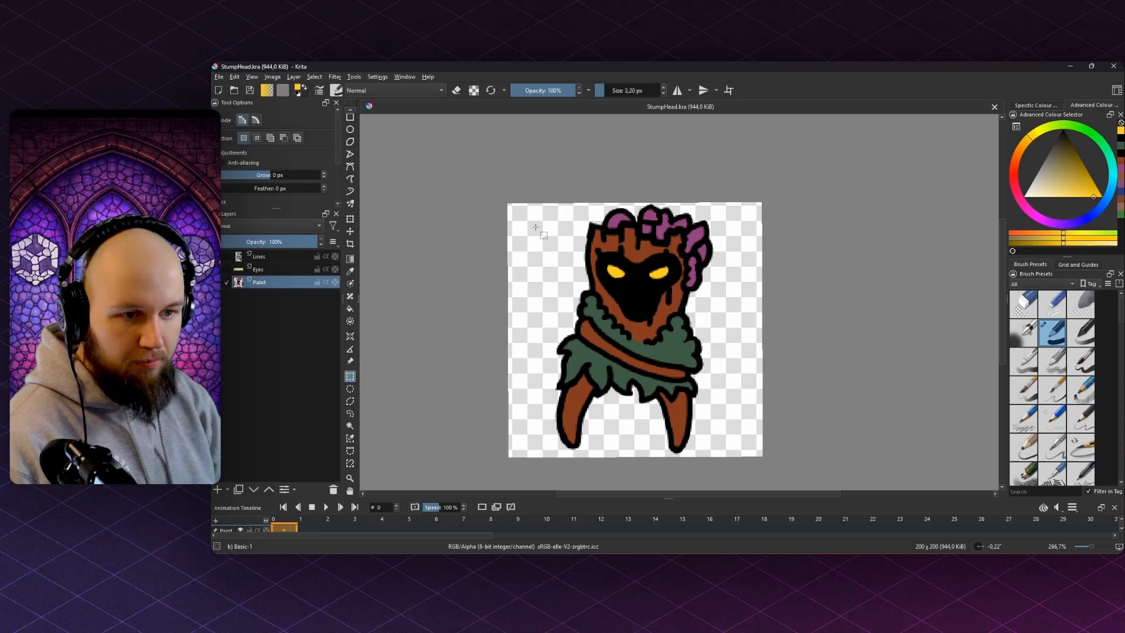
mouse_move(542, 211)
left_mouse_down()
mouse_move(684, 378)
mouse_move(721, 456)
left_mouse_up()
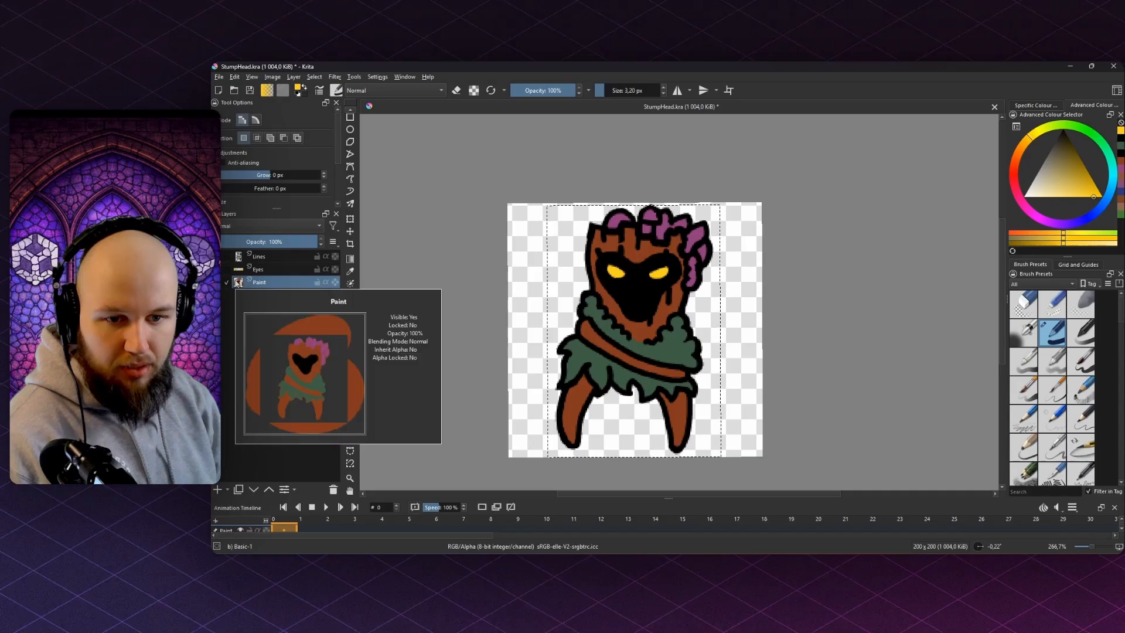
left_click_drag(589, 435, 580, 425)
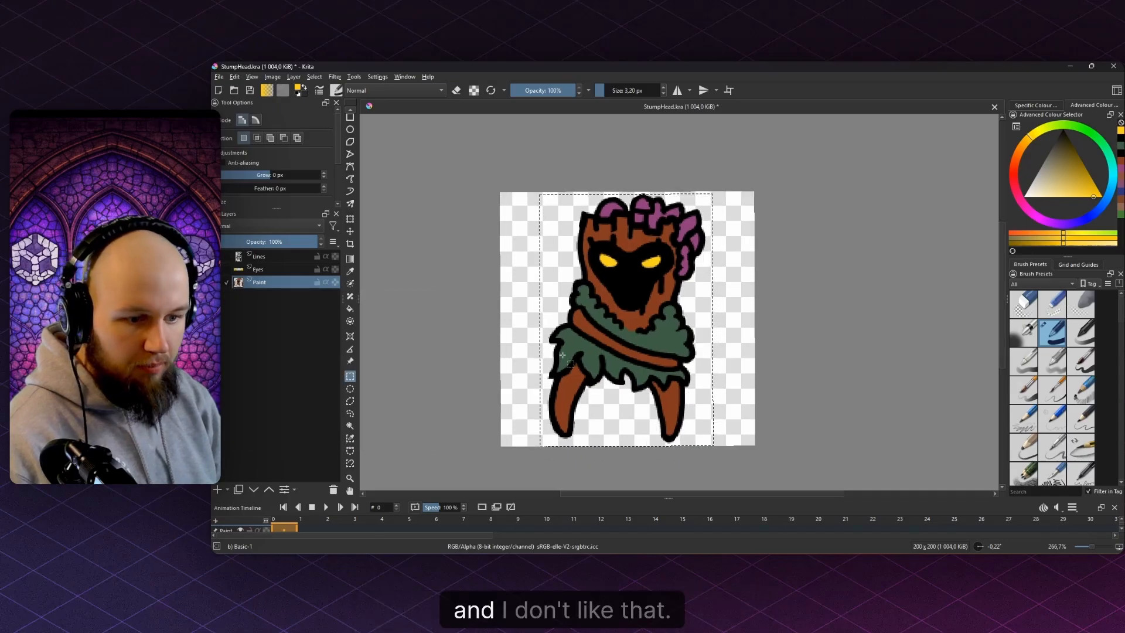
right_click(580, 425)
left_click(651, 478)
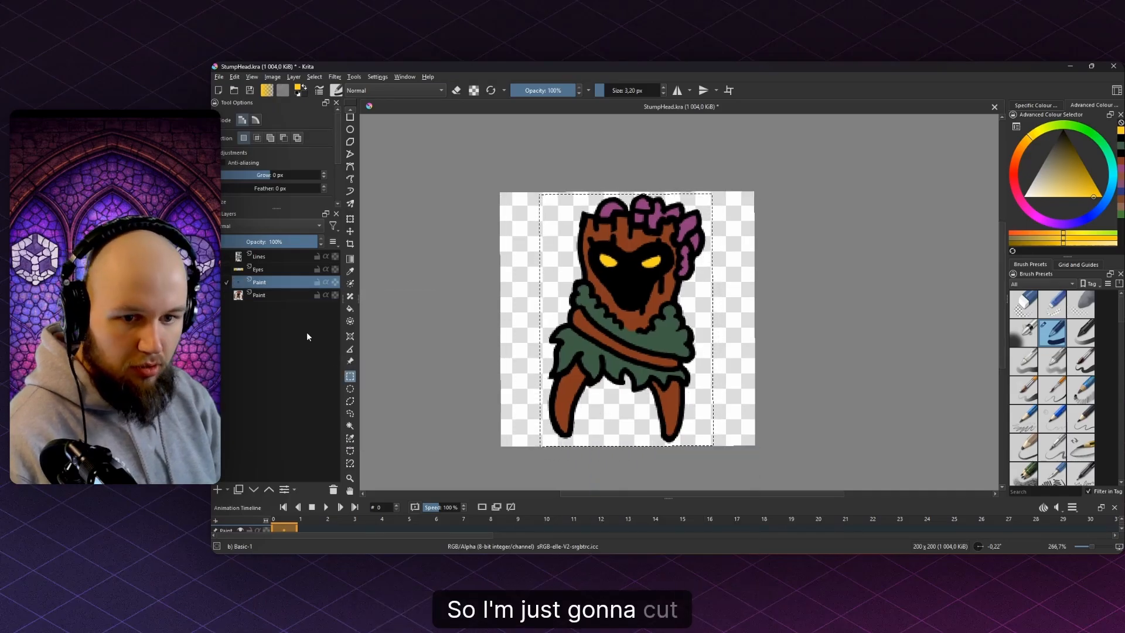
key("ctrl+z")
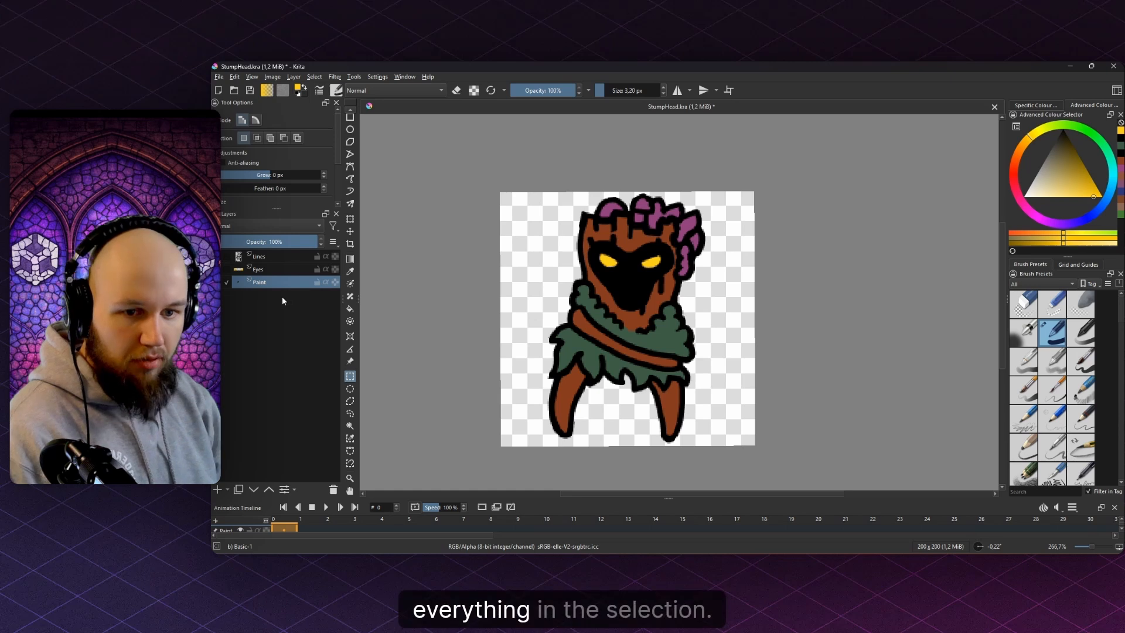
key("Delete")
key("ctrl+z")
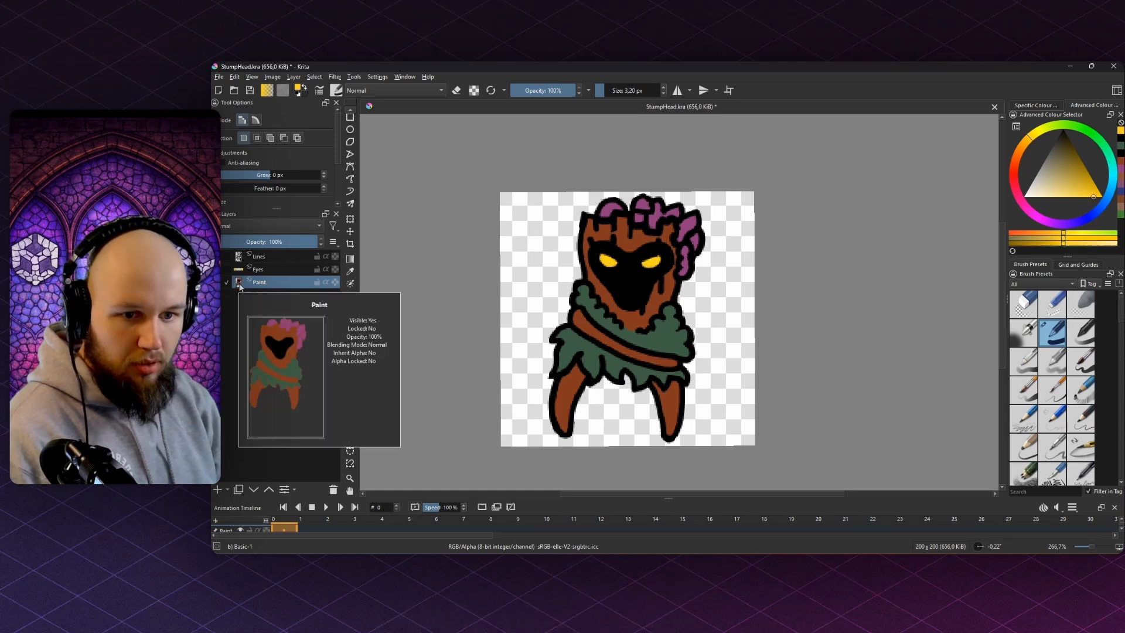
key("b")
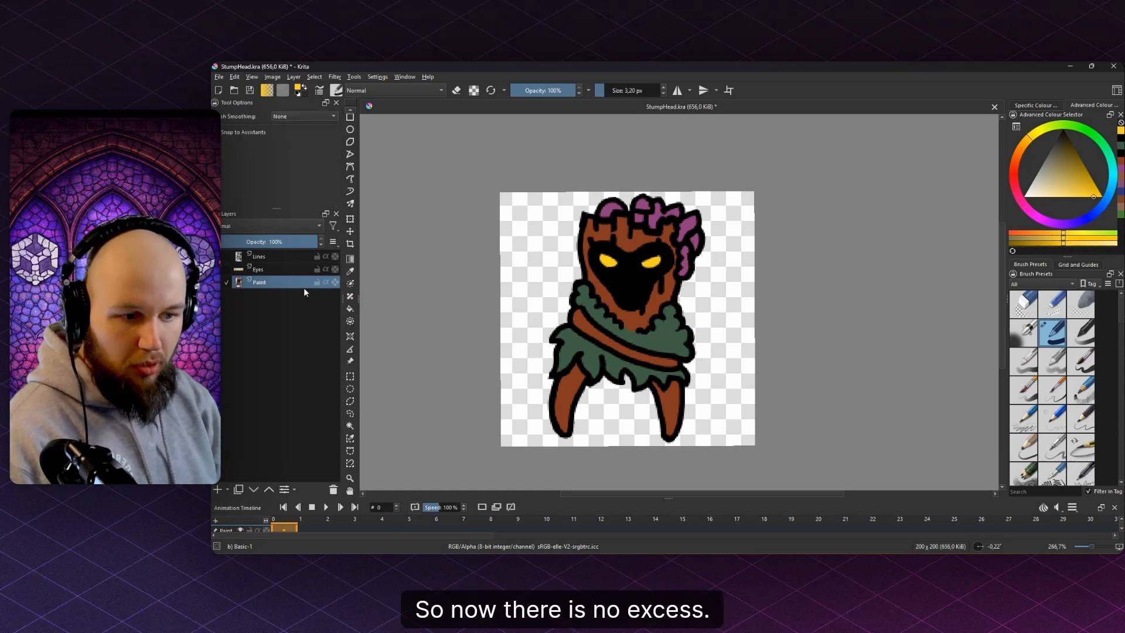
scroll(612, 189, "down", 2)
left_click_drag(612, 189, 766, 213)
left_click_drag(766, 252, 759, 308)
key("ctrl+z")
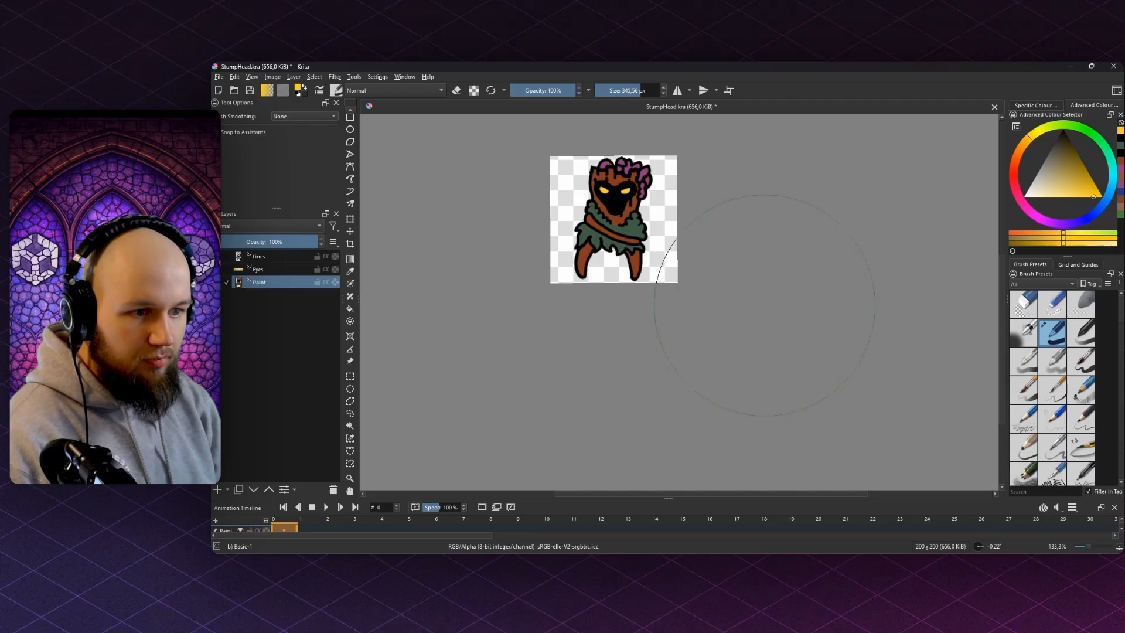
left_click(350, 232)
scroll(633, 269, "up", 2)
left_click_drag(632, 269, 569, 304)
key("ctrl+z")
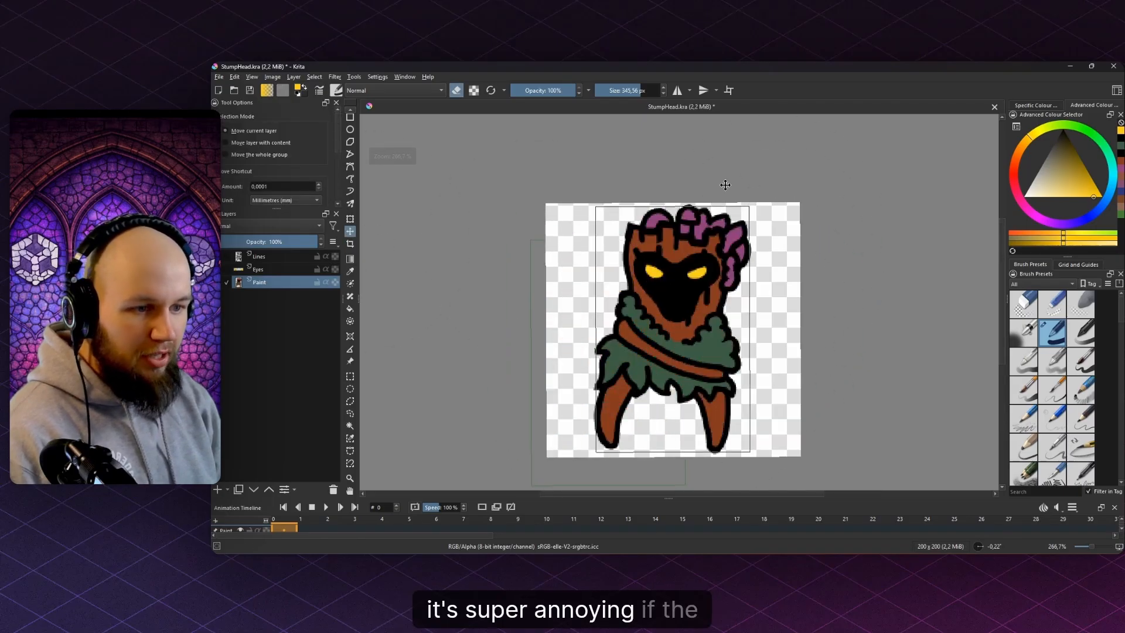
key("b")
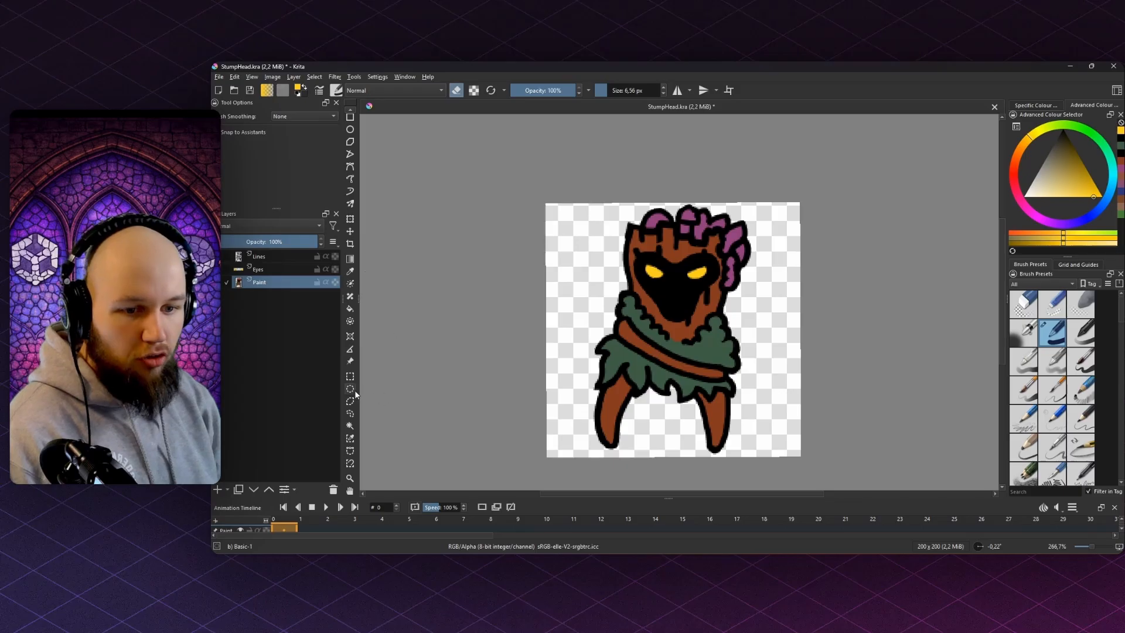
left_click(349, 425)
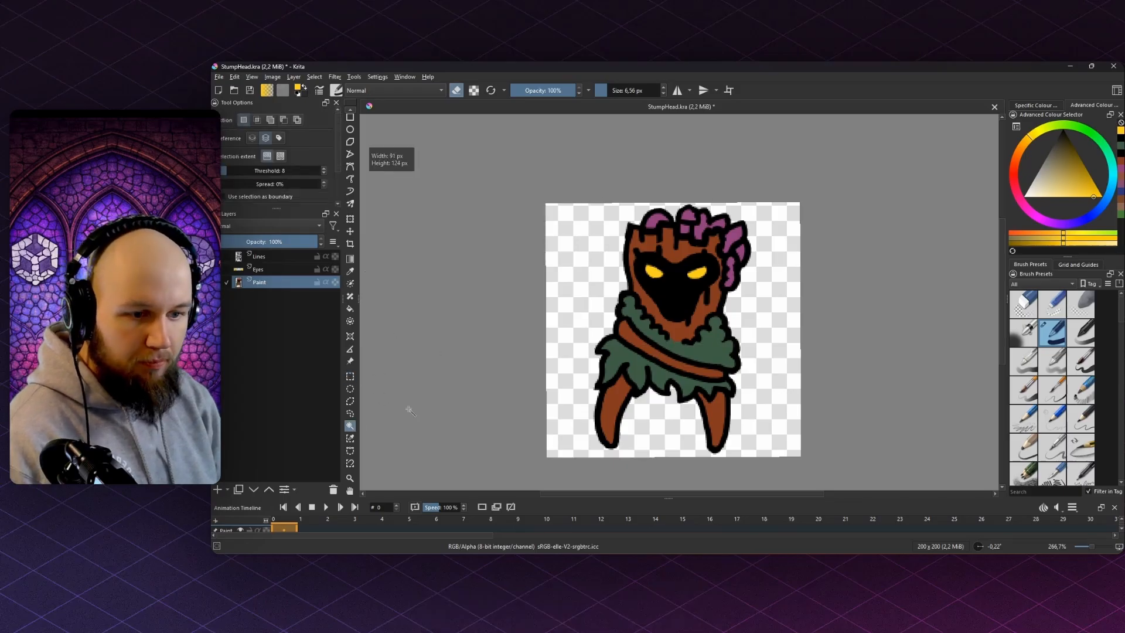
- Select the empty area, grow it by 10 px and trim the image to the selection
left_click(567, 334)
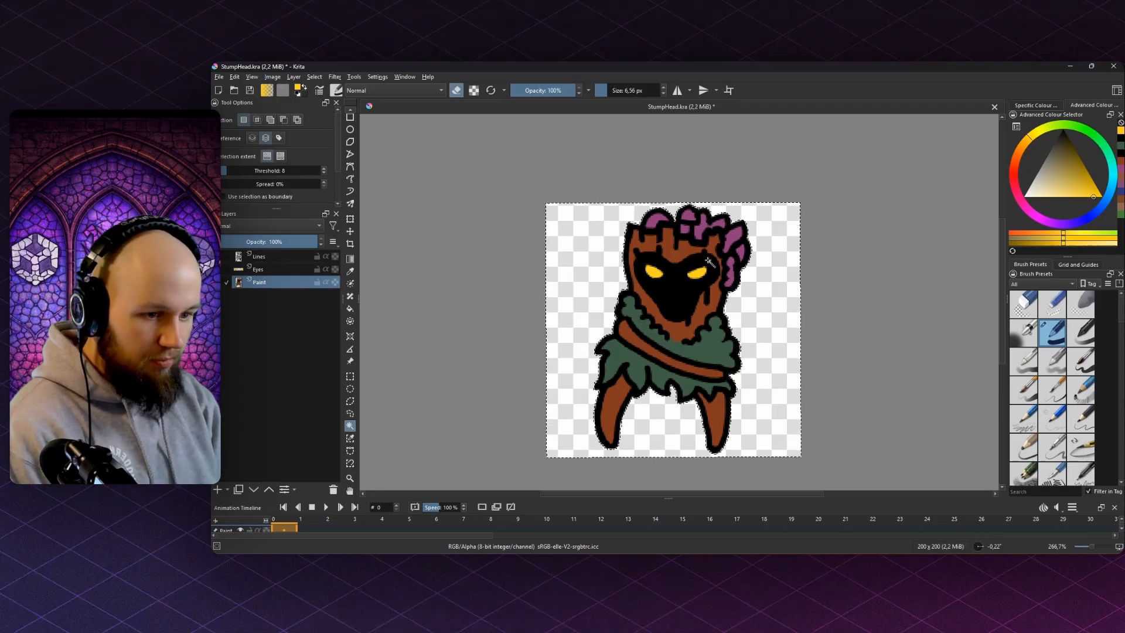
key("shift+g")
type("10")
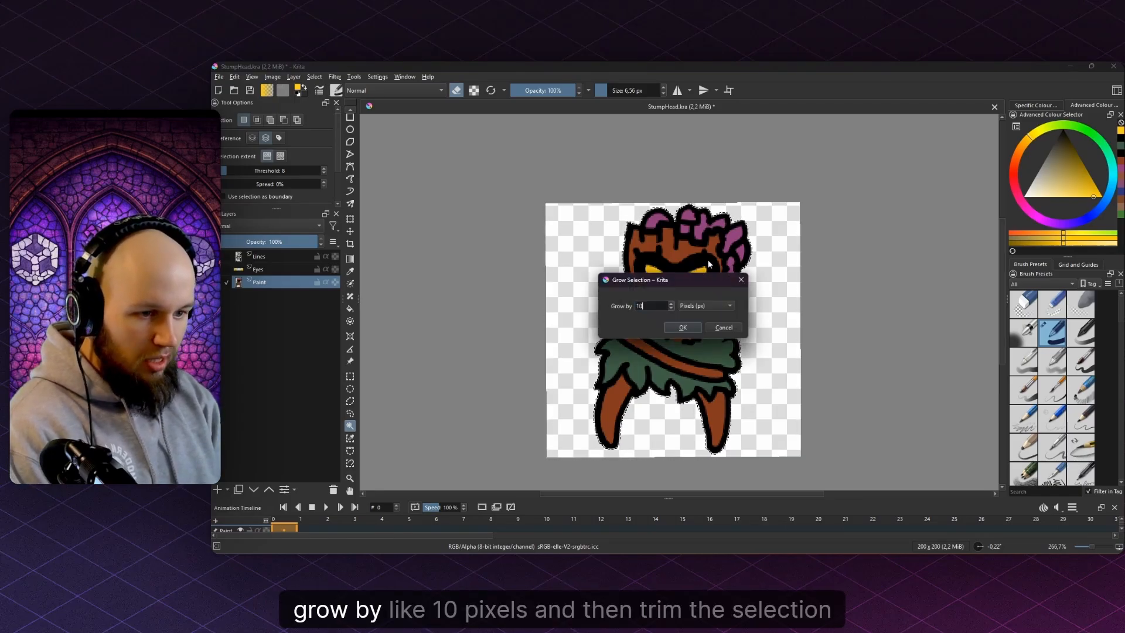
key("Return")
right_click(712, 264)
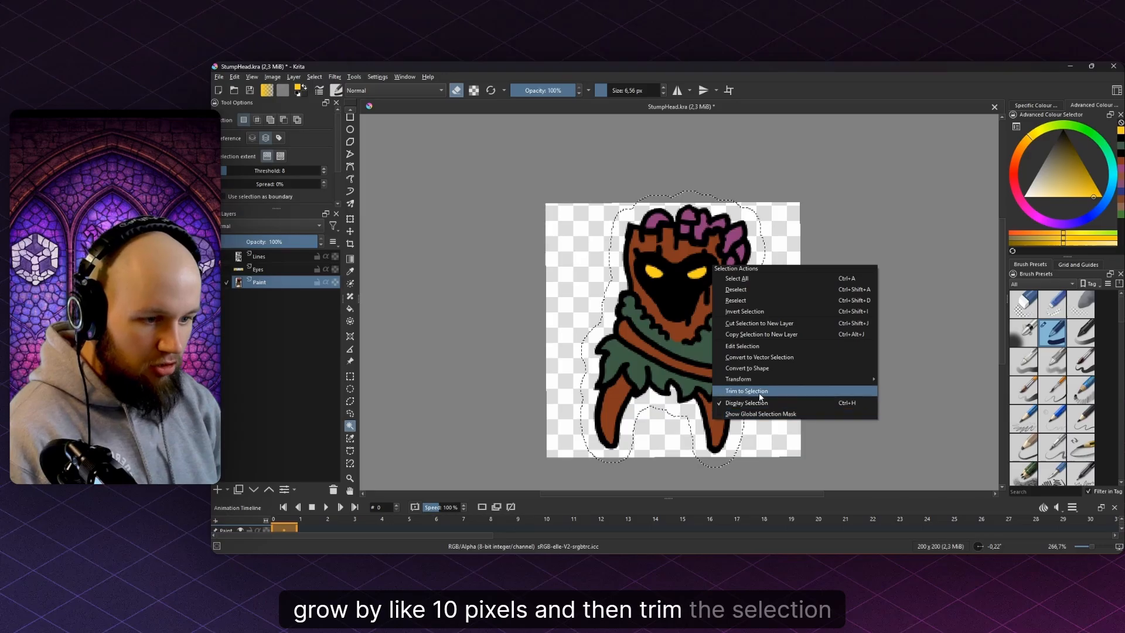
left_click(756, 391)
- Switch back to the normal brush and zoom in on the trimmed sprite
key("minus")
key("b")
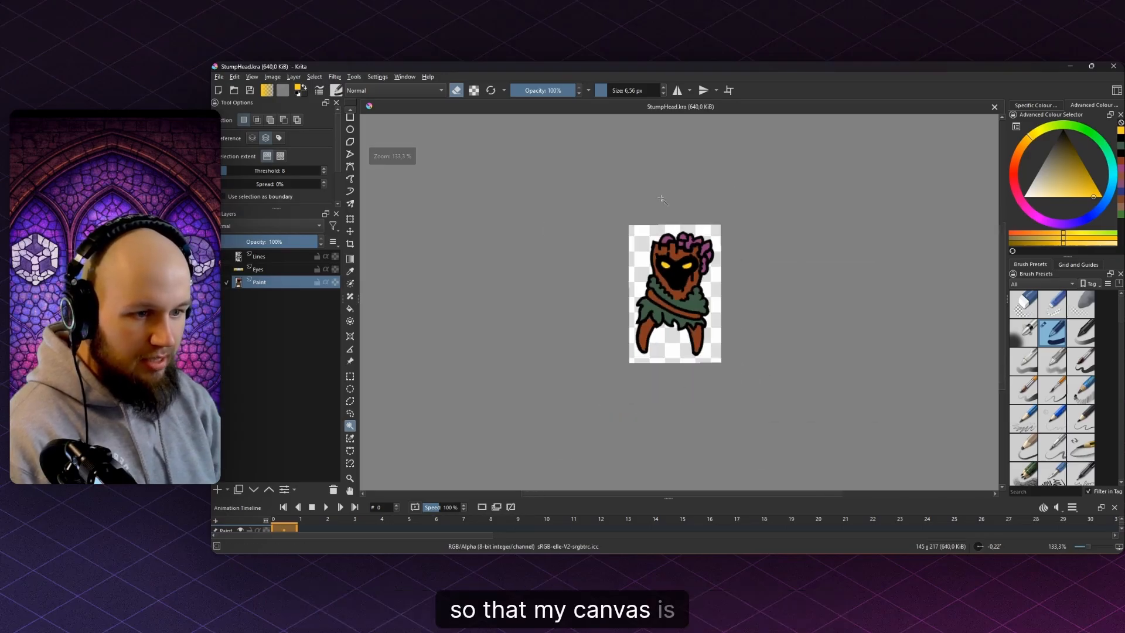
key("plus")
key("plus")
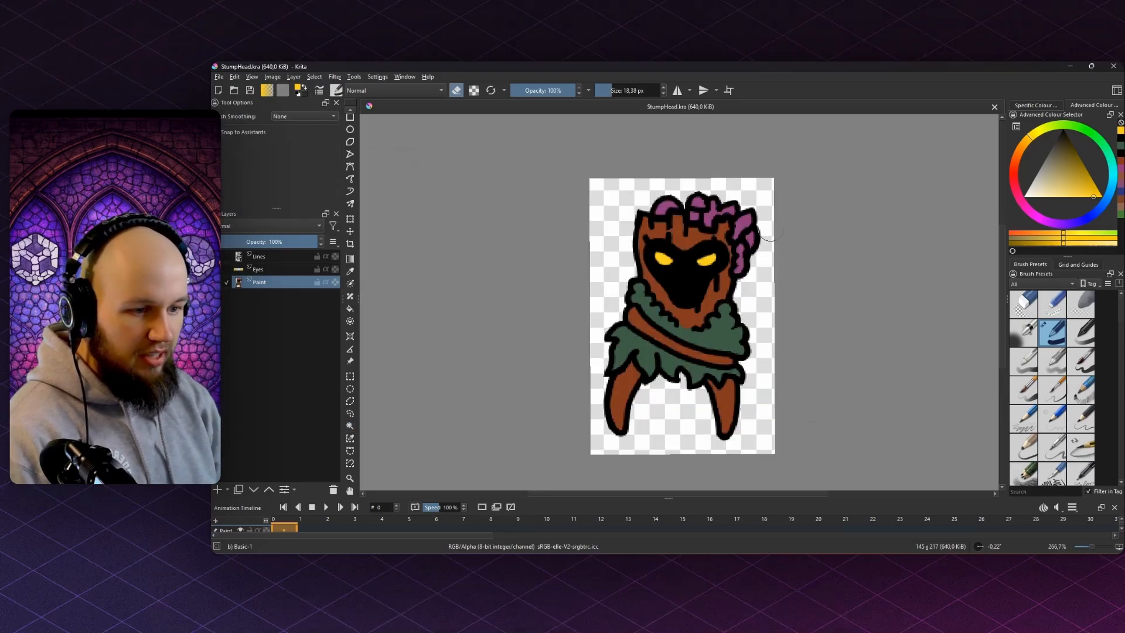
key("e")
key("plus")
key("plus")
key("plus")
key("plus")
scroll(687, 282, "down", 8)
scroll(635, 234, "up", 5)
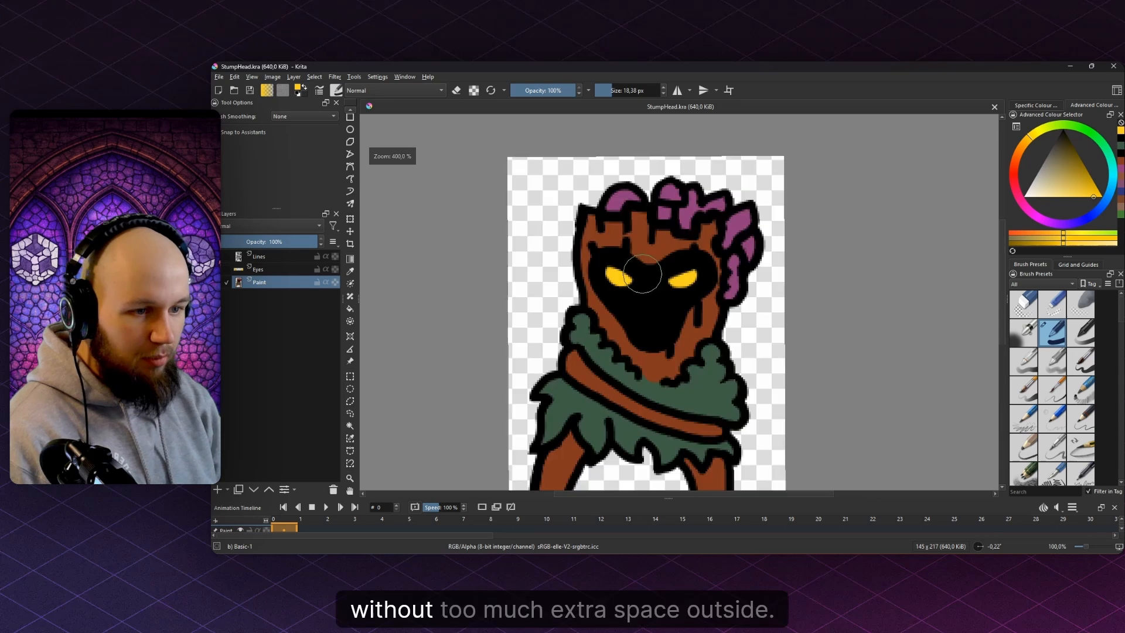
left_click_drag(801, 315, 808, 238)
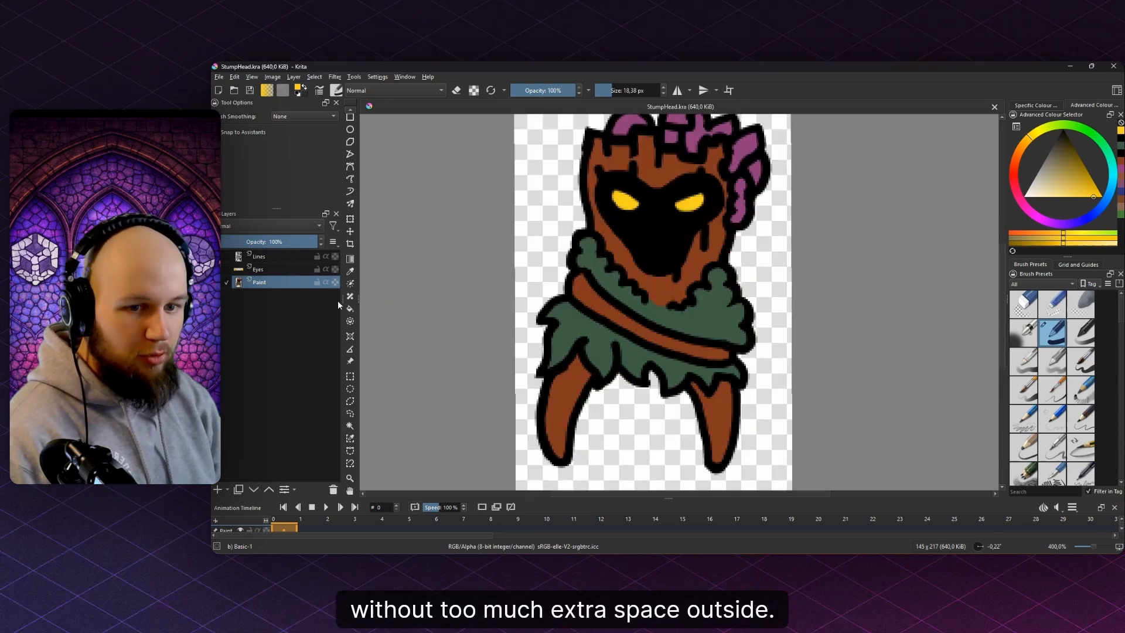
left_click(291, 264)
- Add a new layer at the top of the stack named Shading
key("Page_Up")
key("Insert")
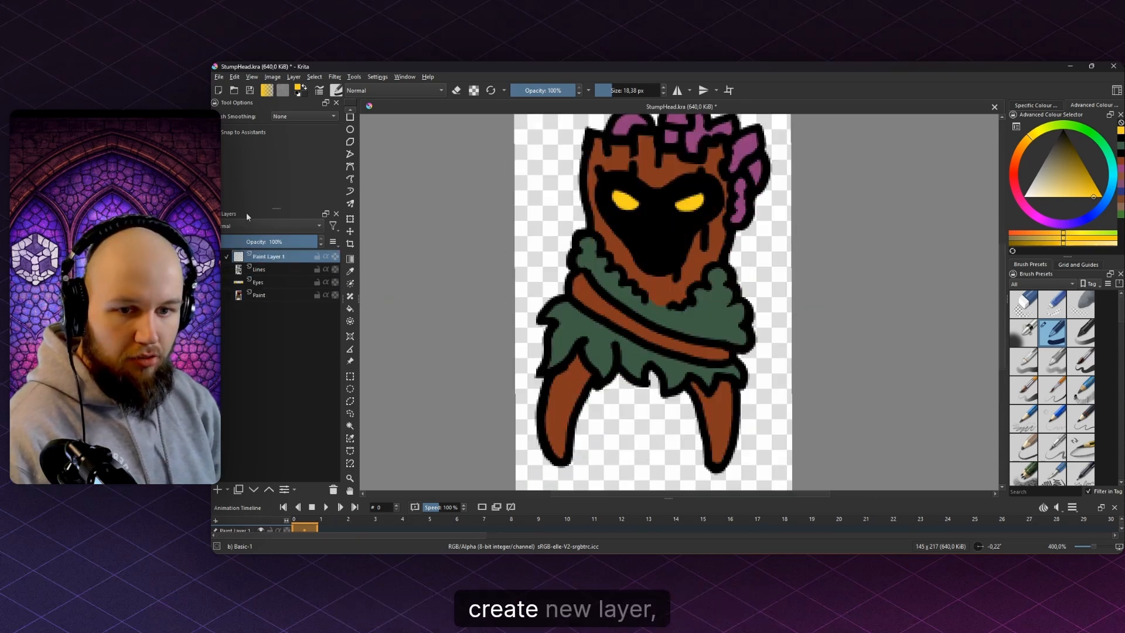
left_click(238, 226)
left_click(240, 222)
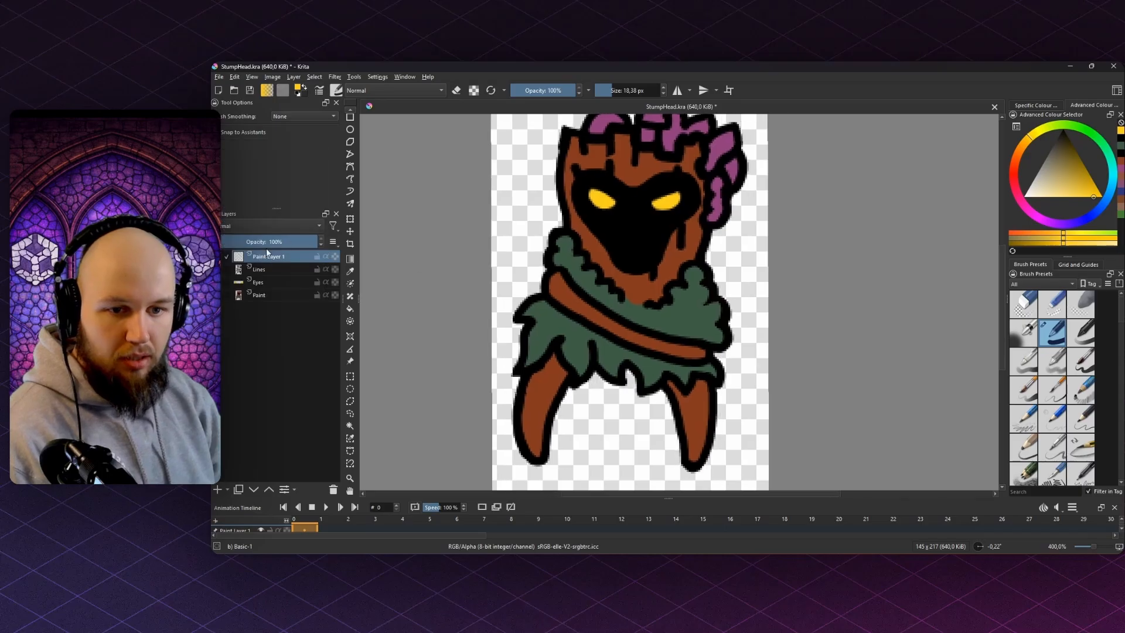
double_click(266, 256)
type("Shading")
key("Return")
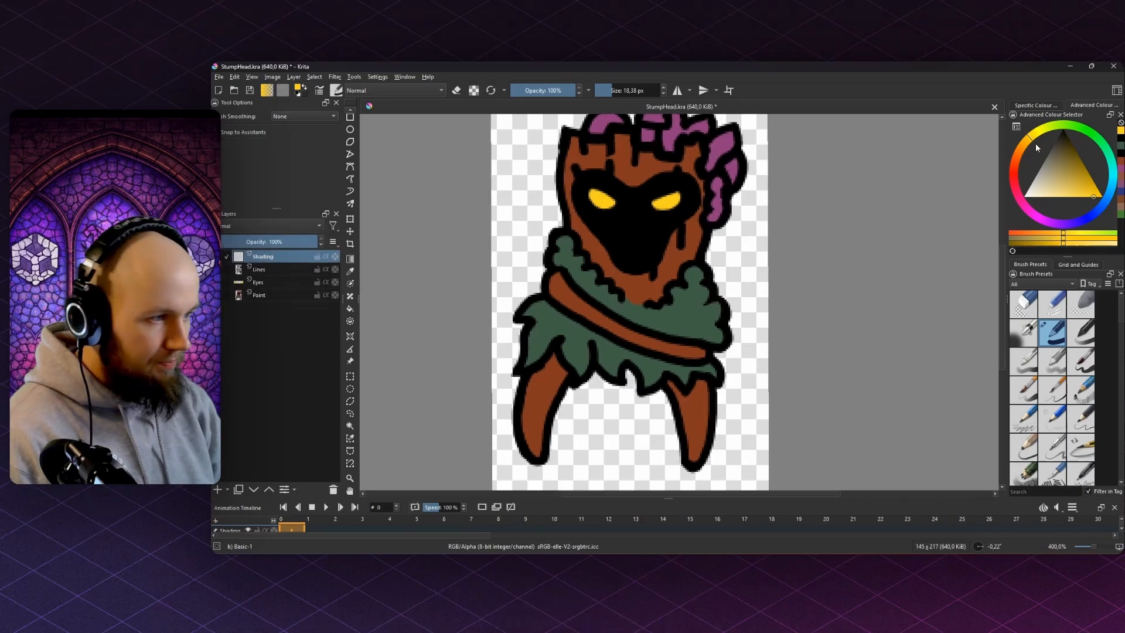
- Paint a light blue shadow down the character's right side and enable Inherit Alpha
left_click(1118, 209)
left_click(1052, 177)
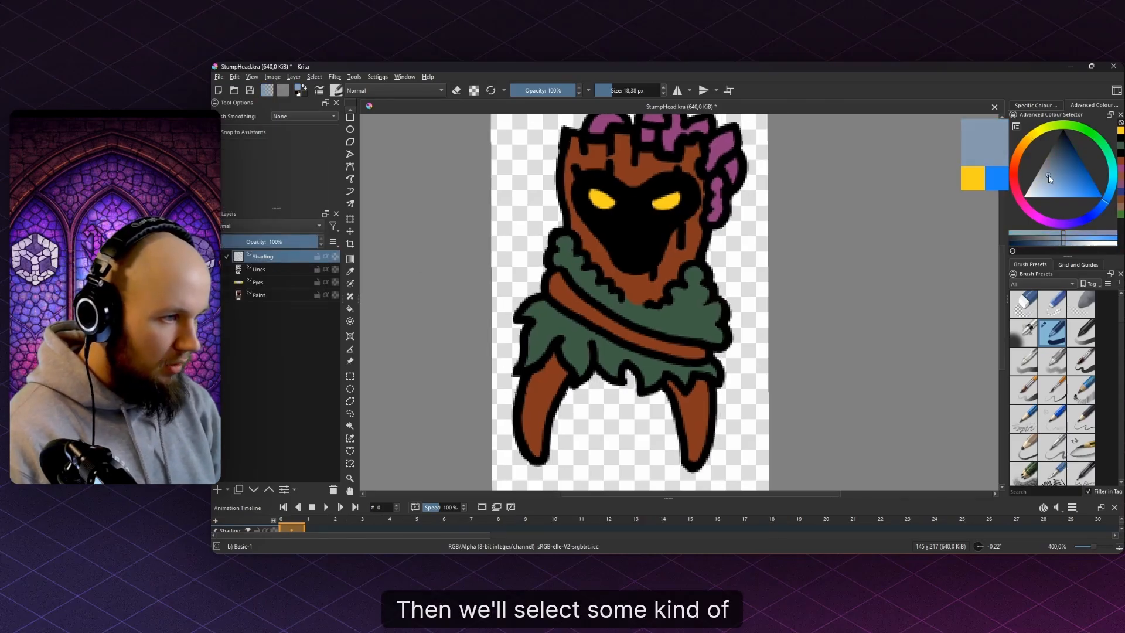
key("bracketright")
left_click_drag(736, 255, 744, 383)
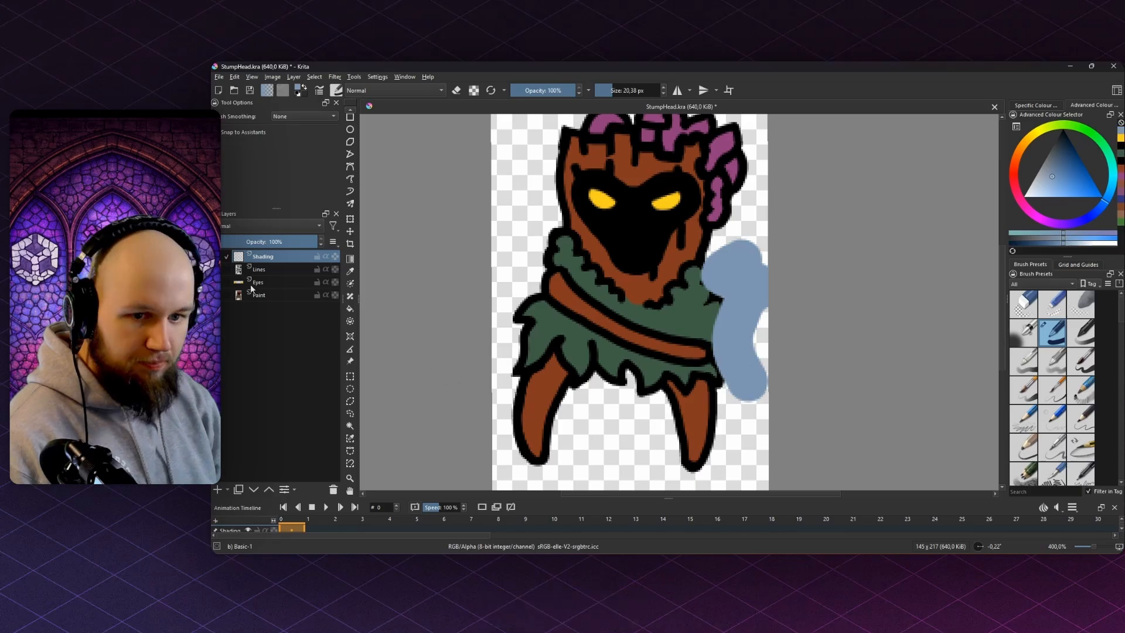
left_click(326, 256)
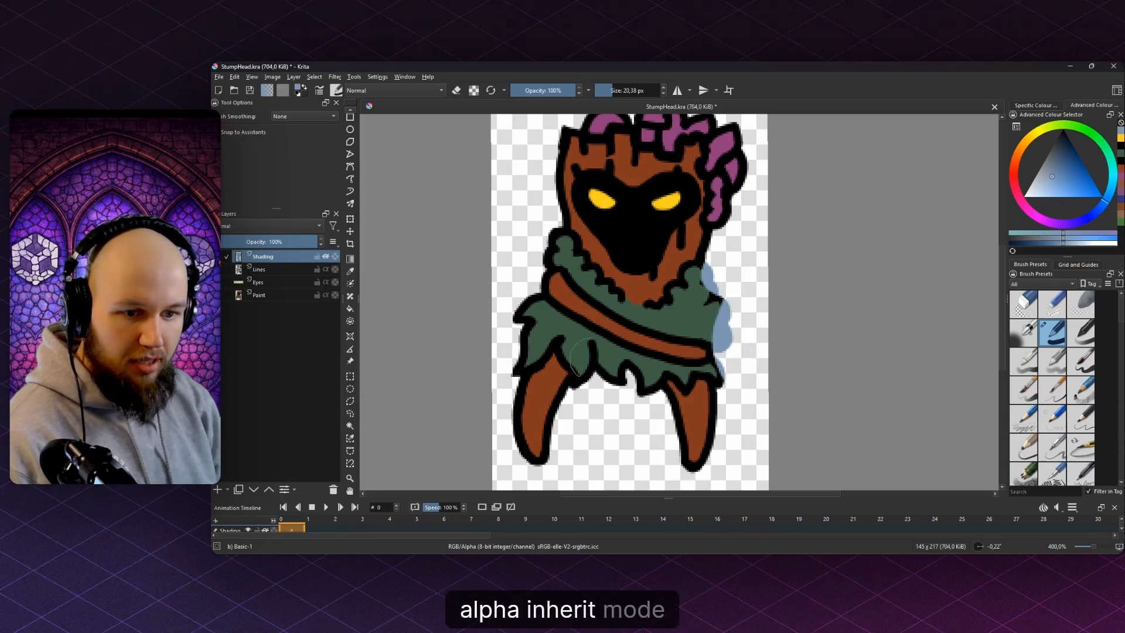
- Shade the tops of both legs in blue and set the layer blend mode to Multiply
left_click_drag(593, 361, 571, 338)
left_click_drag(703, 352, 682, 352)
mouse_move(684, 353)
left_mouse_down()
mouse_move(604, 352)
mouse_move(624, 376)
mouse_move(679, 385)
mouse_move(661, 376)
mouse_move(683, 366)
left_mouse_up()
key("ctrl+z")
left_click_drag(559, 358, 498, 356)
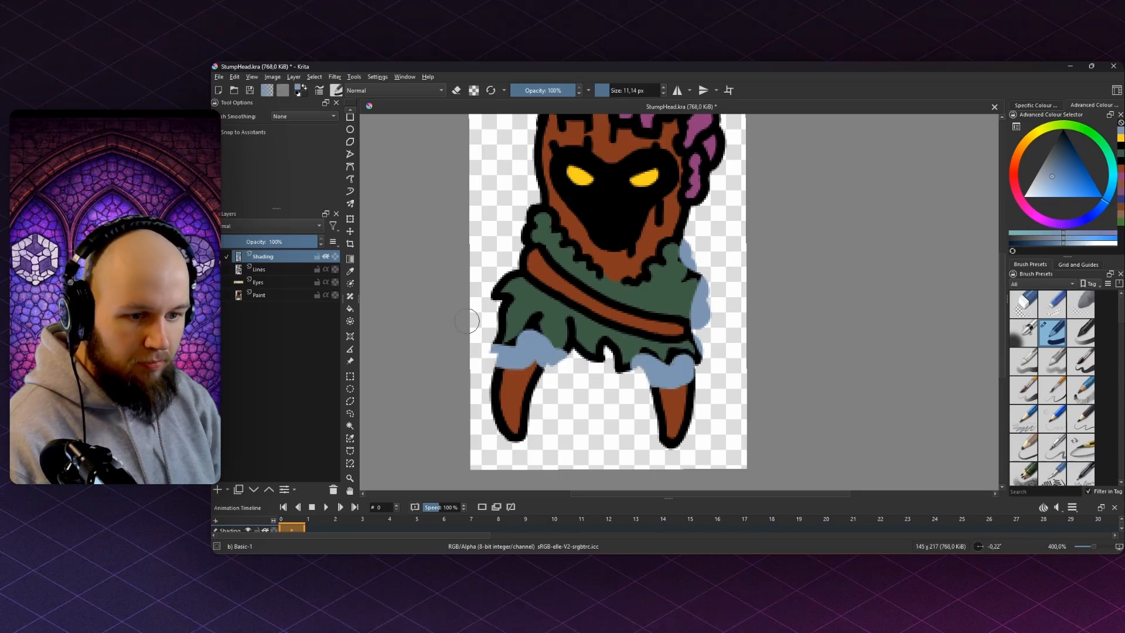
left_click(269, 226)
left_click(236, 214)
- Shade the left and right legs, rounding off each shadow's lower edge with the eraser
scroll(505, 341, "up", 5)
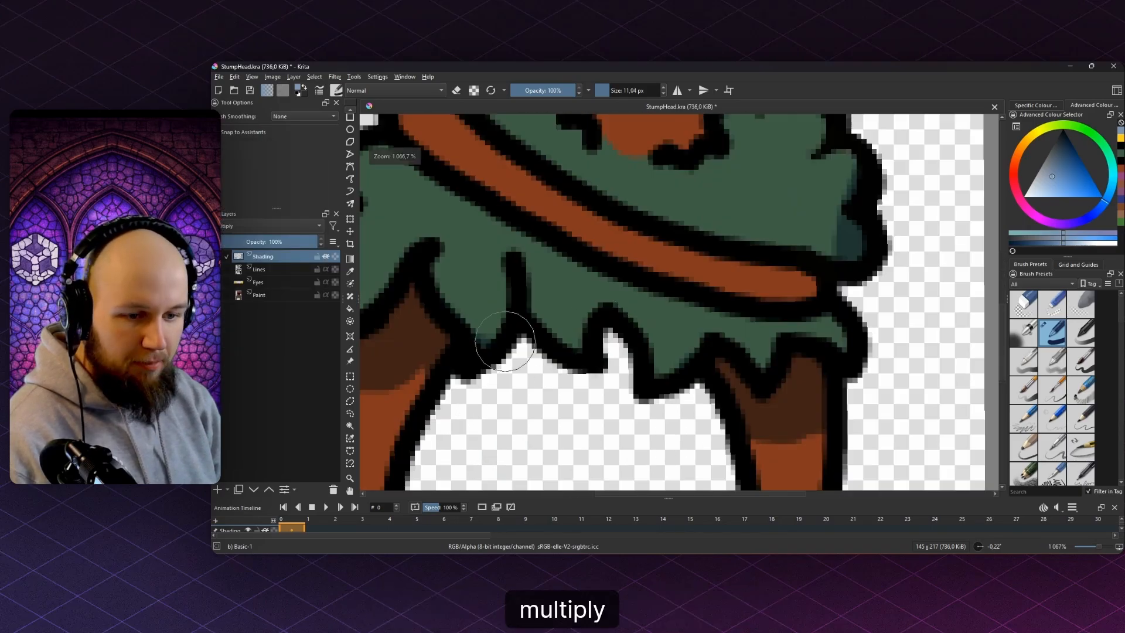
left_click_drag(412, 372, 566, 341)
left_click_drag(498, 361, 588, 378)
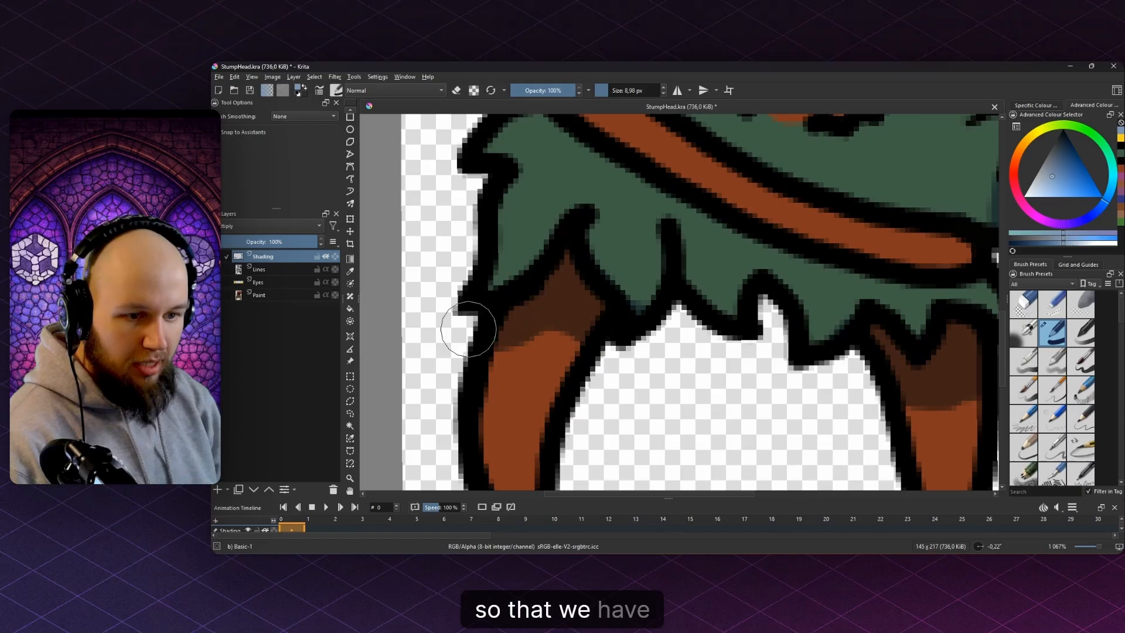
scroll(570, 287, "down", 6)
scroll(669, 320, "up", 8)
key("e")
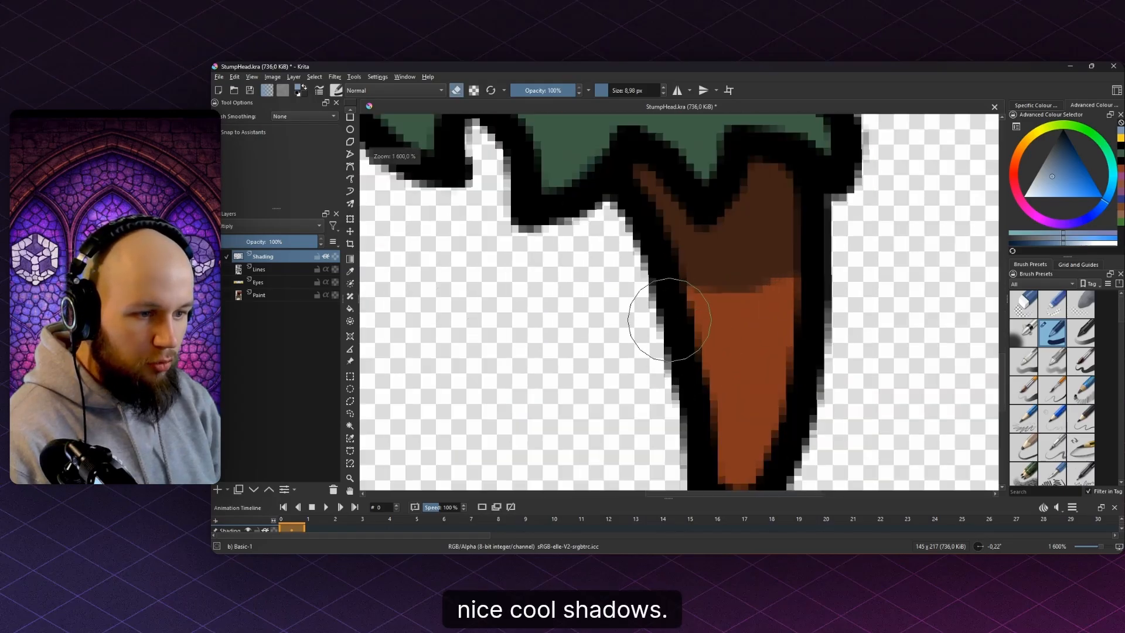
mouse_move(668, 292)
left_mouse_down()
mouse_move(715, 332)
mouse_move(818, 265)
mouse_move(772, 329)
left_mouse_up()
scroll(866, 287, "down", 4)
key("e")
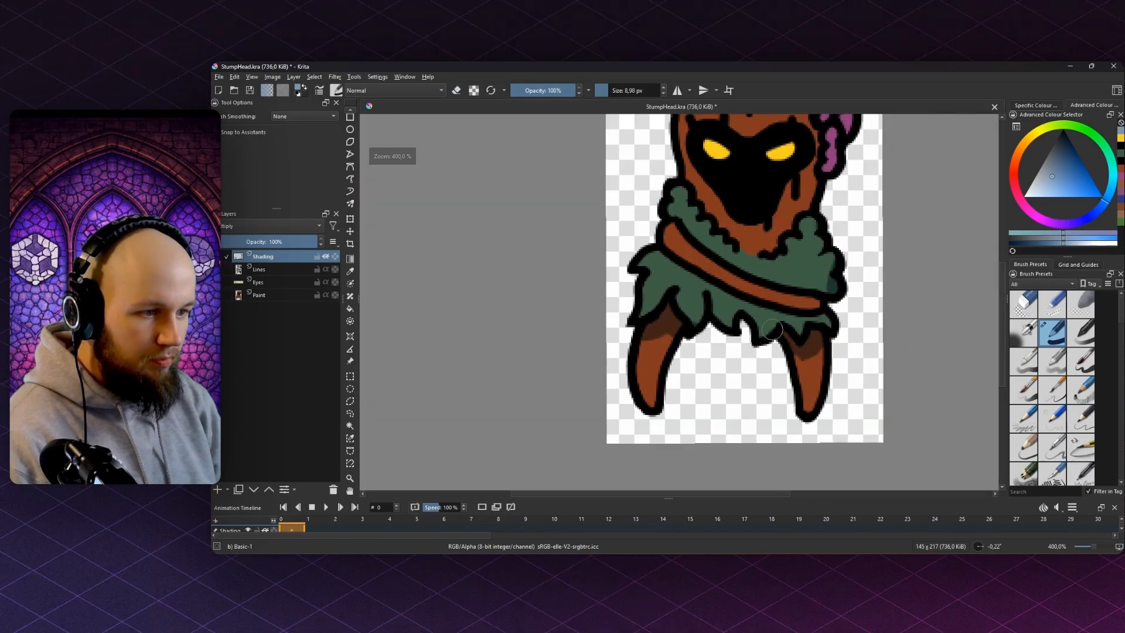
scroll(772, 329, "up", 2)
- Paint a dark shadow along the belt, erasing the excess at its left end
mouse_move(861, 310)
left_mouse_down()
mouse_move(761, 294)
mouse_move(633, 239)
mouse_move(523, 164)
mouse_move(601, 185)
mouse_move(643, 234)
mouse_move(791, 294)
mouse_move(846, 294)
mouse_move(700, 265)
left_mouse_up()
key("e")
key("e")
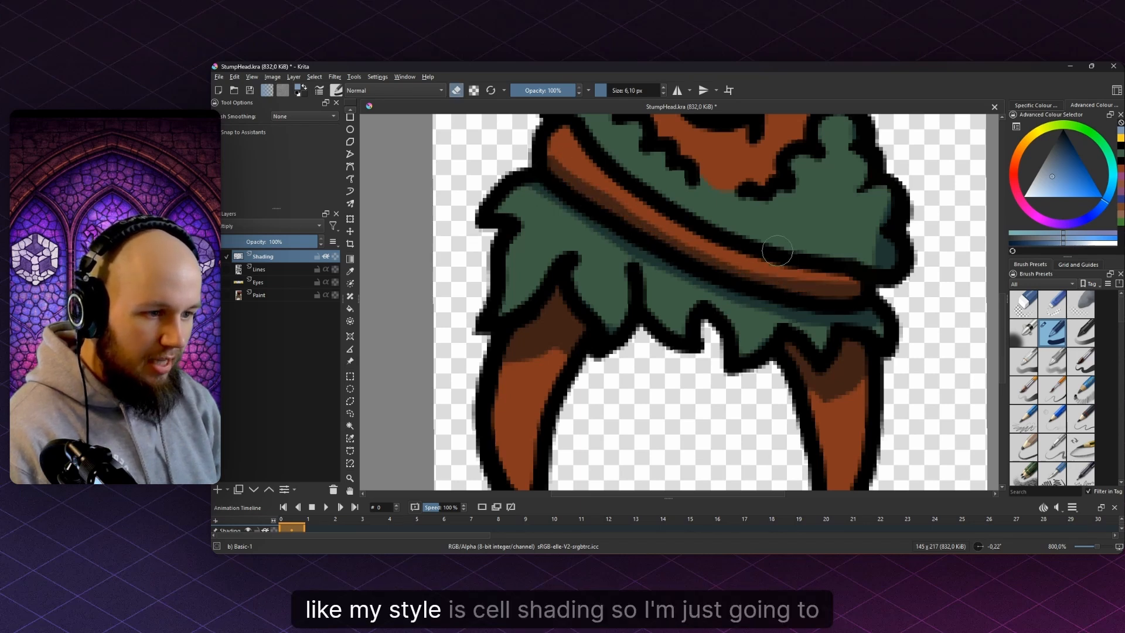
key("e")
mouse_move(582, 193)
left_mouse_down()
mouse_move(660, 285)
mouse_move(620, 226)
left_mouse_up()
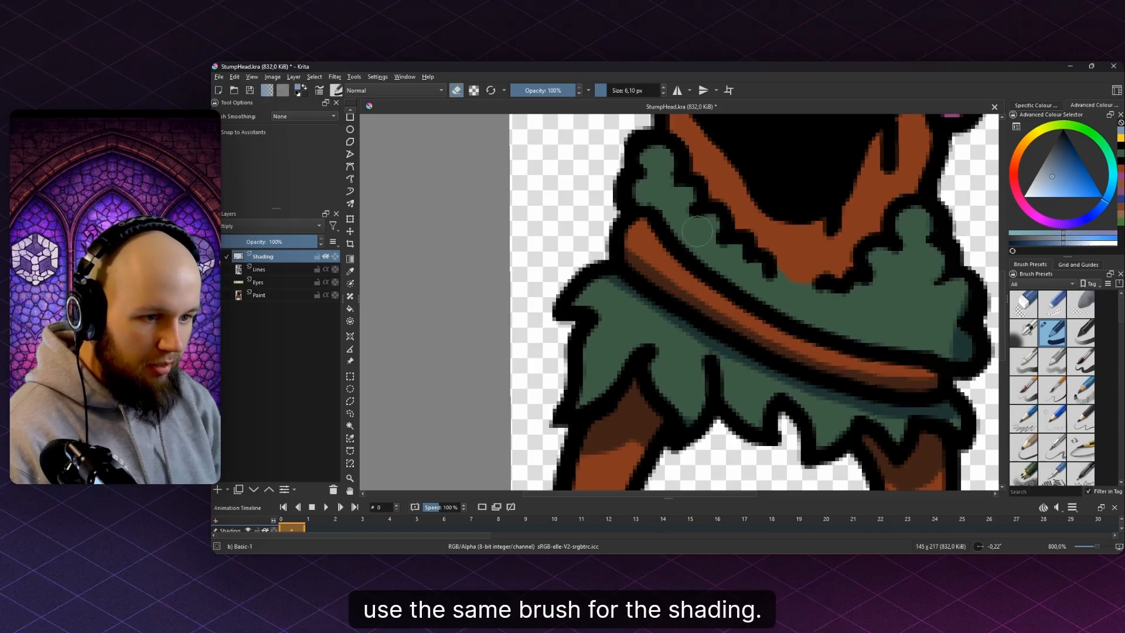
left_click_drag(738, 241, 603, 240)
key("e")
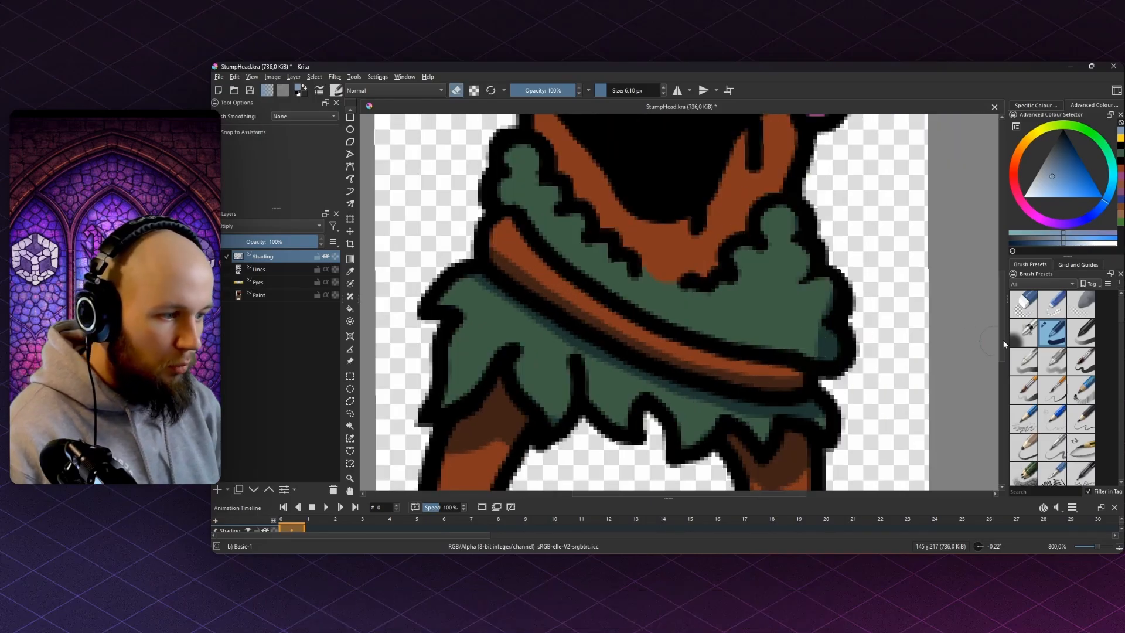
mouse_move(776, 338)
left_mouse_down()
mouse_move(815, 330)
mouse_move(825, 283)
mouse_move(795, 337)
mouse_move(804, 319)
mouse_move(748, 333)
left_mouse_up()
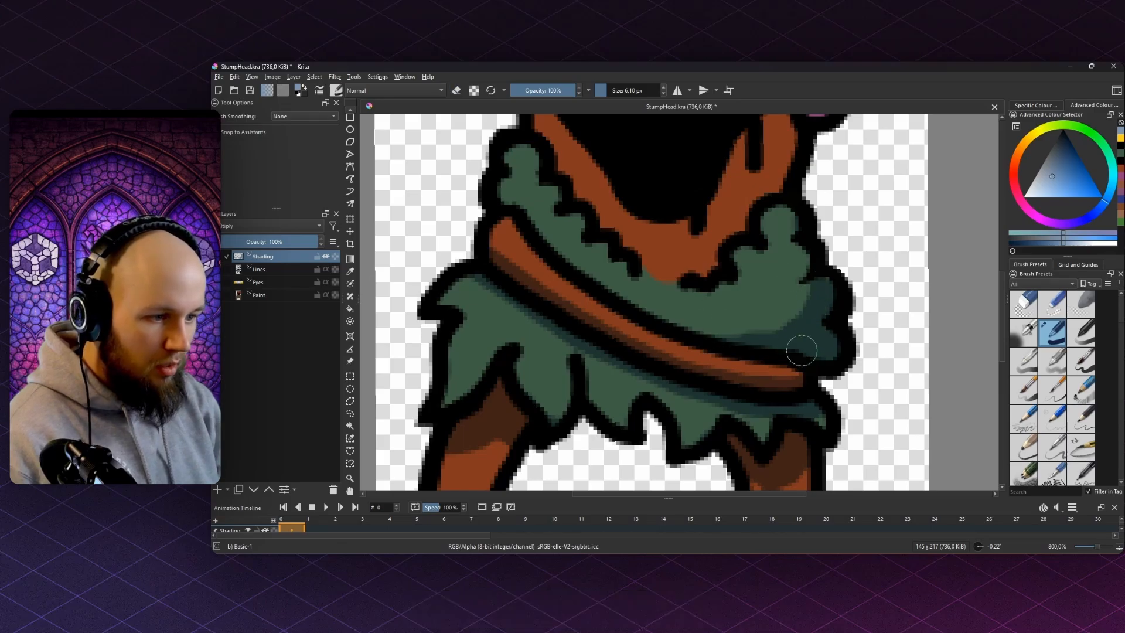
- Enlarge the brush a lot and shade over the crown, face and cowl
scroll(768, 264, "down", 6)
mouse_move(809, 277)
left_mouse_down()
mouse_move(825, 274)
mouse_move(741, 268)
mouse_move(774, 422)
left_mouse_up()
scroll(770, 253, "up", 4)
scroll(739, 269, "up", 2)
scroll(718, 255, "down", 2)
left_click_drag(718, 255, 826, 255)
key("e")
mouse_move(716, 248)
left_mouse_down()
mouse_move(686, 257)
mouse_move(728, 319)
mouse_move(712, 328)
mouse_move(678, 301)
mouse_move(731, 348)
mouse_move(773, 354)
mouse_move(707, 357)
left_mouse_up()
- Erase shadow spill from the cowl's right edge and near the upper-left face
key("e")
mouse_move(823, 358)
left_mouse_down()
mouse_move(804, 381)
mouse_move(791, 374)
mouse_move(785, 284)
left_mouse_up()
scroll(715, 231, "up", 2)
key("e")
mouse_move(597, 231)
left_mouse_down()
mouse_move(582, 256)
mouse_move(609, 231)
mouse_move(641, 253)
mouse_move(635, 240)
mouse_move(679, 224)
mouse_move(685, 251)
mouse_move(700, 215)
mouse_move(709, 239)
mouse_move(679, 265)
mouse_move(663, 254)
mouse_move(577, 258)
mouse_move(725, 265)
mouse_move(698, 274)
mouse_move(735, 258)
mouse_move(788, 262)
mouse_move(830, 236)
mouse_move(815, 293)
left_mouse_up()
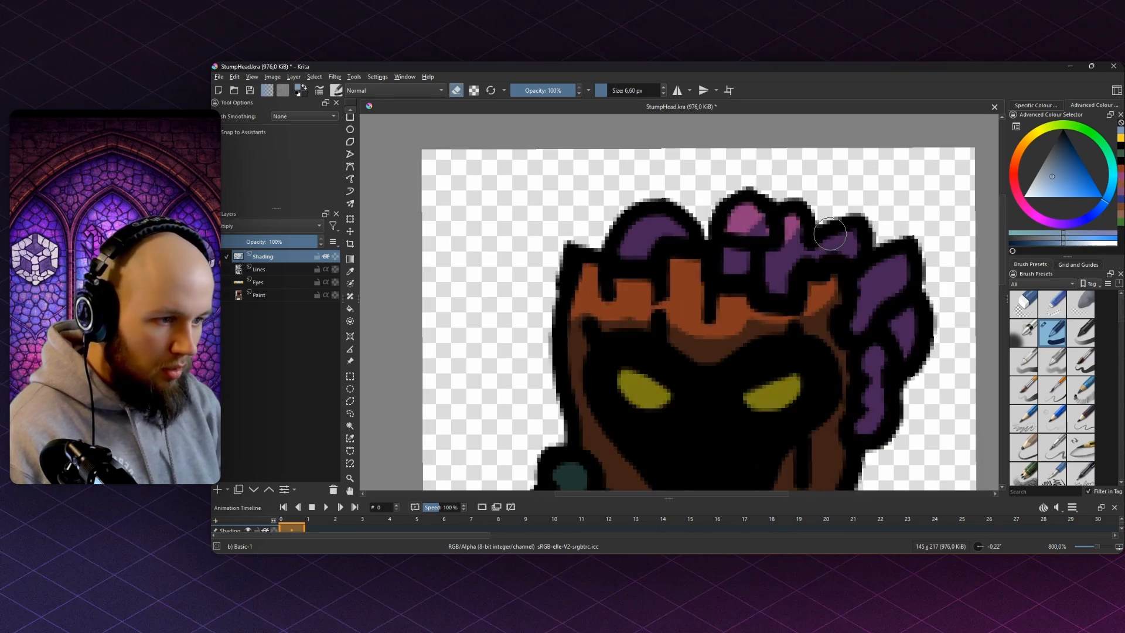
left_click_drag(829, 233, 779, 224)
key("e")
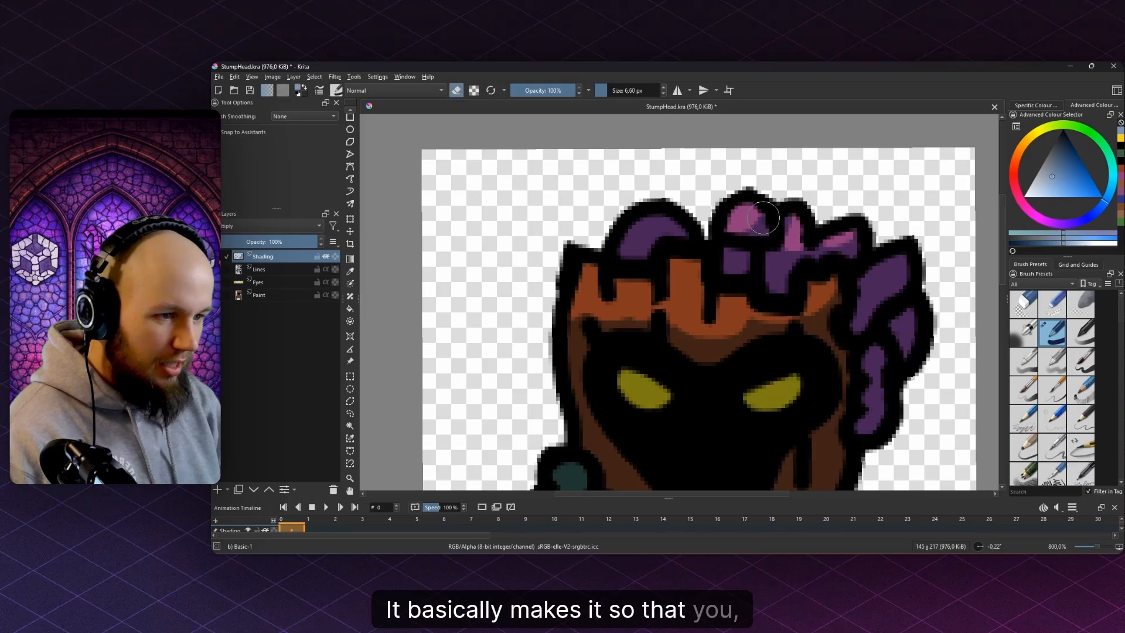
mouse_move(897, 248)
left_mouse_down()
mouse_move(878, 273)
mouse_move(907, 264)
left_mouse_up()
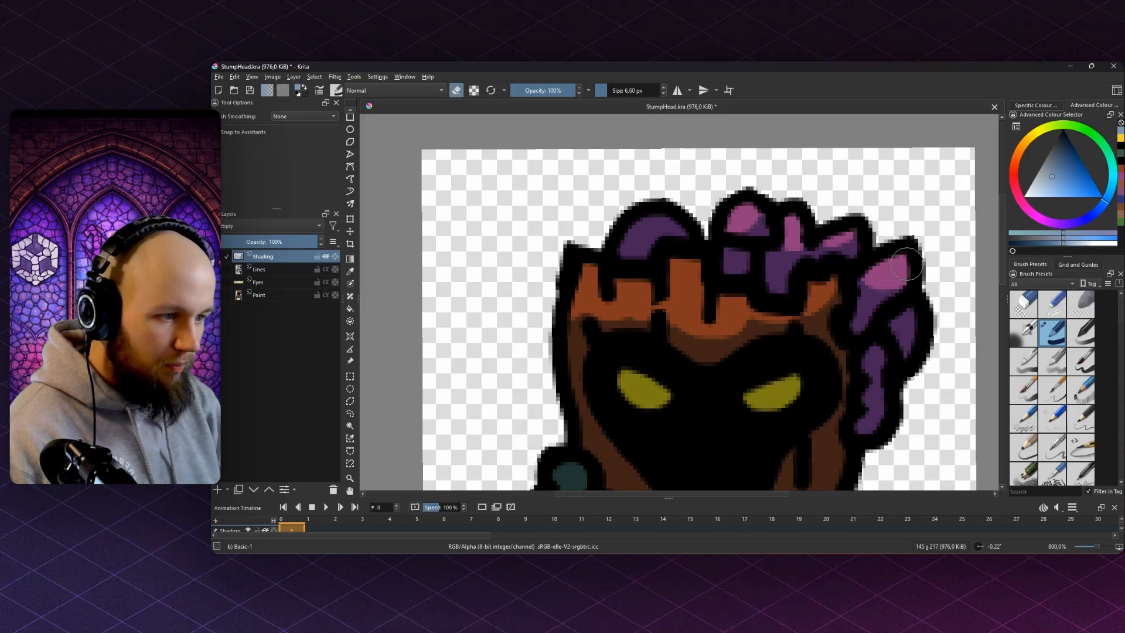
key("bracketleft")
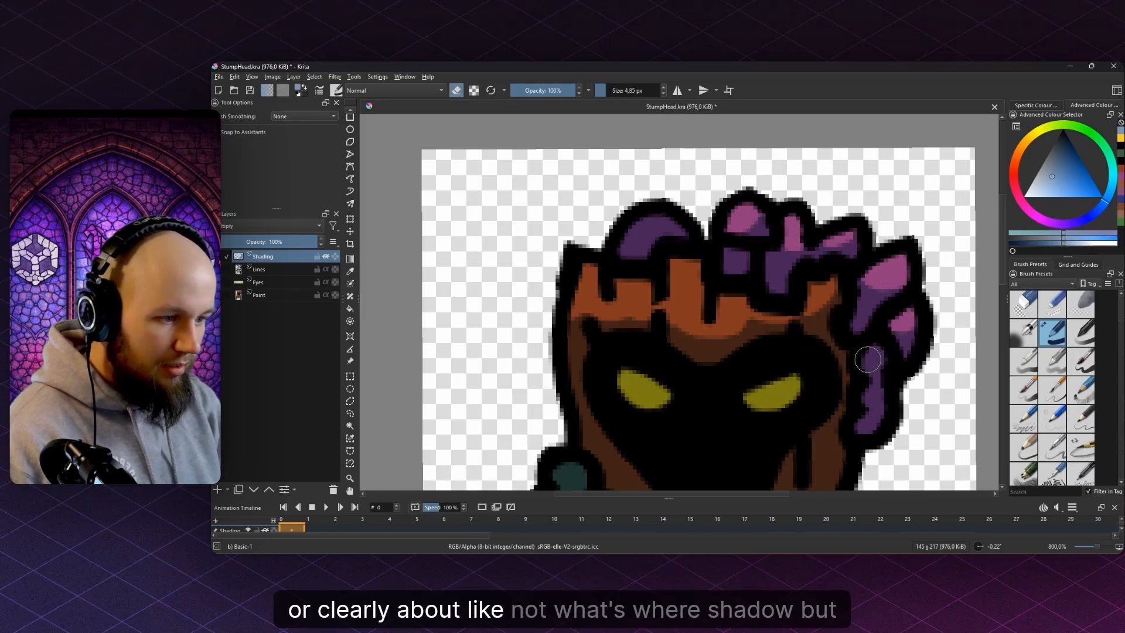
left_click_drag(866, 368, 849, 334)
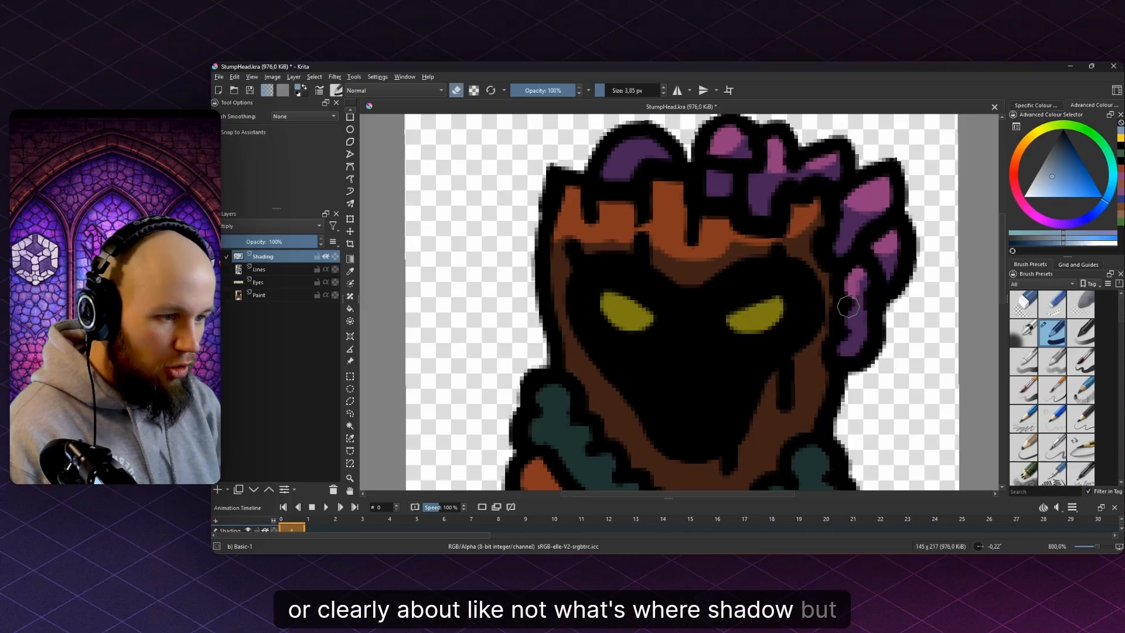
scroll(848, 292, "down", 5)
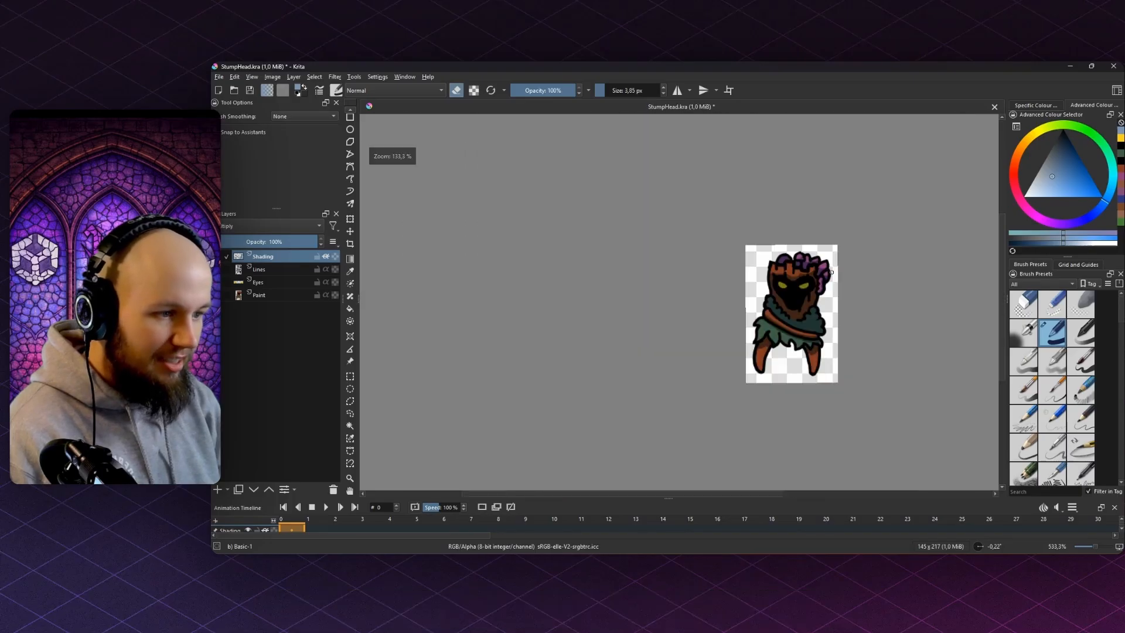
scroll(831, 271, "up", 6)
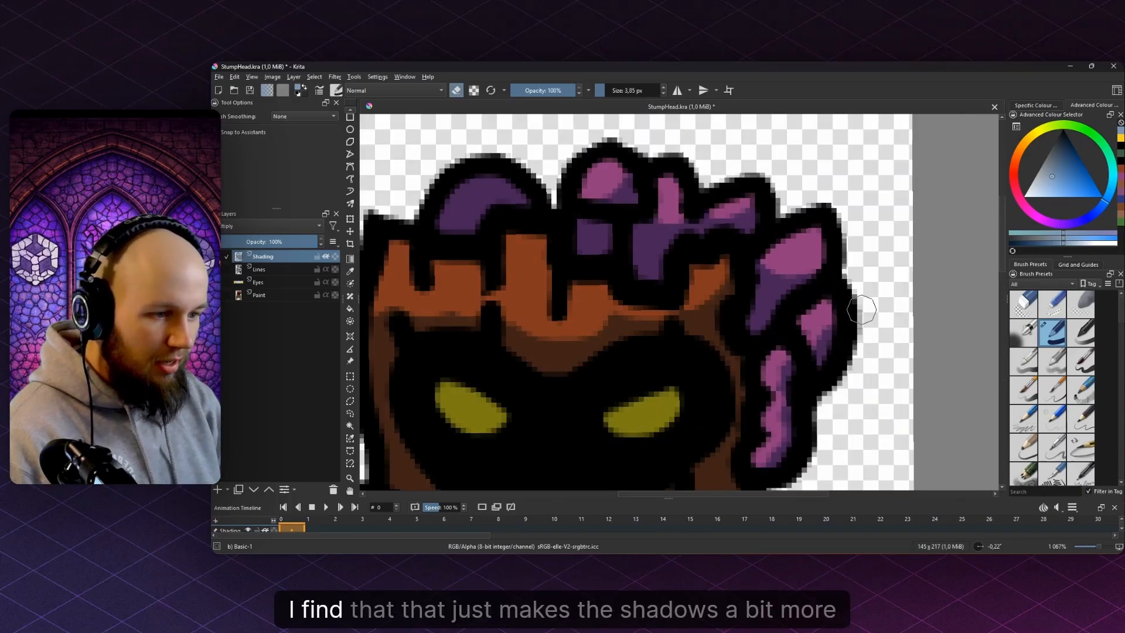
left_click_drag(777, 265, 866, 304)
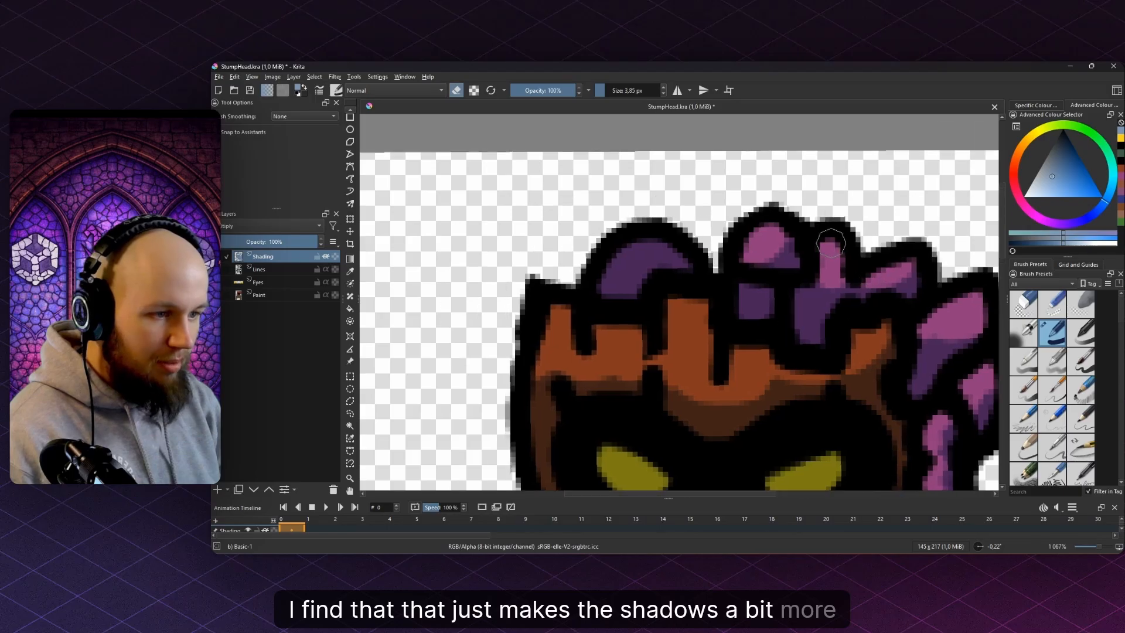
left_click_drag(794, 251, 866, 276)
scroll(693, 242, "down", 4)
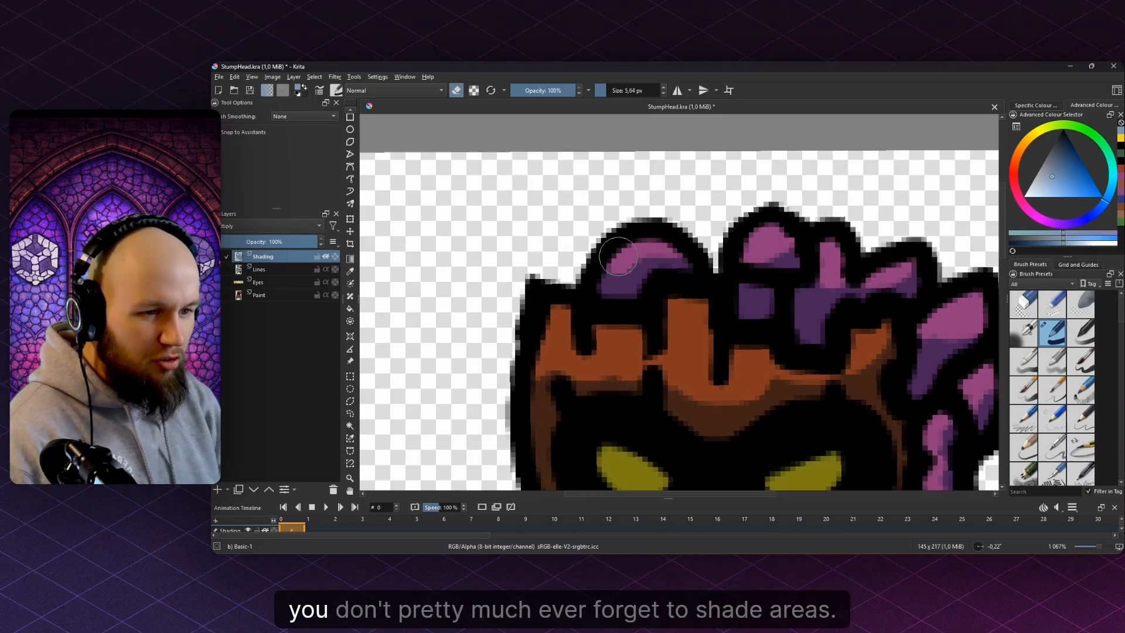
- Erase shading from several collar bumps to reveal lighter green patches
scroll(646, 276, "up", 4)
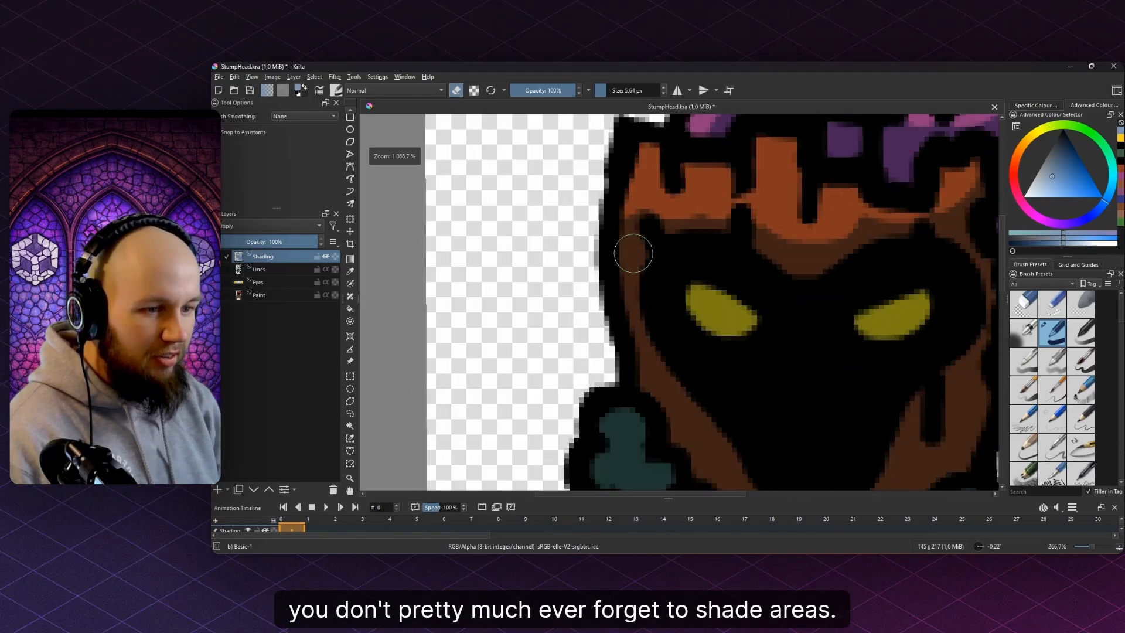
scroll(701, 250, "down", 3)
scroll(701, 250, "up", 3)
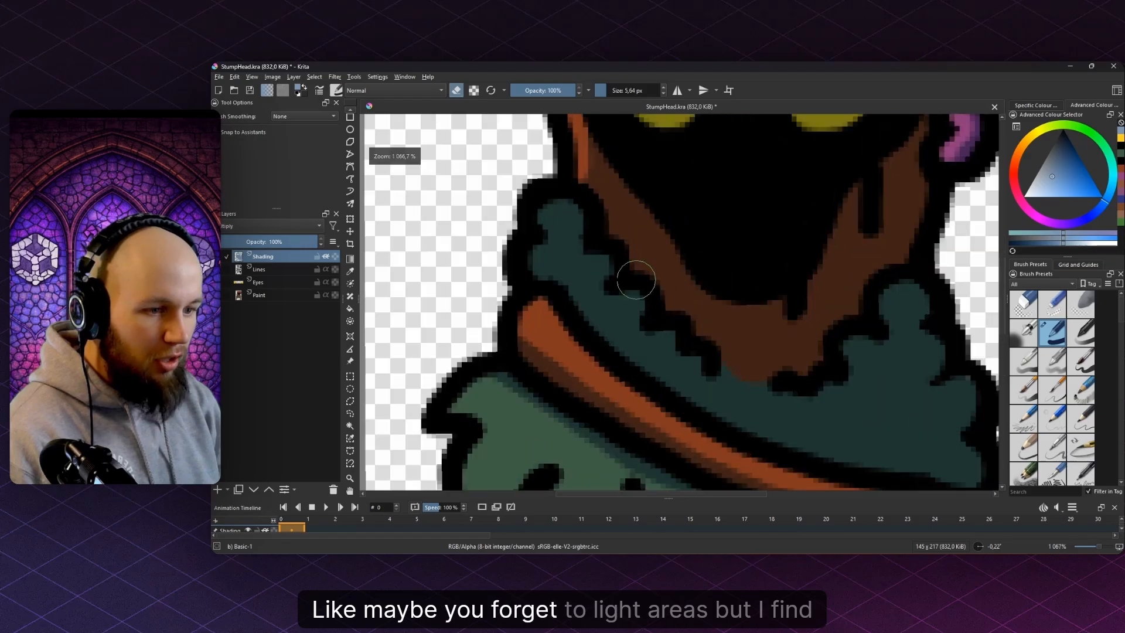
left_click_drag(569, 224, 556, 218)
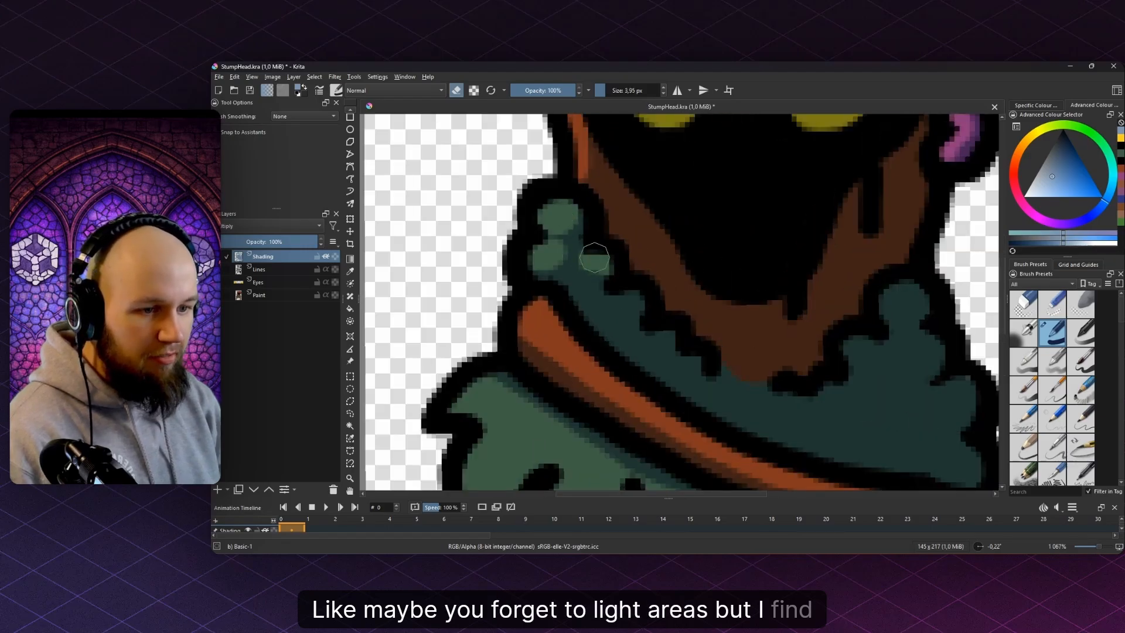
left_click(620, 300)
left_click(652, 335)
left_click(578, 269)
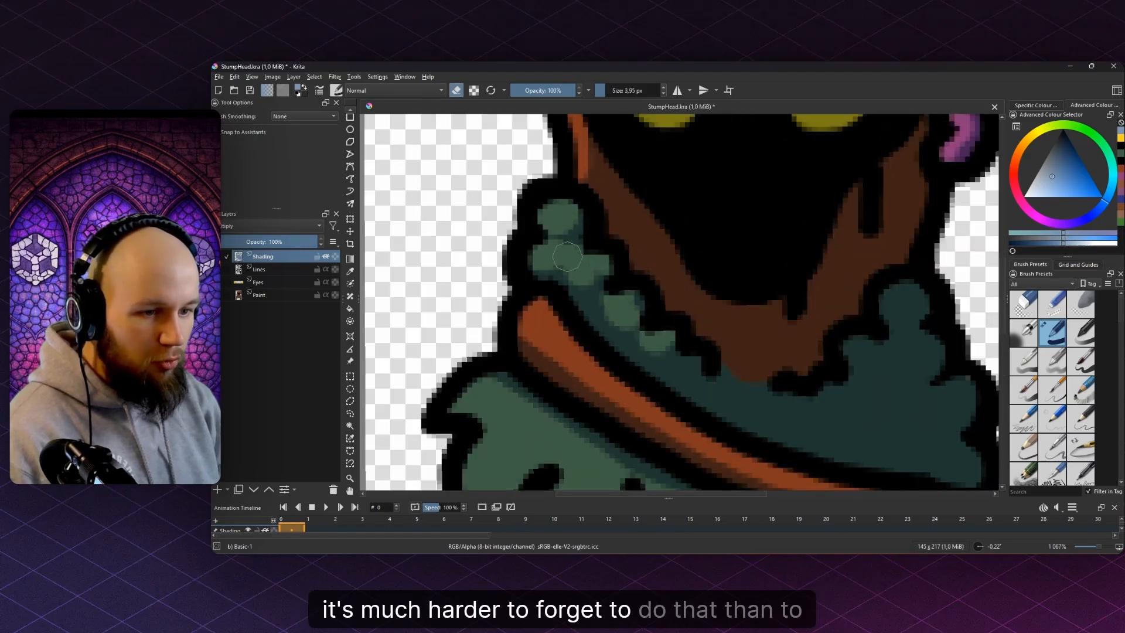
left_click(686, 362)
key("e")
key("e")
- With a larger eraser, lighten the right collar bumps and reveal a lighter green lobe
mouse_move(811, 368)
left_mouse_down()
mouse_move(728, 335)
mouse_move(768, 326)
mouse_move(810, 278)
left_mouse_up()
key("]")
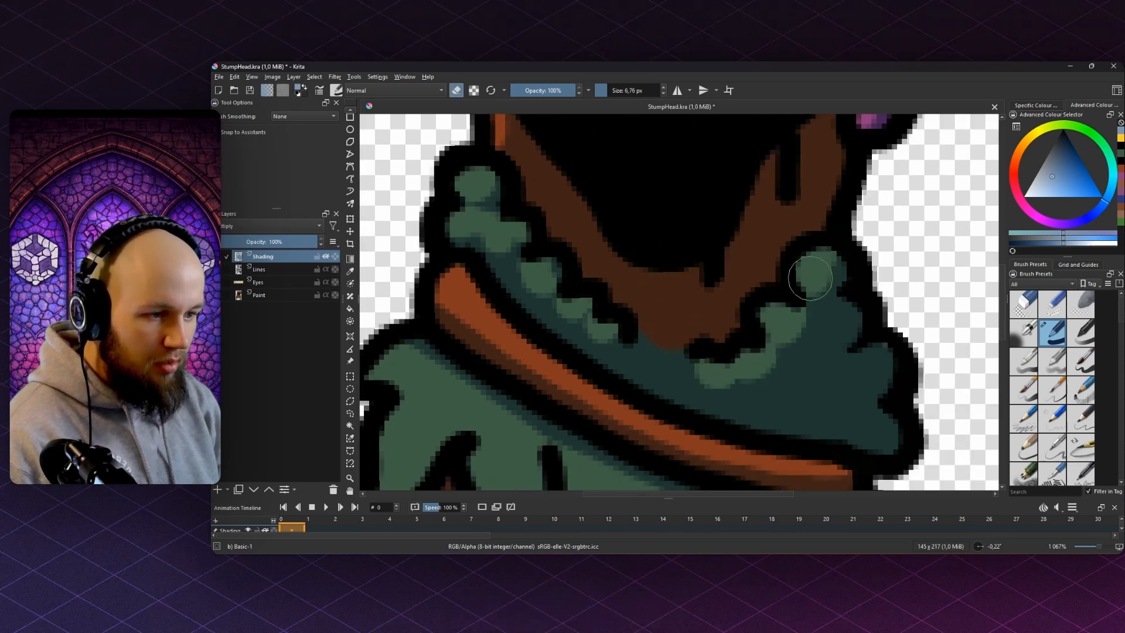
left_click_drag(843, 319, 823, 330)
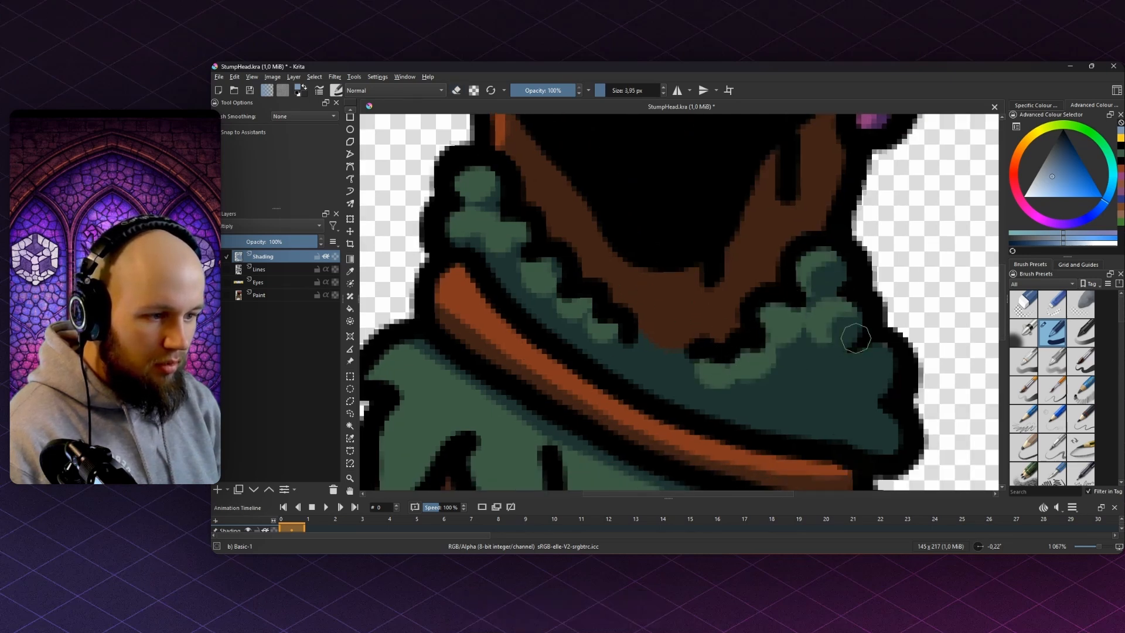
key("e")
left_click_drag(881, 357, 859, 379)
key("e")
left_click_drag(780, 369, 831, 375)
mouse_move(793, 375)
left_mouse_down()
mouse_move(852, 418)
mouse_move(833, 399)
mouse_move(881, 415)
mouse_move(810, 392)
mouse_move(878, 436)
mouse_move(859, 433)
mouse_move(902, 425)
left_mouse_up()
- Darken the collar's lower-right edge and lighten the right bump beside it
key("e")
key("e")
key("e")
key("e")
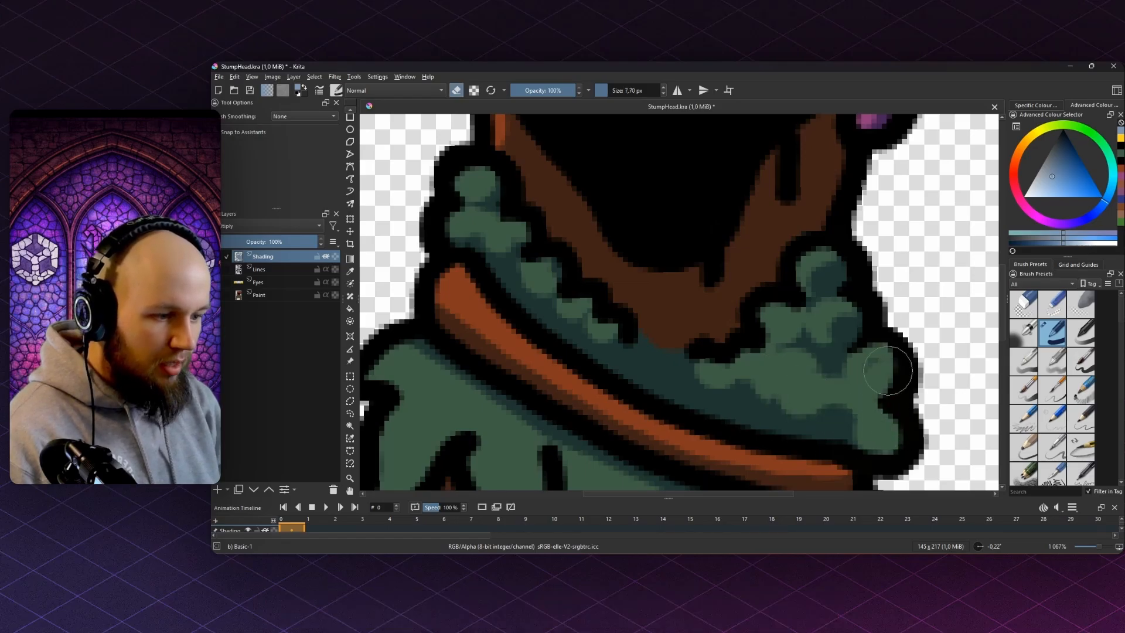
key("e")
left_click_drag(888, 370, 897, 427)
key("e")
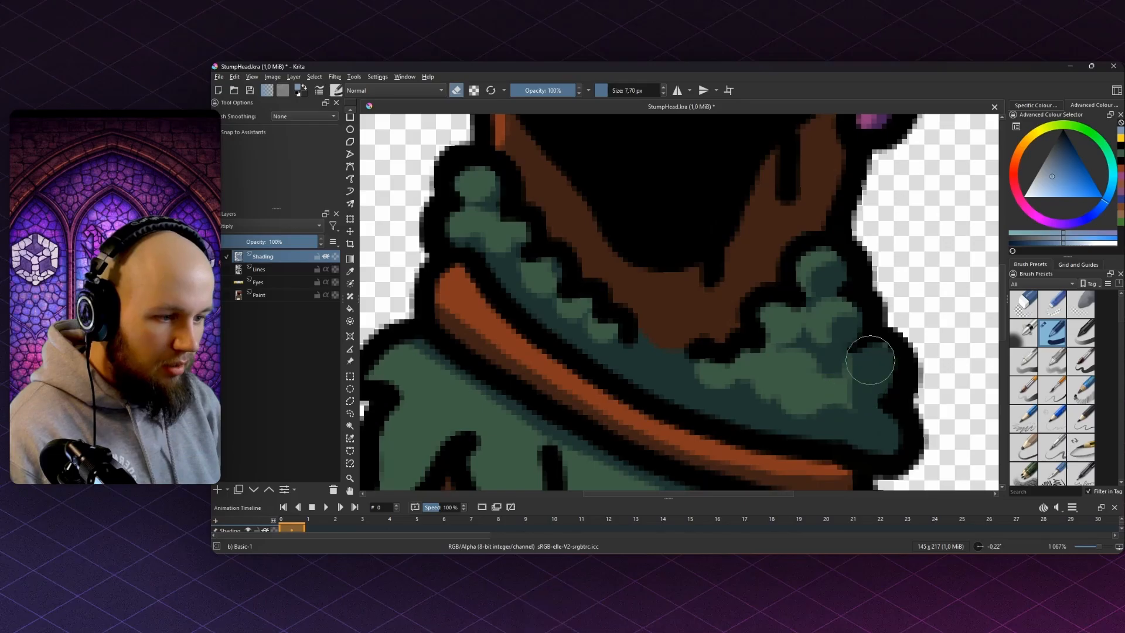
left_click_drag(871, 359, 860, 363)
mouse_move(874, 401)
left_mouse_down()
mouse_move(875, 347)
mouse_move(847, 390)
mouse_move(884, 371)
mouse_move(873, 398)
mouse_move(867, 341)
mouse_move(868, 368)
mouse_move(871, 354)
mouse_move(844, 386)
left_mouse_up()
- Undo the stray strokes and accidental layer merge, then paint dark shading across the collar
key("ctrl+z")
key("ctrl+e")
mouse_move(867, 351)
left_mouse_down()
mouse_move(844, 381)
mouse_move(877, 392)
left_mouse_up()
key("ctrl+z")
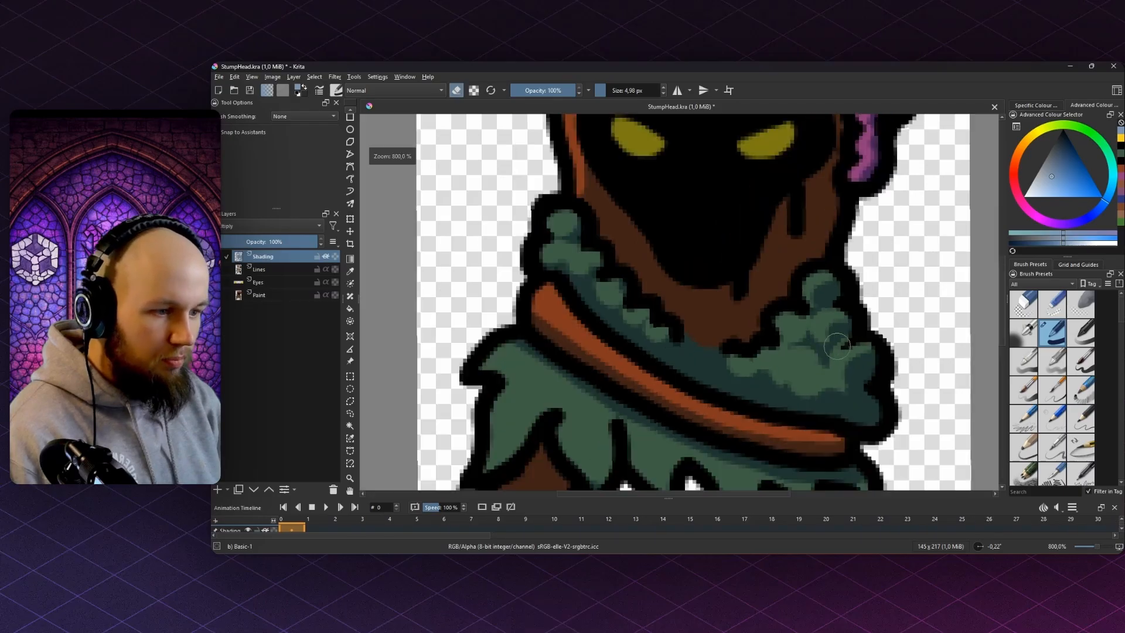
scroll(844, 346, "up", 3)
left_click_drag(854, 352, 832, 310)
key("e")
mouse_move(825, 386)
left_mouse_down()
mouse_move(767, 405)
mouse_move(682, 396)
mouse_move(747, 393)
mouse_move(691, 364)
left_mouse_up()
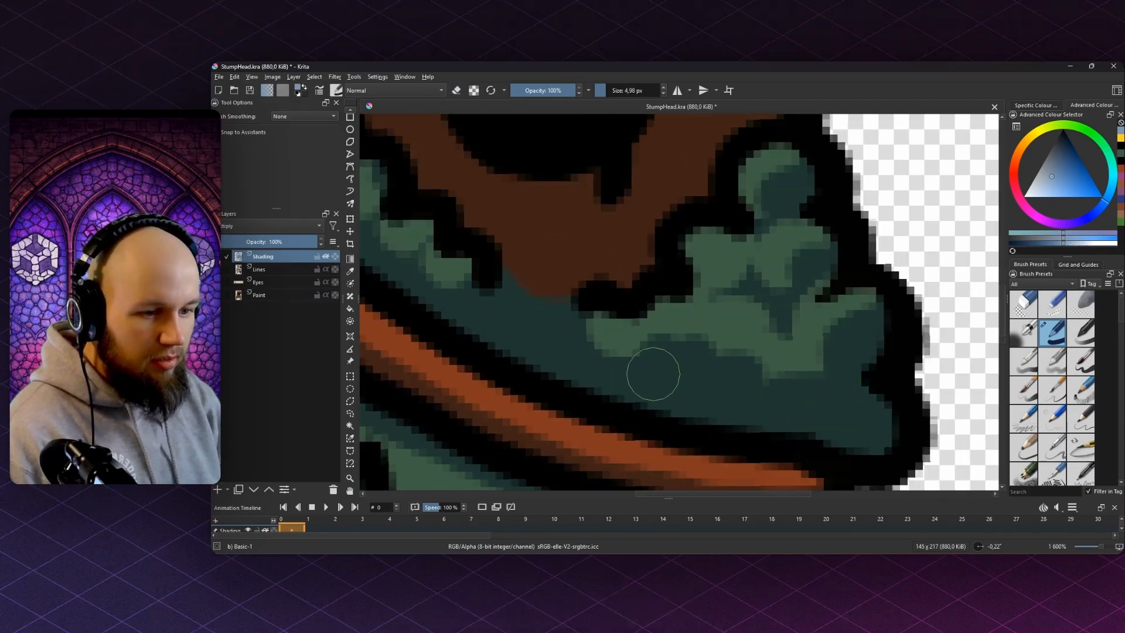
scroll(648, 371, "down", 10)
- Save the file, then shade the left skirt leaf dark and erase part of it
scroll(670, 314, "up", 10)
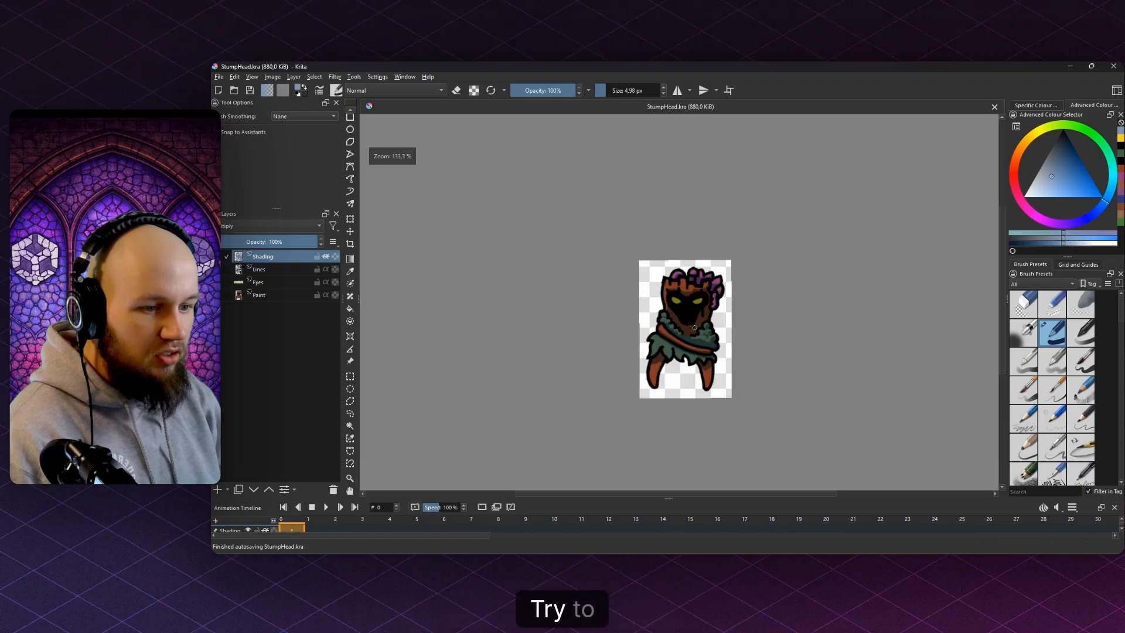
key("ctrl+s")
left_click_drag(670, 314, 722, 299)
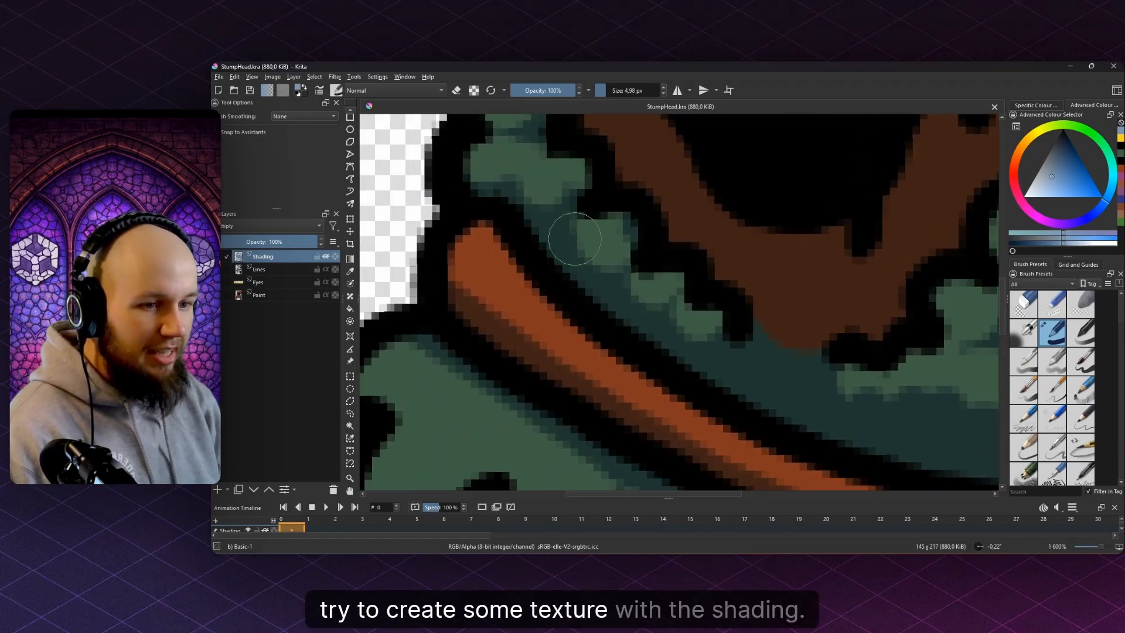
scroll(564, 203, "down", 9)
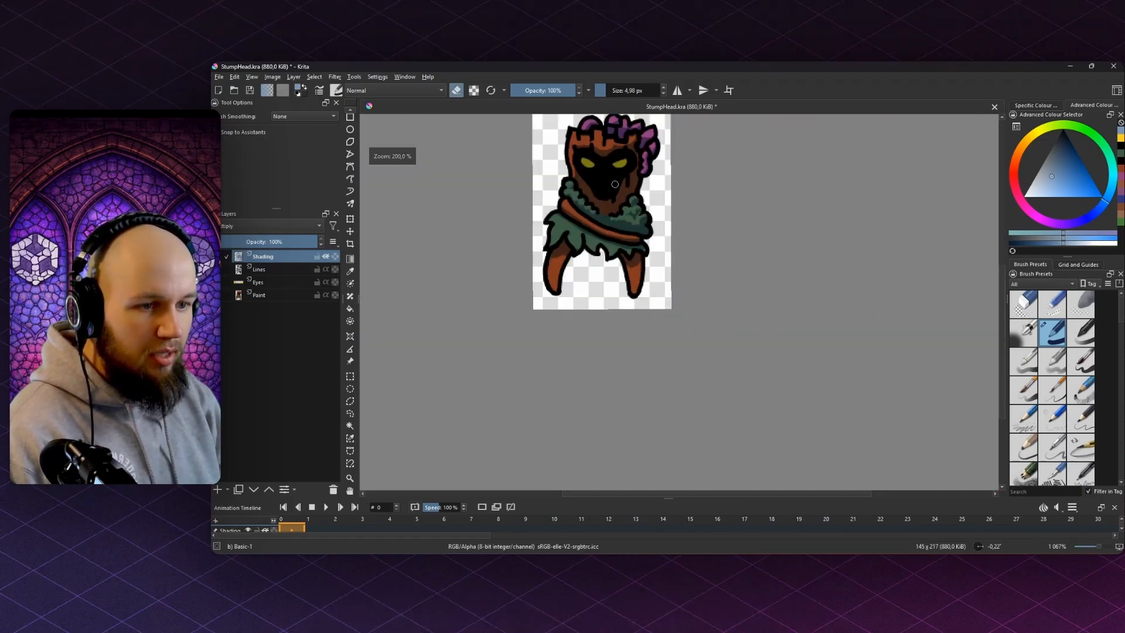
scroll(620, 221, "up", 2)
left_click_drag(680, 236, 706, 272)
scroll(597, 246, "up", 5)
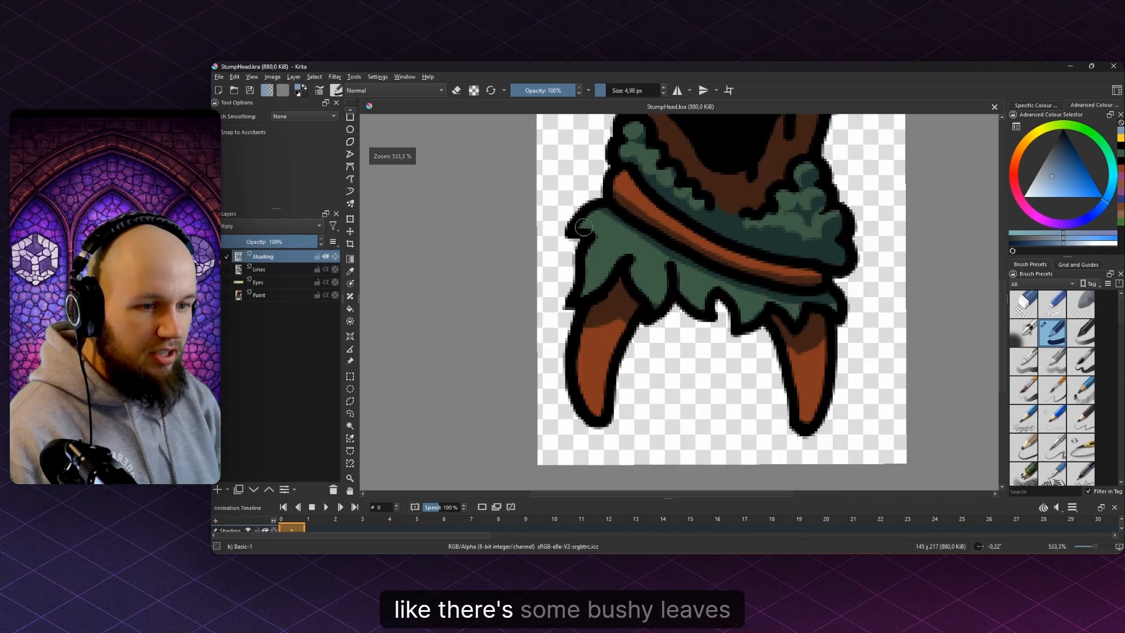
mouse_move(577, 241)
left_mouse_down()
mouse_move(620, 247)
mouse_move(560, 327)
left_mouse_up()
left_click_drag(644, 277, 586, 346)
key("e")
left_click_drag(610, 277, 560, 342)
key("e")
- Paint broad dark shading across the leafy skirt with a much larger brush
scroll(714, 311, "down", 2)
scroll(715, 310, "up", 2)
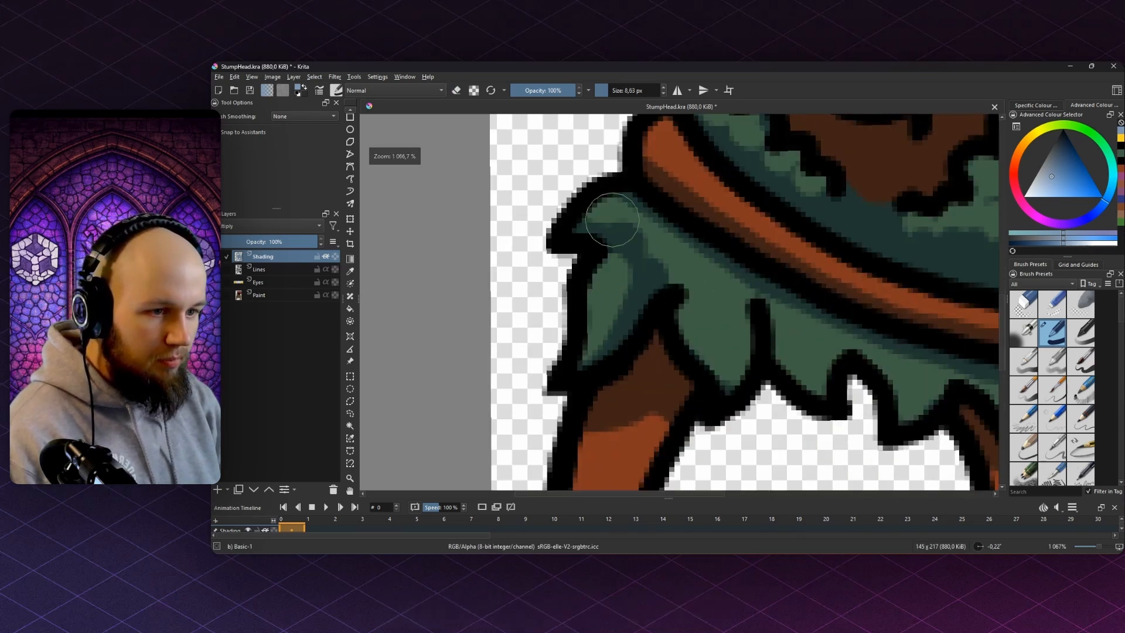
scroll(612, 220, "down", 1)
mouse_move(605, 233)
left_mouse_down()
mouse_move(637, 233)
mouse_move(847, 349)
mouse_move(938, 352)
left_mouse_up()
left_click_drag(686, 322, 579, 258)
- With a smaller eraser, lighten the left, middle and next leaf tips to lighter green
scroll(618, 232, "up", 2)
key("e")
left_click_drag(600, 193, 610, 170)
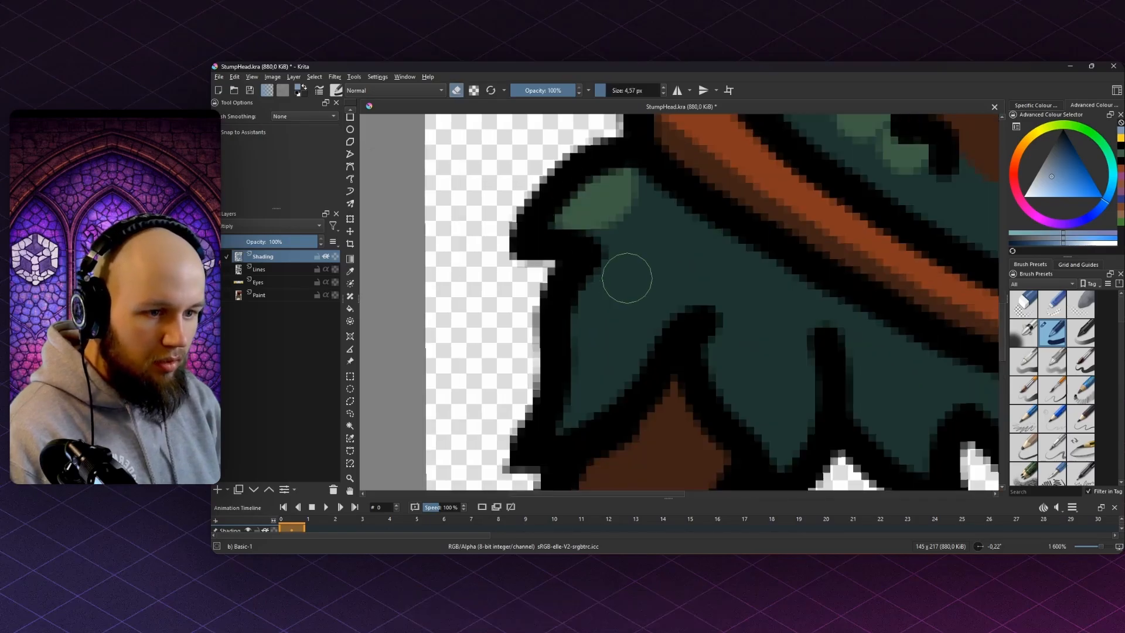
mouse_move(627, 282)
left_mouse_down()
mouse_move(580, 369)
mouse_move(562, 357)
left_mouse_up()
left_click_drag(621, 332, 532, 261)
mouse_move(657, 265)
left_mouse_down()
mouse_move(662, 328)
mouse_move(638, 243)
mouse_move(660, 355)
left_mouse_up()
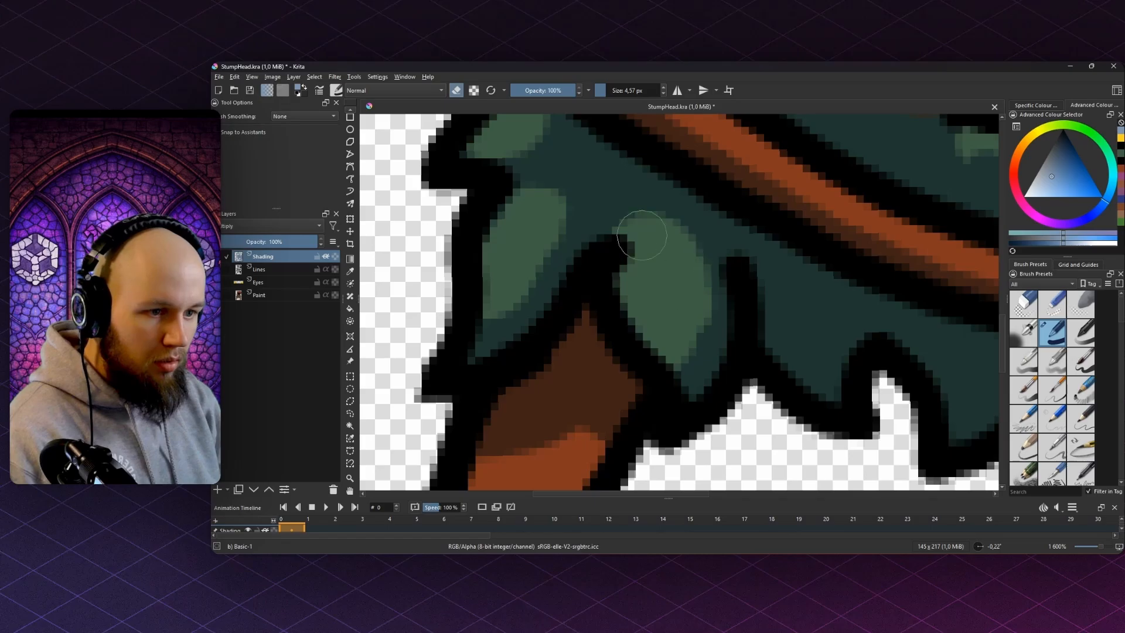
left_click_drag(643, 235, 631, 236)
mouse_move(787, 339)
left_mouse_down()
mouse_move(654, 294)
mouse_move(666, 320)
mouse_move(667, 287)
mouse_move(679, 282)
left_mouse_up()
left_click_drag(663, 295, 598, 297)
- Trim a leaf's top edge dark, reveal lighter patches on the right-hand leaves, and save
key("e")
left_click_drag(648, 249, 569, 211)
left_click_drag(683, 261, 645, 241)
key("e")
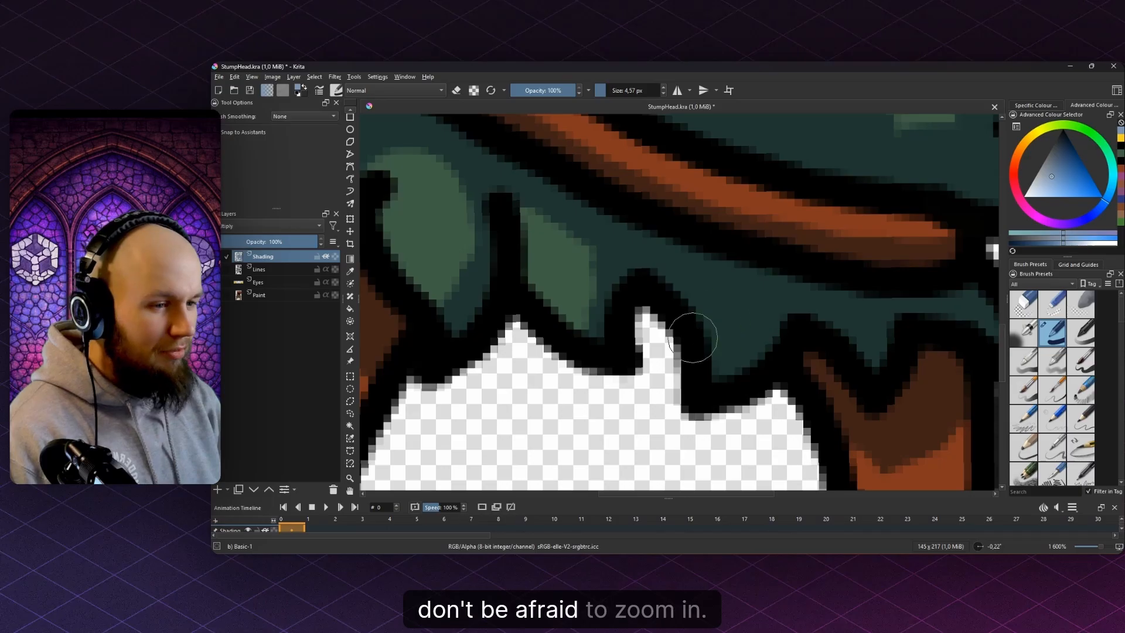
mouse_move(716, 302)
left_mouse_down()
mouse_move(700, 354)
mouse_move(731, 323)
left_mouse_up()
left_click_drag(615, 290, 501, 272)
key("e")
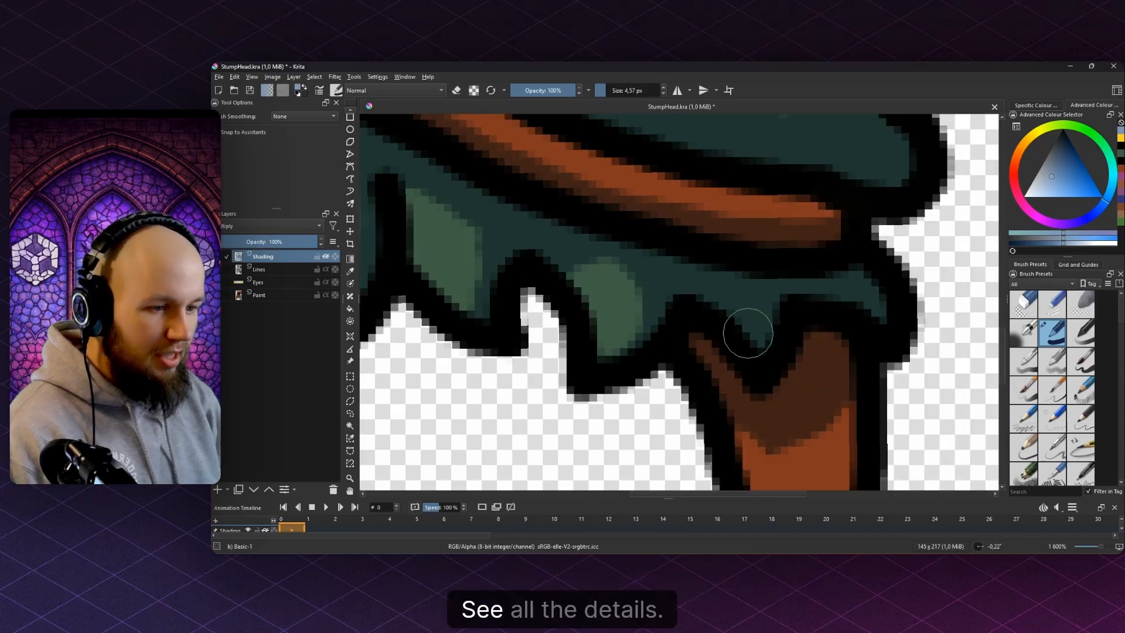
left_click_drag(727, 313, 770, 339)
mouse_move(860, 305)
left_mouse_down()
mouse_move(878, 301)
mouse_move(850, 294)
left_mouse_up()
scroll(879, 299, "down", 7)
key("ctrl+s")
- Shade the right stalk leg dark brown and erase shading from the left stalk
scroll(847, 293, "up", 5)
key("e")
mouse_move(597, 284)
left_mouse_down()
mouse_move(703, 302)
mouse_move(653, 334)
mouse_move(672, 423)
left_mouse_up()
key("e")
key("e")
mouse_move(961, 300)
left_mouse_down()
mouse_move(920, 363)
mouse_move(895, 442)
left_mouse_up()
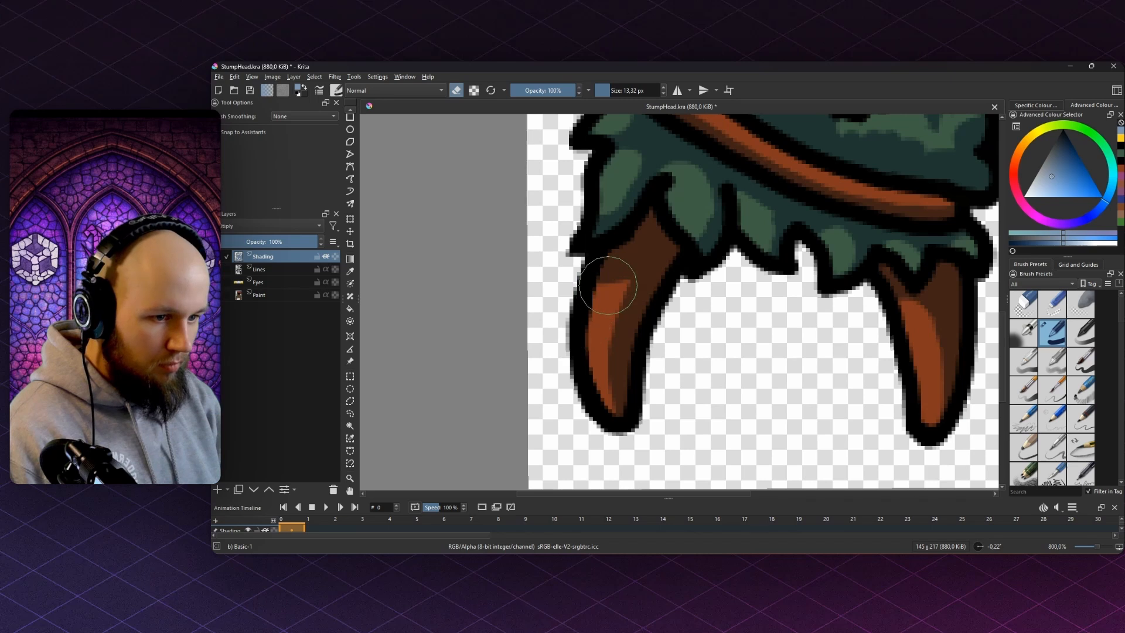
mouse_move(608, 285)
left_mouse_down()
mouse_move(590, 401)
mouse_move(599, 429)
left_mouse_up()
scroll(615, 275, "down", 5)
- Save, then erase shading along the face's left edge to reveal an orange rim
key("ctrl+s")
scroll(615, 261, "up", 3)
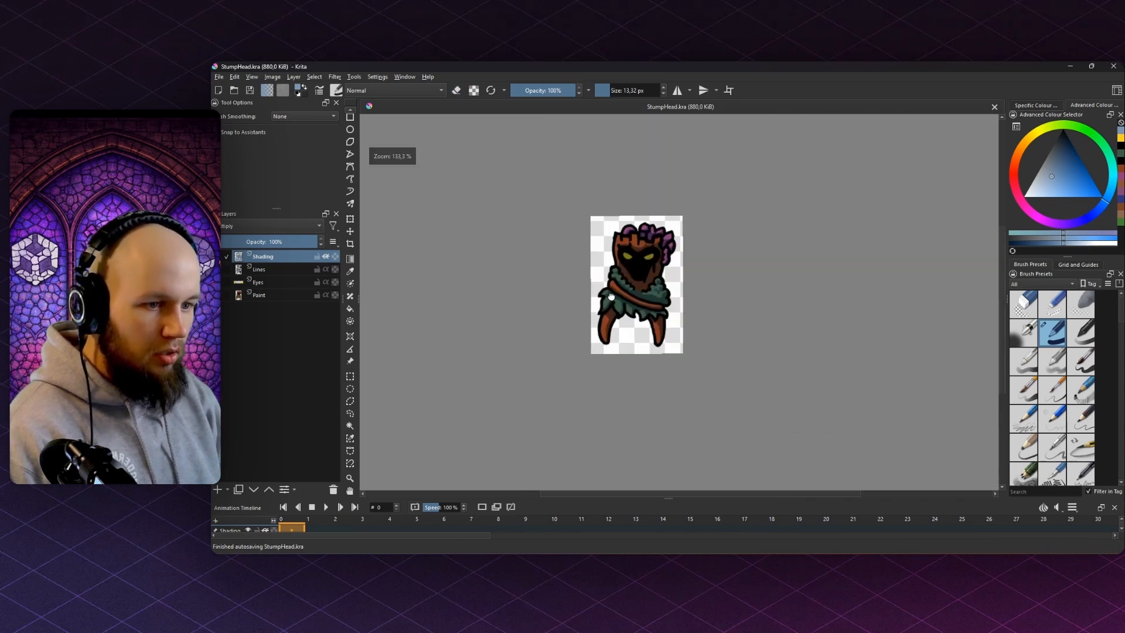
scroll(569, 263, "up", 4)
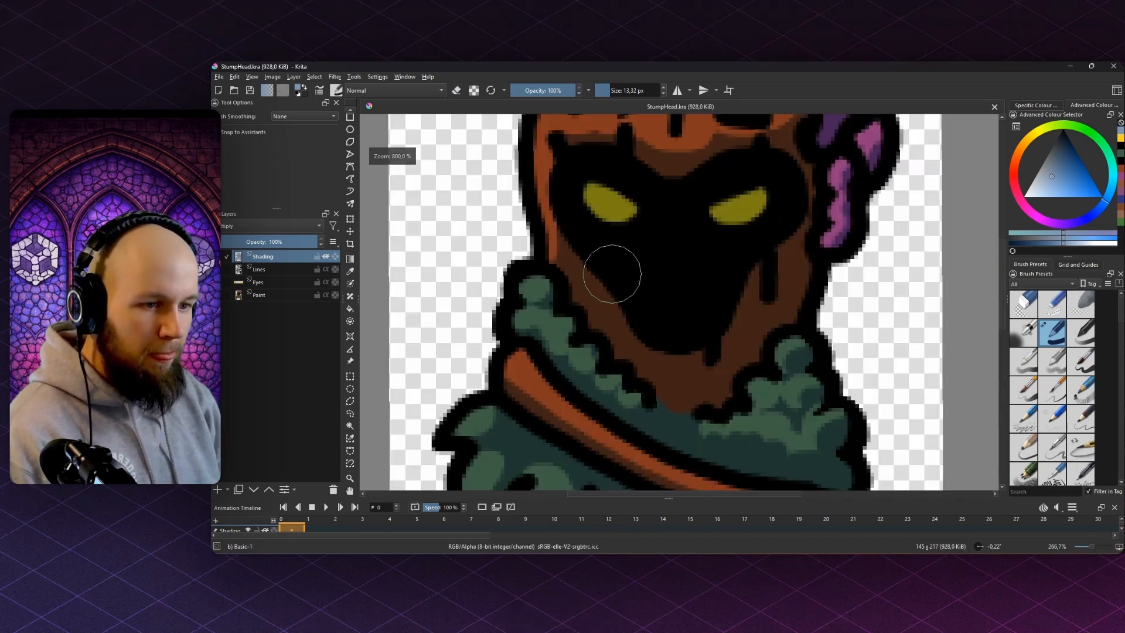
key("e")
mouse_move(563, 245)
left_mouse_down()
mouse_move(605, 302)
mouse_move(706, 363)
left_mouse_up()
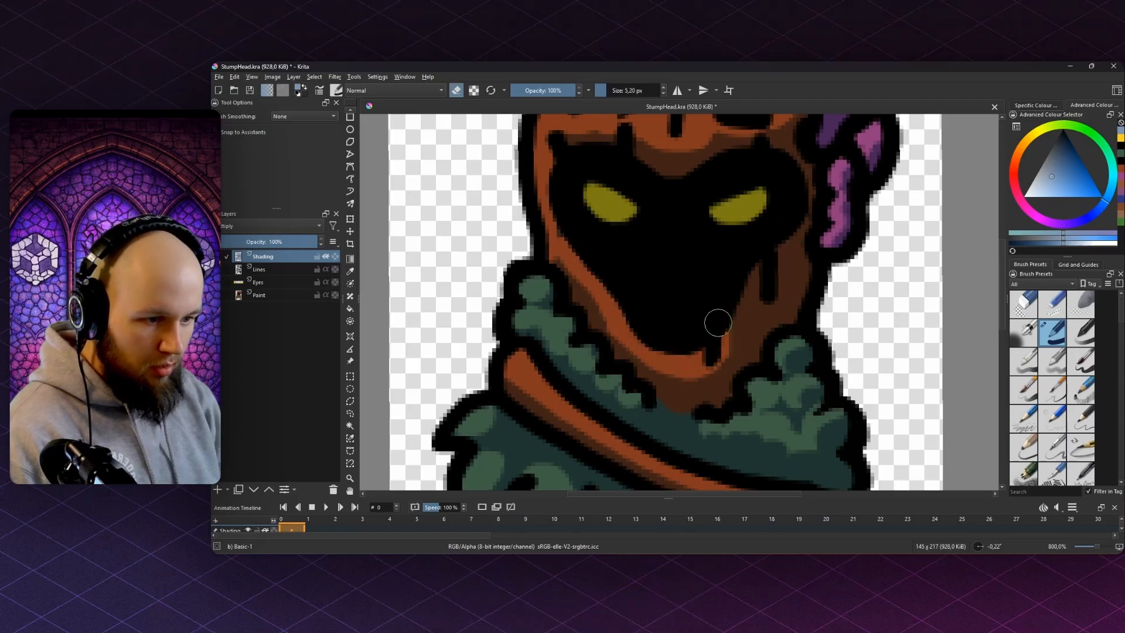
key("e")
key("e")
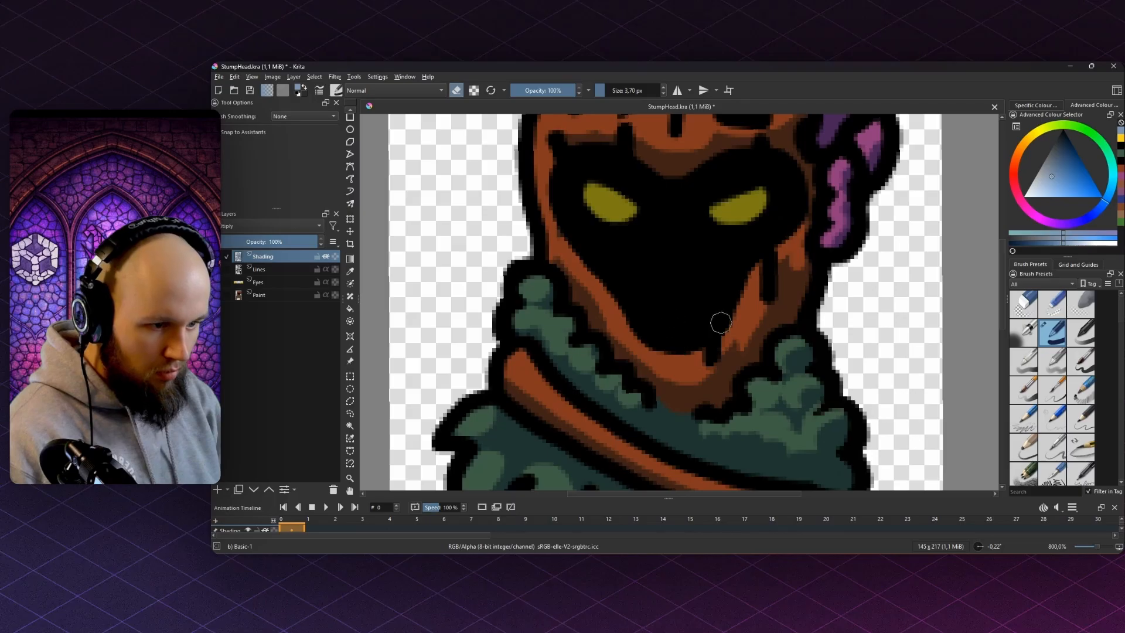
scroll(725, 278, "down", 7)
- Save the sprite and recentre the whole stump in the canvas view
key("ctrl+s")
scroll(723, 276, "up", 2)
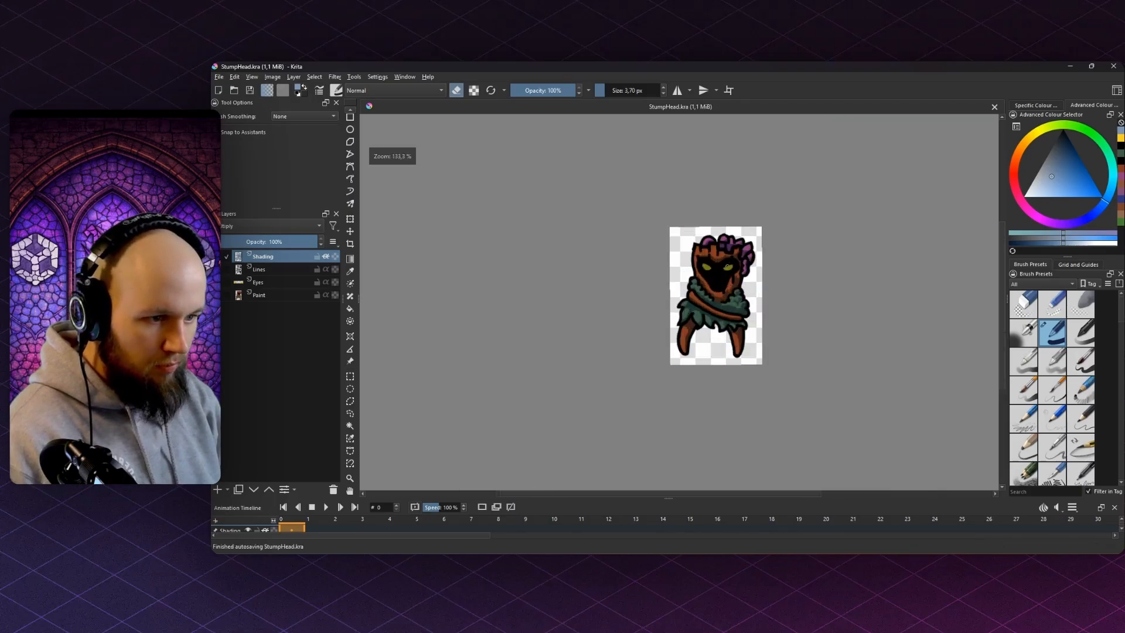
left_click_drag(775, 236, 773, 246)
mouse_move(704, 320)
left_mouse_down()
mouse_move(688, 340)
mouse_move(700, 305)
mouse_move(666, 257)
left_mouse_up()
scroll(687, 316, "up", 6)
key("e")
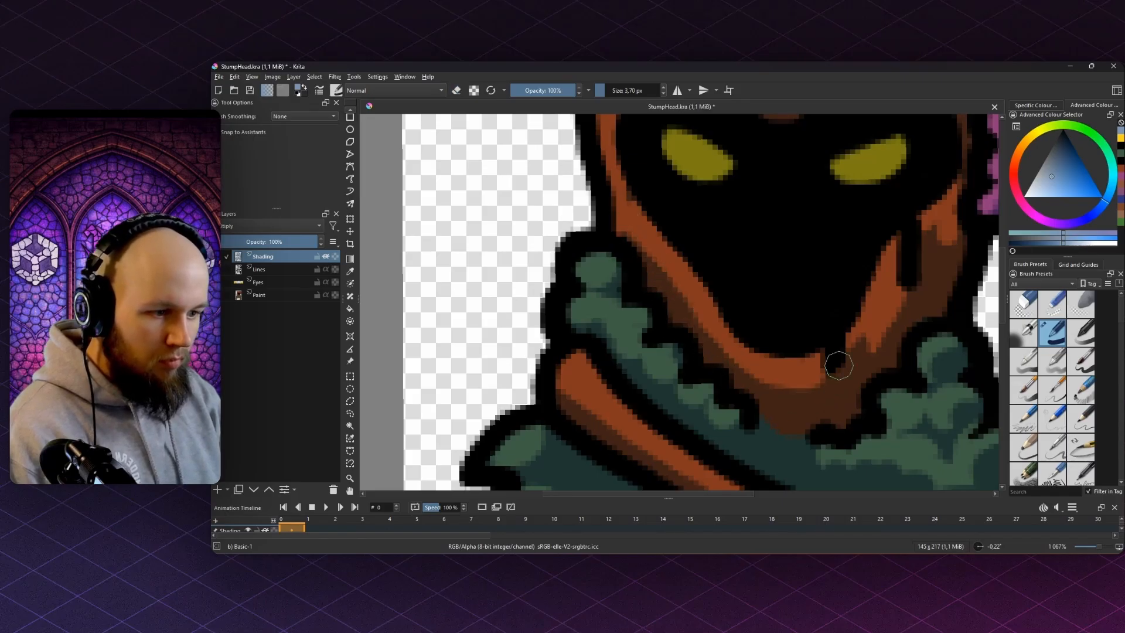
scroll(835, 354, "down", 8)
key("ctrl+s")
- Pick a new, slightly bluer shading colour in the colour selector
scroll(830, 342, "up", 3)
left_click_drag(830, 341, 724, 323)
scroll(724, 323, "down", 2)
scroll(610, 296, "up", 1)
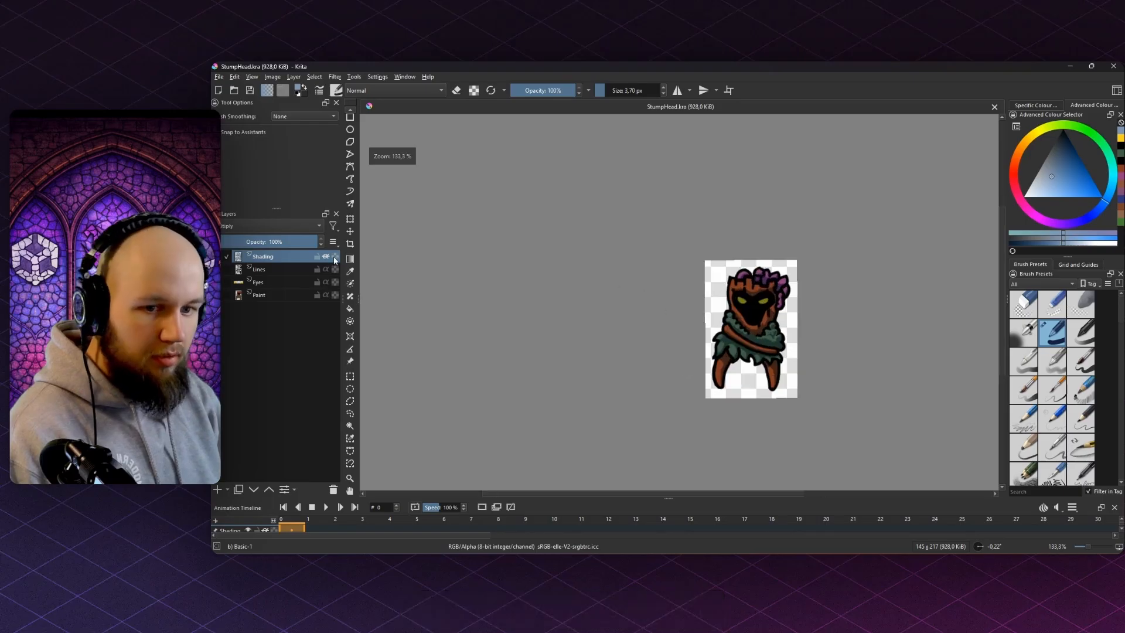
scroll(725, 272, "down", 5)
scroll(730, 279, "up", 8)
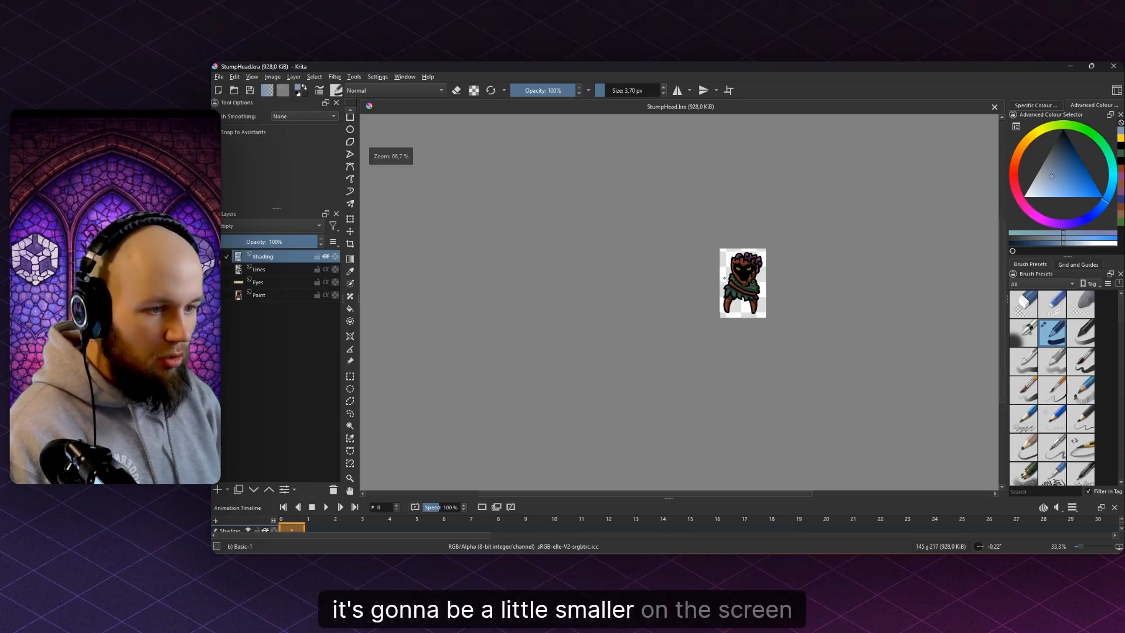
scroll(674, 278, "down", 4)
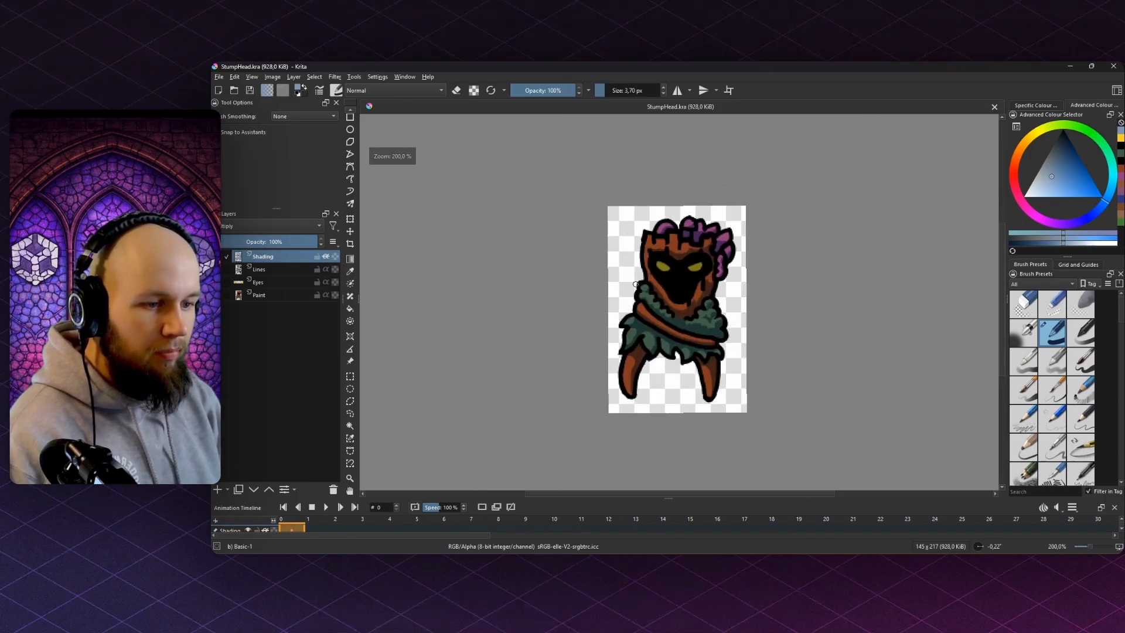
scroll(665, 327, "down", 1)
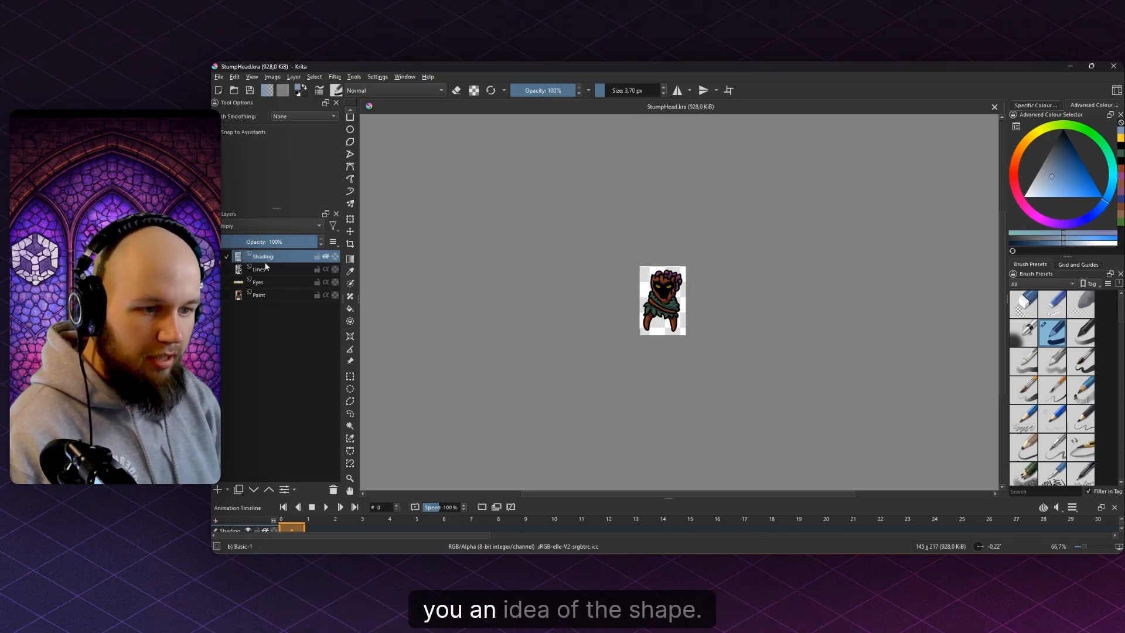
scroll(672, 300, "up", 4)
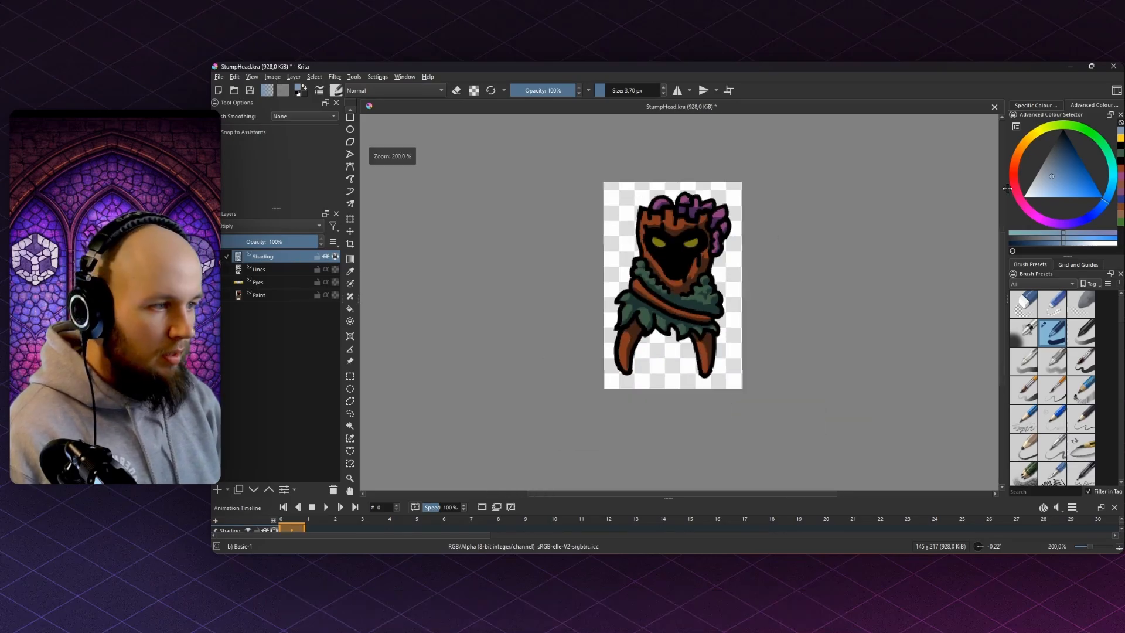
left_click(1051, 182)
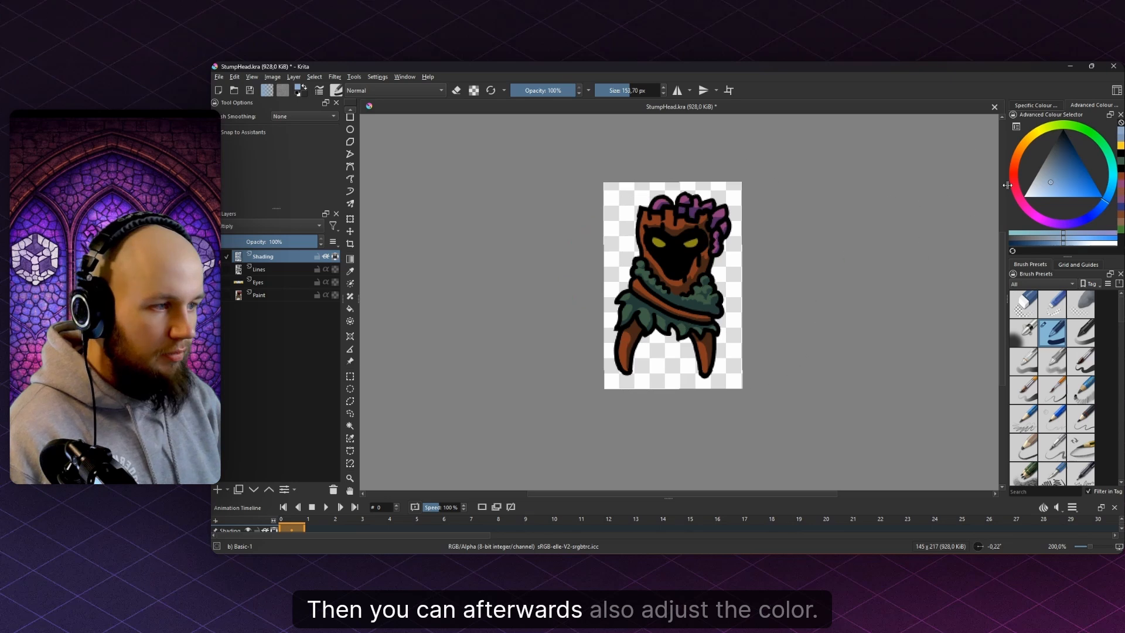
left_click(1045, 159)
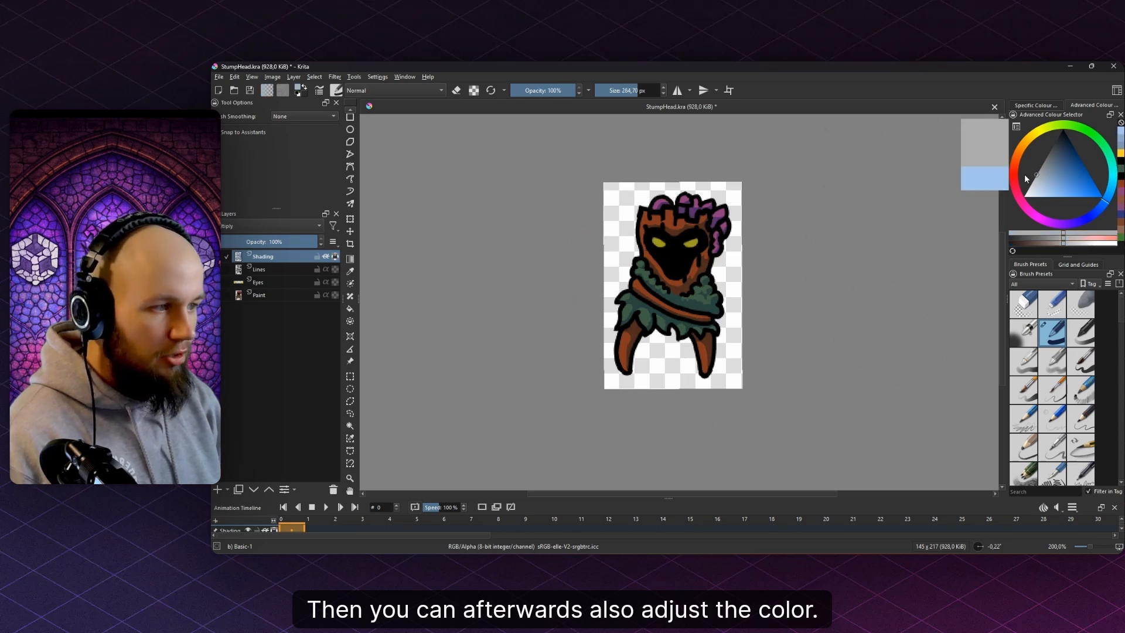
left_click(1054, 166)
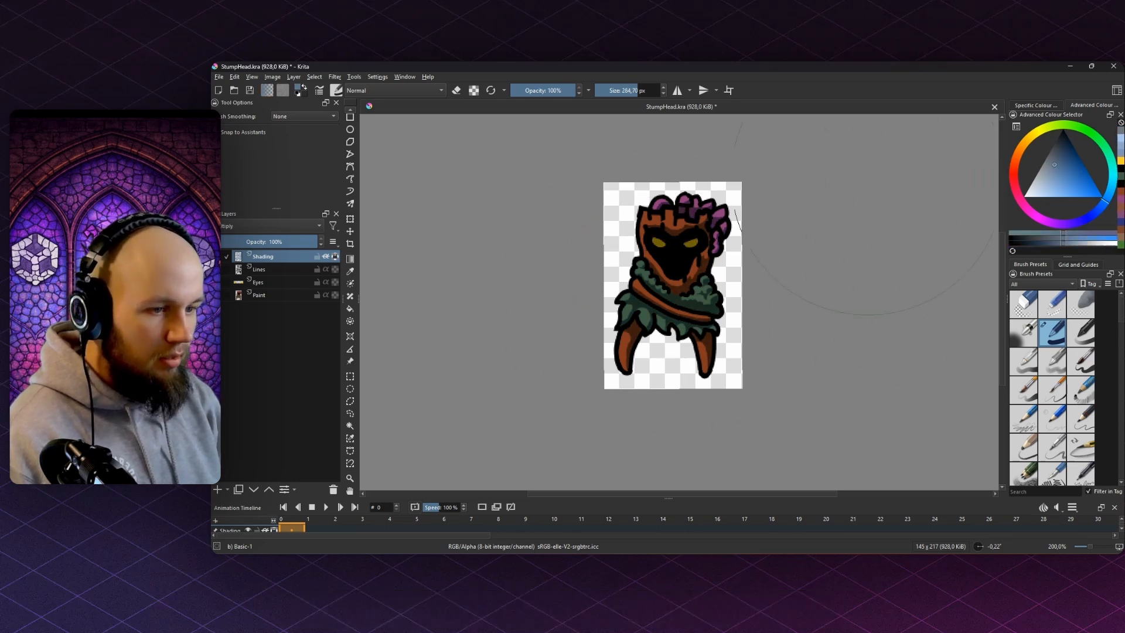
left_click(1056, 182)
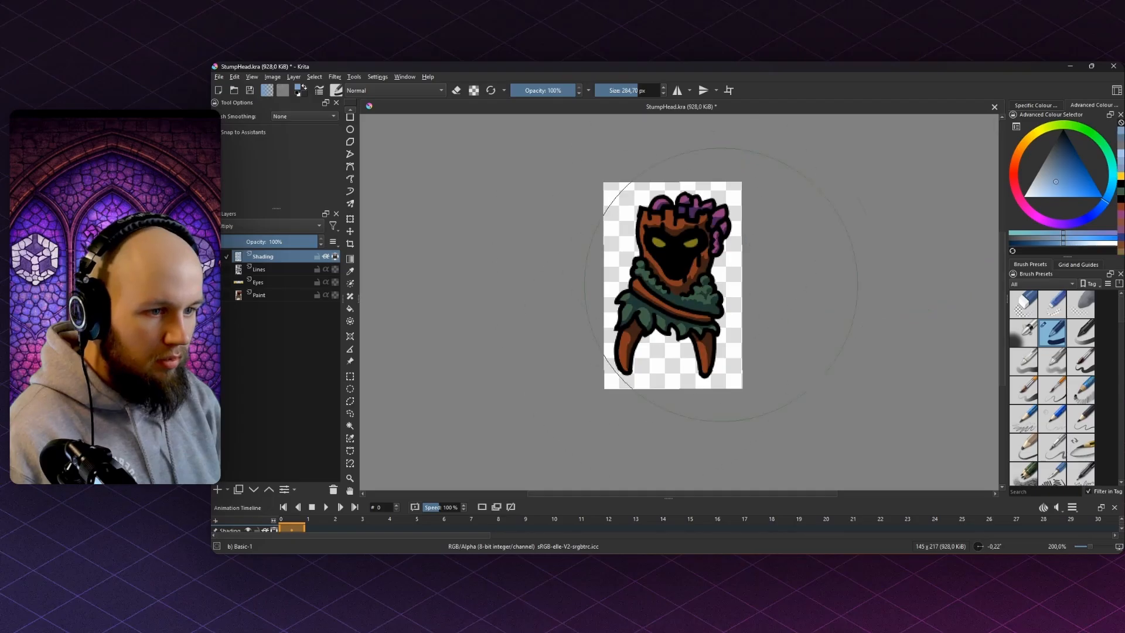
left_click(1046, 183)
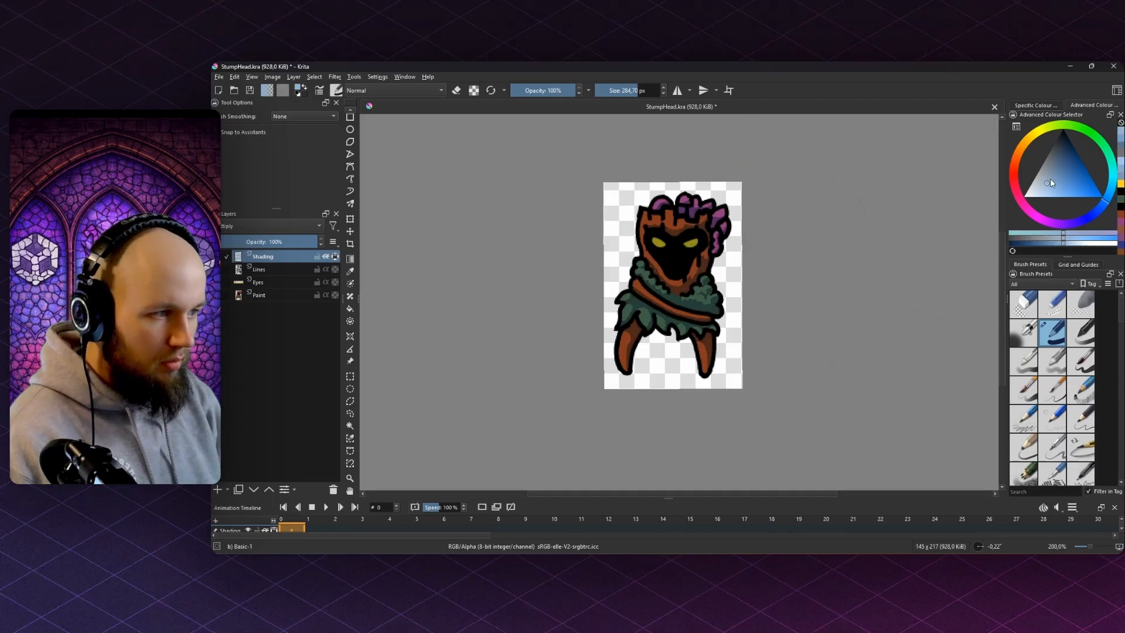
left_click(1054, 180)
scroll(666, 245, "down", 1)
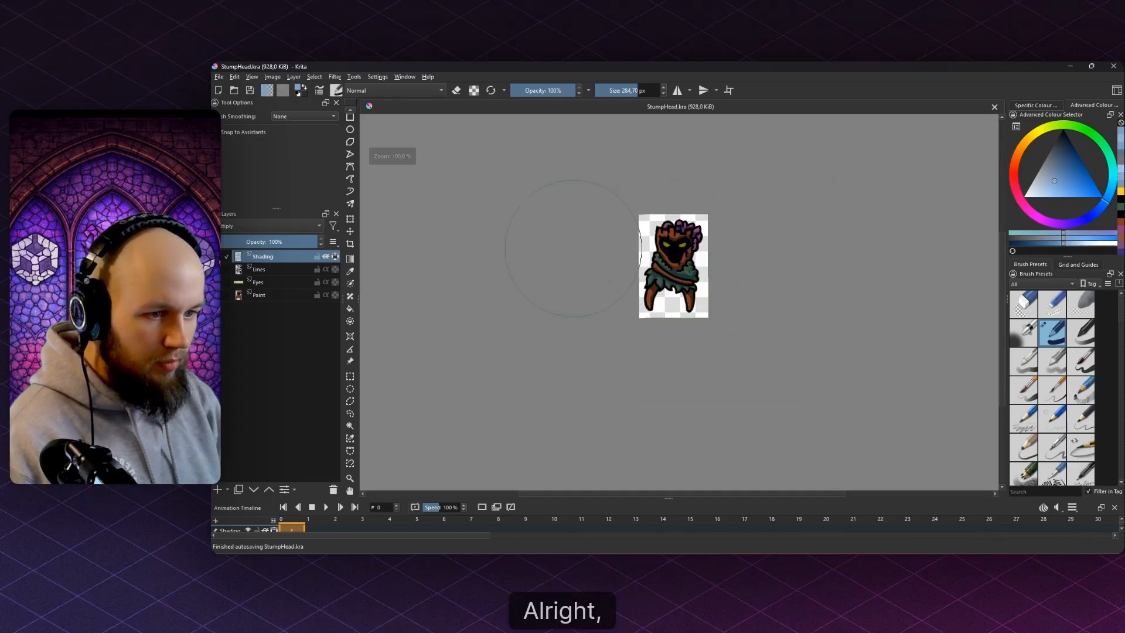
- Erase the shading over the left eye with a smaller eraser, then save
key("e")
scroll(670, 240, "up", 5)
key("bracketleft")
left_click_drag(649, 257, 660, 265)
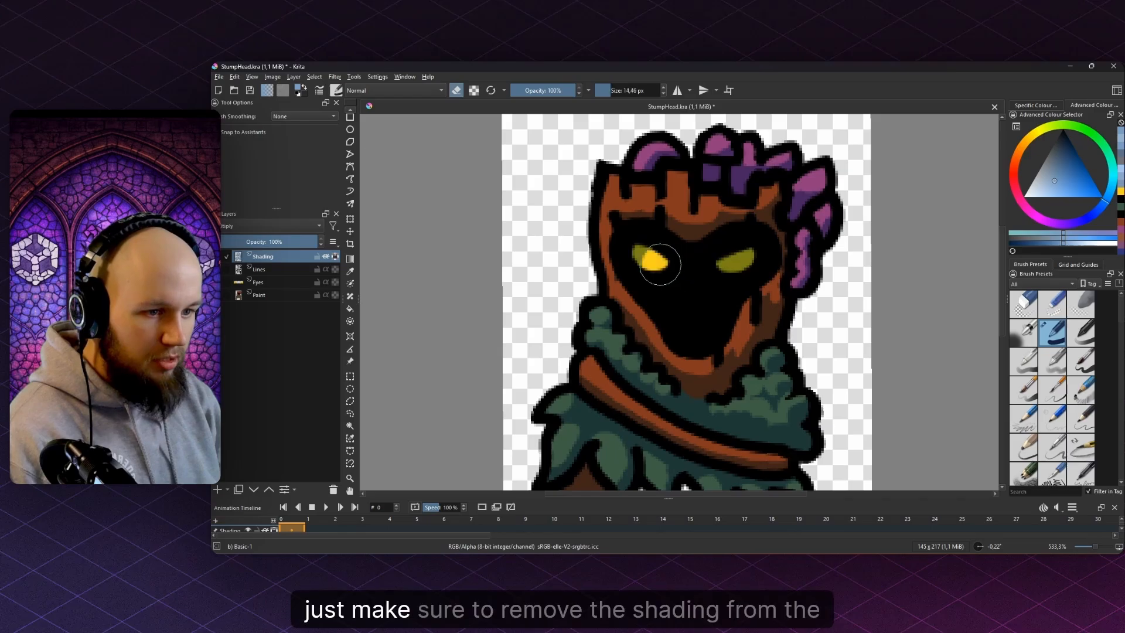
key("ctrl+s")
- Export the sprite as StumpHead.png, replacing the existing file with the default PNG settings
scroll(725, 248, "down", 8)
scroll(725, 249, "up", 2)
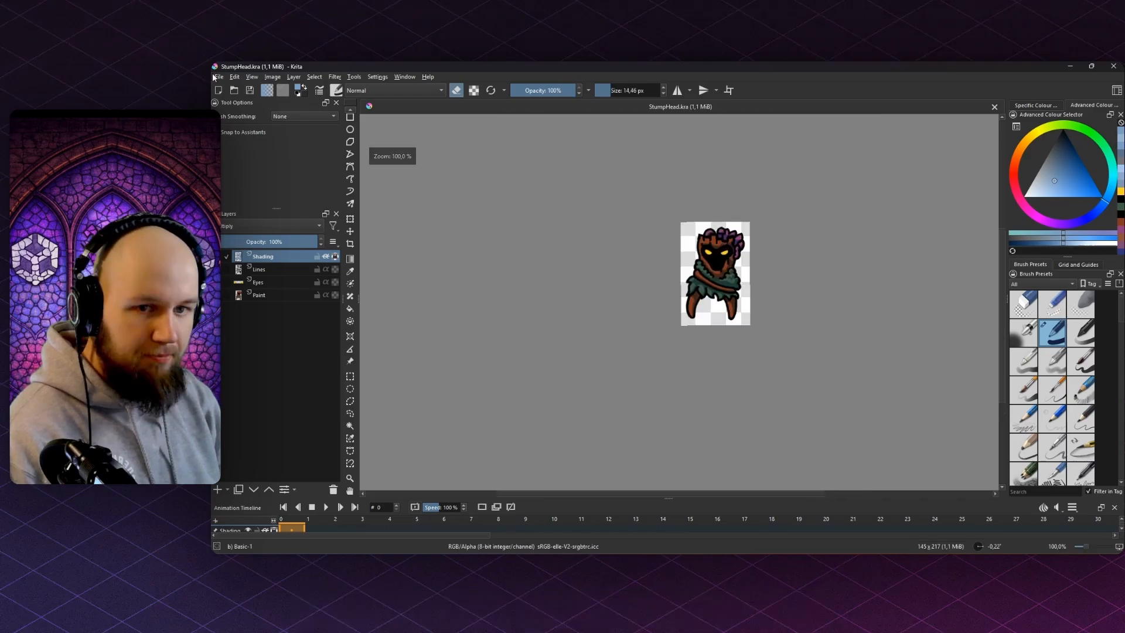
left_click(219, 77)
left_click(250, 170)
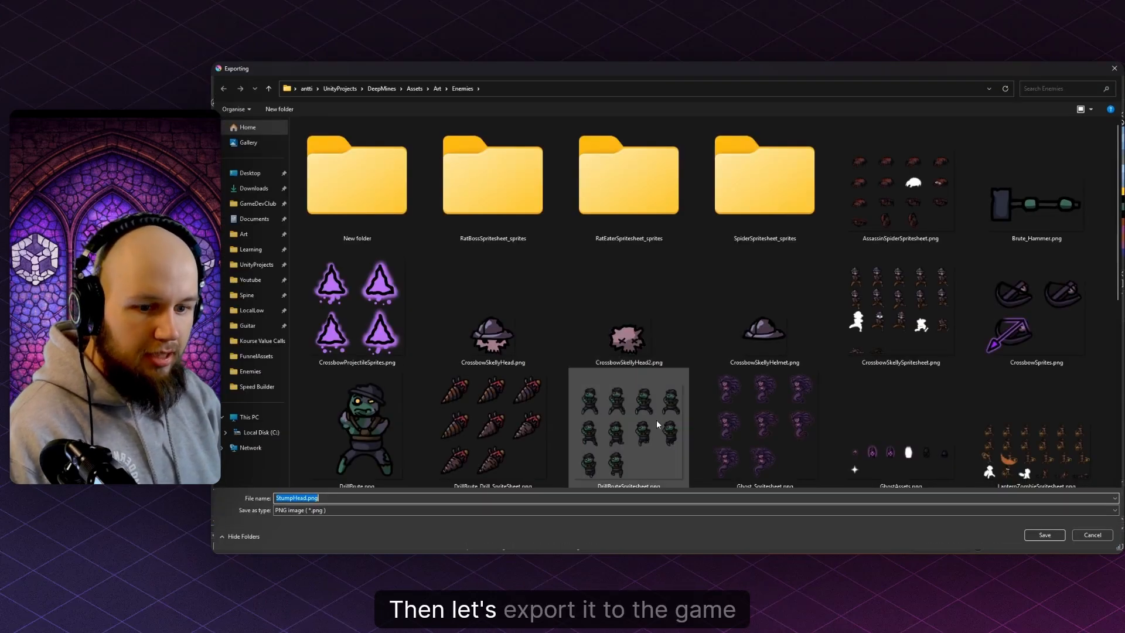
key("Return")
left_click(695, 312)
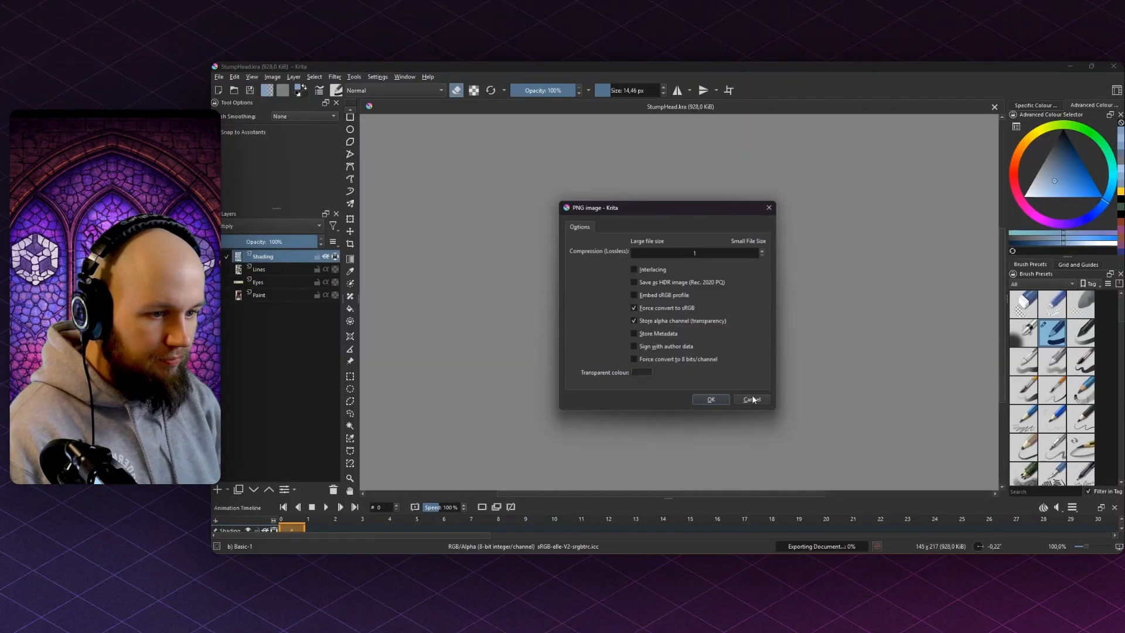
left_click(713, 401)
key("alt+Tab")
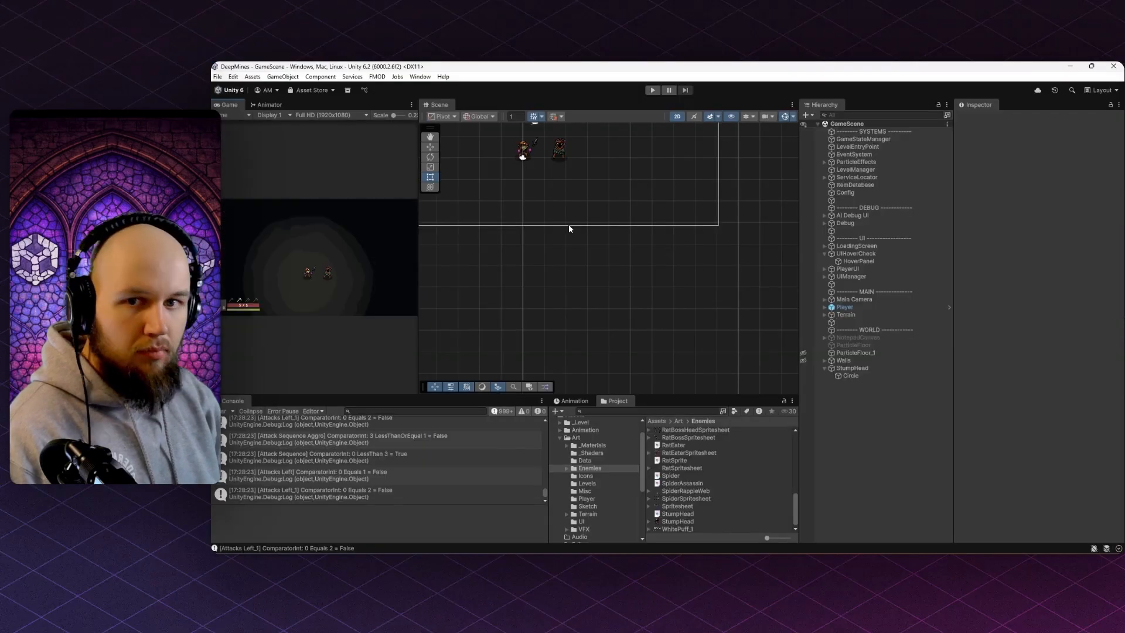
- Start the DeepMines game in Play mode with the Game view maximized
scroll(569, 228, "up", 8)
left_click(640, 257)
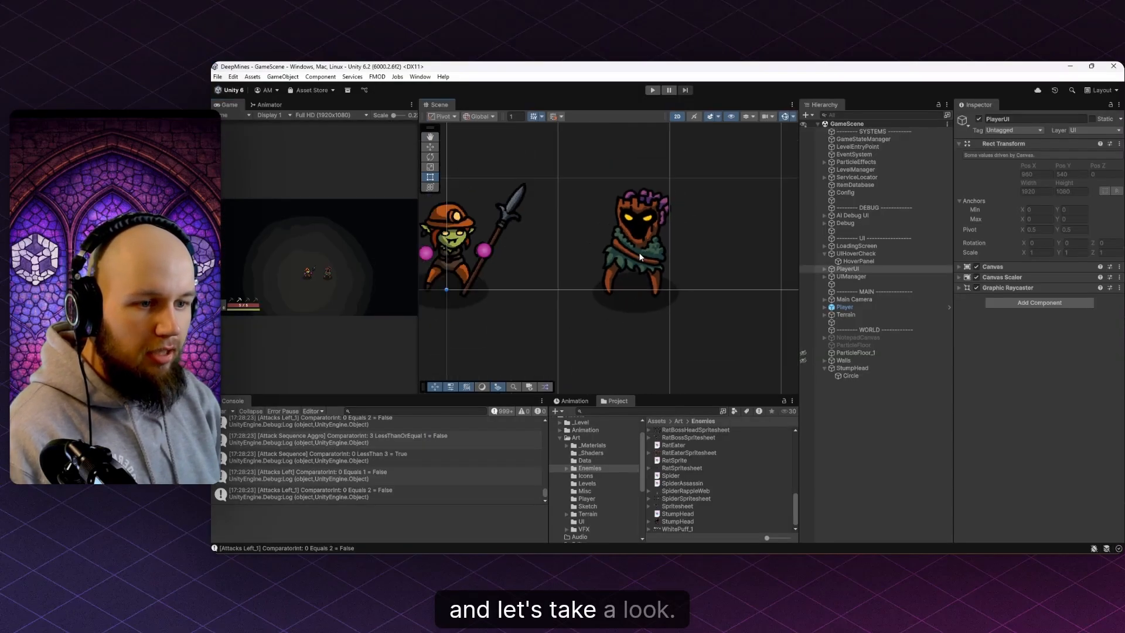
scroll(638, 252, "down", 2)
left_click(652, 89)
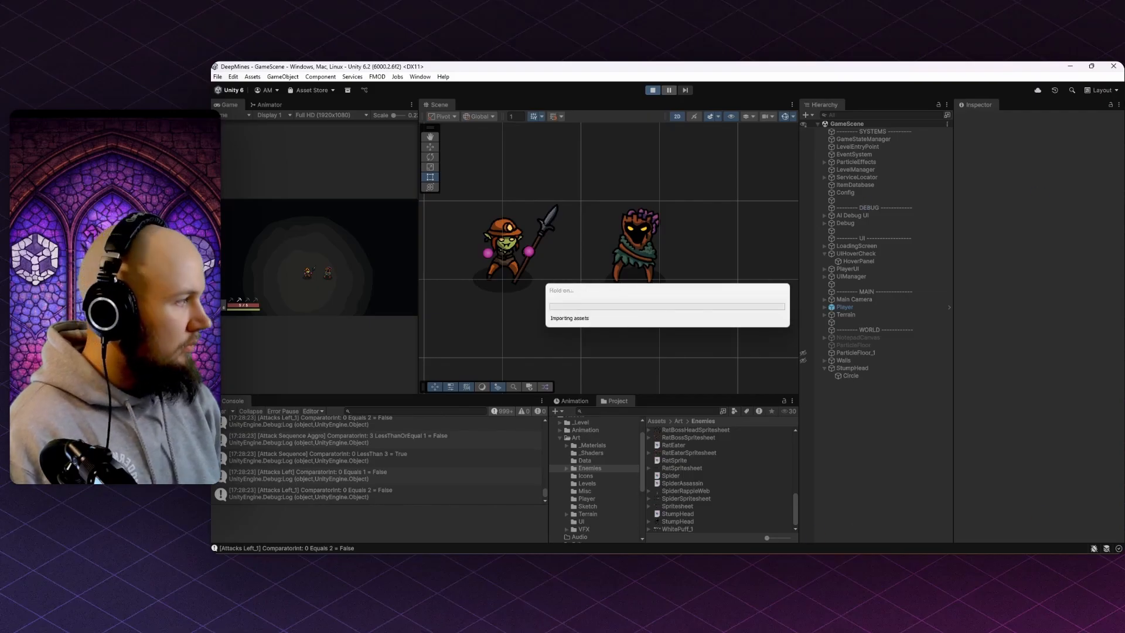
double_click(230, 107)
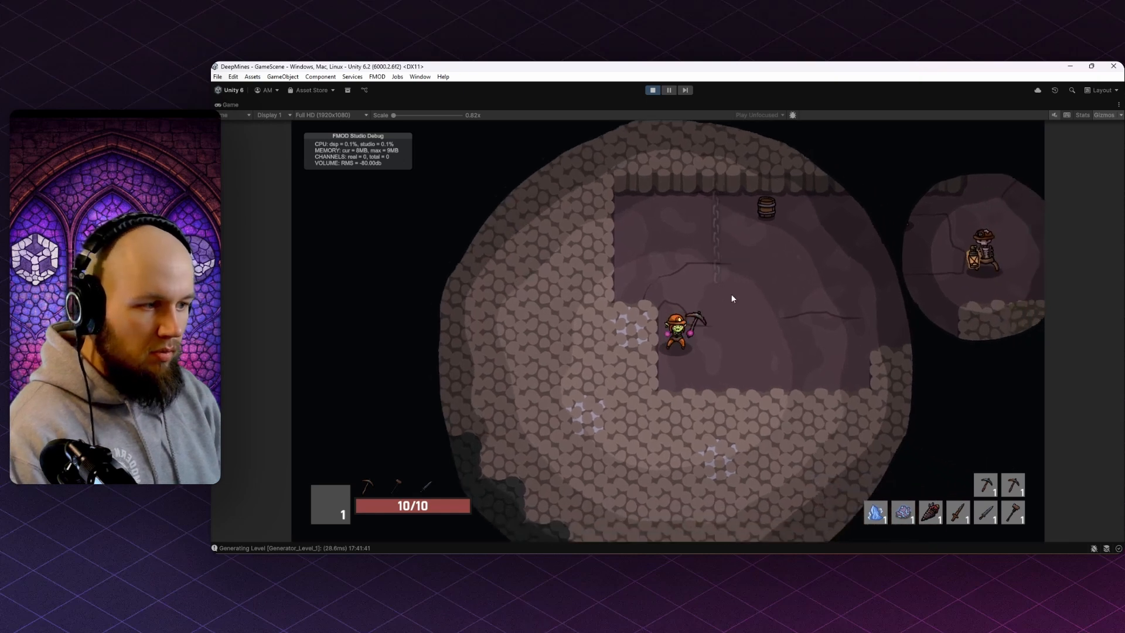
- Set the debug panel's target level to 2-1 and jump to it
left_click(733, 299)
key("grave")
left_click(467, 174)
left_click(843, 216)
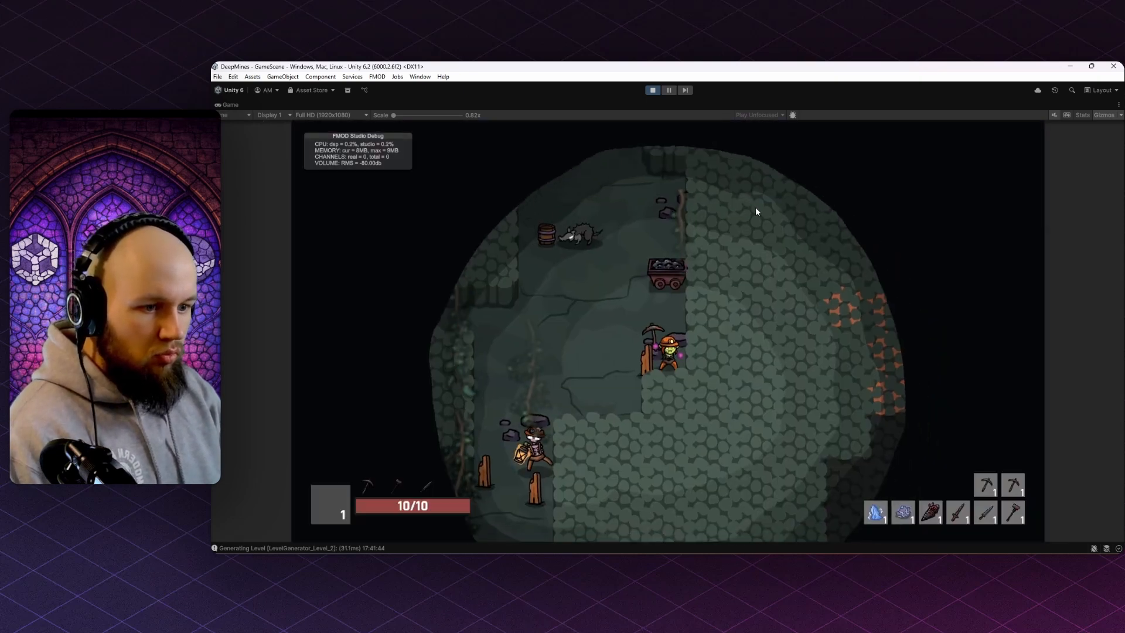
- Run the miner through the cave, breaking rock and attacking trees, then hide debug lines and pause
key("a")
key("w")
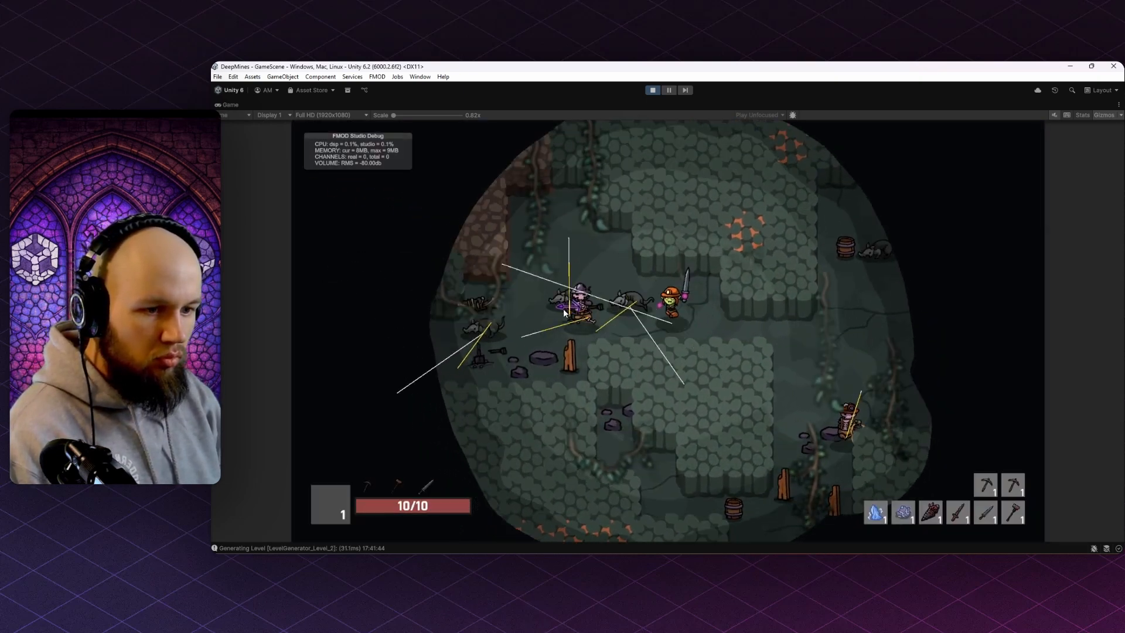
key("1")
left_click(594, 251)
key("a")
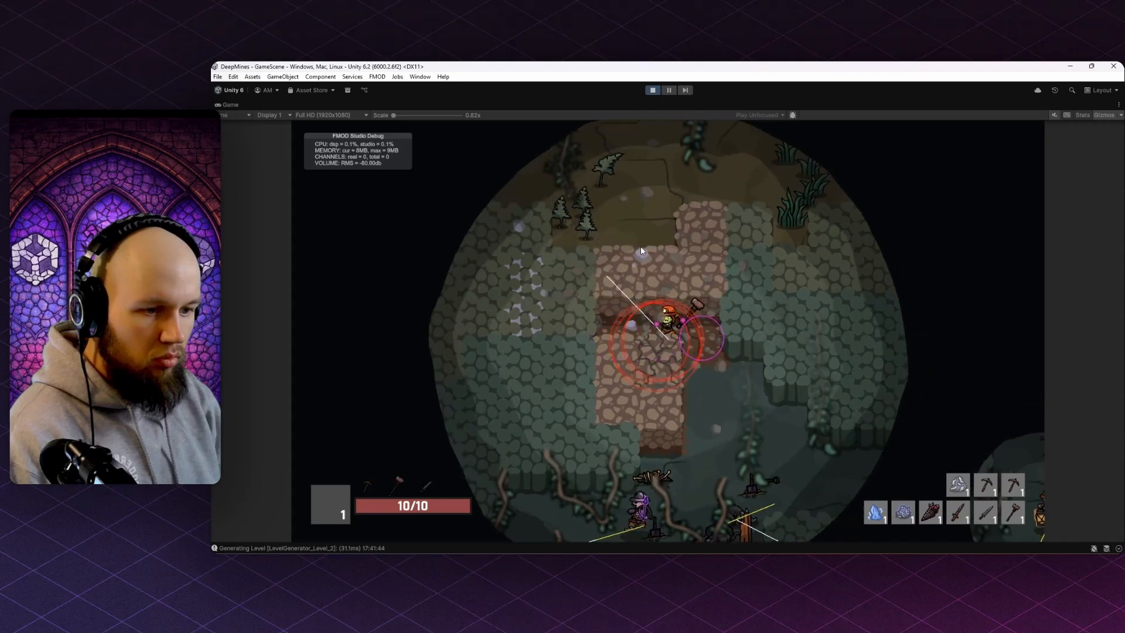
key("w")
left_click(643, 248)
left_click(648, 250)
key("w")
key("a")
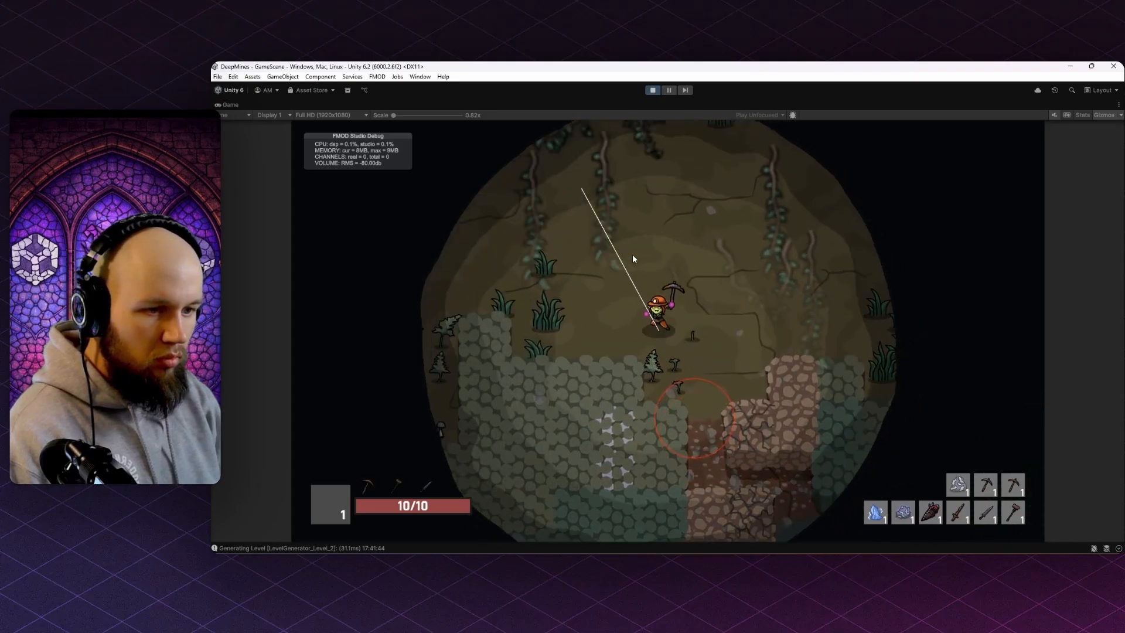
left_click(1106, 115)
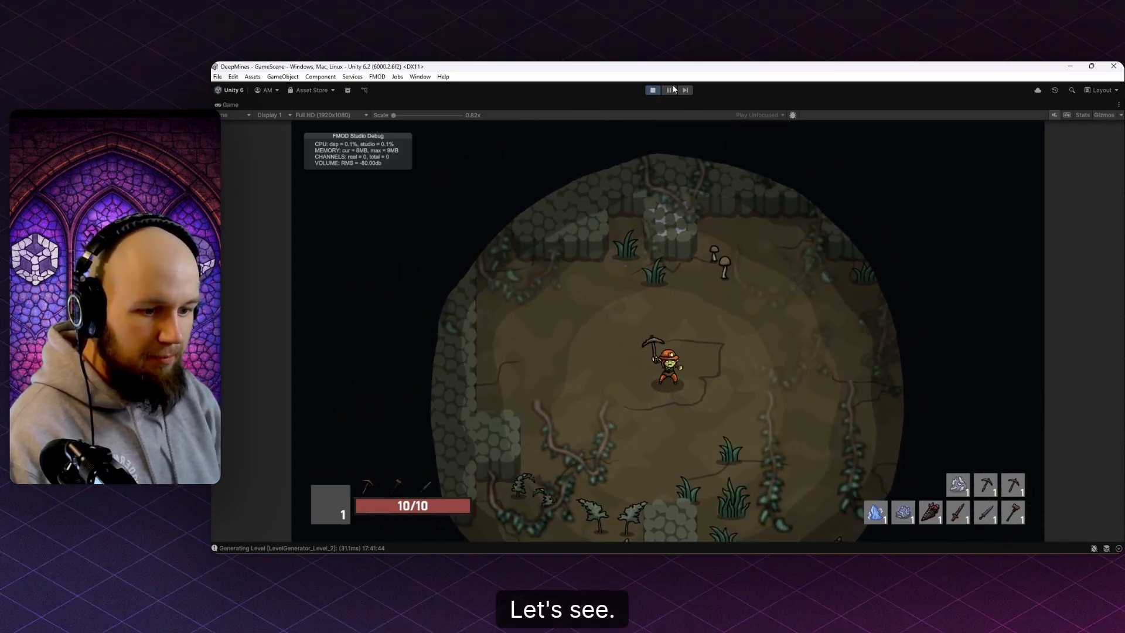
left_click(669, 90)
- Select StumpHead under GameScene and move it up and to the right
scroll(702, 231, "down", 5)
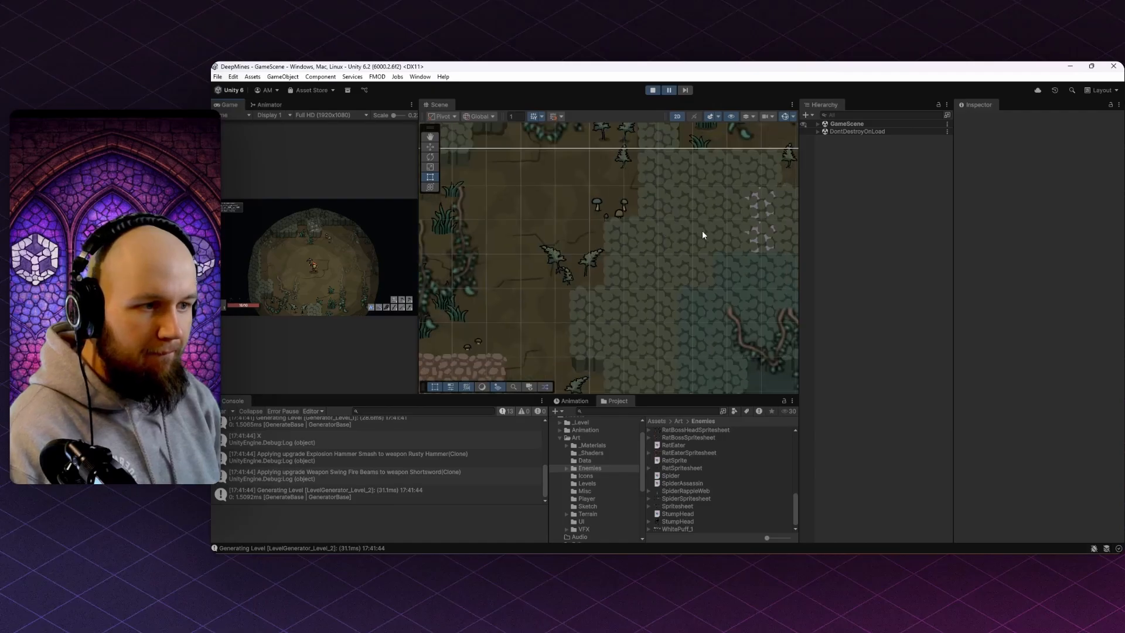
left_click_drag(648, 282, 633, 268)
left_click(819, 124)
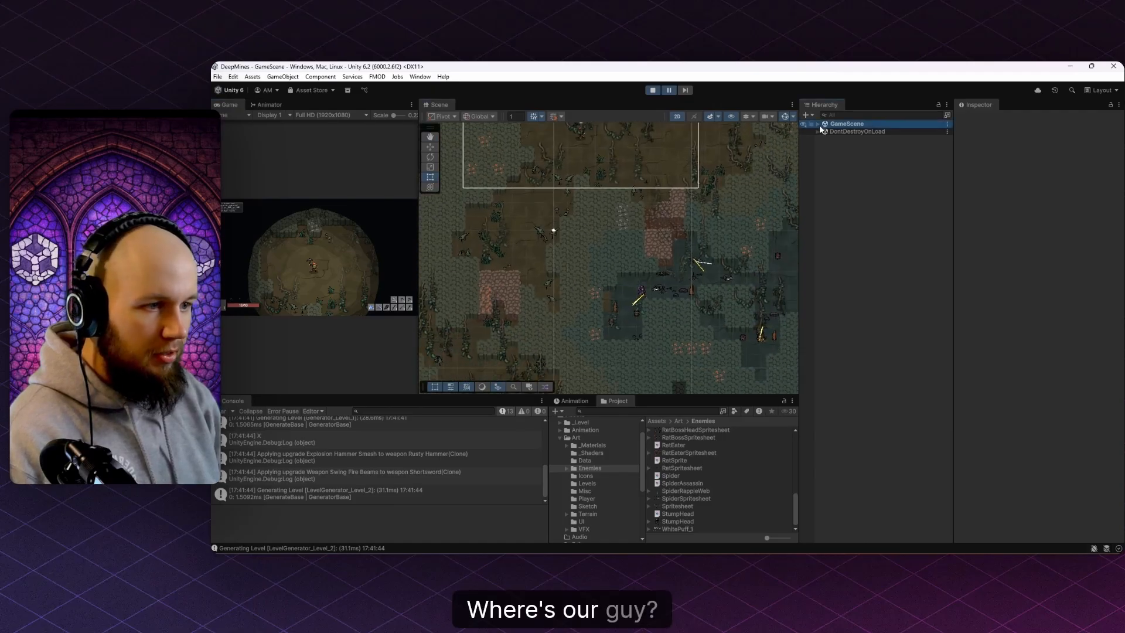
left_click(818, 125)
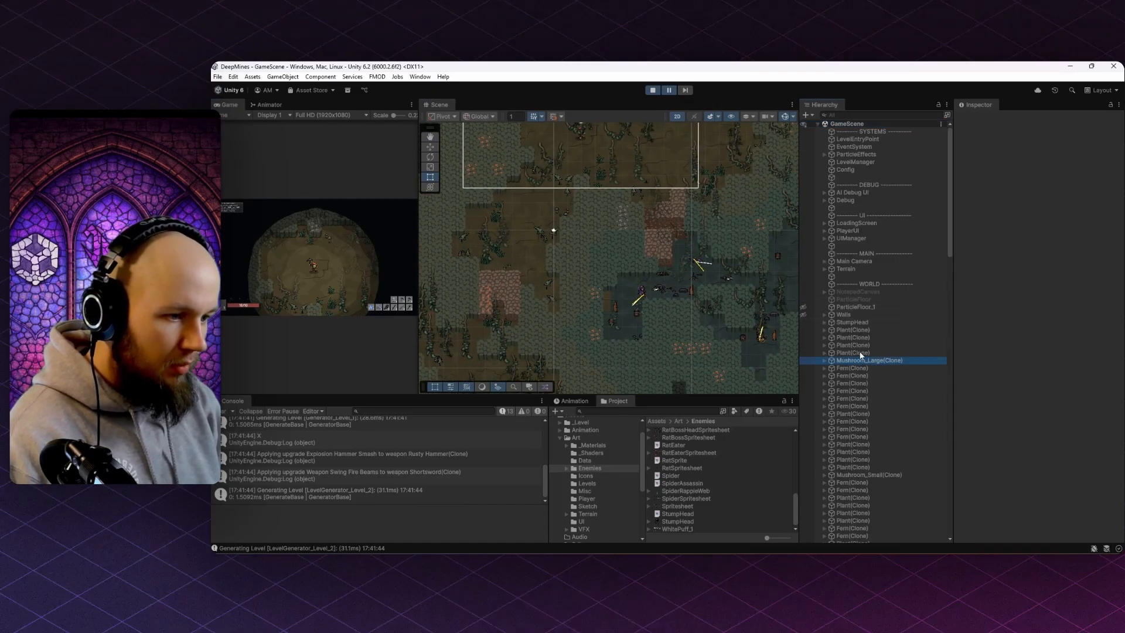
left_click(853, 322)
scroll(631, 261, "down", 3)
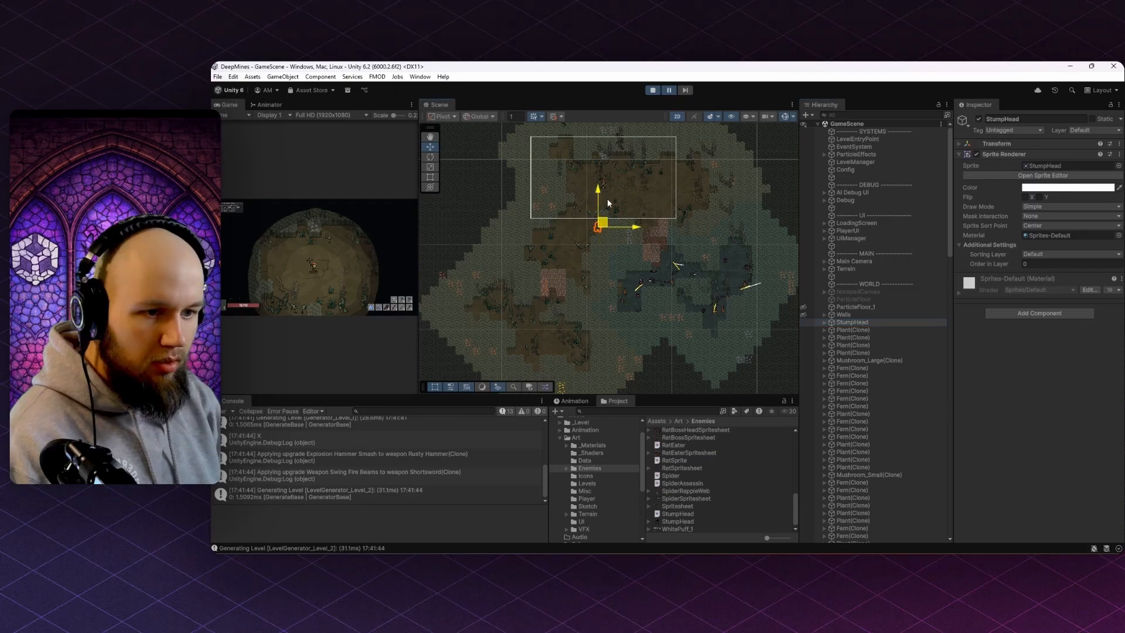
left_click_drag(603, 222, 640, 195)
- Resume the game in the maximized view, walk the miner to the StumpHead, then pause
left_click(235, 115)
double_click(230, 106)
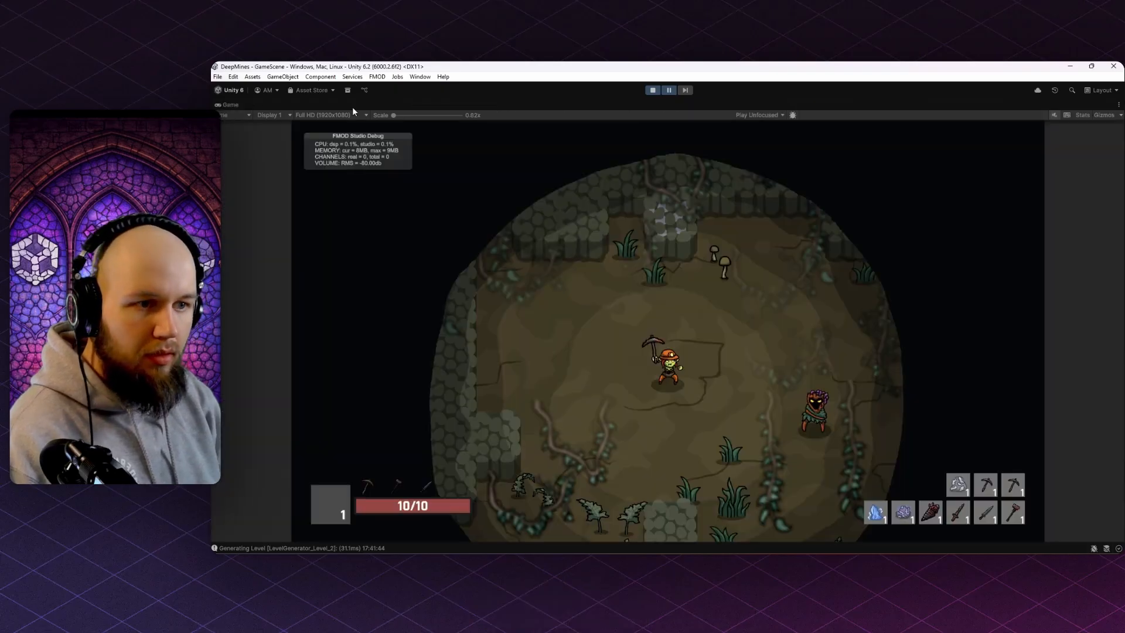
left_click(669, 90)
key("s")
key("d")
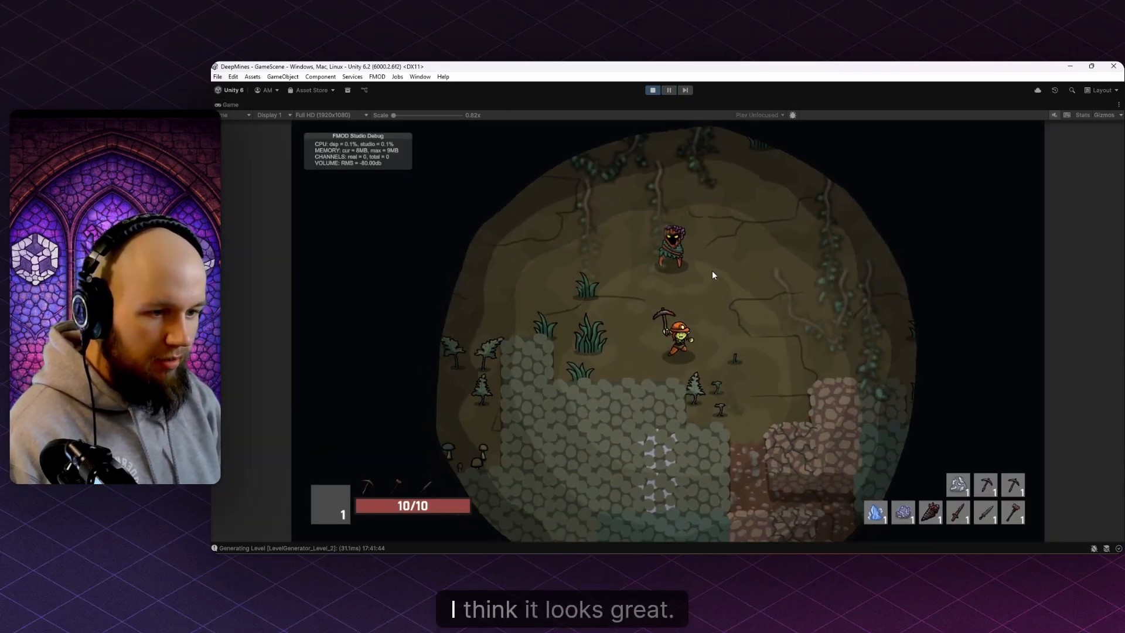
key("w")
key("a")
key("3")
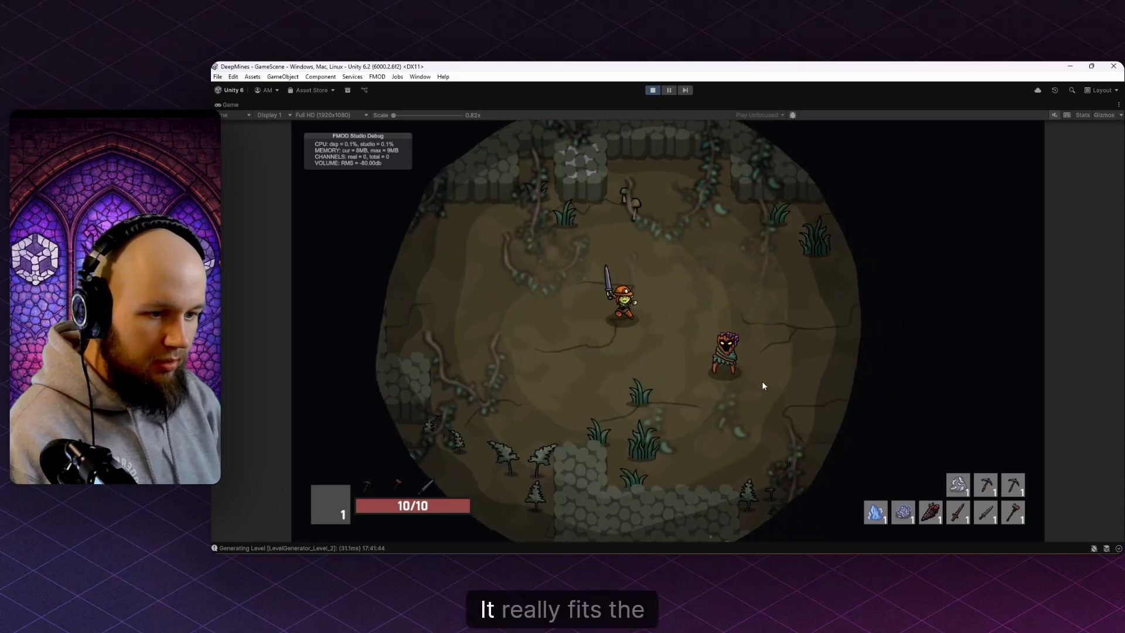
left_click(670, 90)
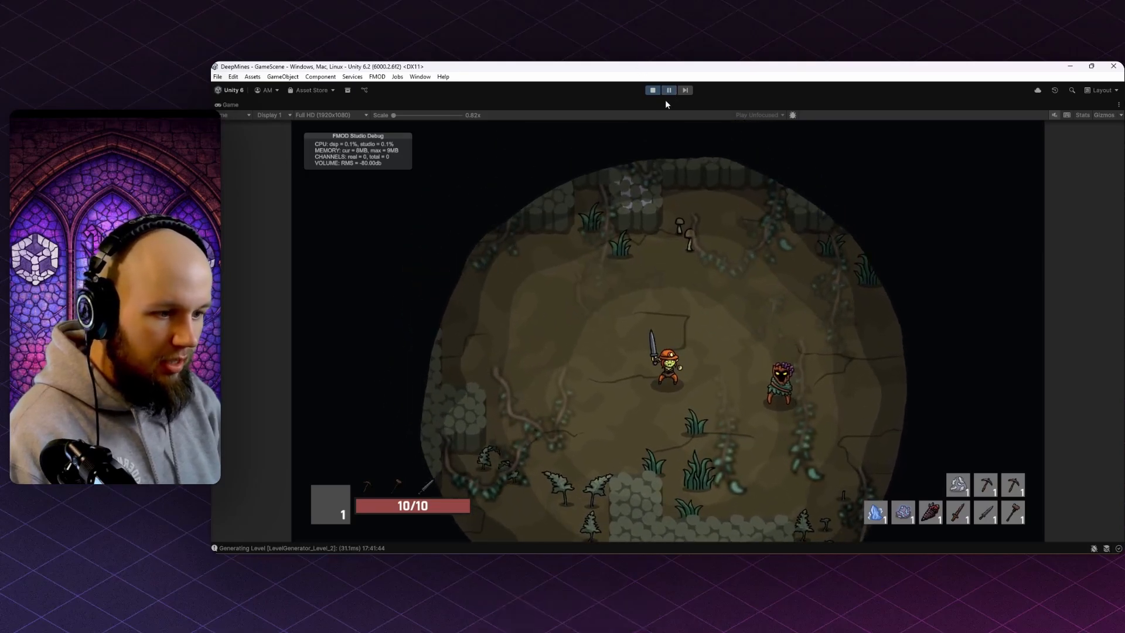
- Move StumpHead beside the miner and duplicate it into more copies
double_click(225, 104)
key("f")
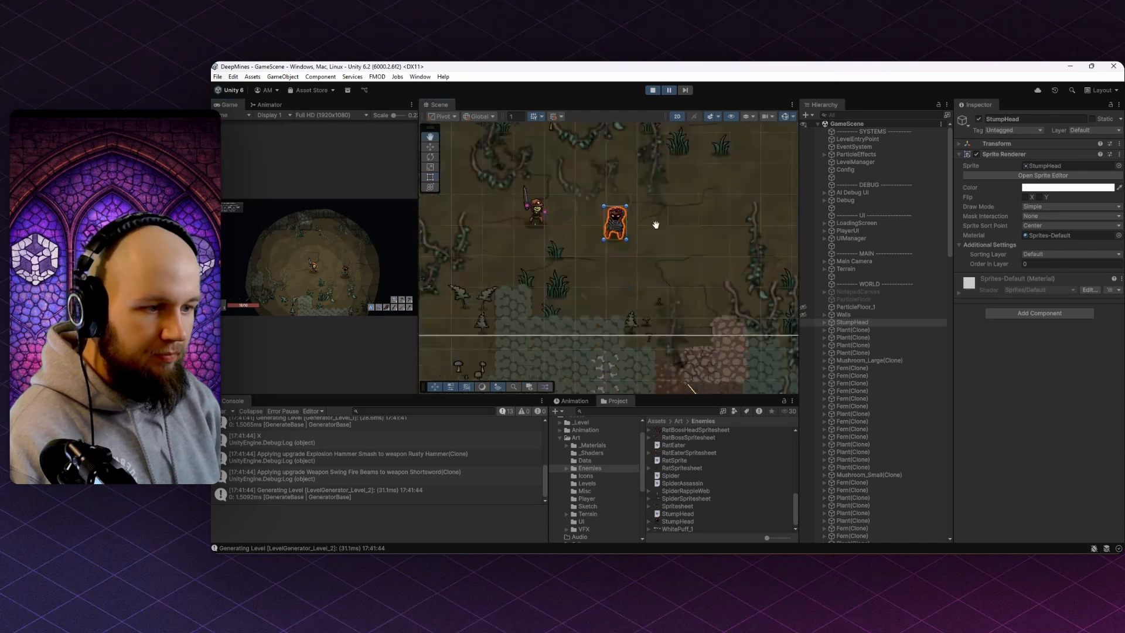
left_click(854, 323)
left_click_drag(625, 273, 772, 254)
key("ctrl+d")
key("ctrl+d")
key("ctrl+d")
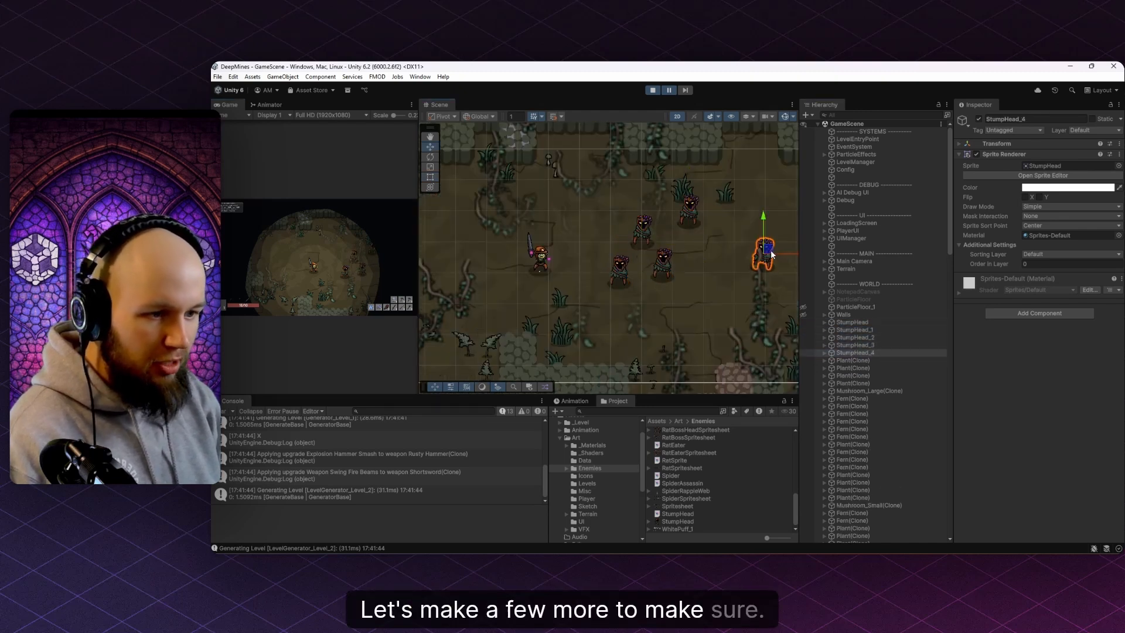
double_click(224, 104)
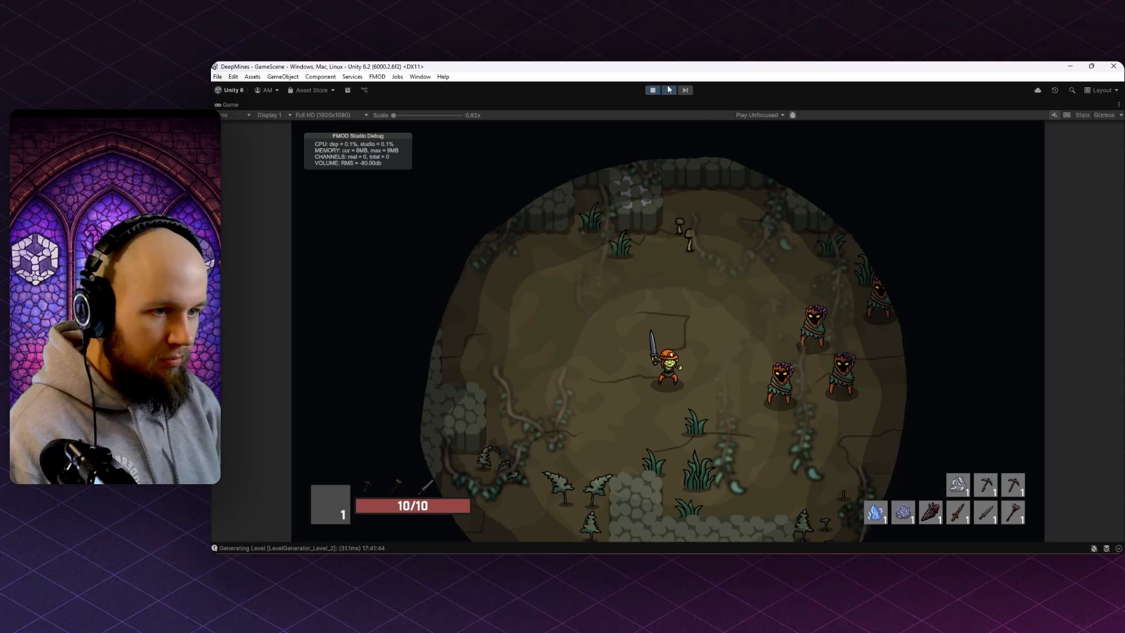
- Resume the game and walk the miner up, right, left and down among the stumps, then pause
left_click(668, 89)
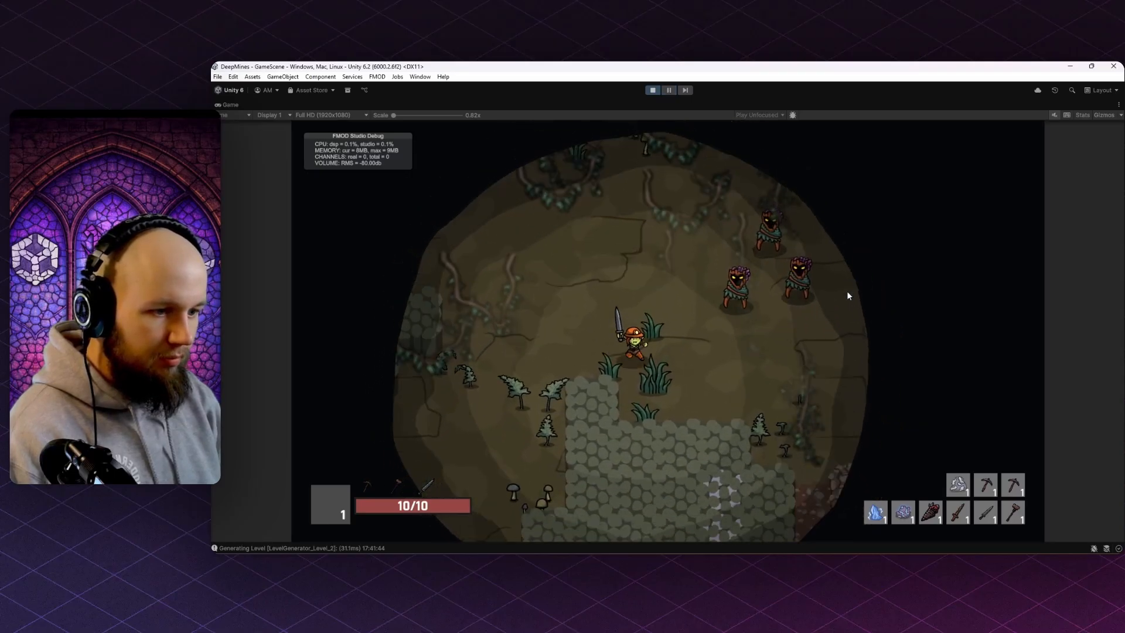
key("w")
key("d")
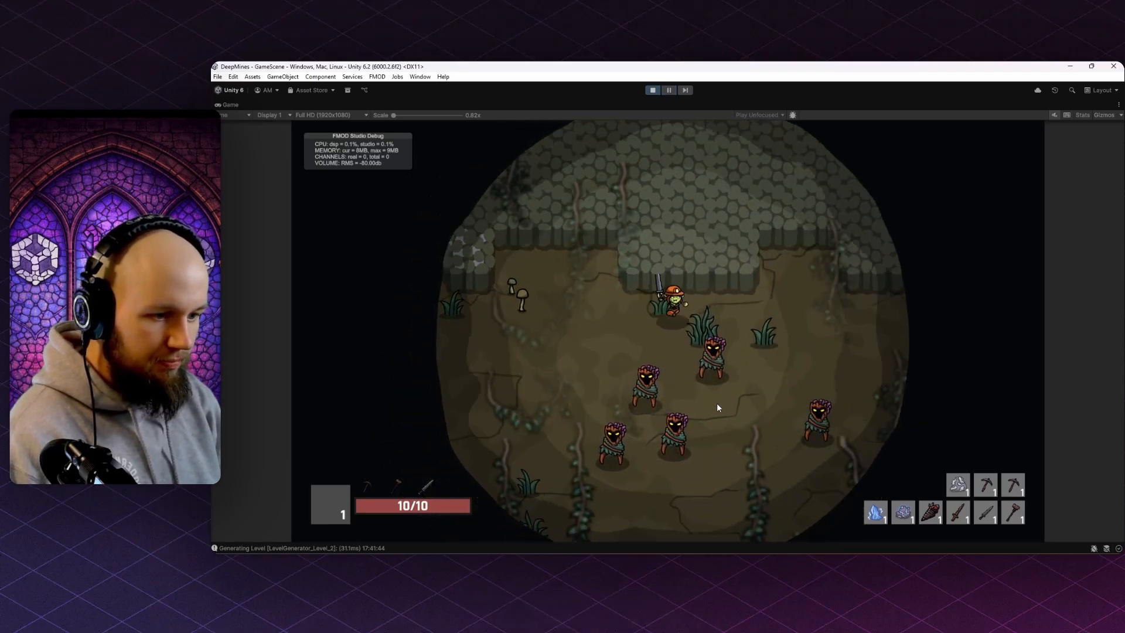
key("a")
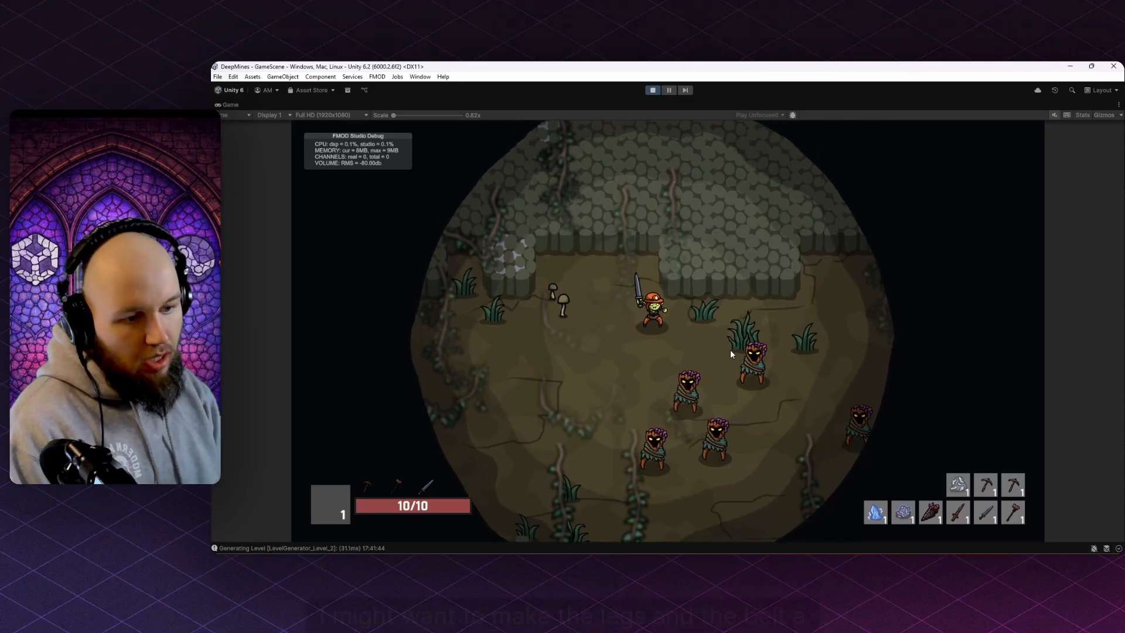
key("s")
key("a")
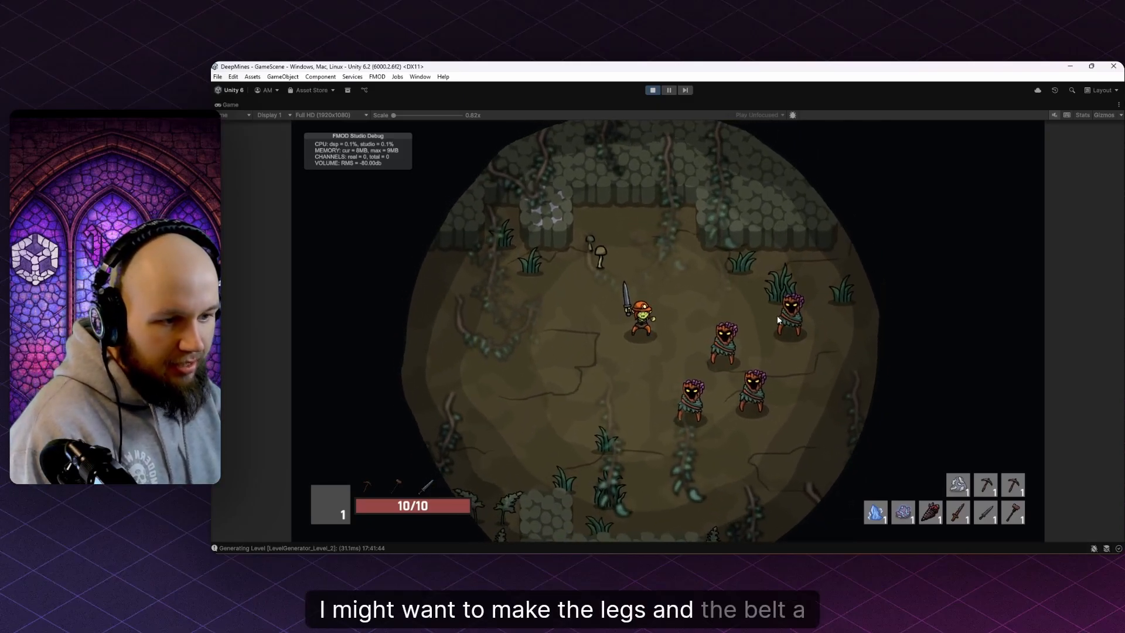
key("s")
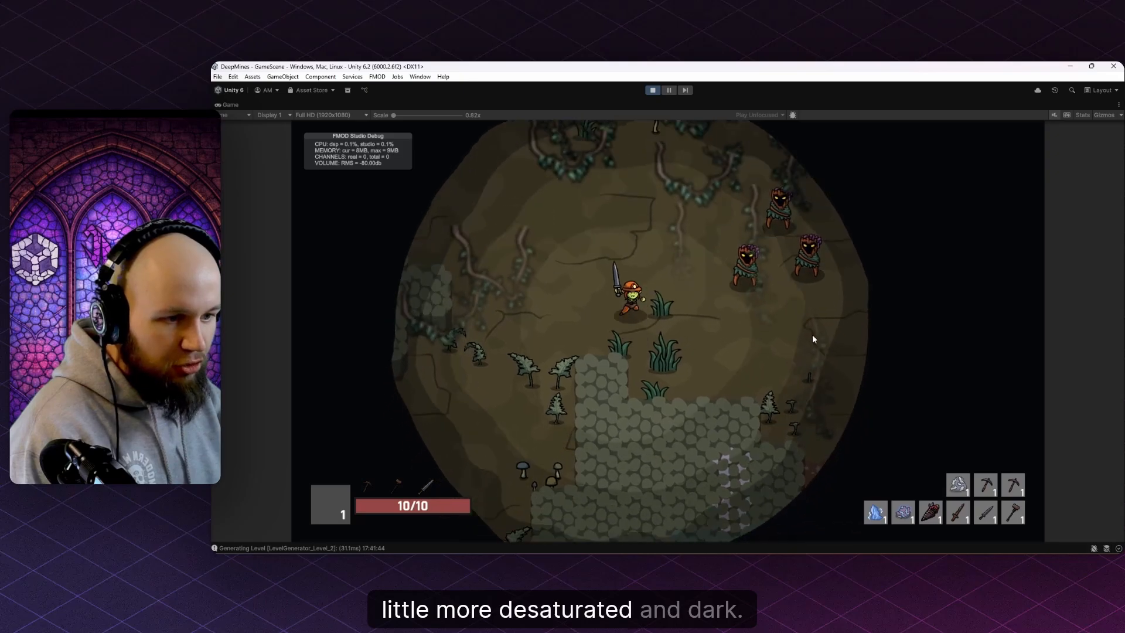
key("w")
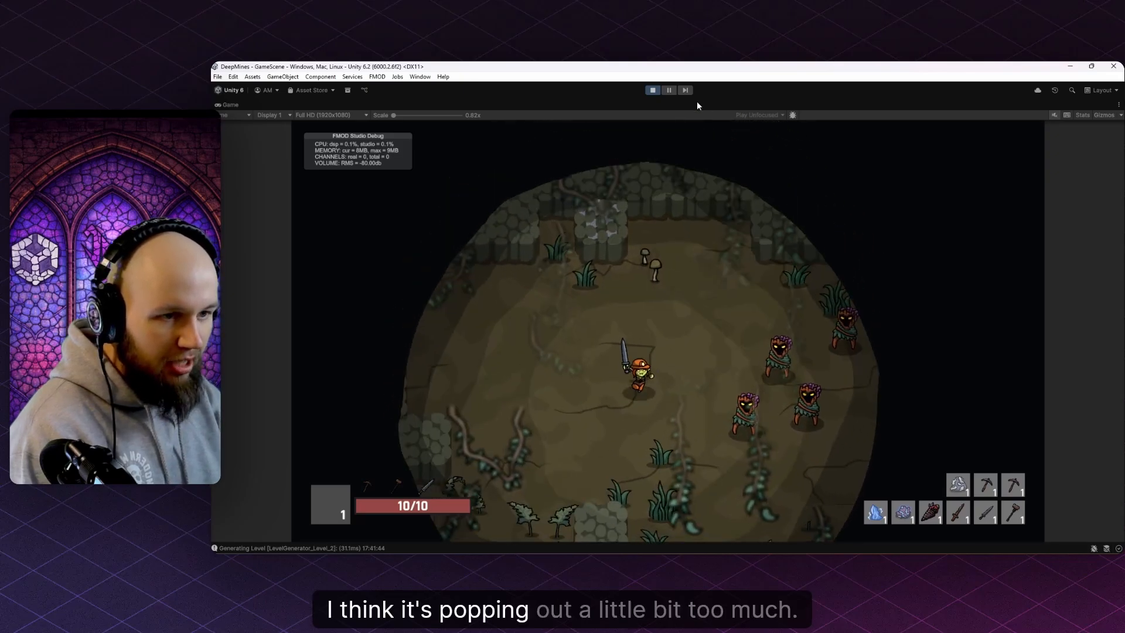
left_click(669, 90)
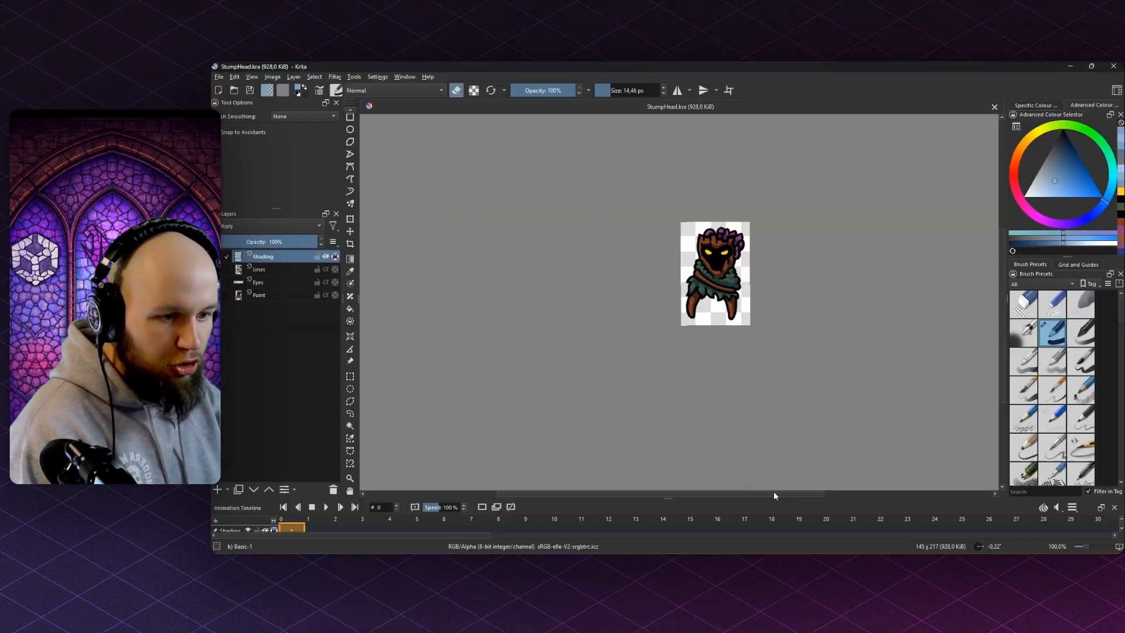
- Sample the belt's brown and pick a darker shade of it
scroll(686, 283, "up", 3)
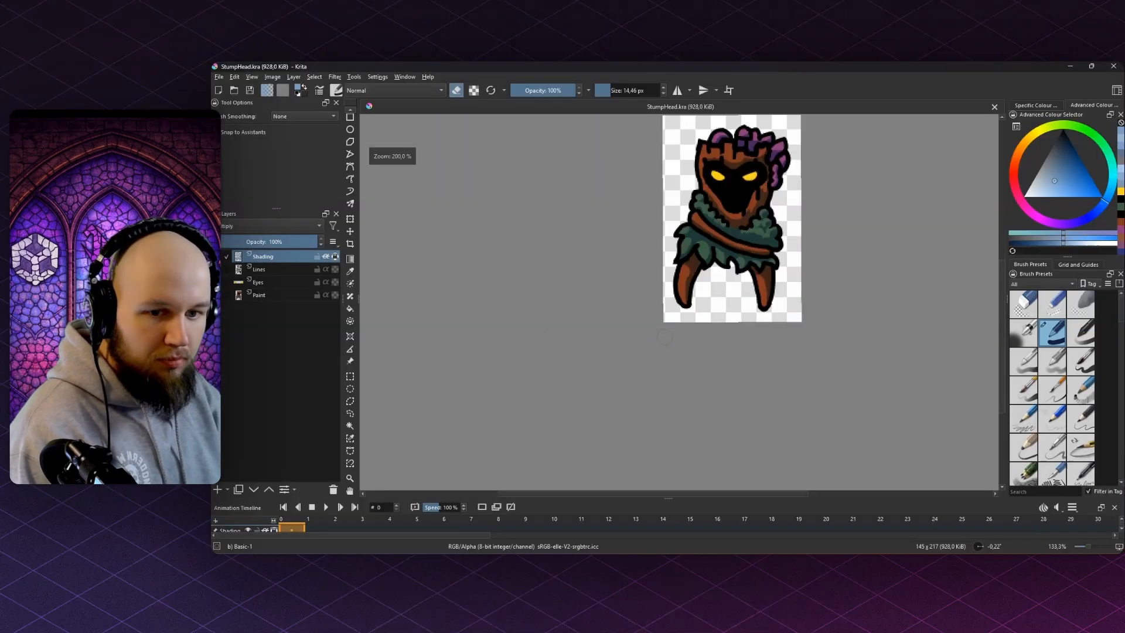
scroll(778, 270, "up", 3)
left_click_drag(630, 270, 659, 330)
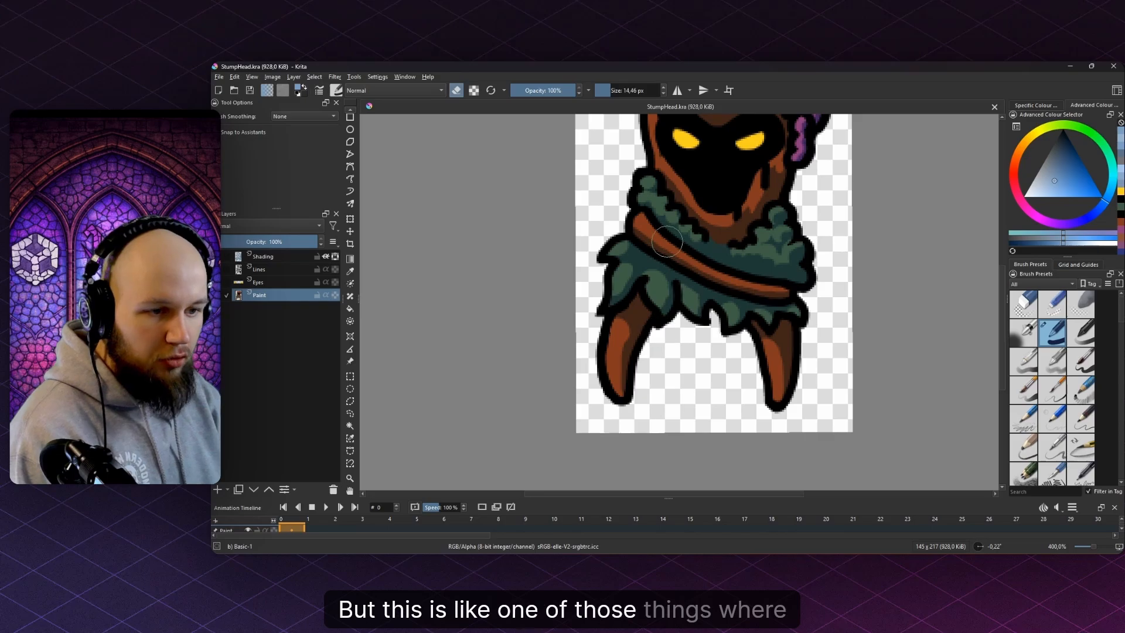
key("e")
left_click(691, 250, "ctrl")
left_click(1067, 156)
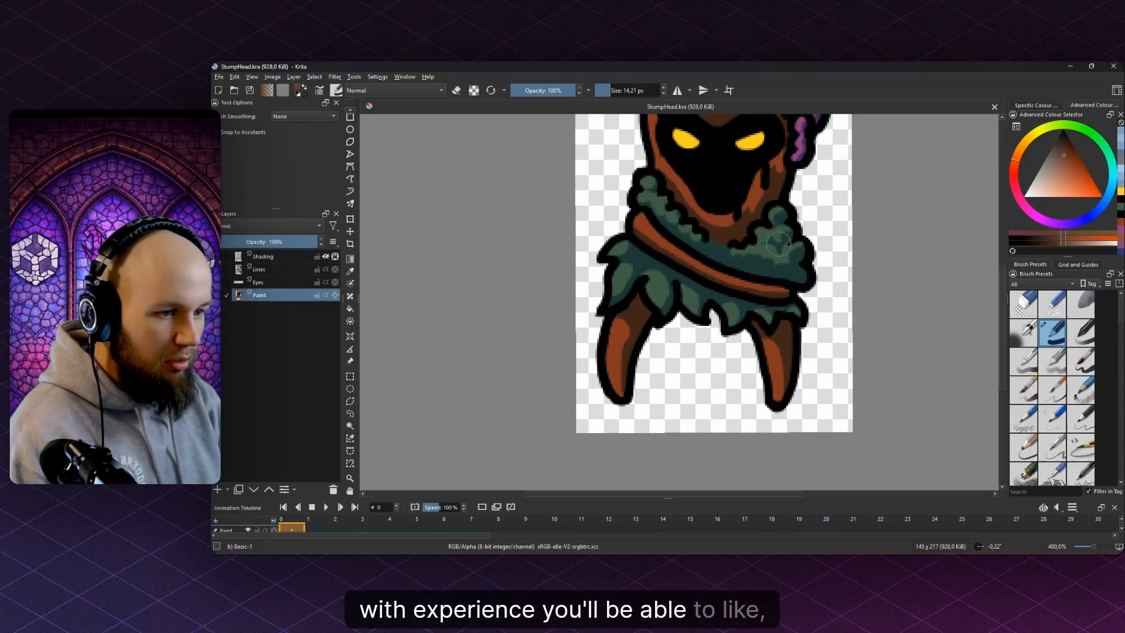
- Hide the Shading layer and select the belt and legs by colour, grown by 2 px
scroll(639, 232, "up", 1)
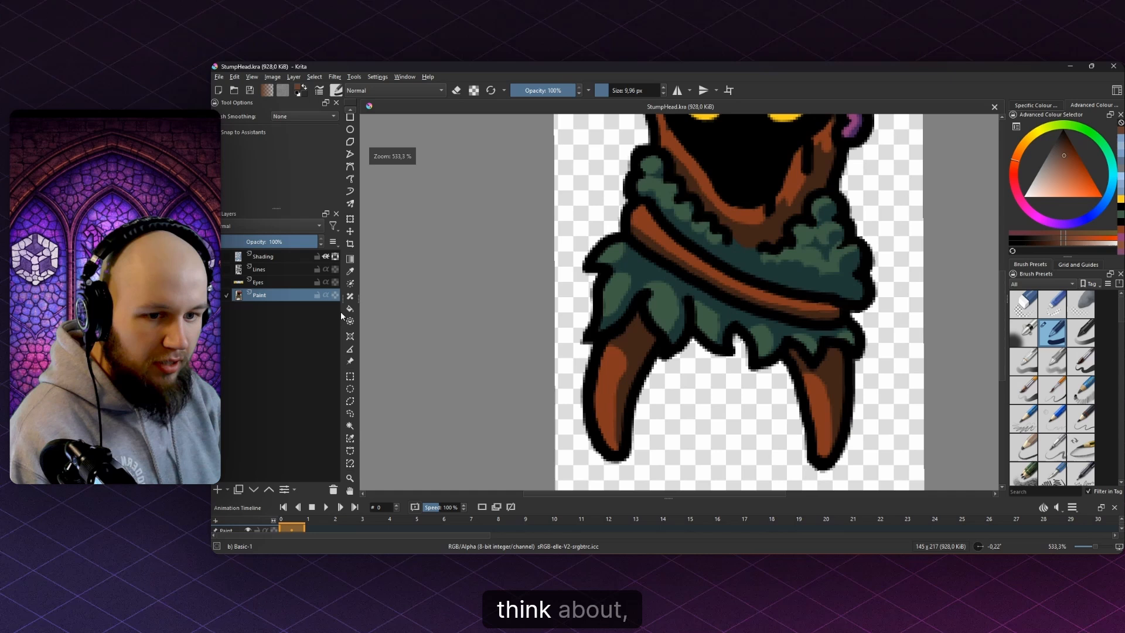
left_click(217, 257)
left_click(349, 414)
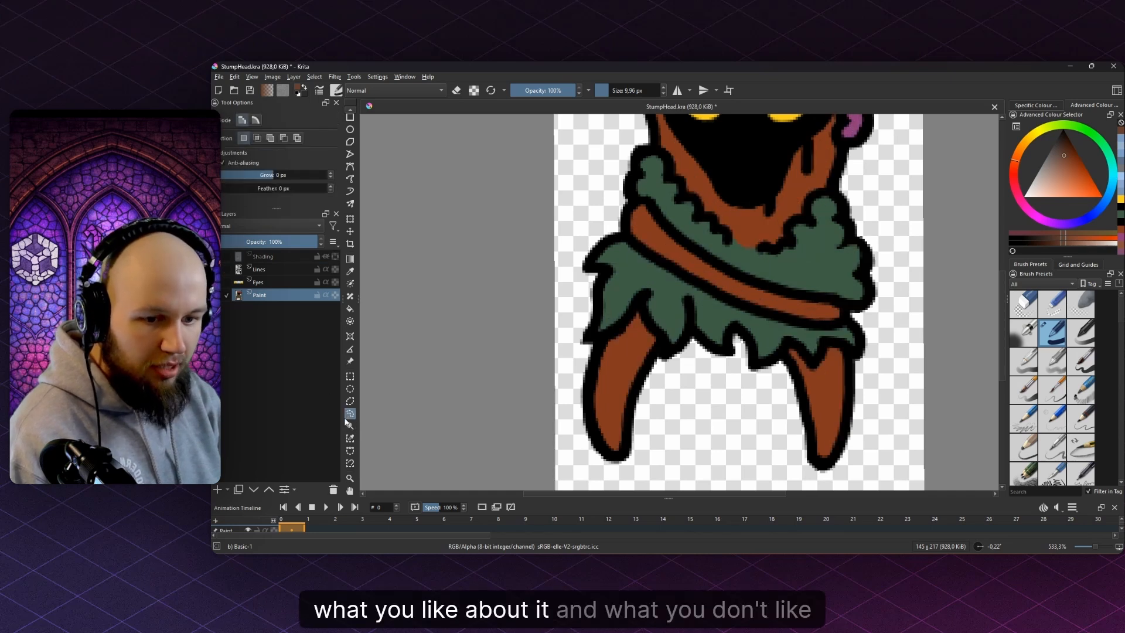
left_click(351, 426)
left_click(630, 378)
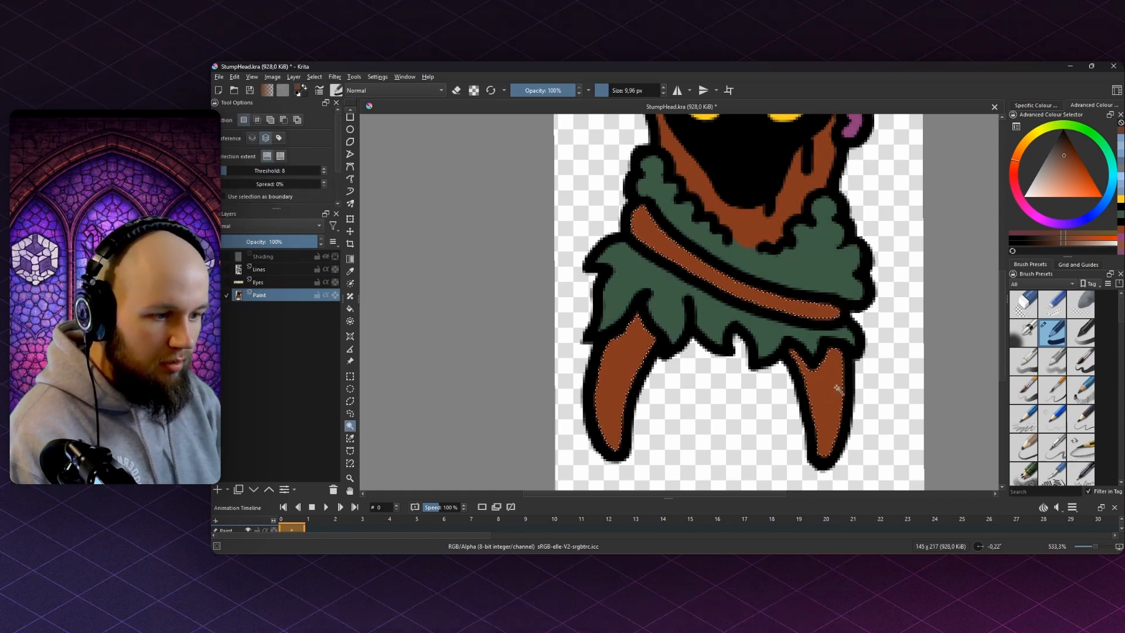
key("shift+g")
type("2")
key("Return")
- Paint the selected belt and legs darker brown, then deselect and zoom out
key("b")
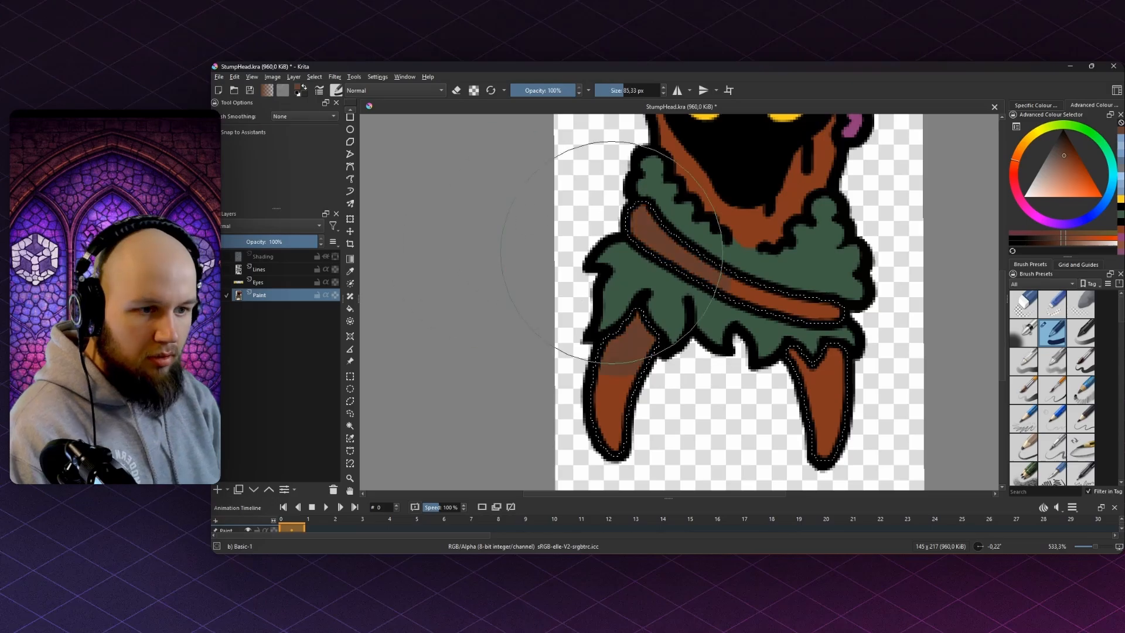
left_click(1063, 150)
mouse_move(750, 281)
left_mouse_down()
mouse_move(635, 377)
mouse_move(793, 361)
left_mouse_up()
key("ctrl+shift+a")
scroll(705, 317, "down", 4)
scroll(546, 323, "down", 2)
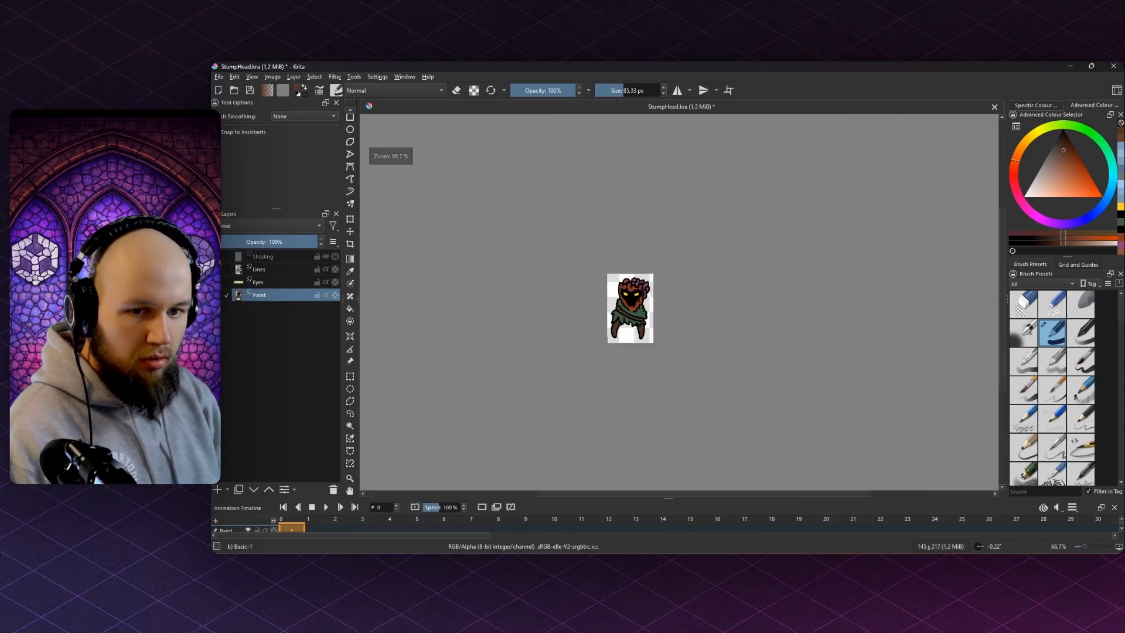
- Re-export the sprite as StumpHead.png, overwriting the old file and accepting the PNG options
left_click(219, 77)
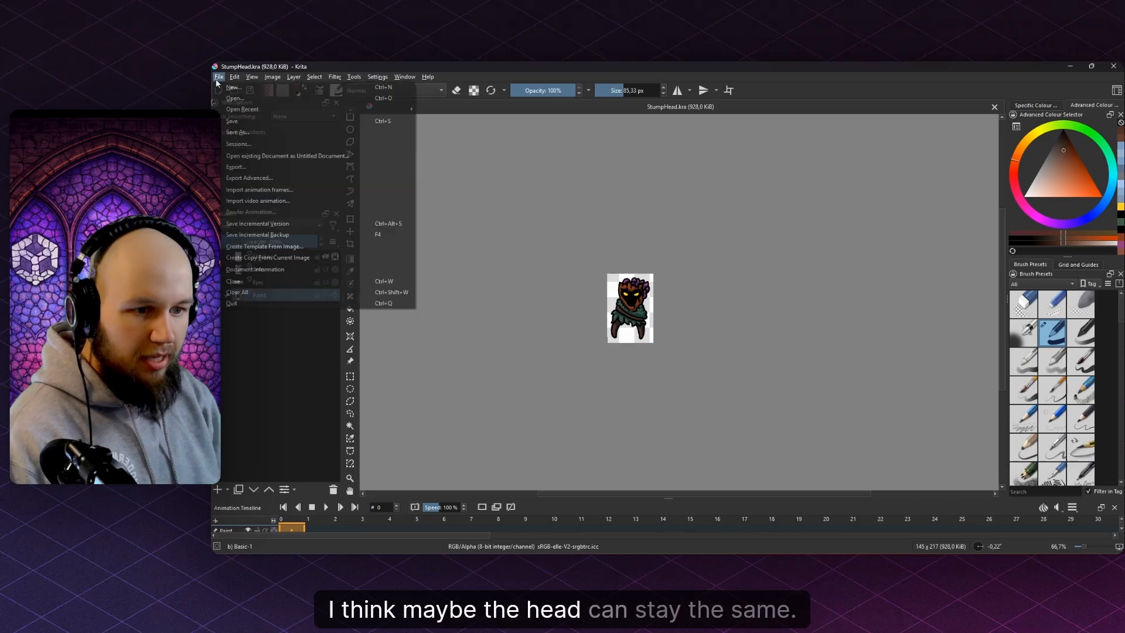
left_click(257, 175)
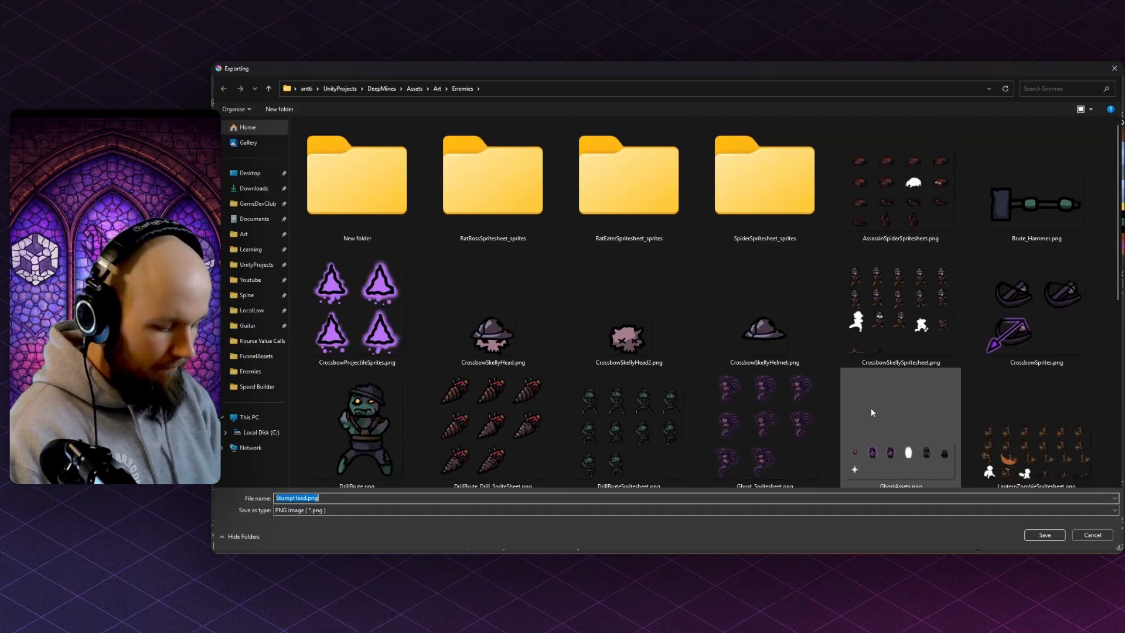
key("Return")
key("Return")
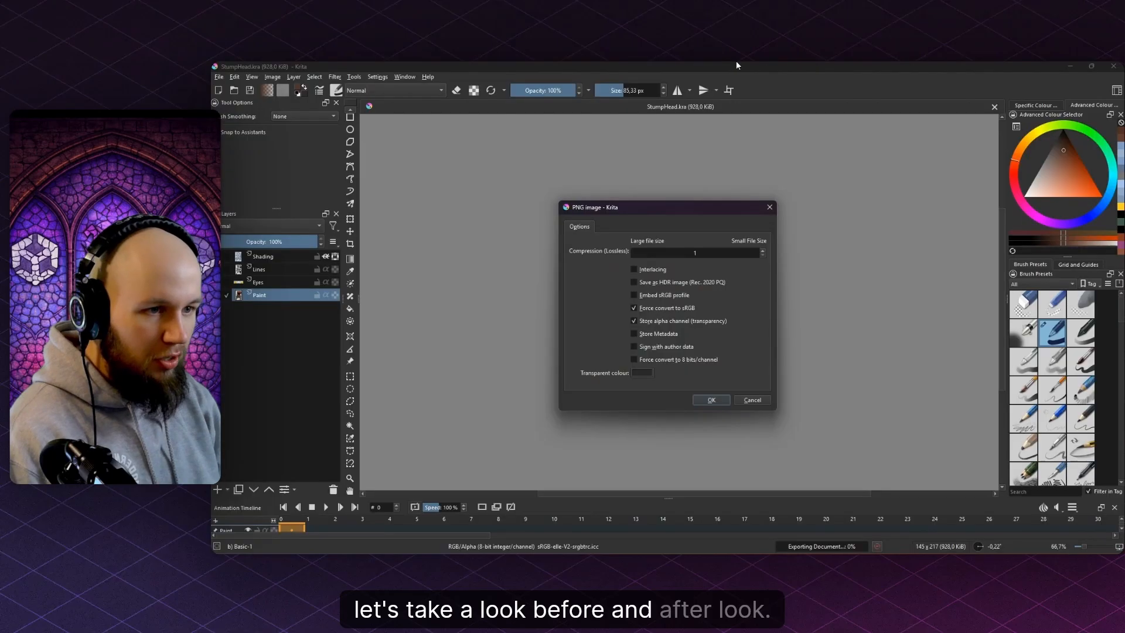
key("Return")
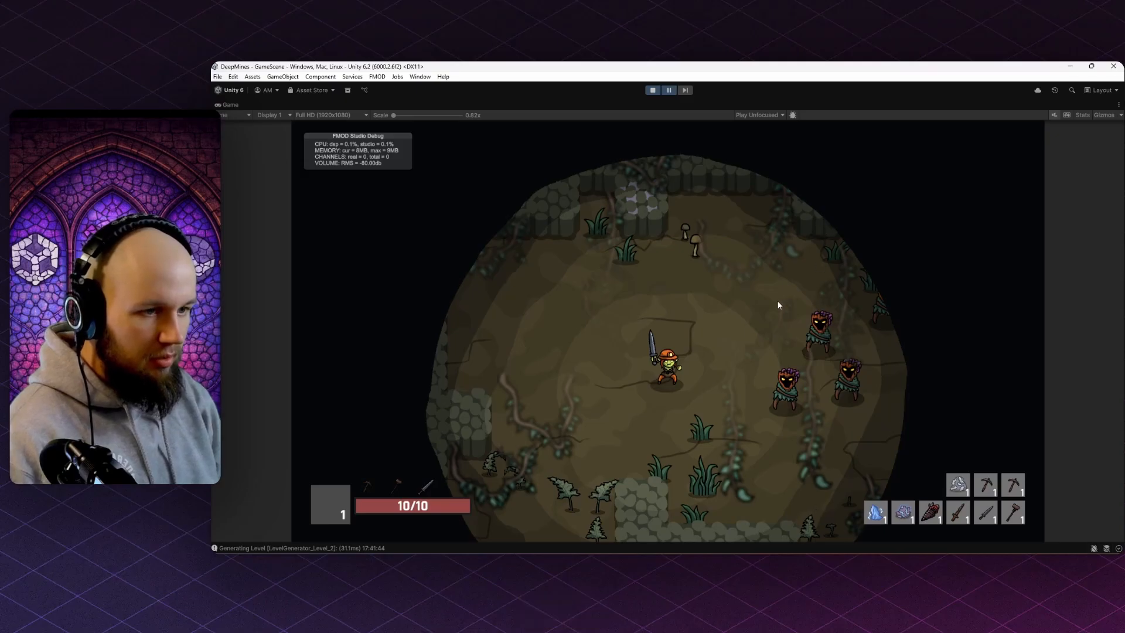
- Walk the miner past the darker-legged stumps, switching to hammer and sword and cutting grass
left_click(669, 91)
key("s")
key("d")
key("w")
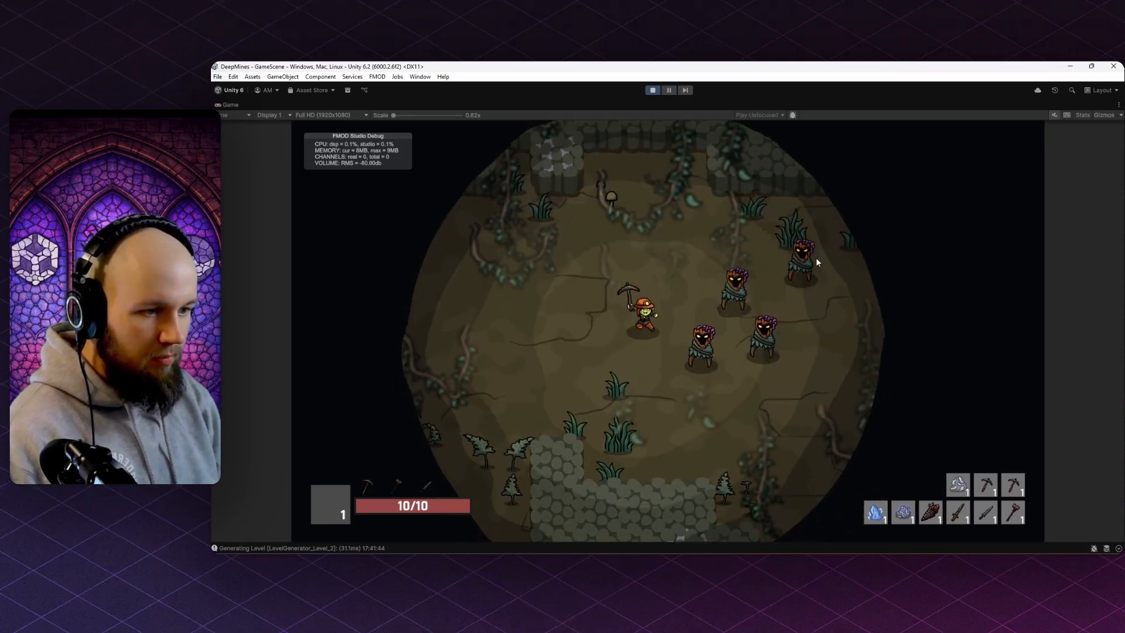
key("2")
key("d")
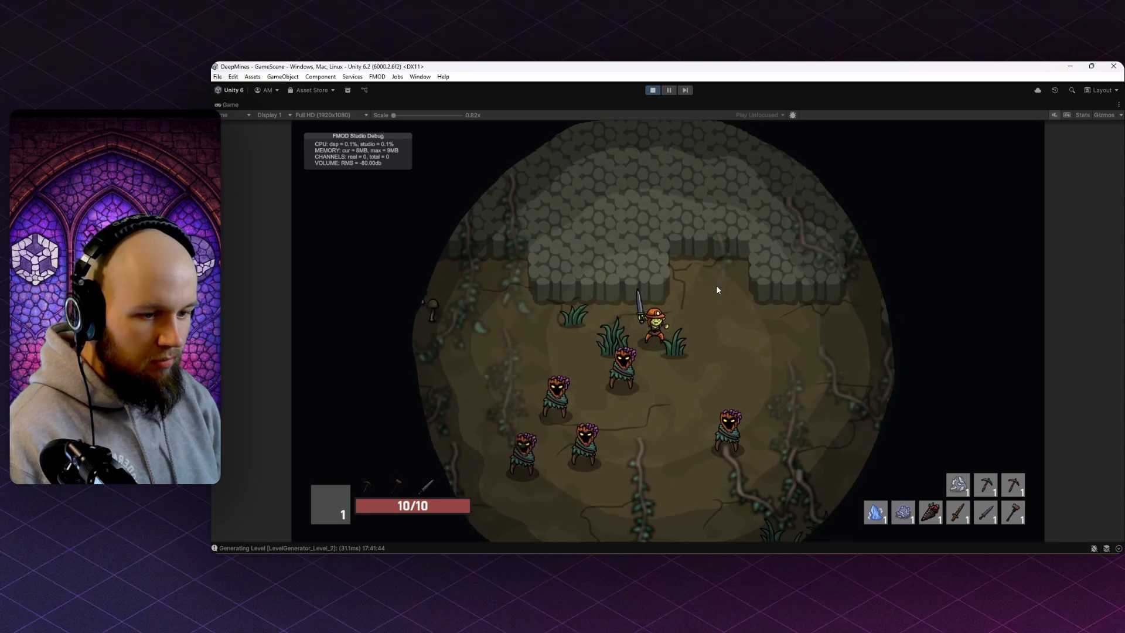
key("a")
key("3")
left_click(760, 355)
key("d")
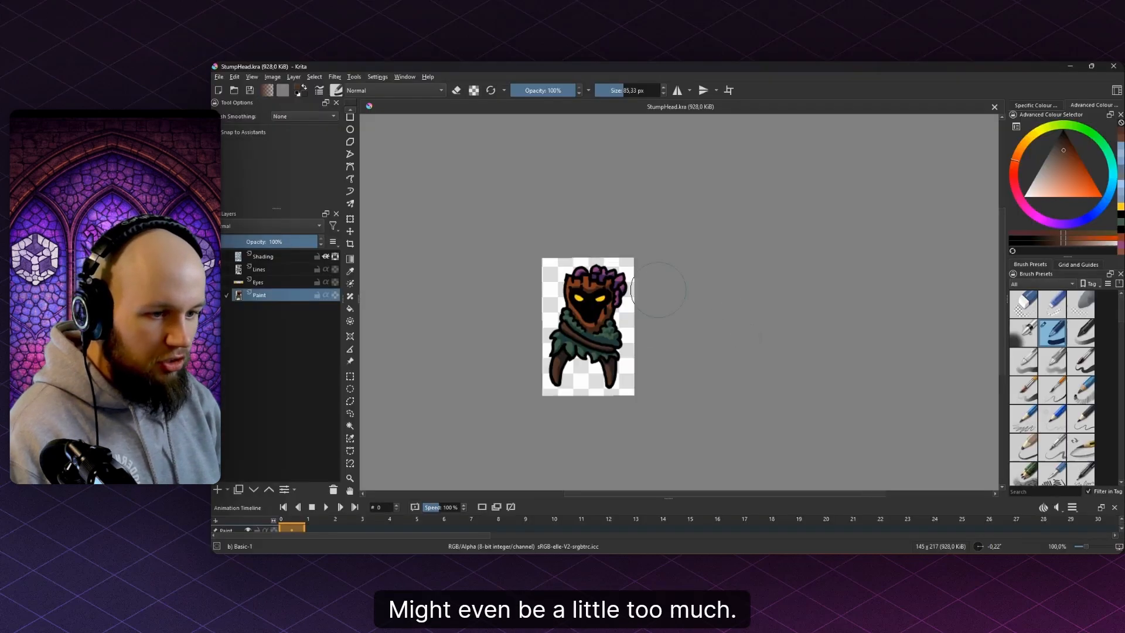
scroll(572, 325, "up", 3)
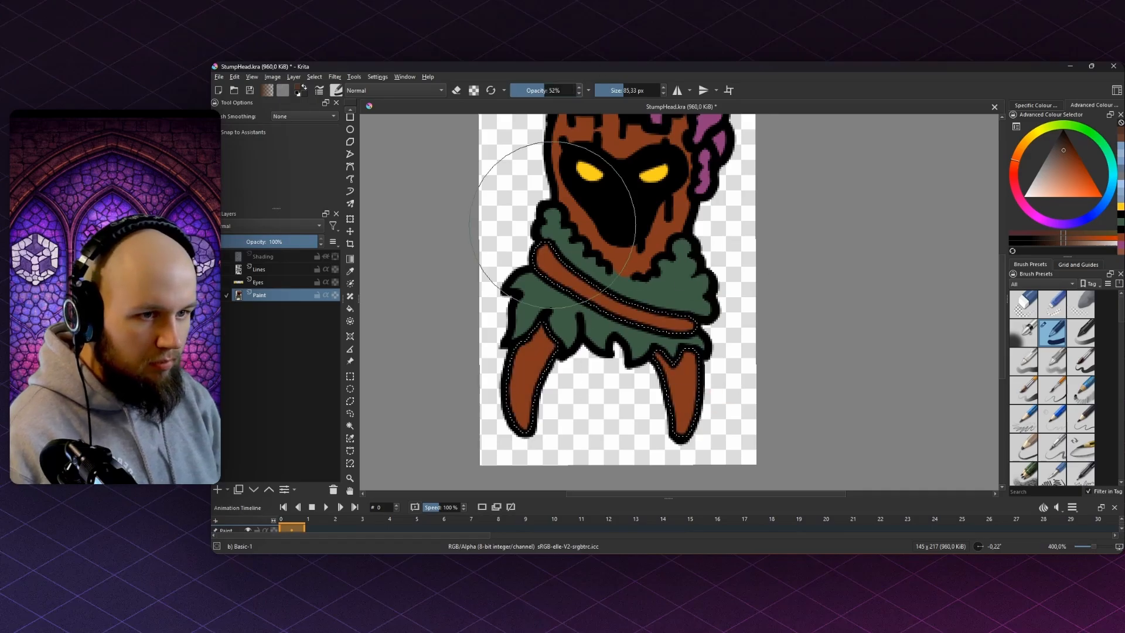
- Nudge the brown colour slightly and show the selection outline again
left_click_drag(1067, 153, 1066, 153)
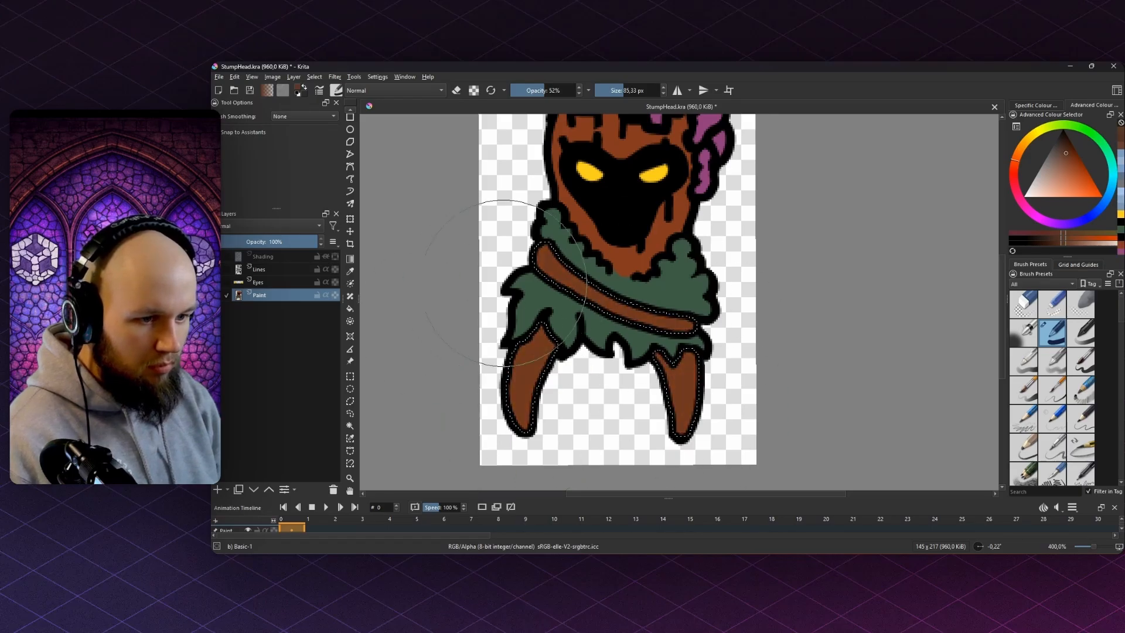
scroll(691, 243, "down", 3)
key("ctrl+h")
scroll(683, 258, "up", 3)
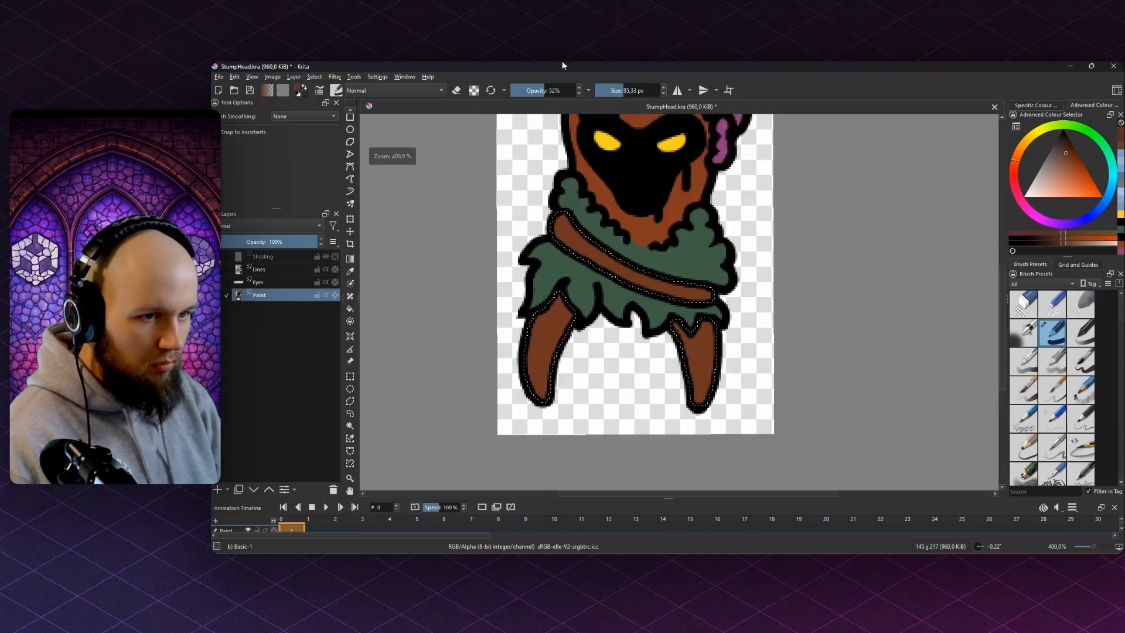
scroll(644, 364, "down", 3)
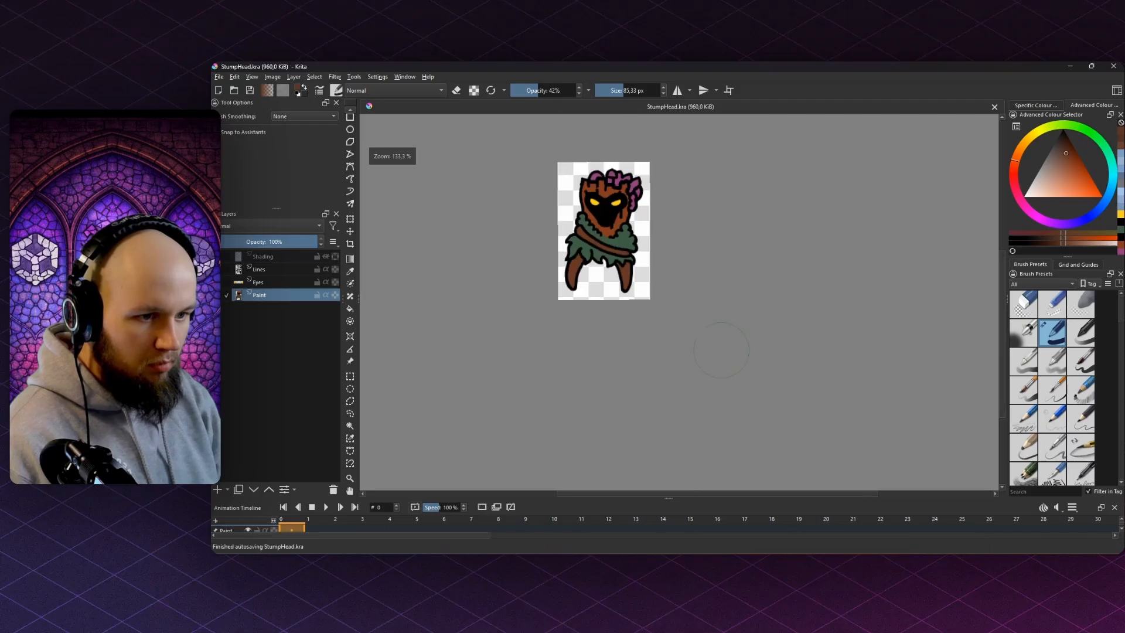
- Keep the Shading layer clipped and paint a broad stroke across the character to soften it
left_click(219, 77)
left_click_drag(498, 332, 482, 333)
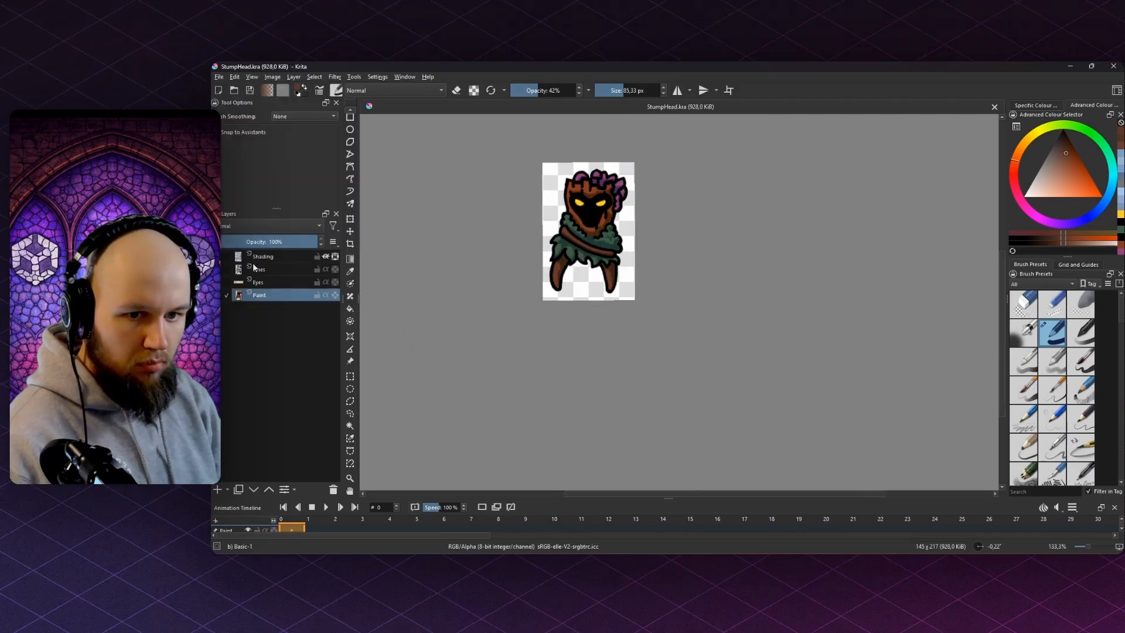
scroll(545, 210, "up", 4)
left_click(325, 257)
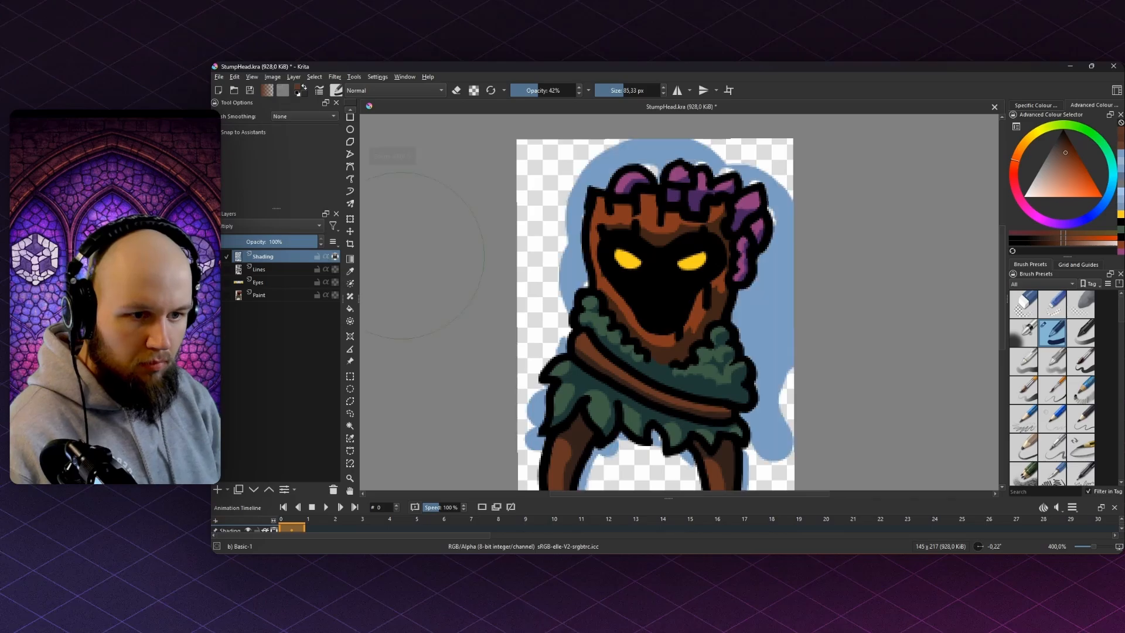
key("ctrl+z")
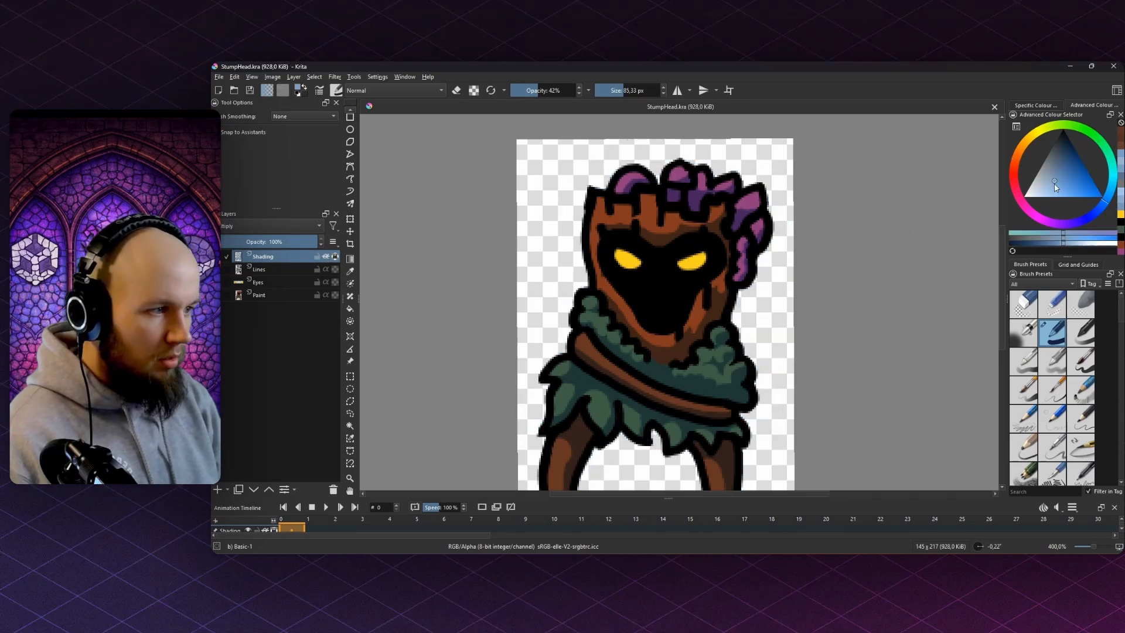
scroll(751, 240, "down", 3)
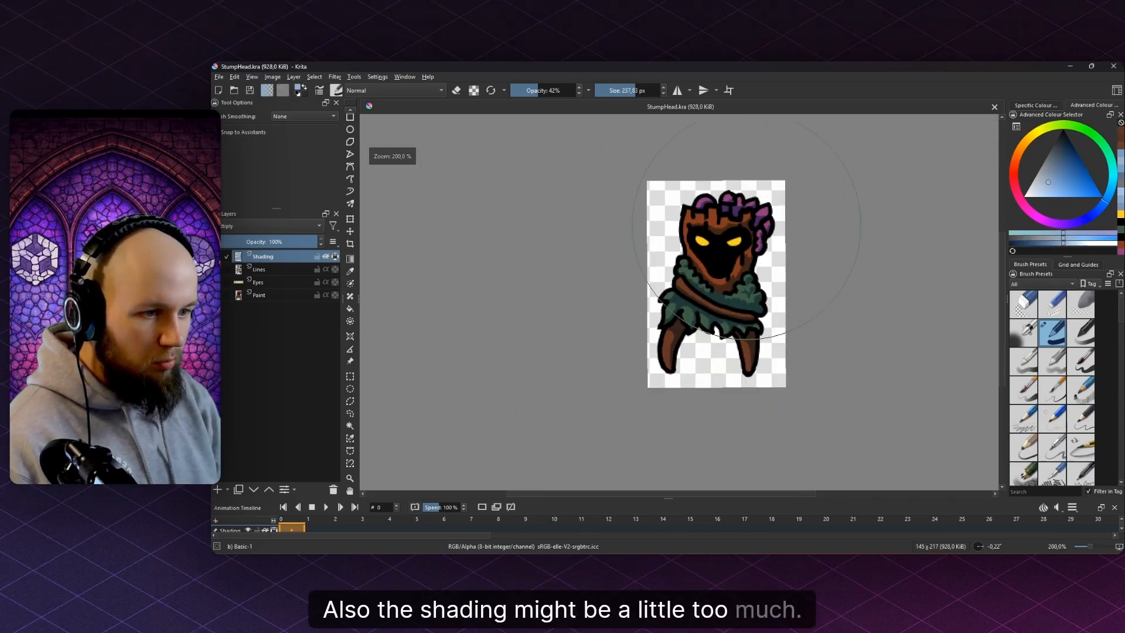
mouse_move(747, 225)
left_mouse_down()
mouse_move(750, 290)
mouse_move(625, 256)
left_mouse_up()
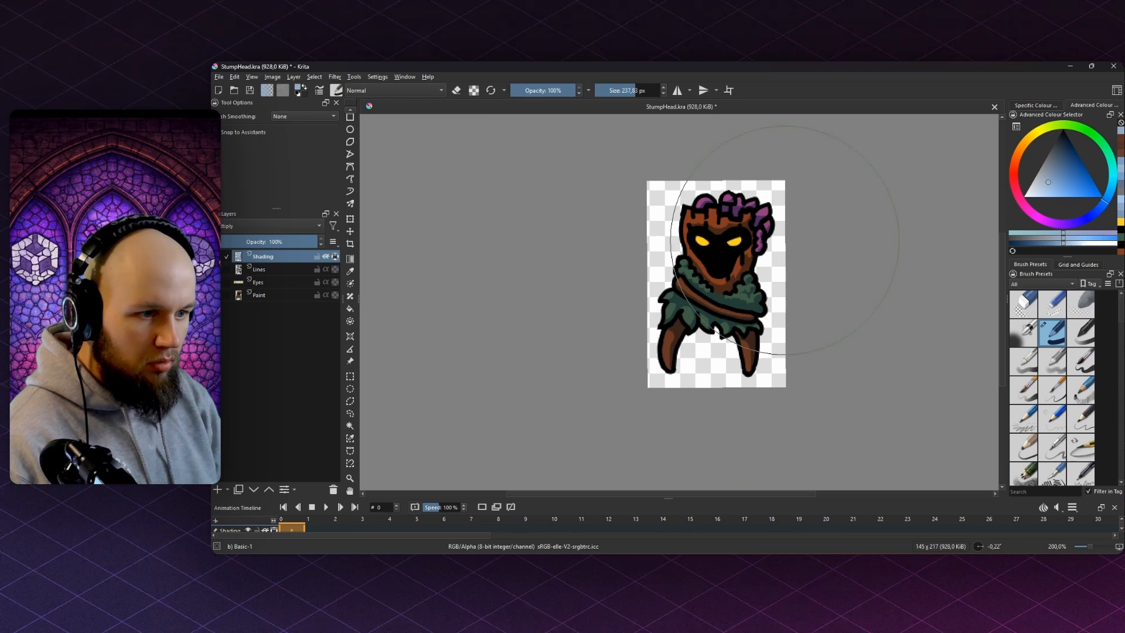
- Export the sprite as StumpHead.png into the Enemies folder
left_click(218, 77)
left_click(252, 178)
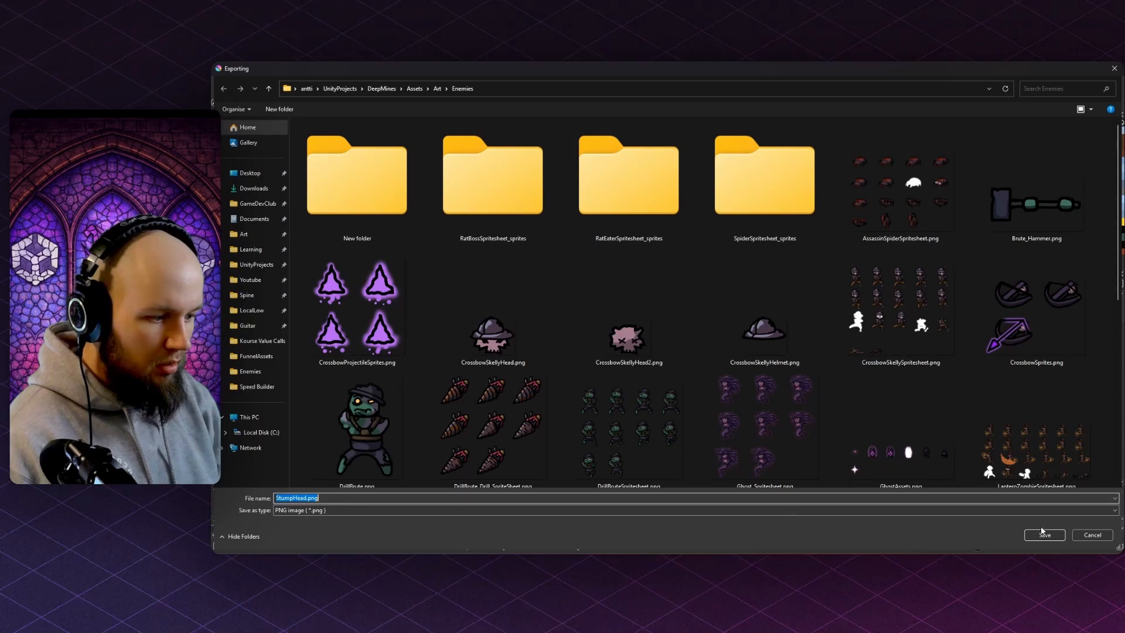
left_click(1043, 533)
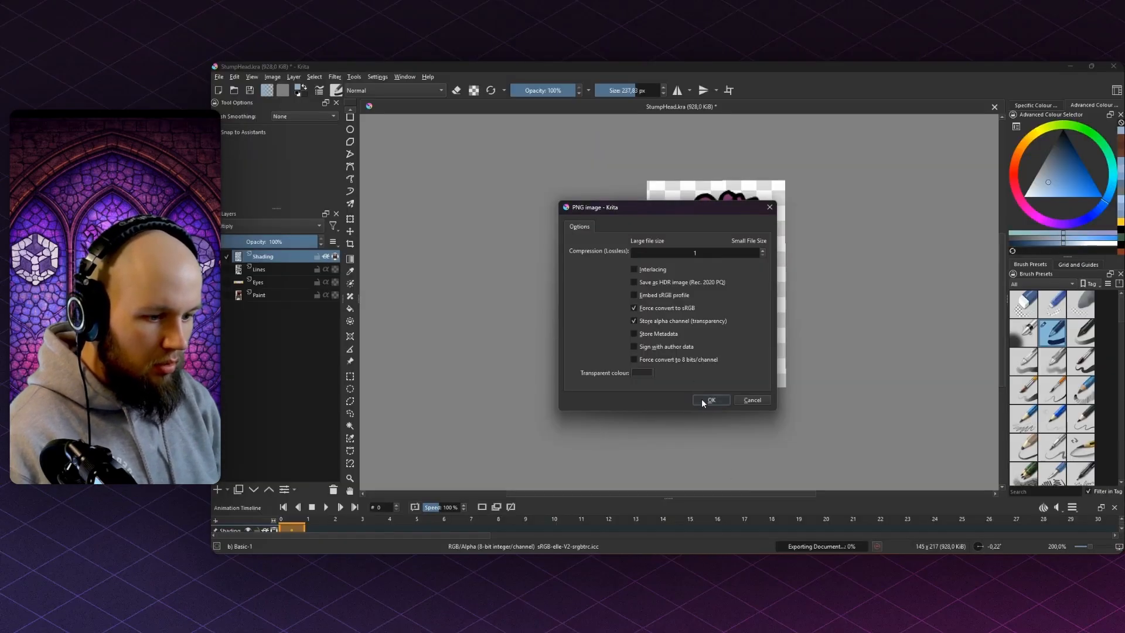
- Confirm the PNG export and swing the sword at the stump enemies while moving around them
left_click(710, 399)
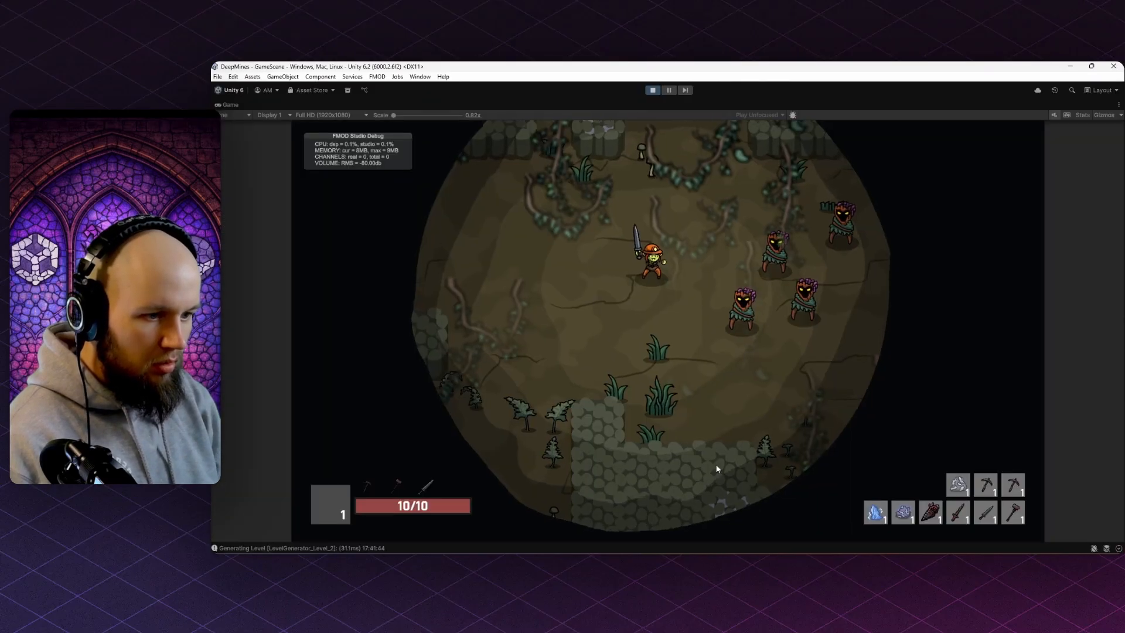
key("d")
key("w")
left_click(657, 403)
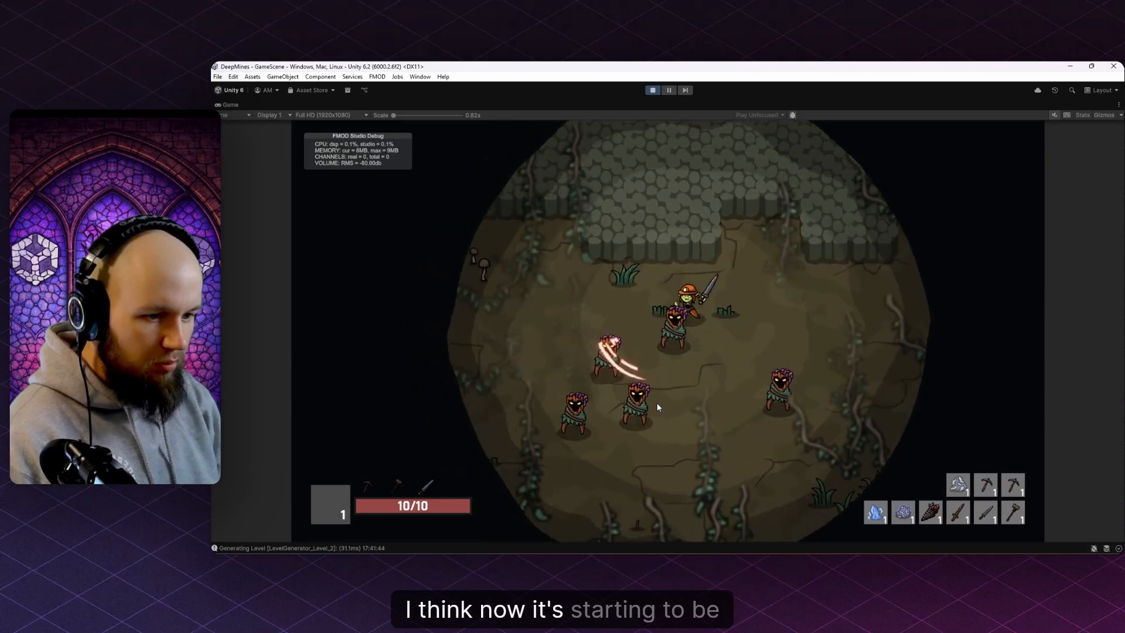
key("s")
key("a")
left_click(599, 257)
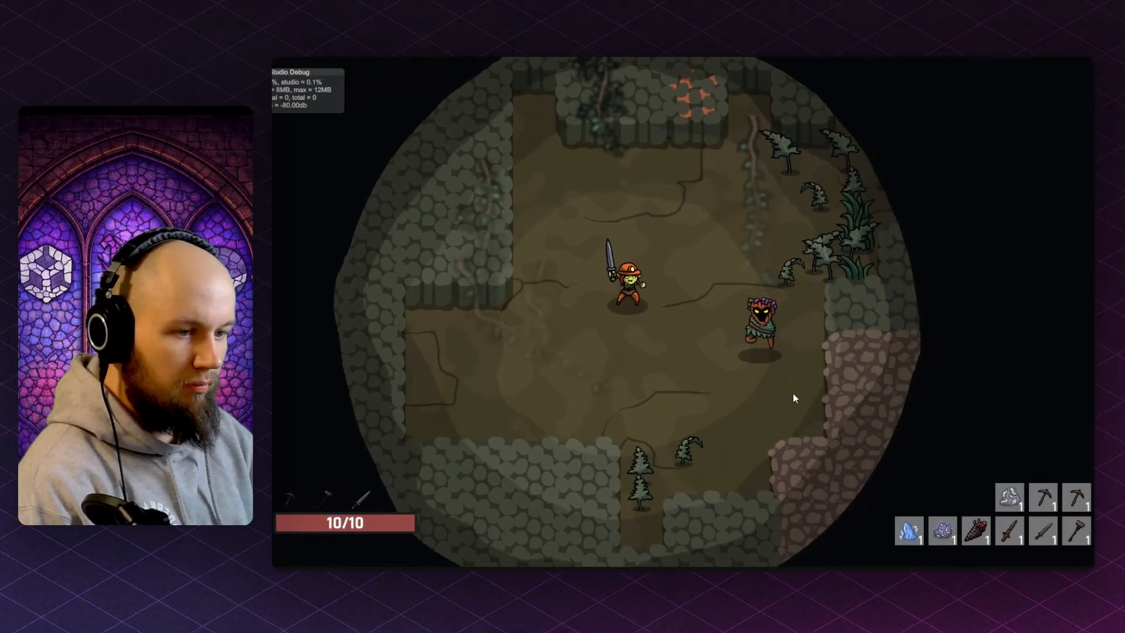
- Dodge the enemies' magenta projectiles and downward dash by running away from them
key("s")
key("d")
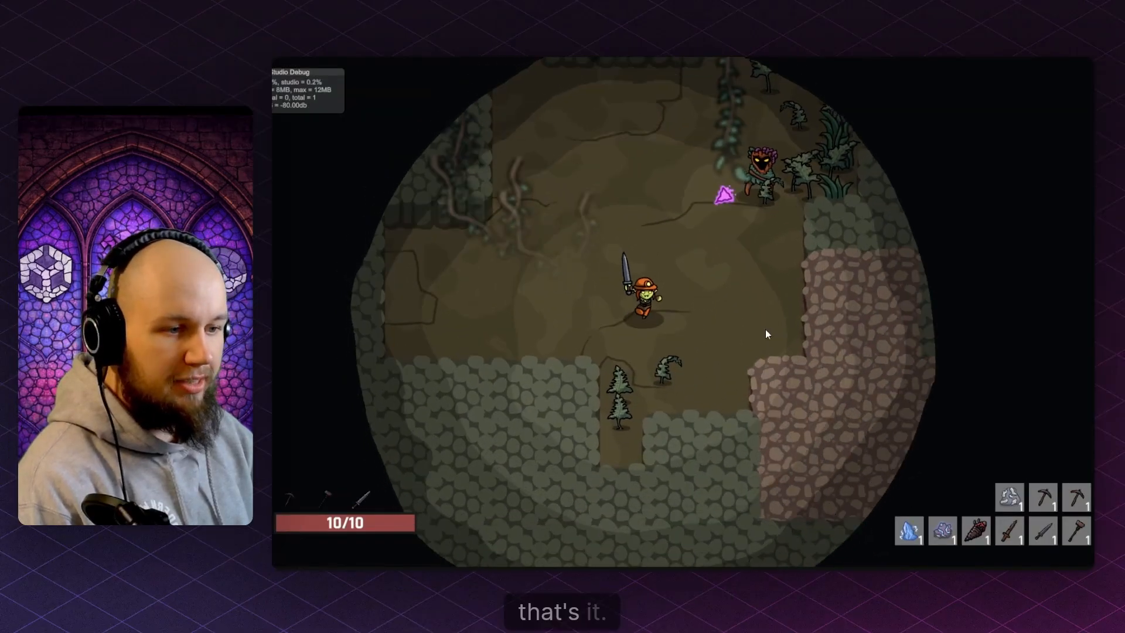
key("w")
key("a")
key("a")
key("s")
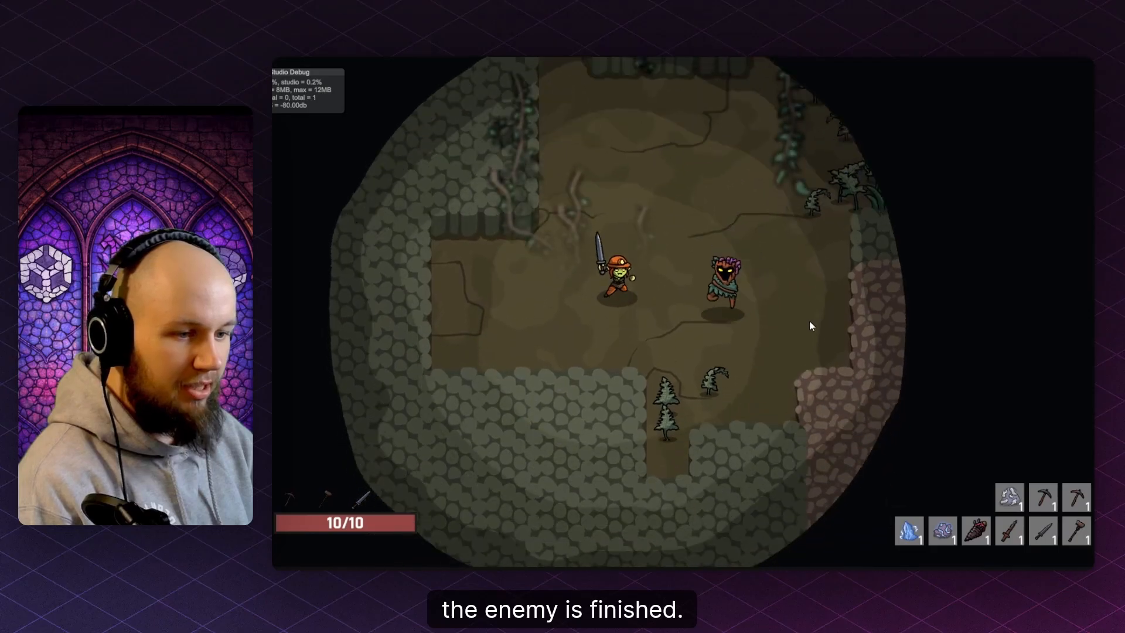
key("w")
key("d")
key("s")
key("a")
key("w")
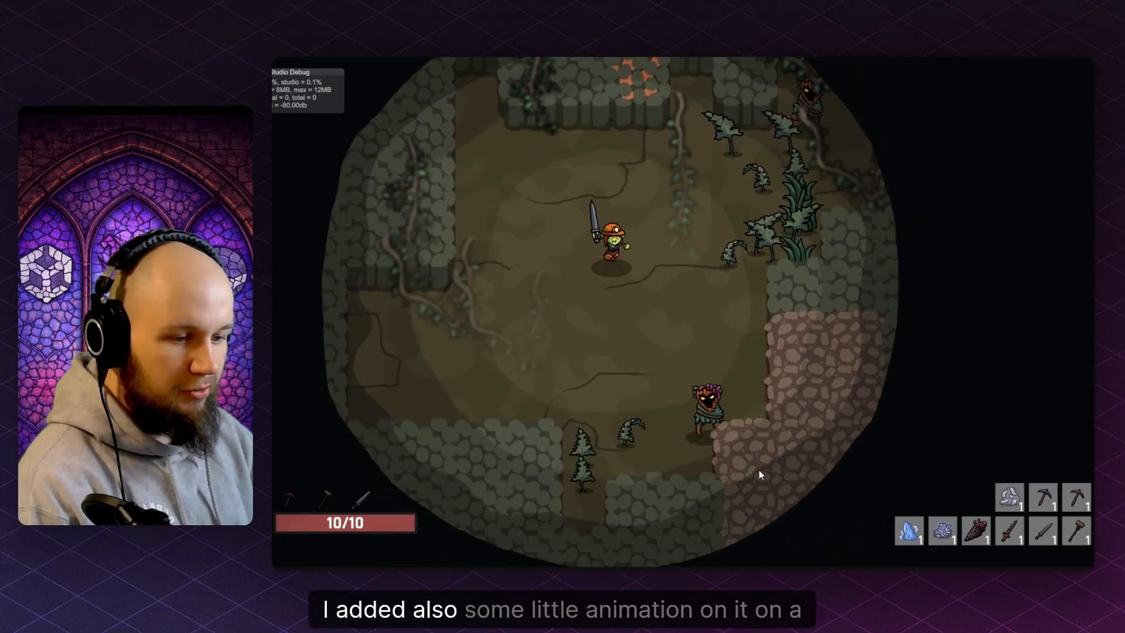
key("s")
key("a")
key("w")
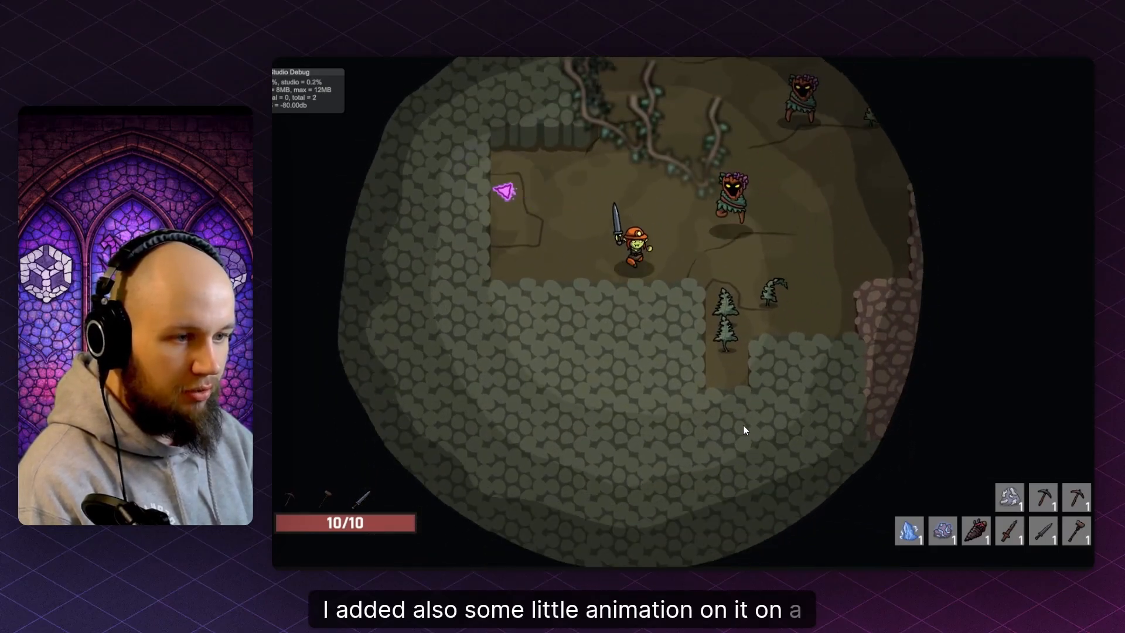
key("a")
key("s")
key("d")
- Keep weaving around the chasing stump enemies to avoid their magenta shots
key("d")
key("w")
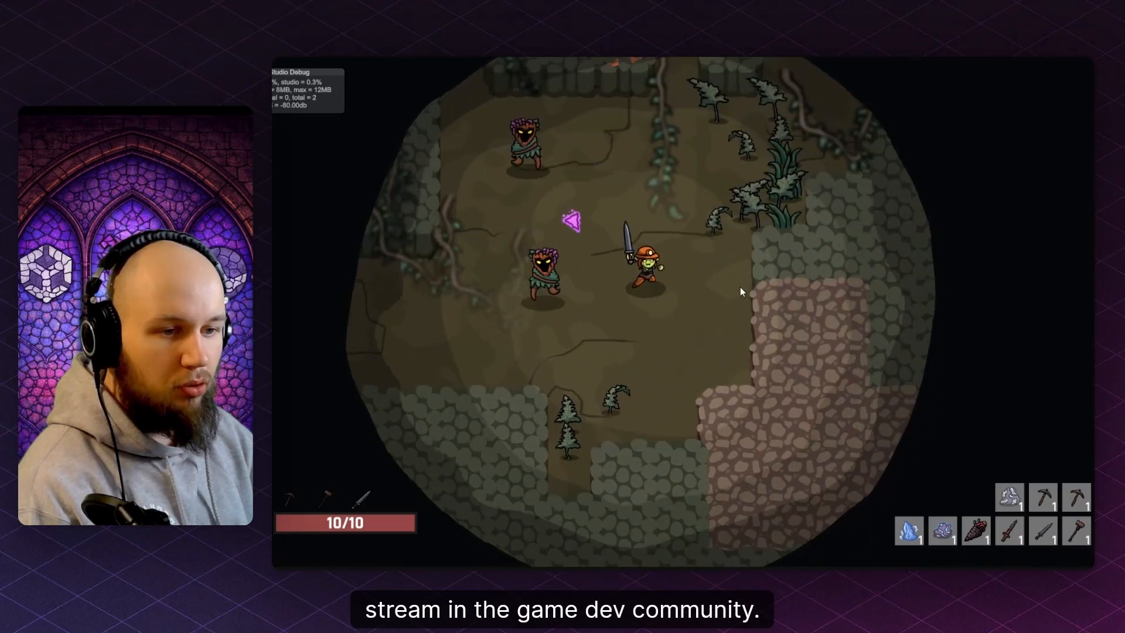
key("s")
key("d")
key("a")
key("w")
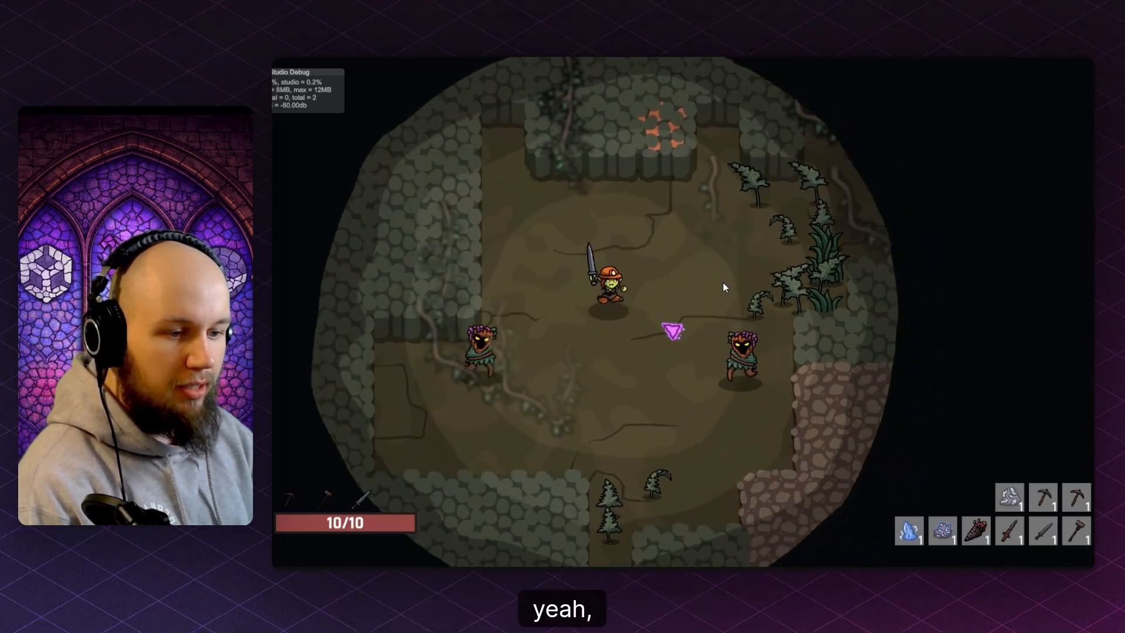
key("s")
key("d")
key("d")
key("s")
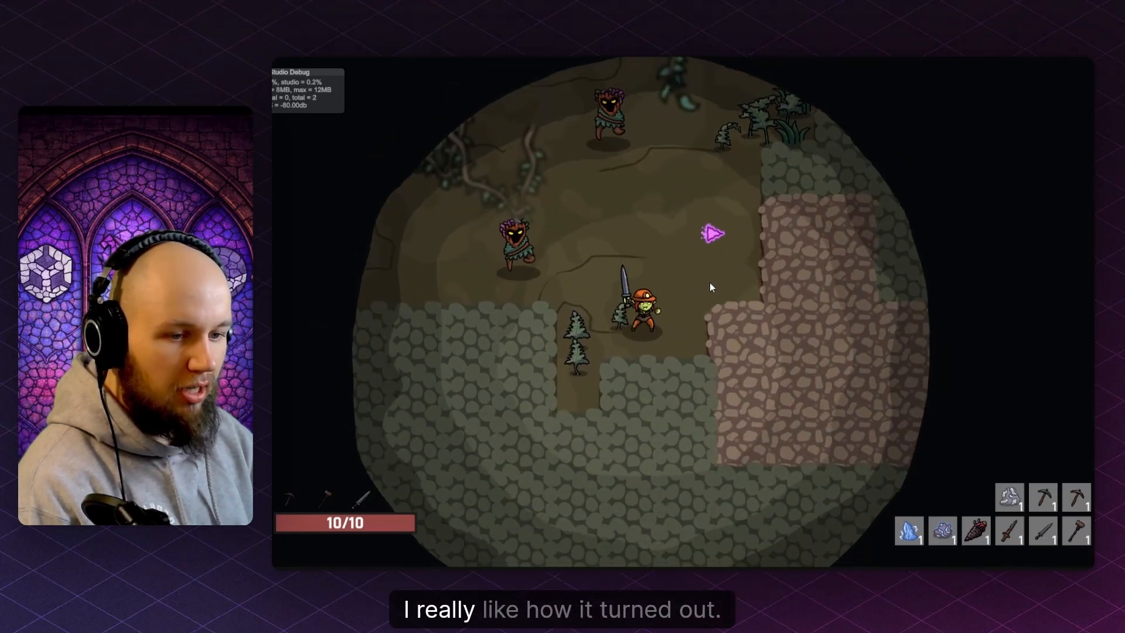
key("d")
key("w")
key("a")
key("d")
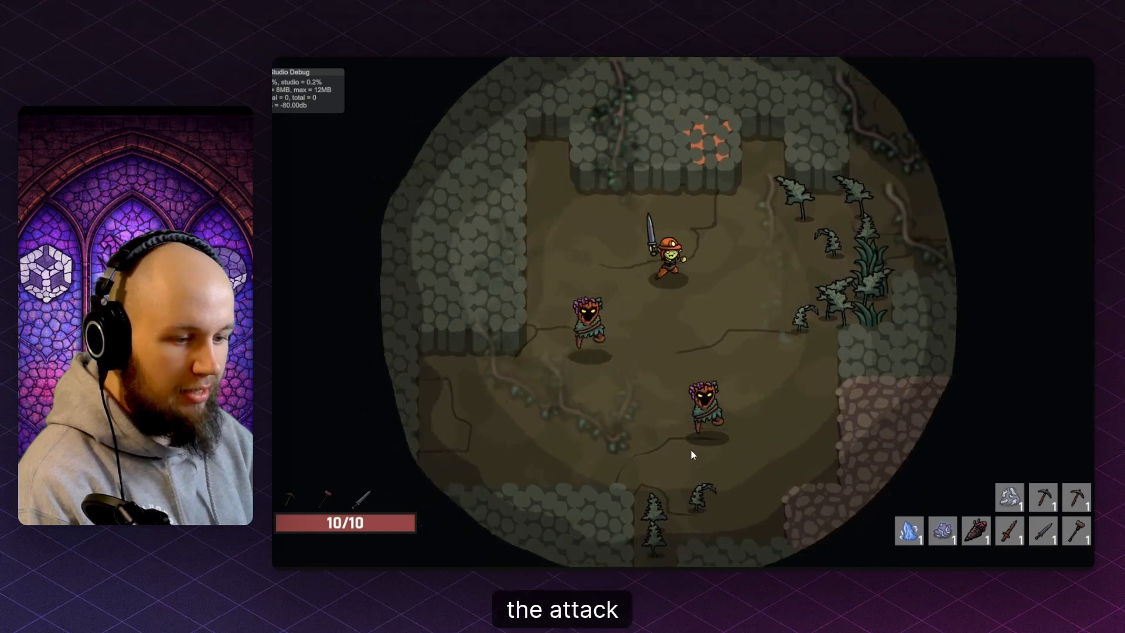
- Walk the player up through the cave, running back and forth past the enemies
key("s")
key("a")
key("w")
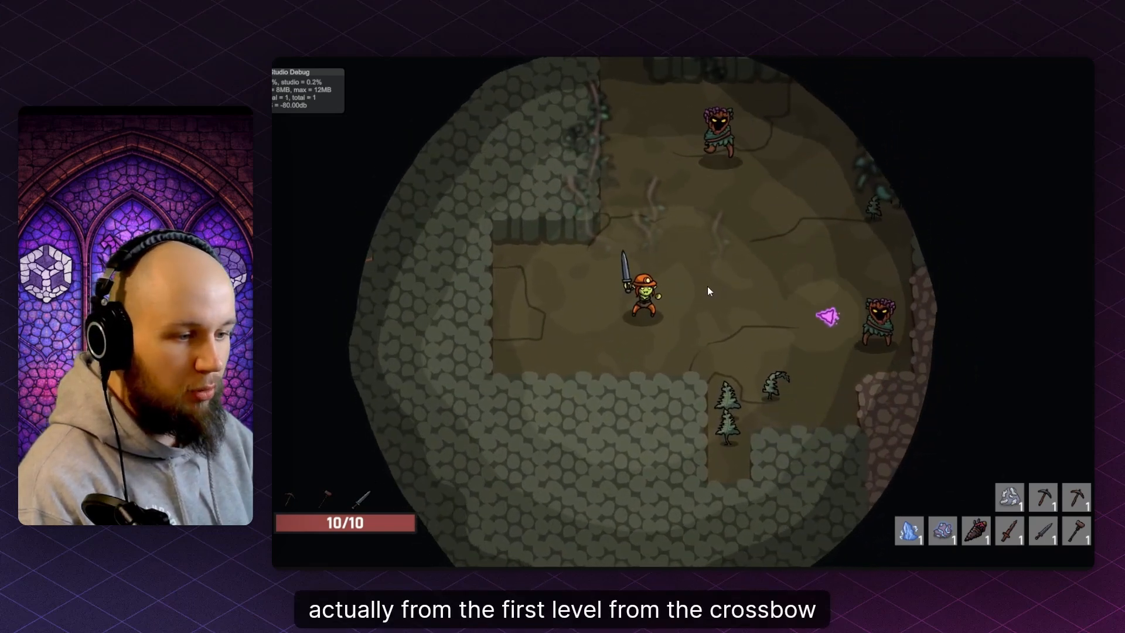
key("w")
key("d")
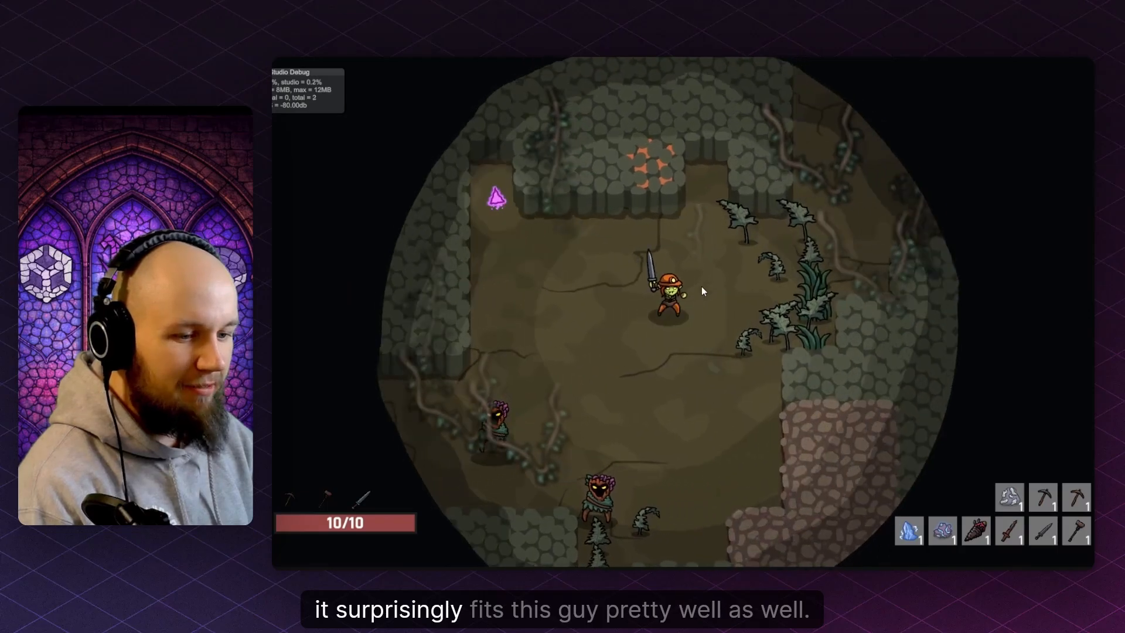
key("a")
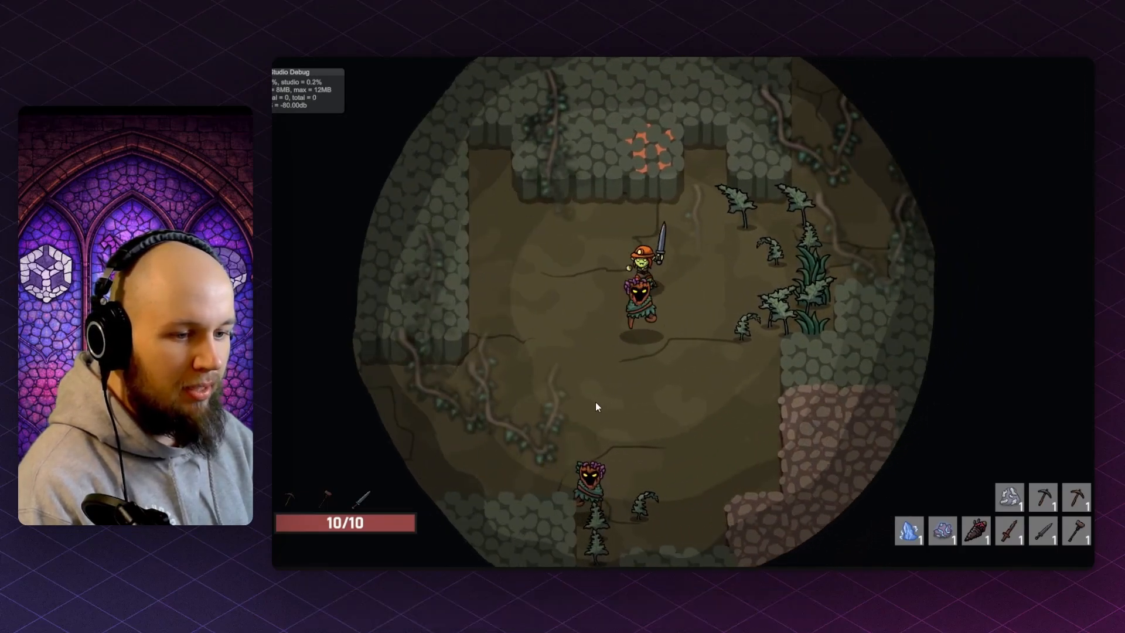
key("s")
key("d")
key("w")
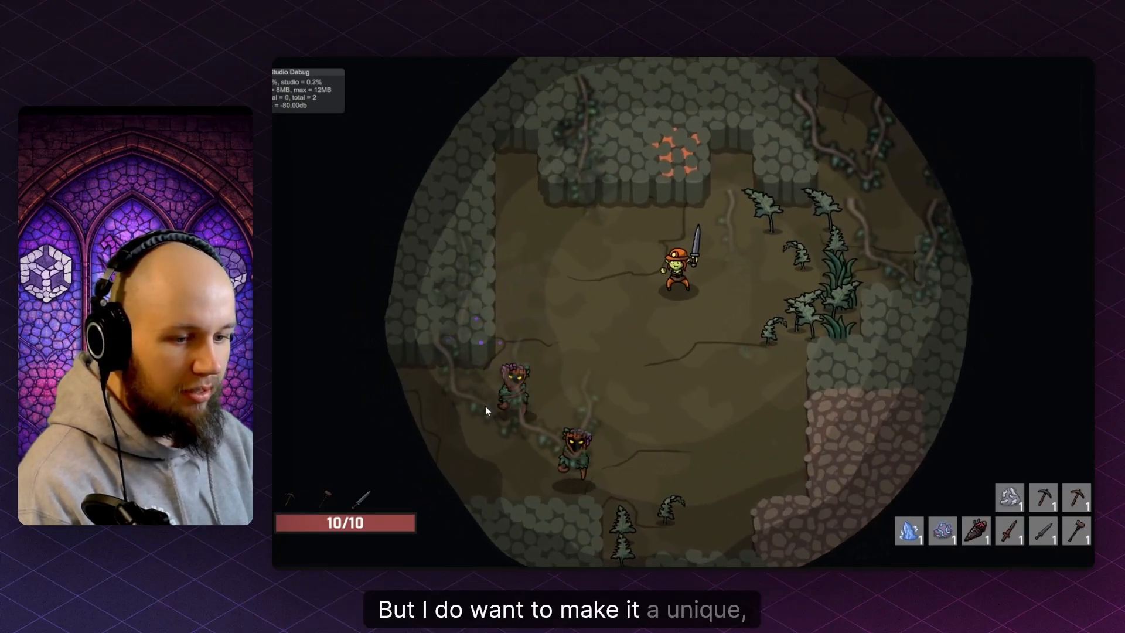
key("s")
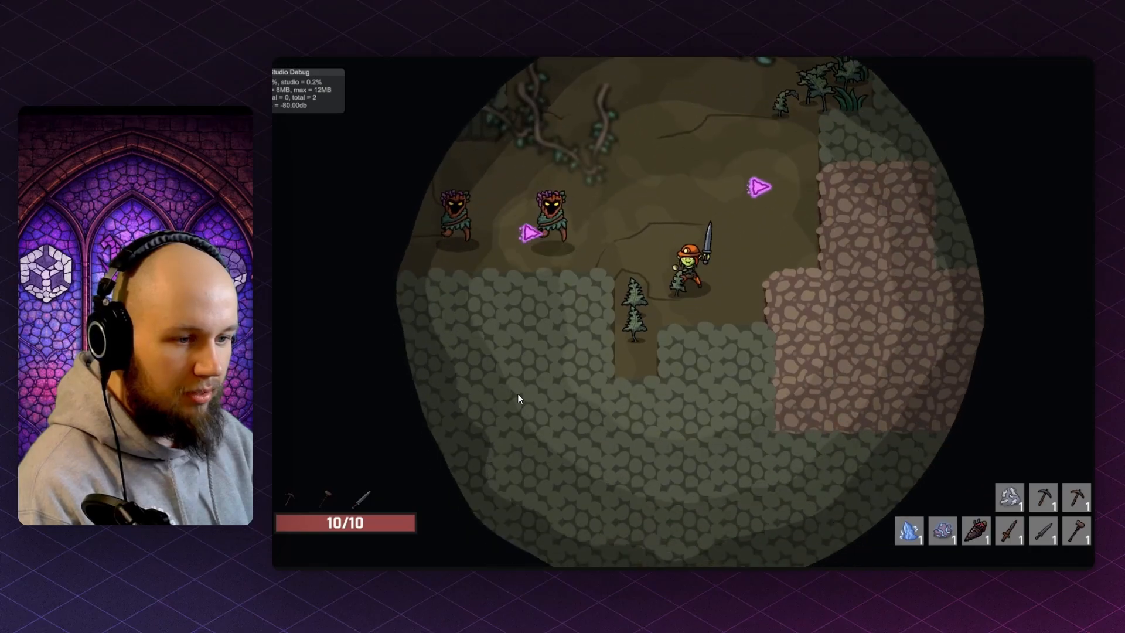
key("d")
key("w")
key("s")
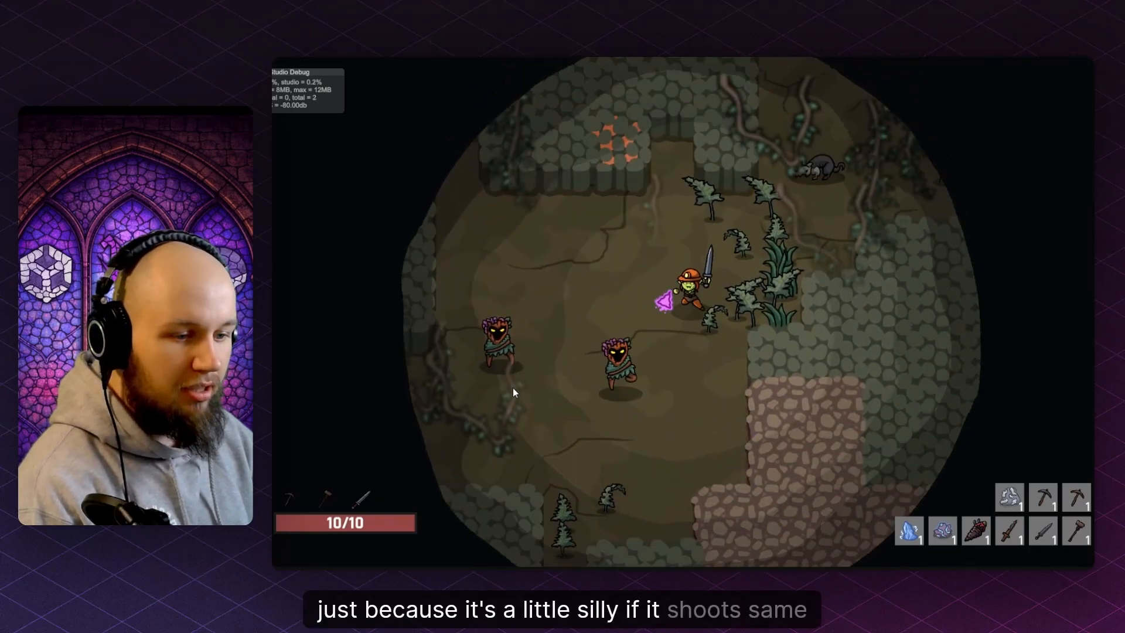
key("a")
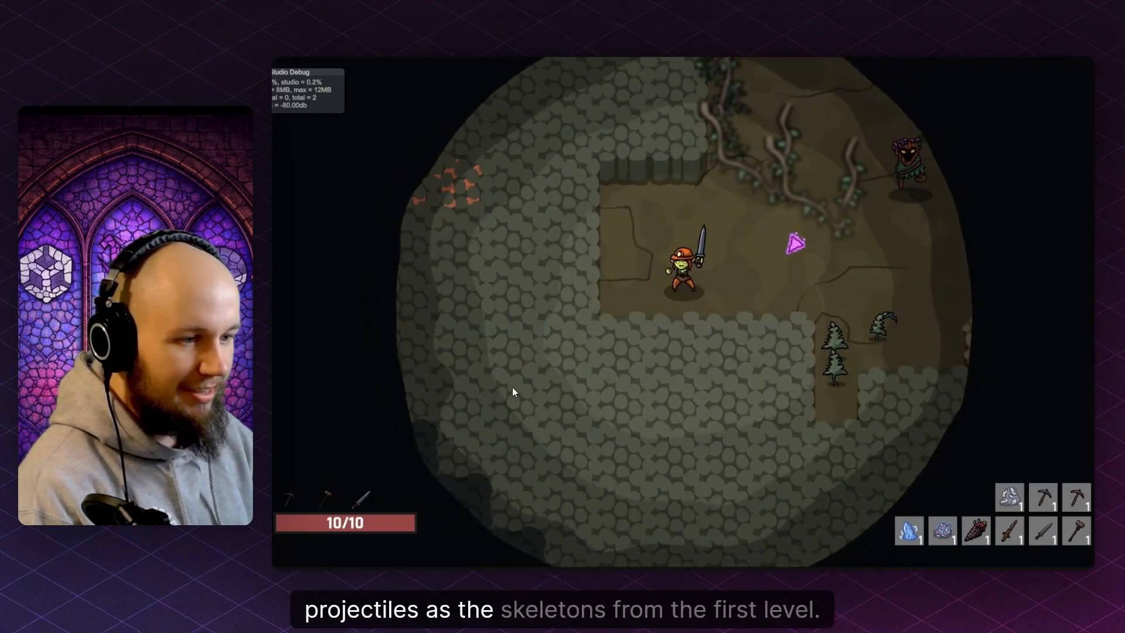
key("d")
key("w")
- Close in and slash a nearby stump enemy, then retreat away from its projectile
key("d")
key("s")
left_click(681, 426)
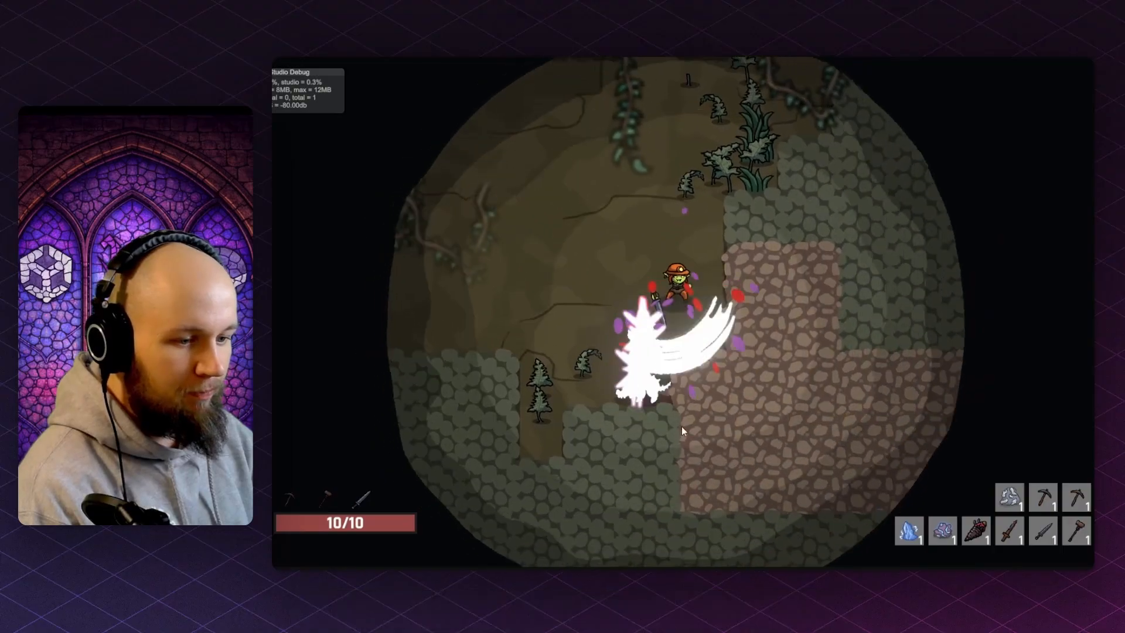
key("a")
key("s")
key("w")
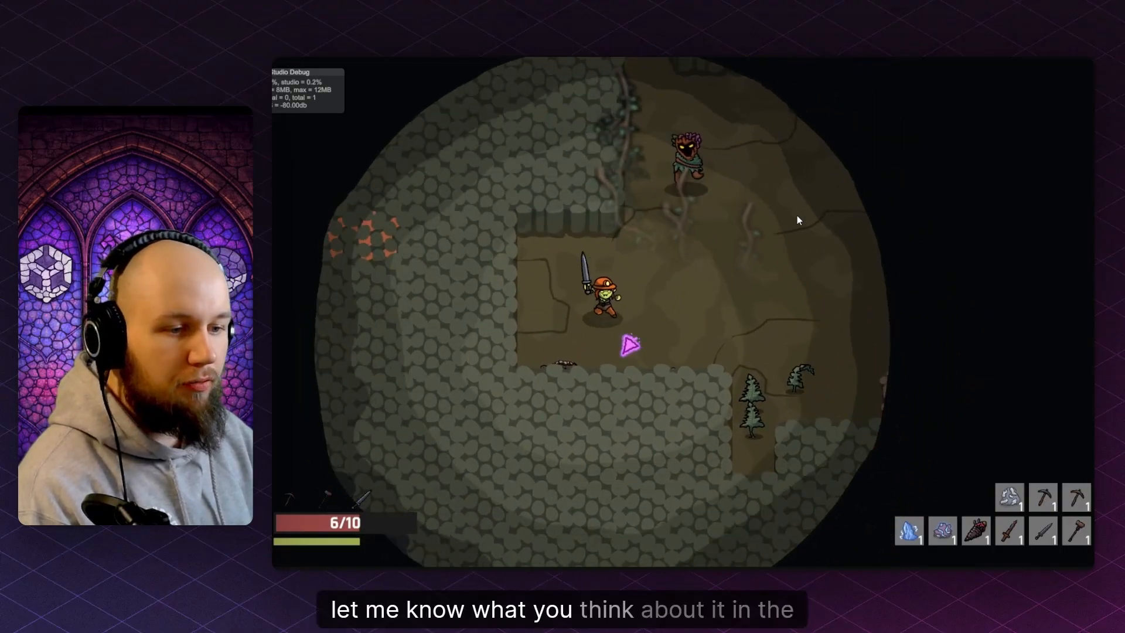
key("d")
key("w")
key("a")
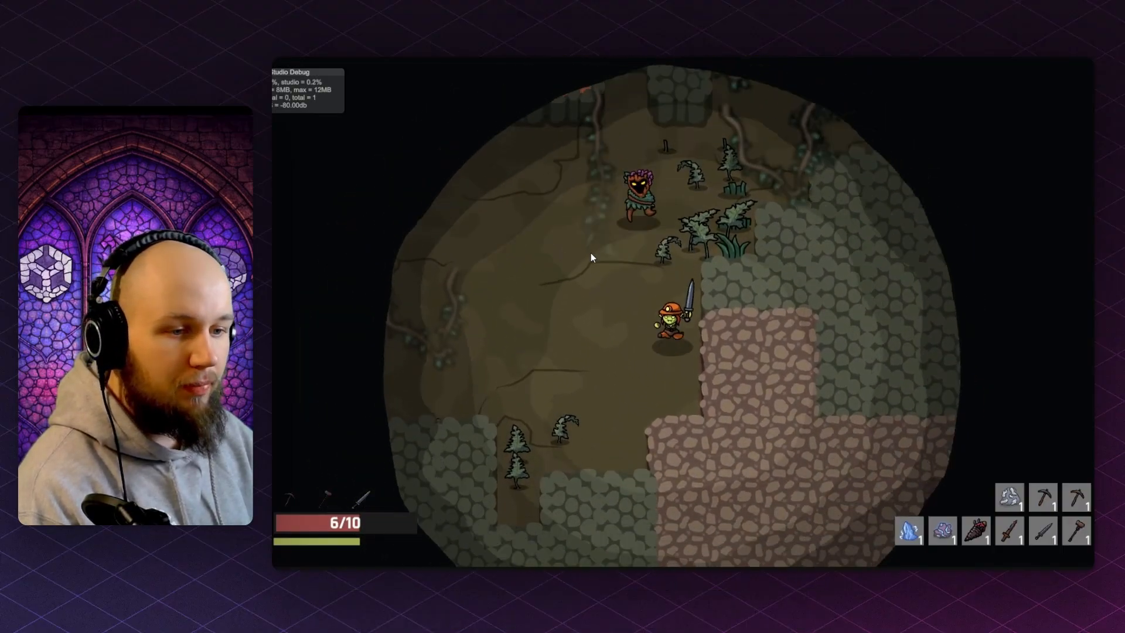
key("s")
key("w")
key("d")
key("w")
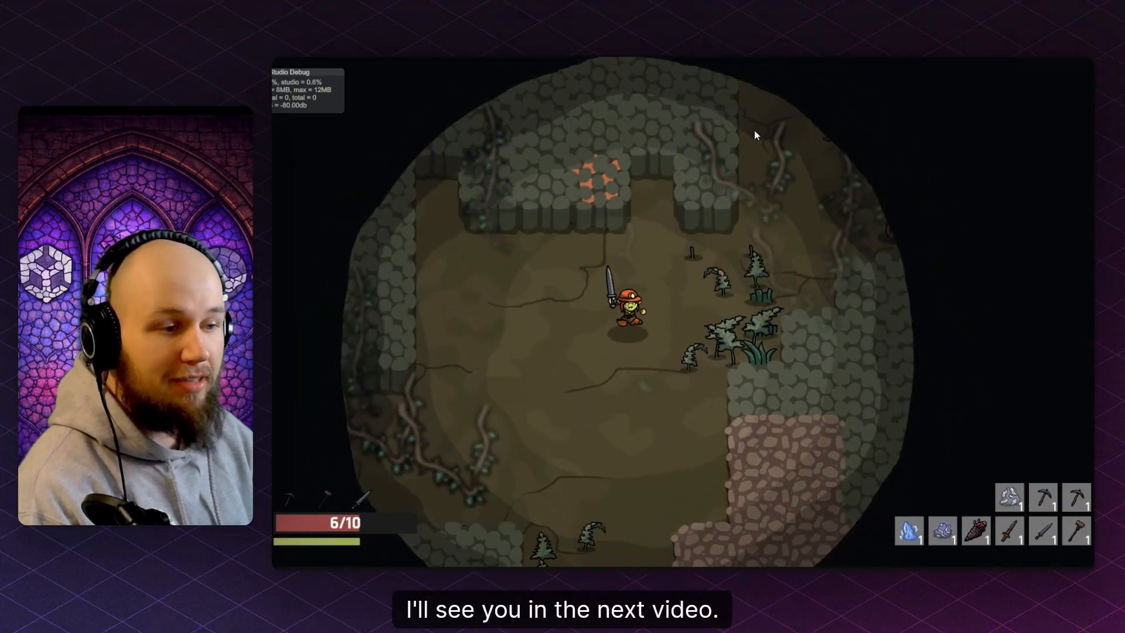